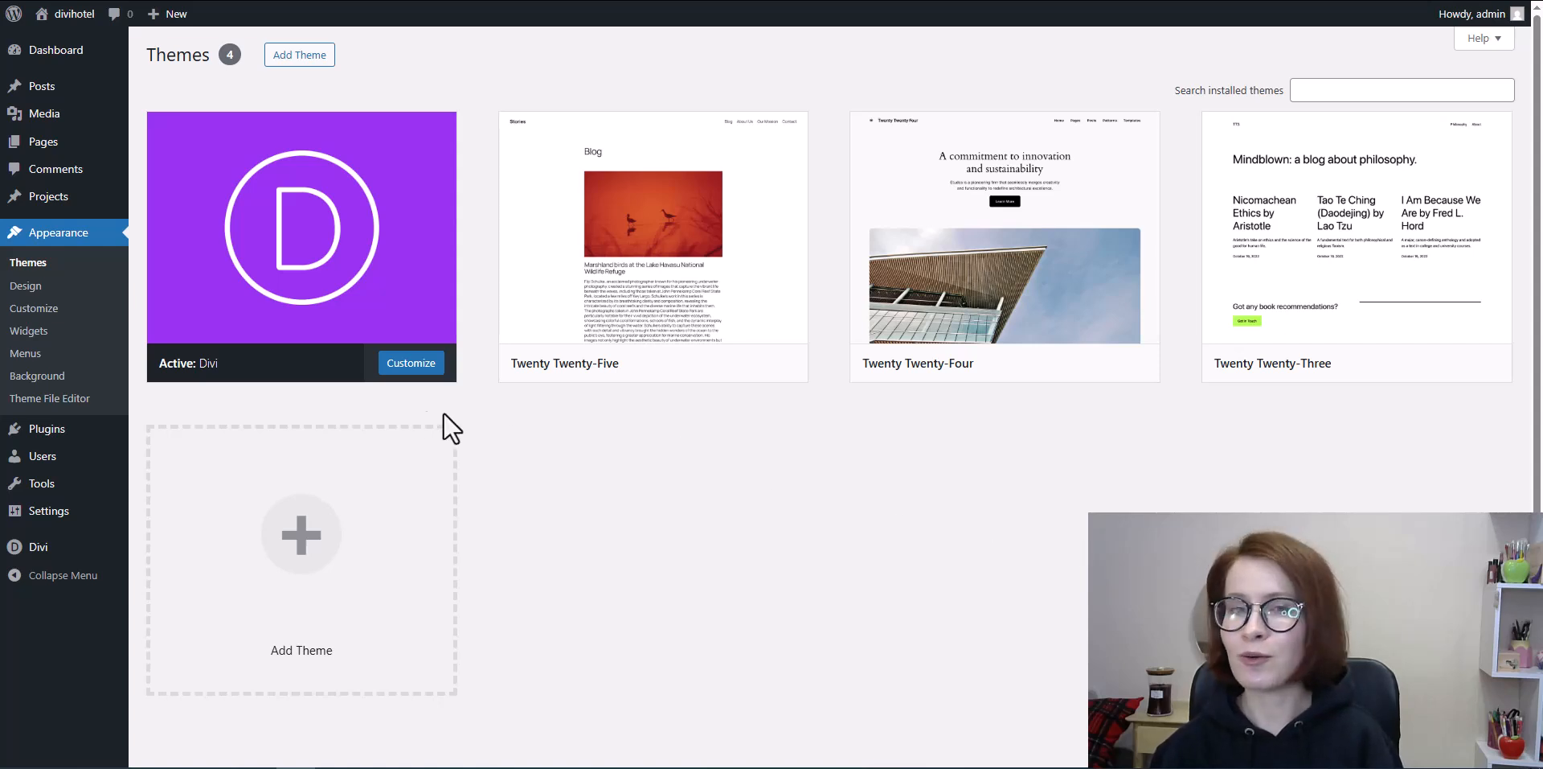
- Install and activate the Hotel Booking plugin from the uploaded archive motopress-hotel-booking-5.2.2.zip
mouse_move(40, 438)
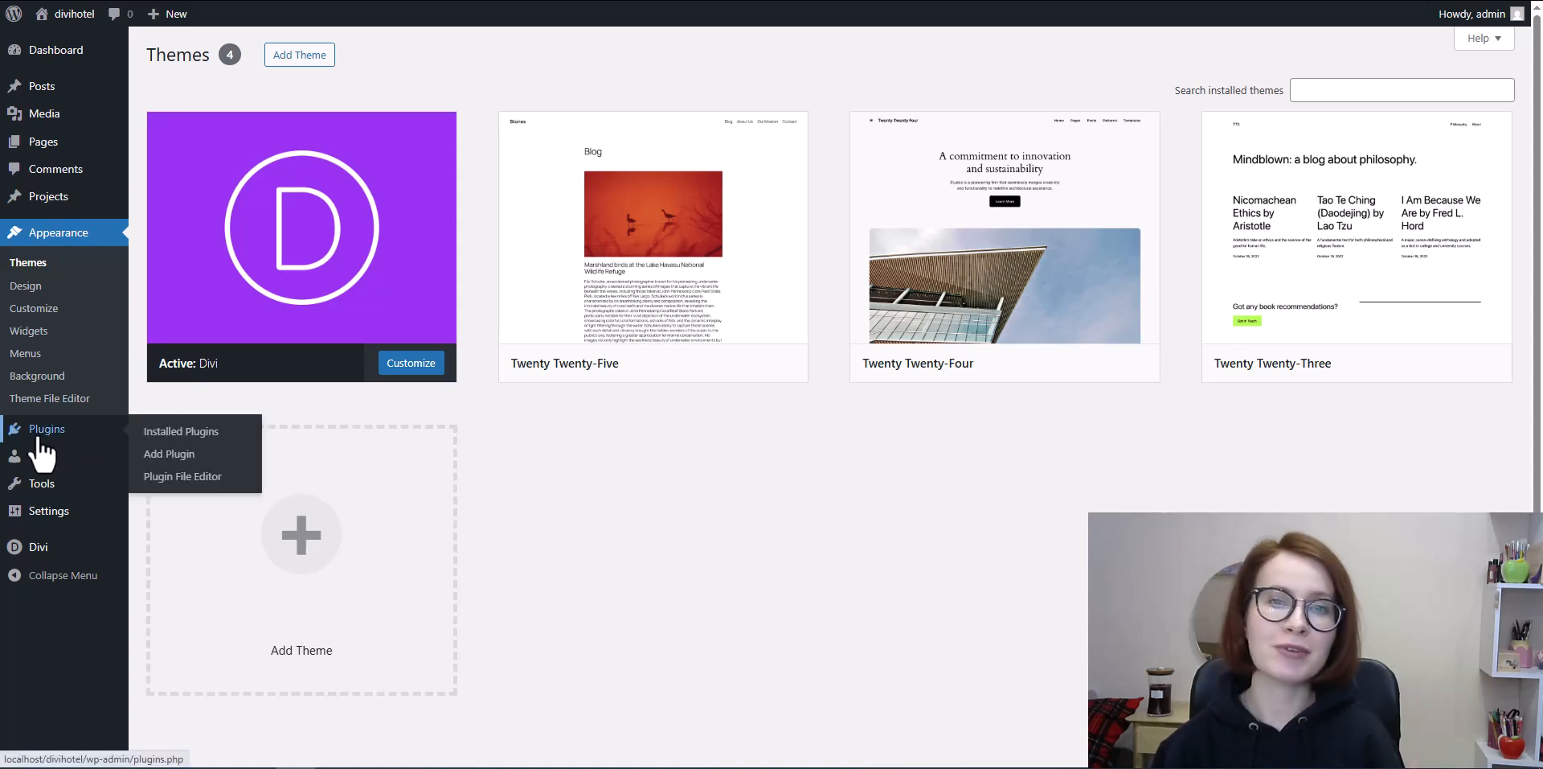
left_click(38, 438)
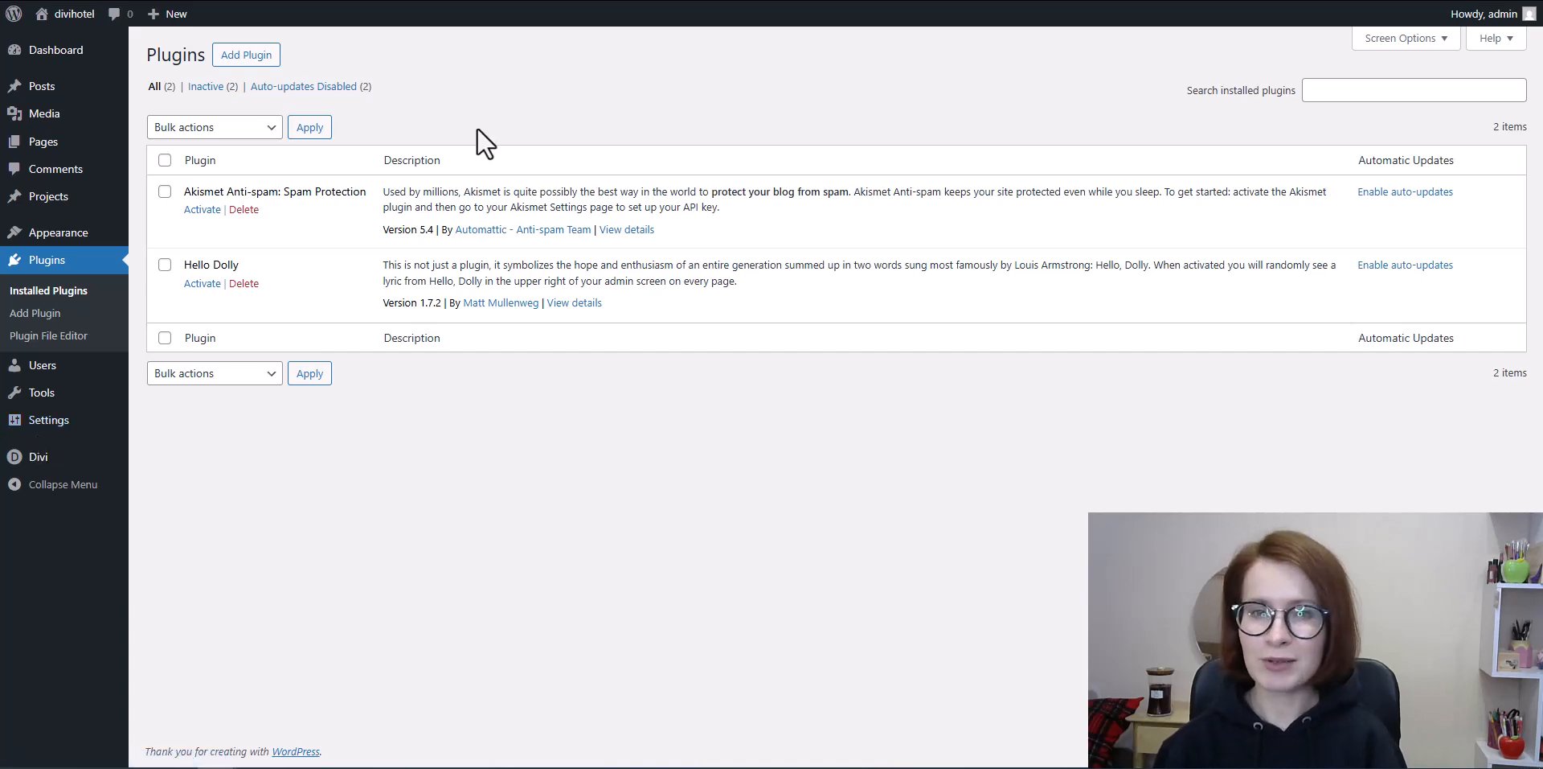
left_click(232, 68)
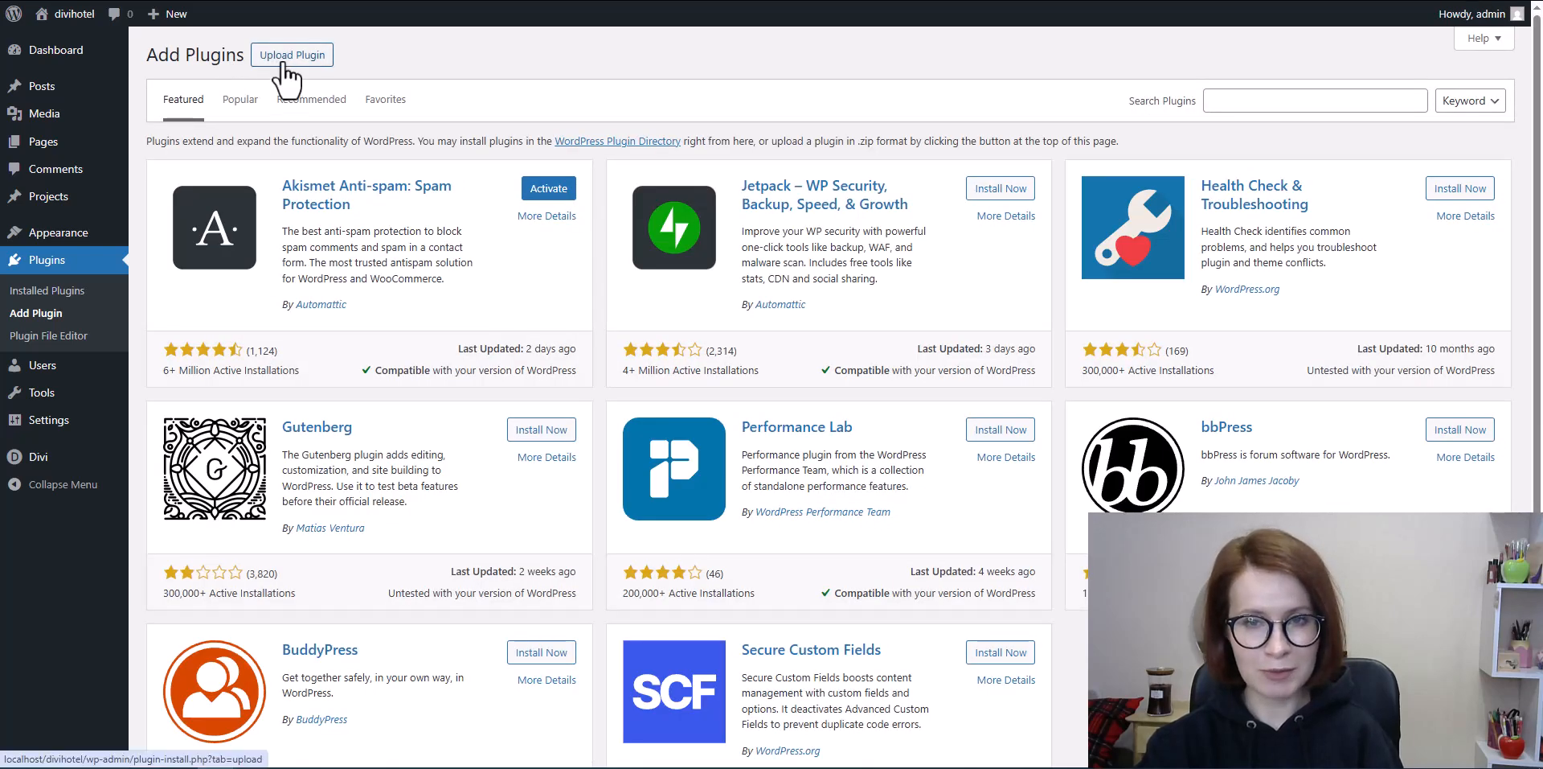
left_click(284, 62)
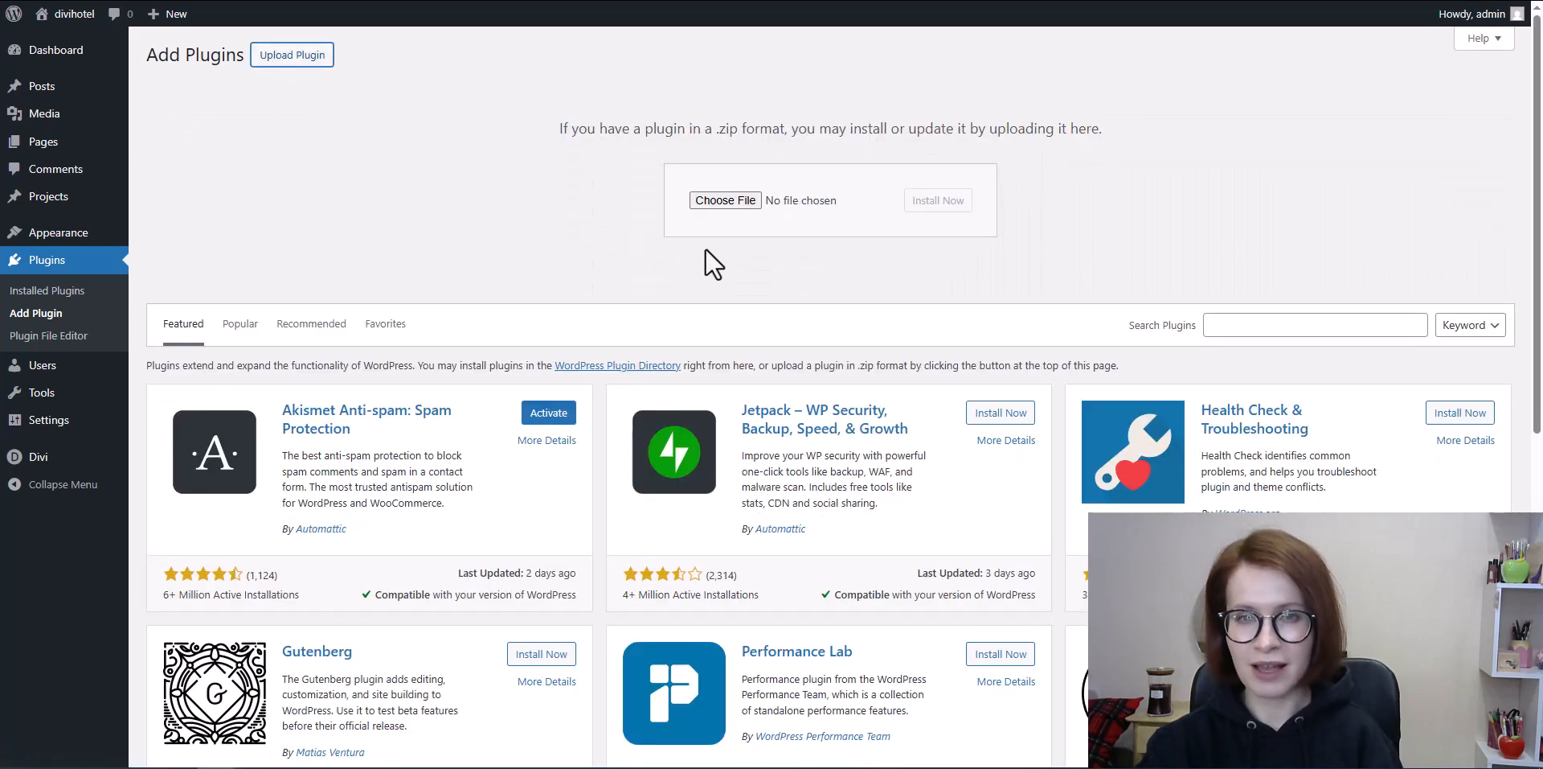
left_click(722, 200)
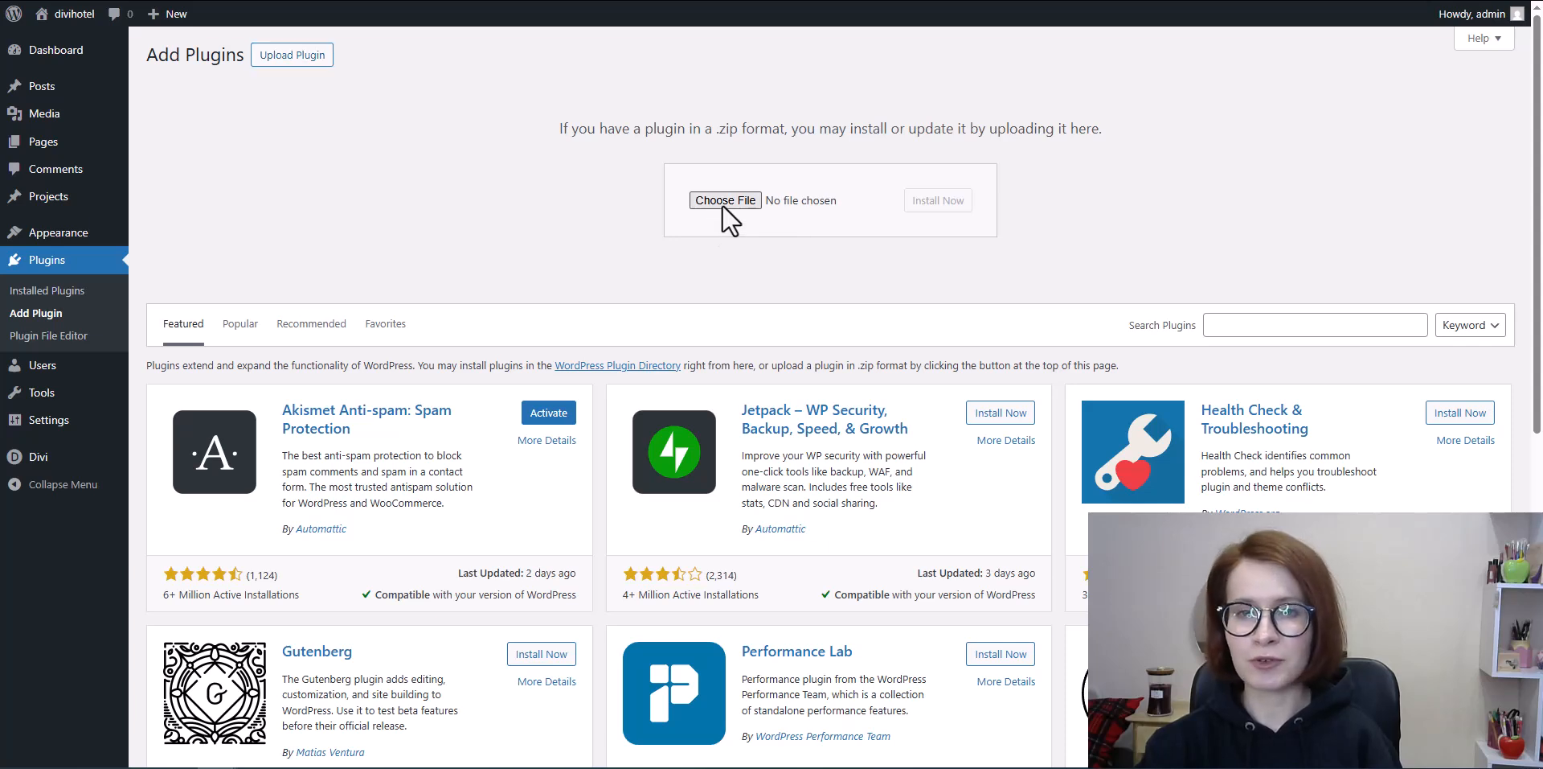
scroll(487, 40, "down", 2)
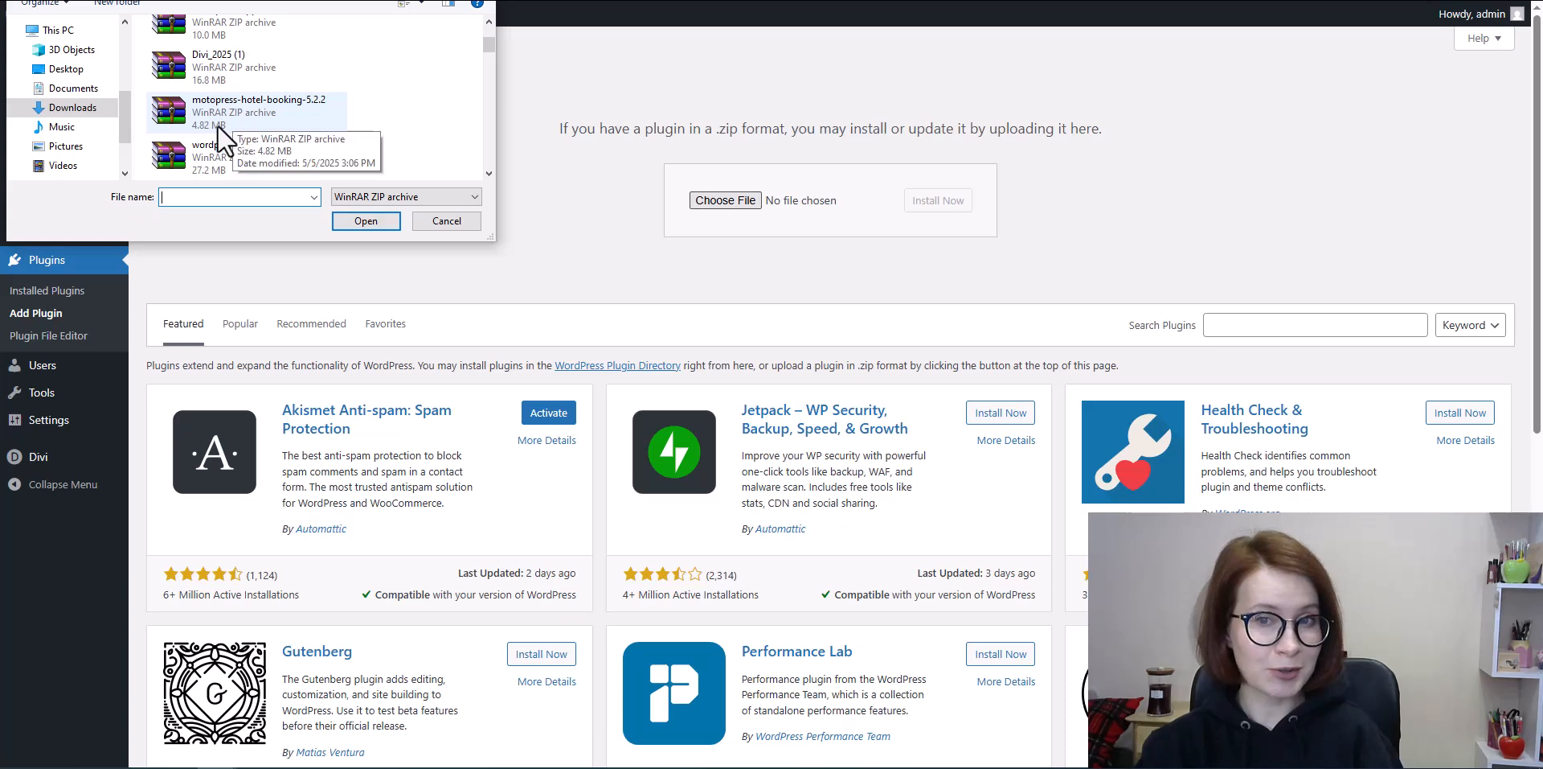
left_click(219, 123)
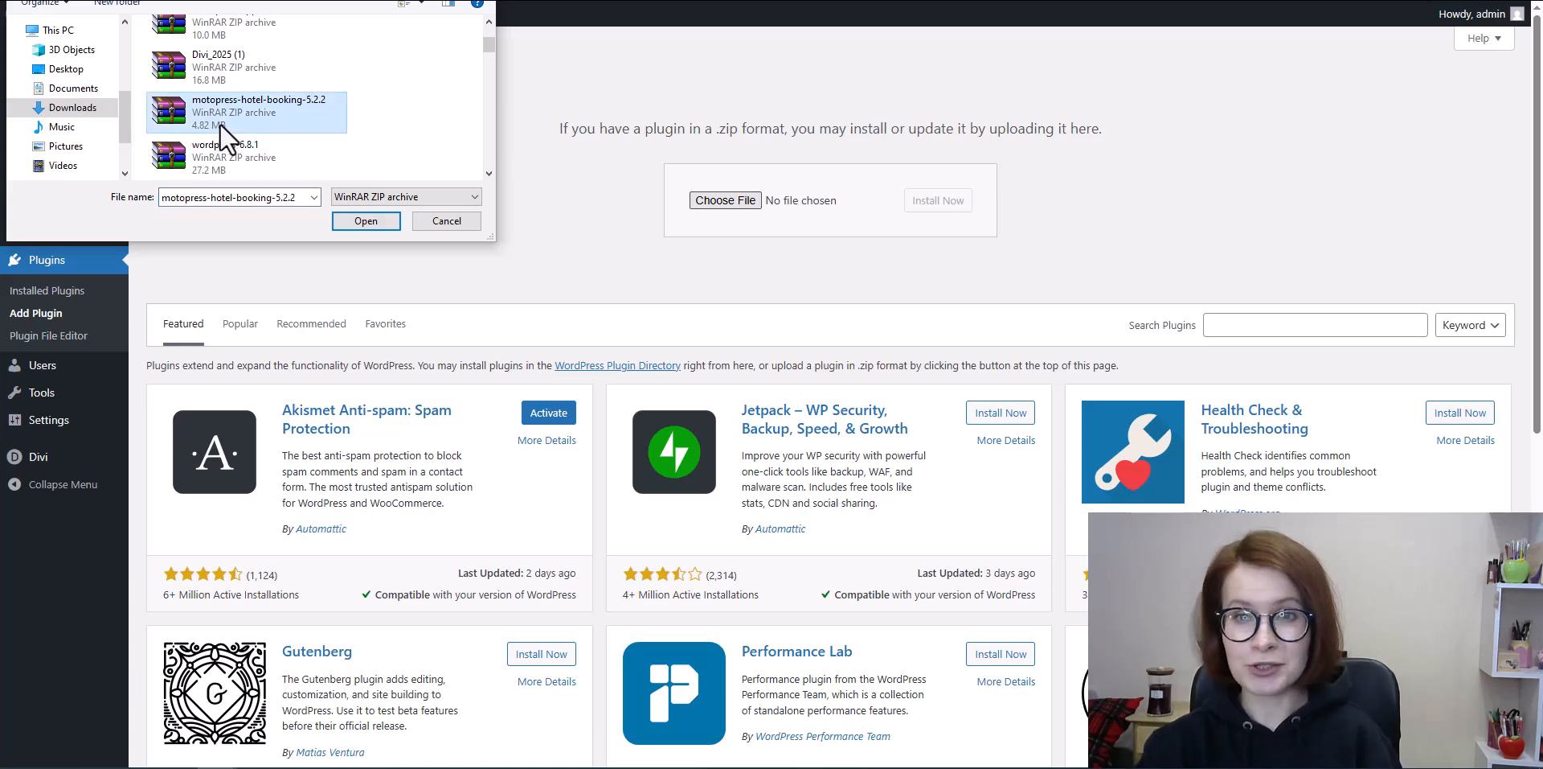
left_click(358, 224)
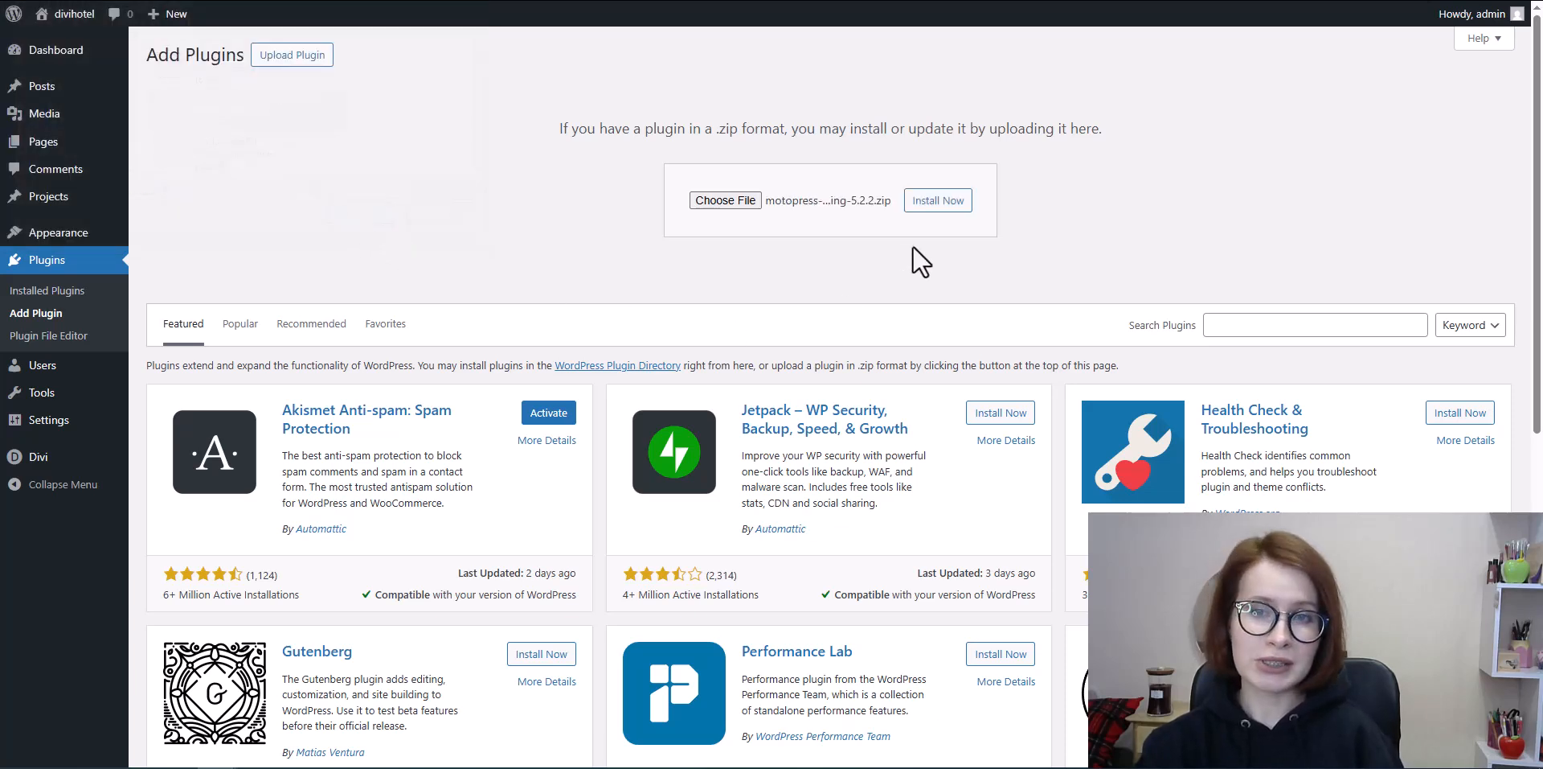
left_click(936, 212)
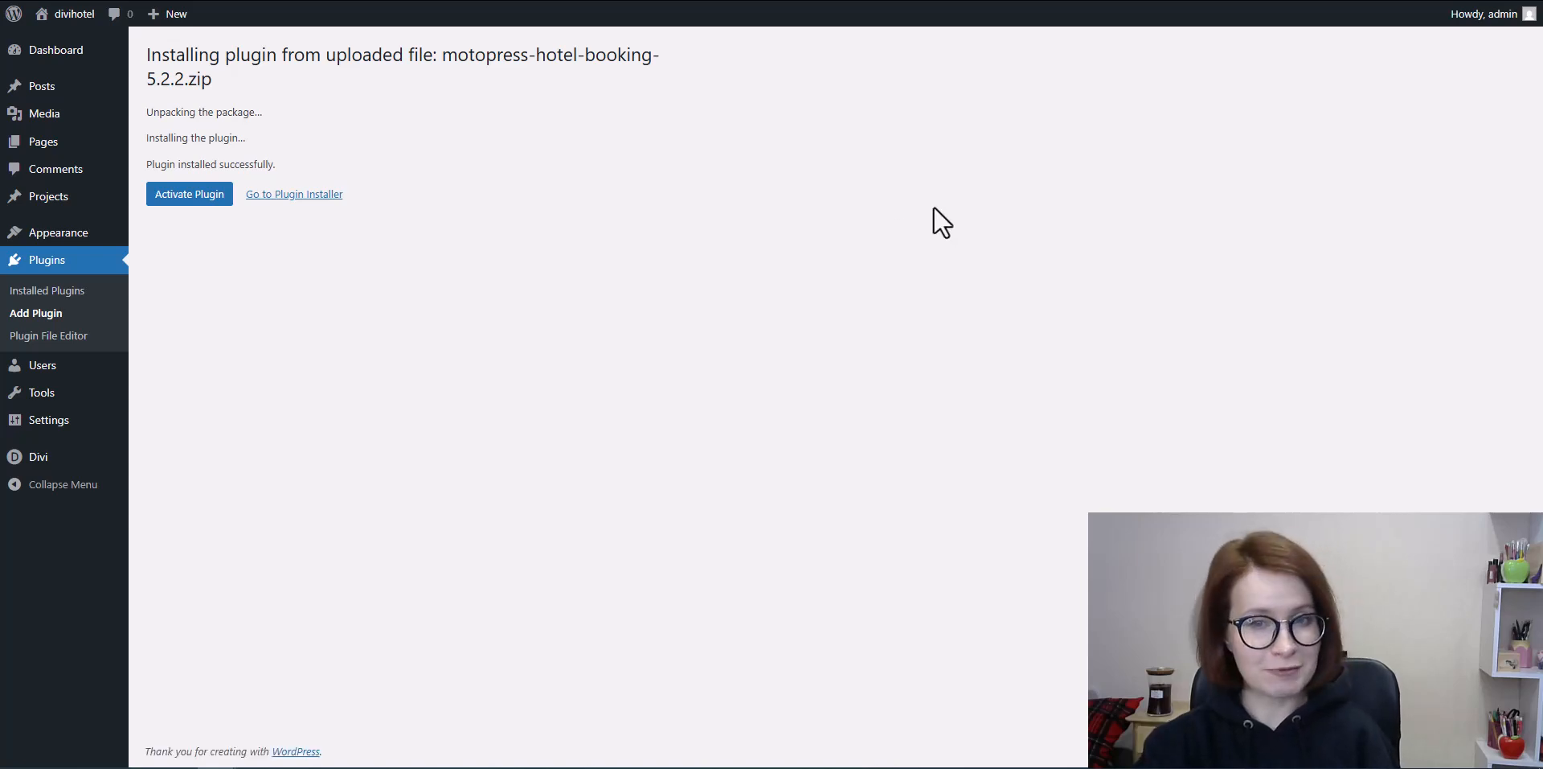
left_click(178, 201)
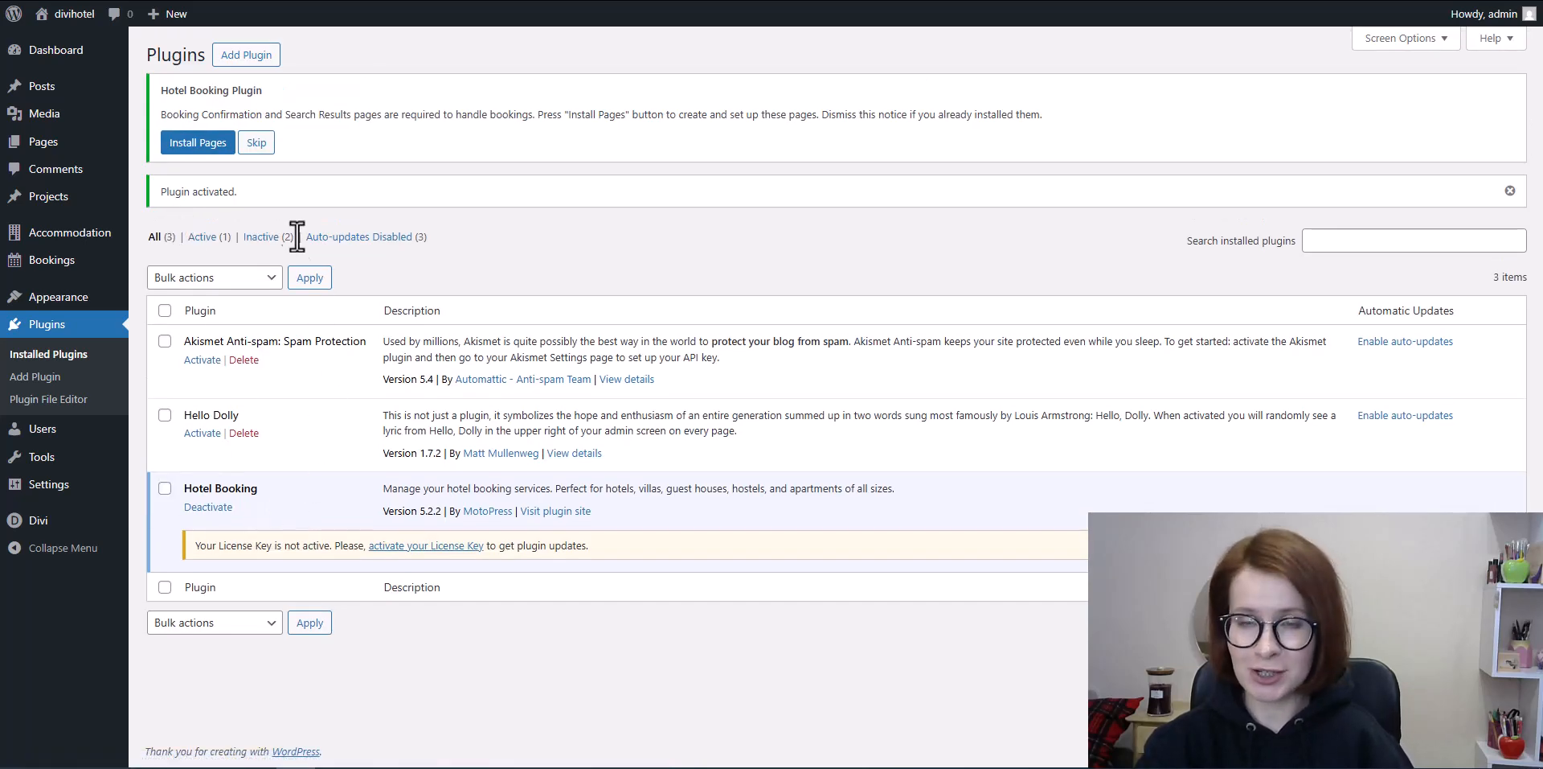
- Install the pages required by the Hotel Booking plugin and review them in the site's page list
left_click(190, 151)
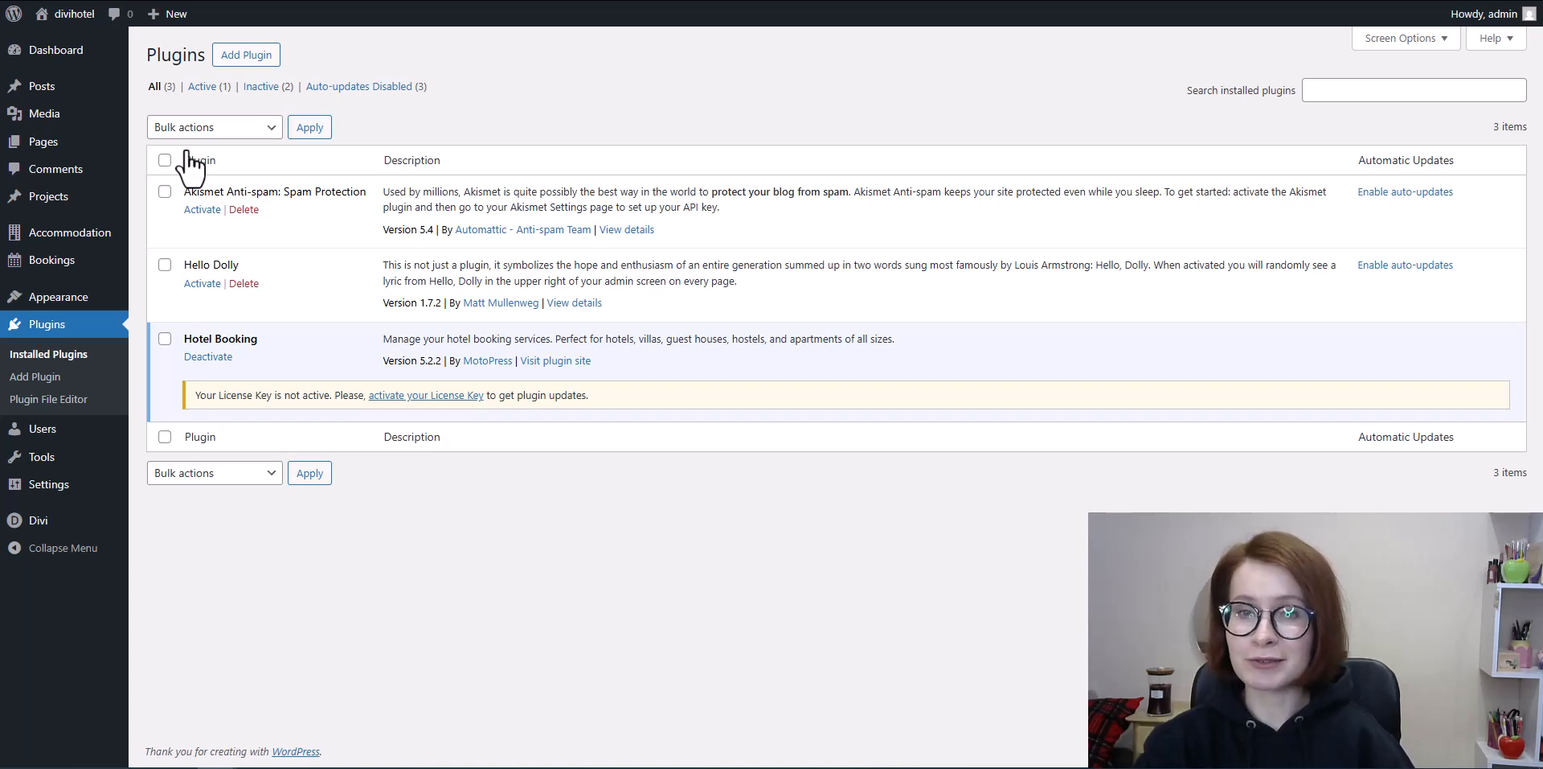
mouse_move(47, 147)
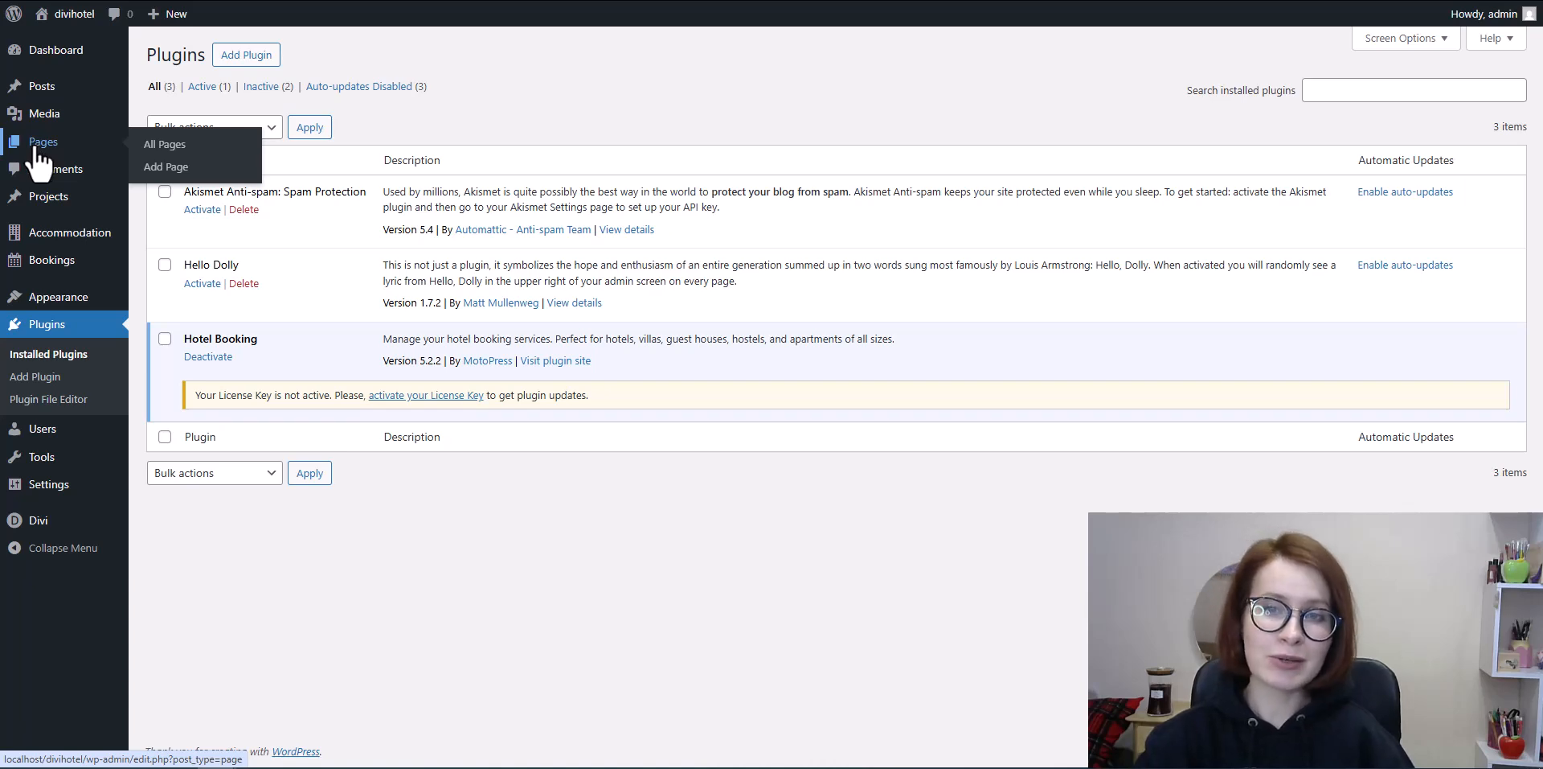
left_click(36, 147)
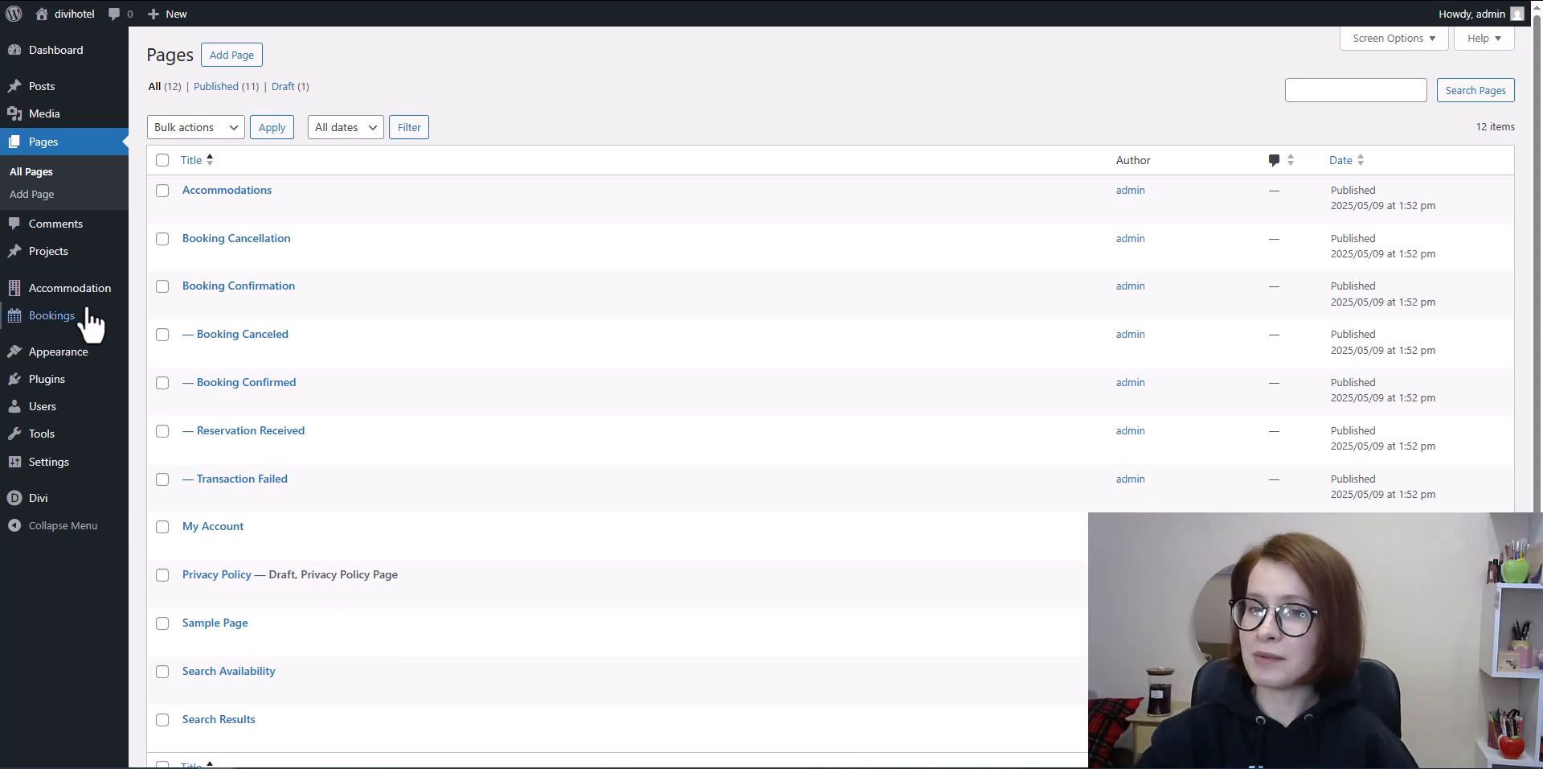
- Search the plugin directory for "Hotel Booking & Divi Integration", then install and activate that plugin
mouse_move(14, 331)
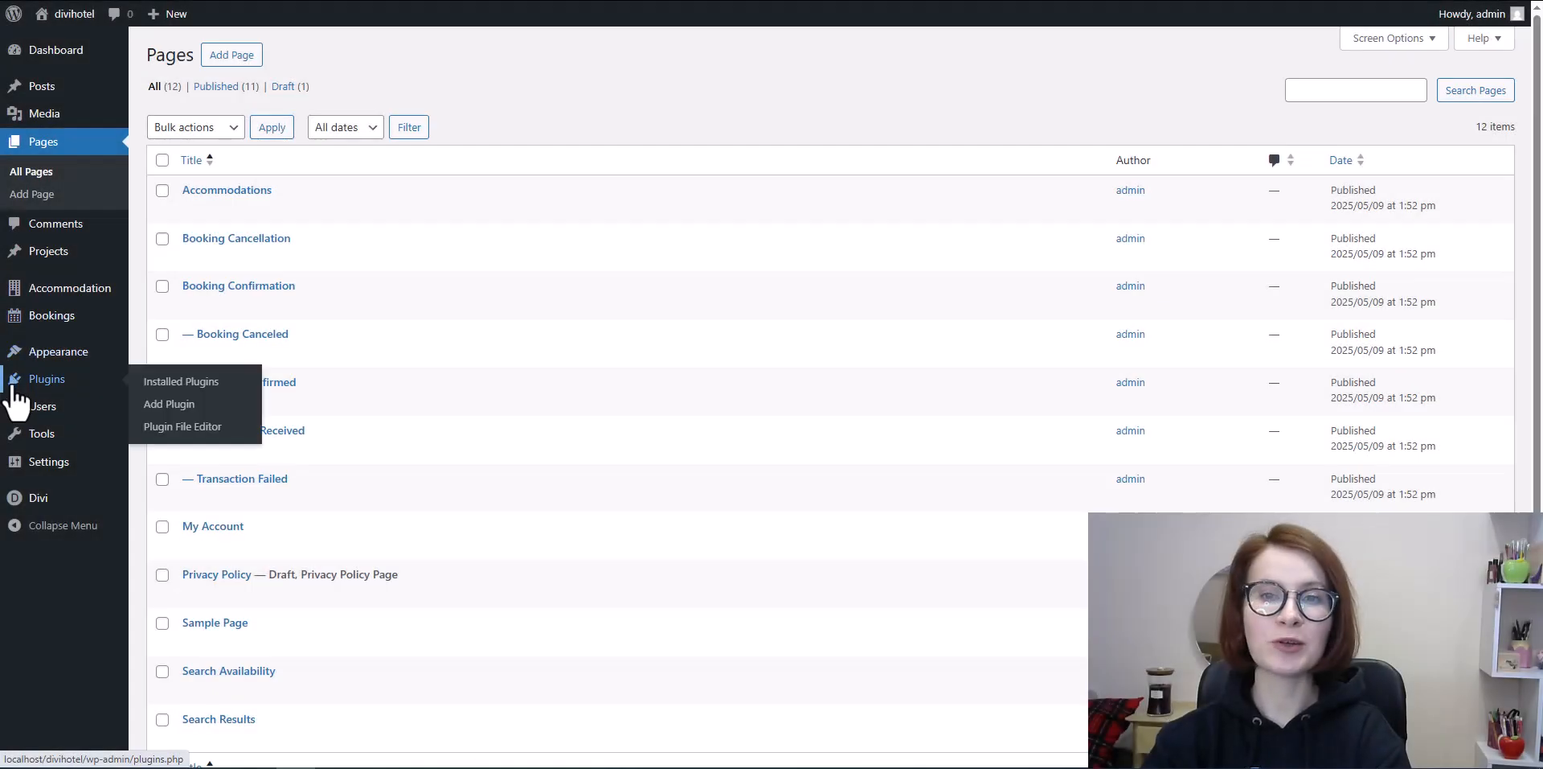
left_click(15, 397)
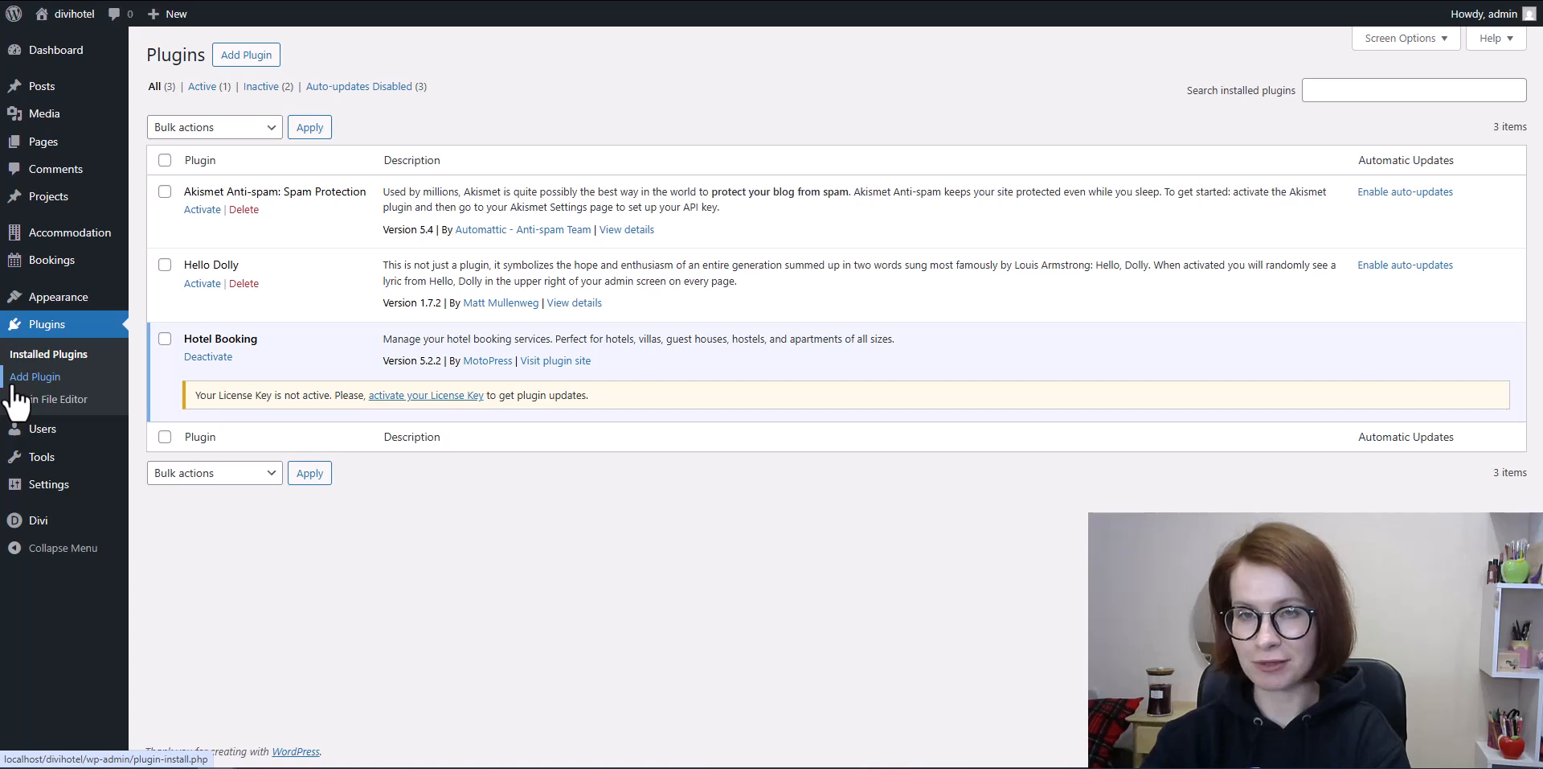
left_click(246, 62)
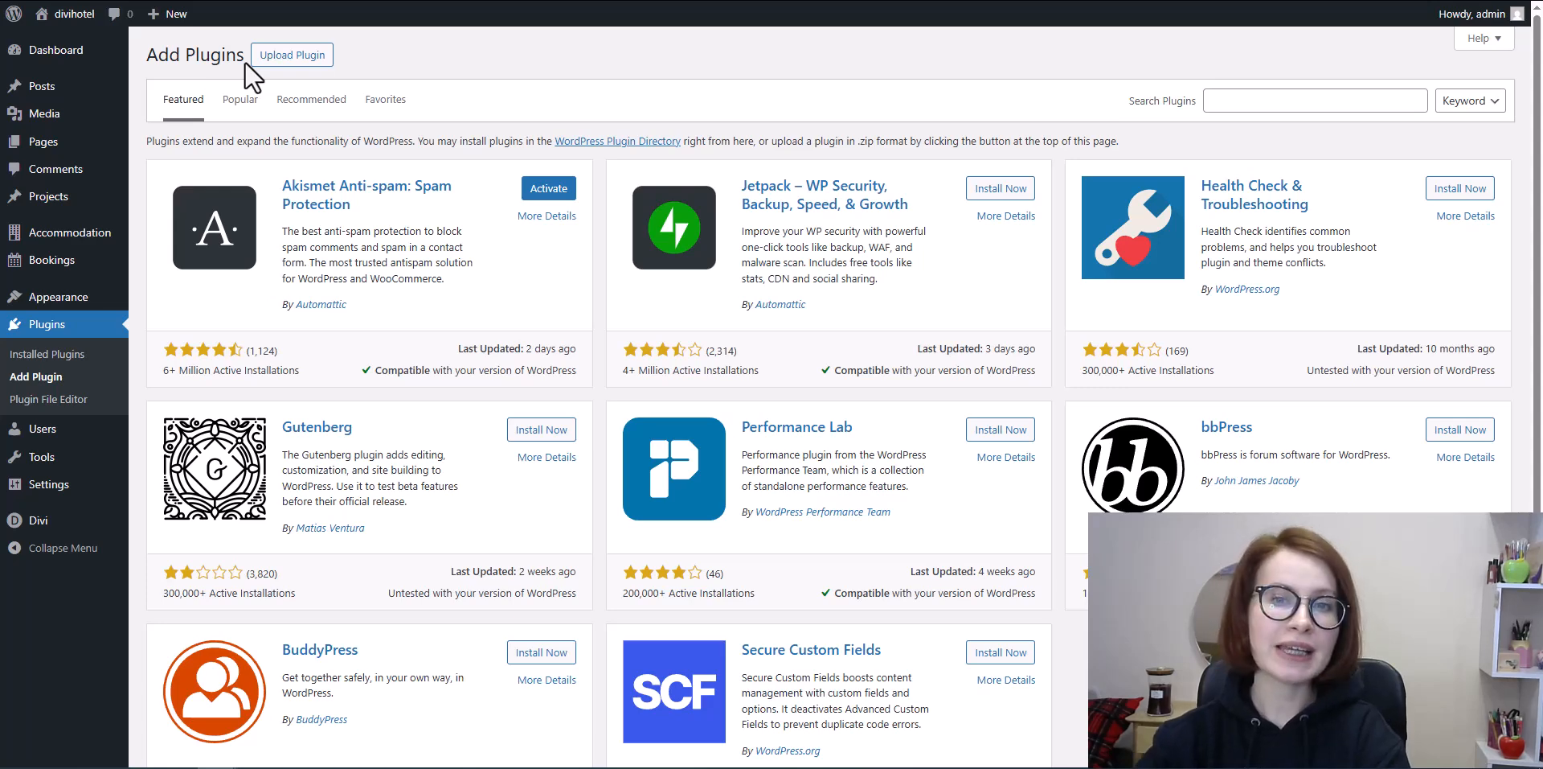
left_click(1248, 101)
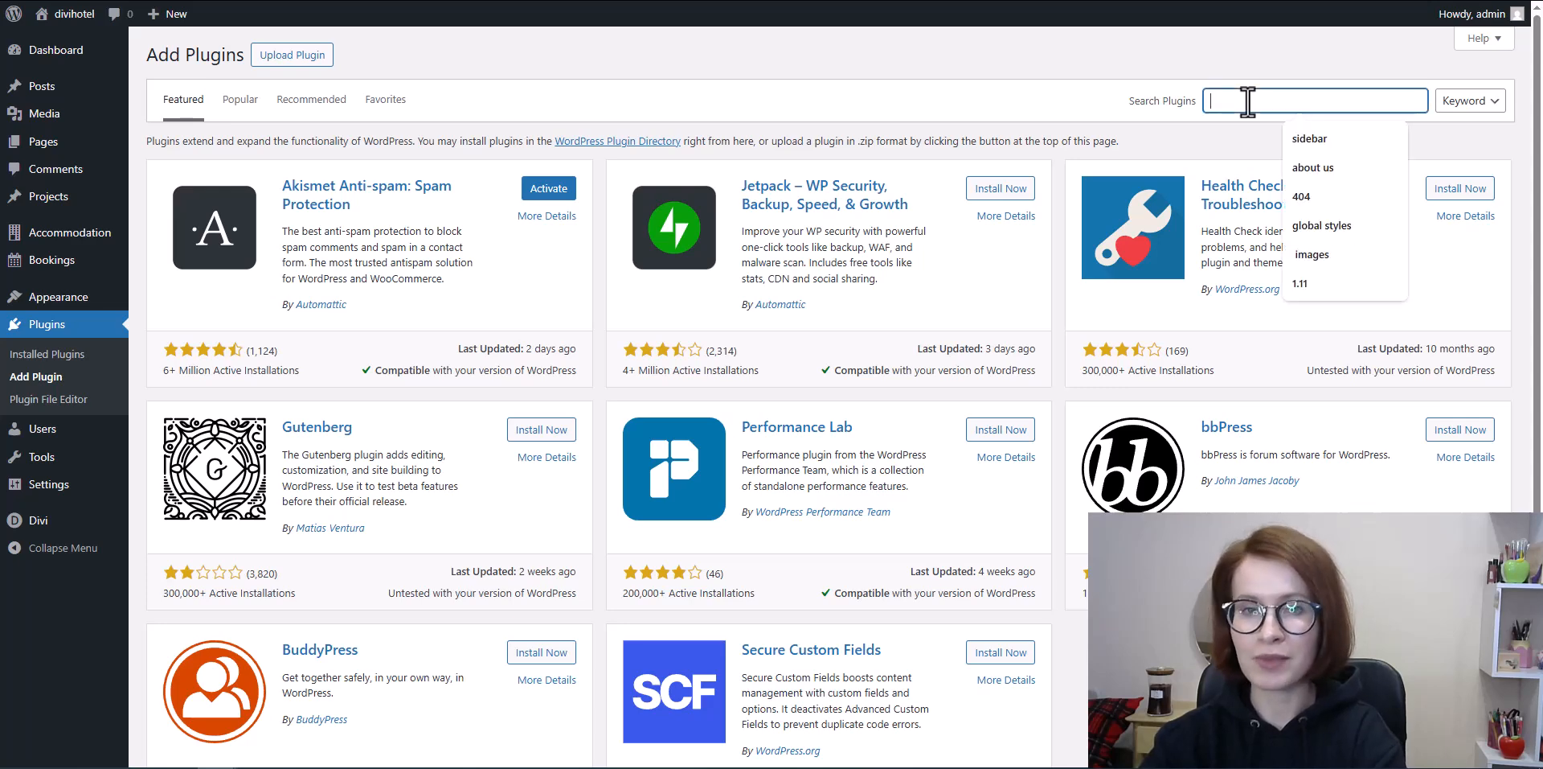
type("Hotel Booking & Divi Integration")
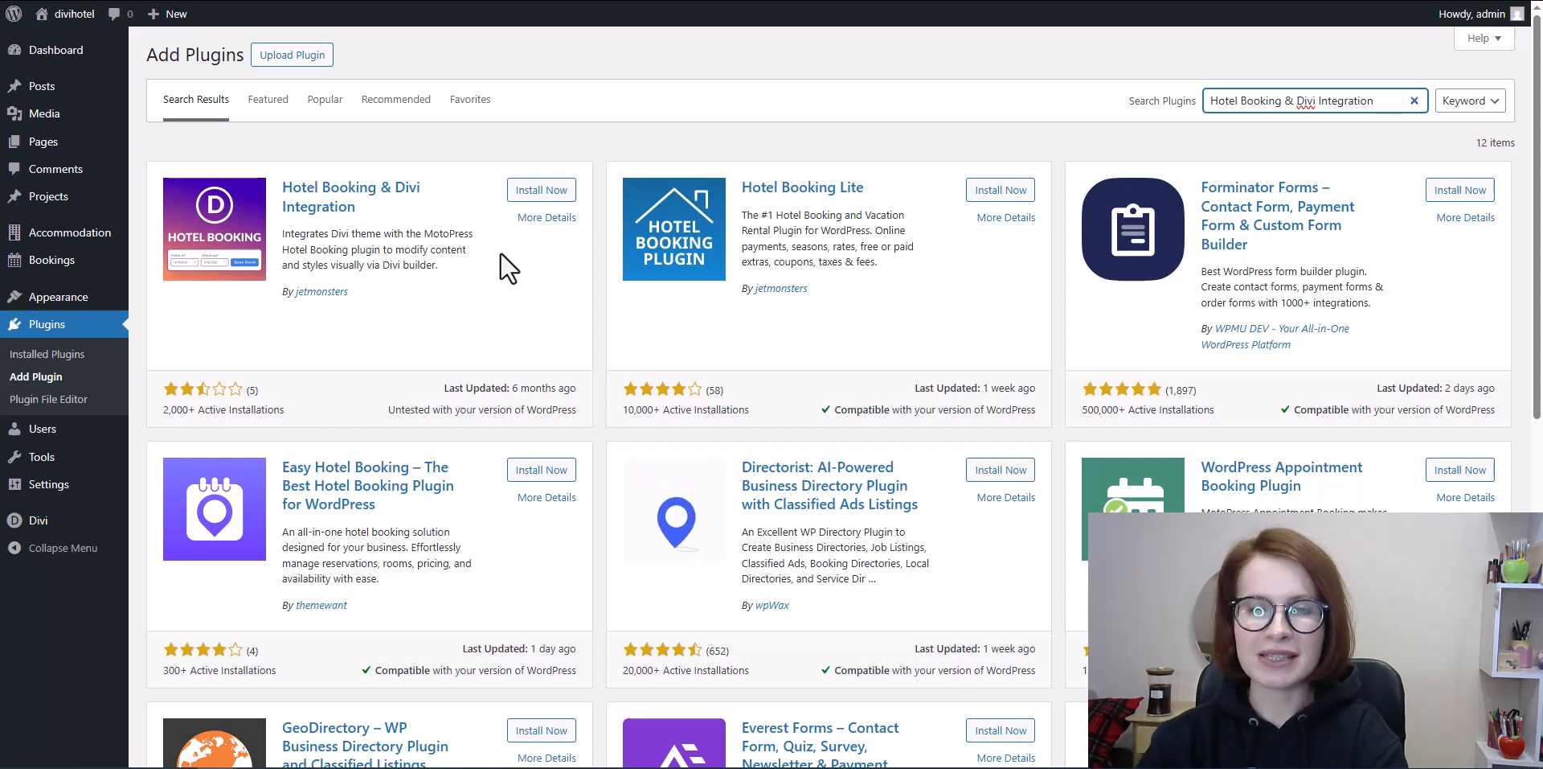
left_click(541, 196)
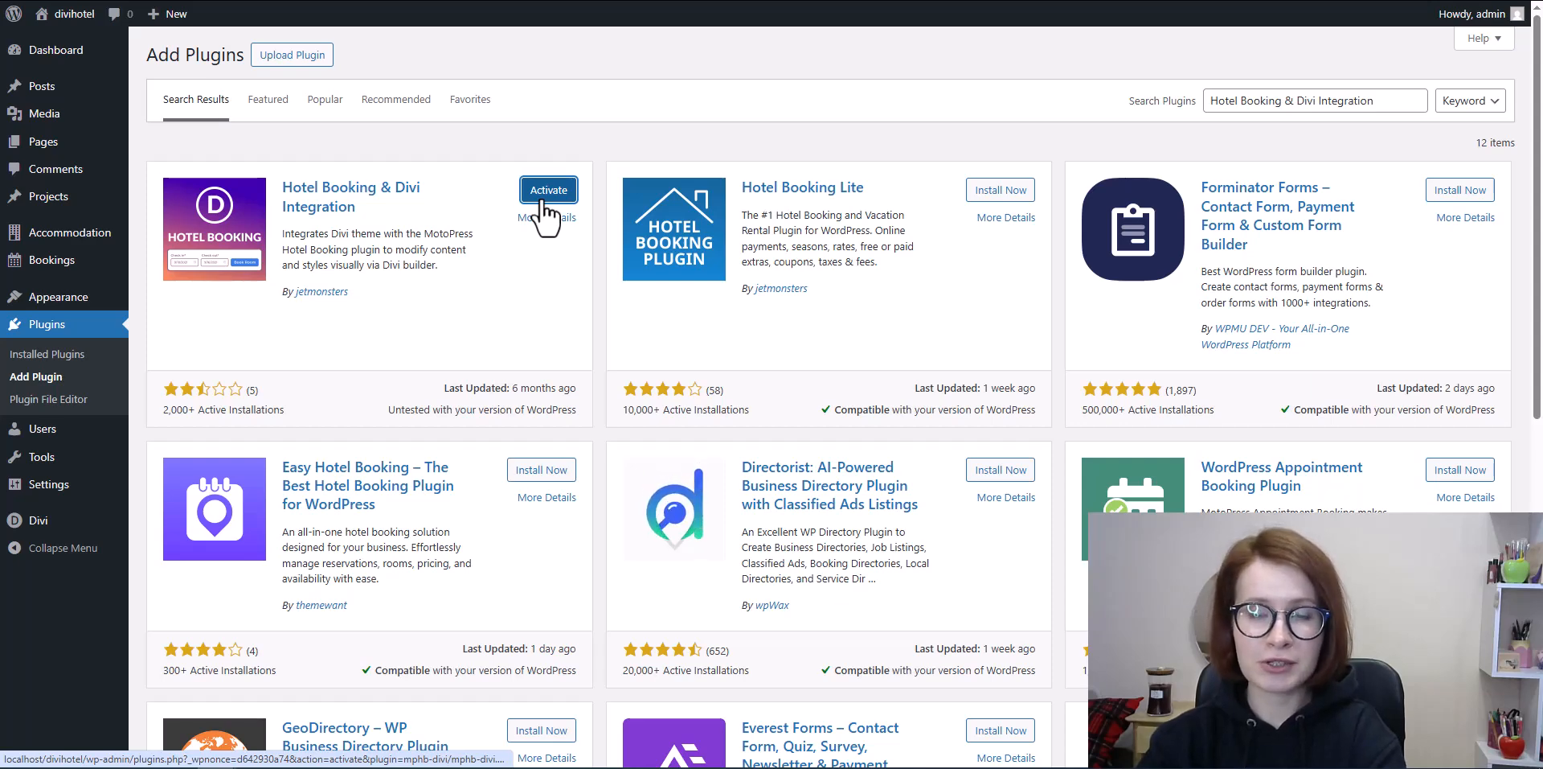
left_click(549, 190)
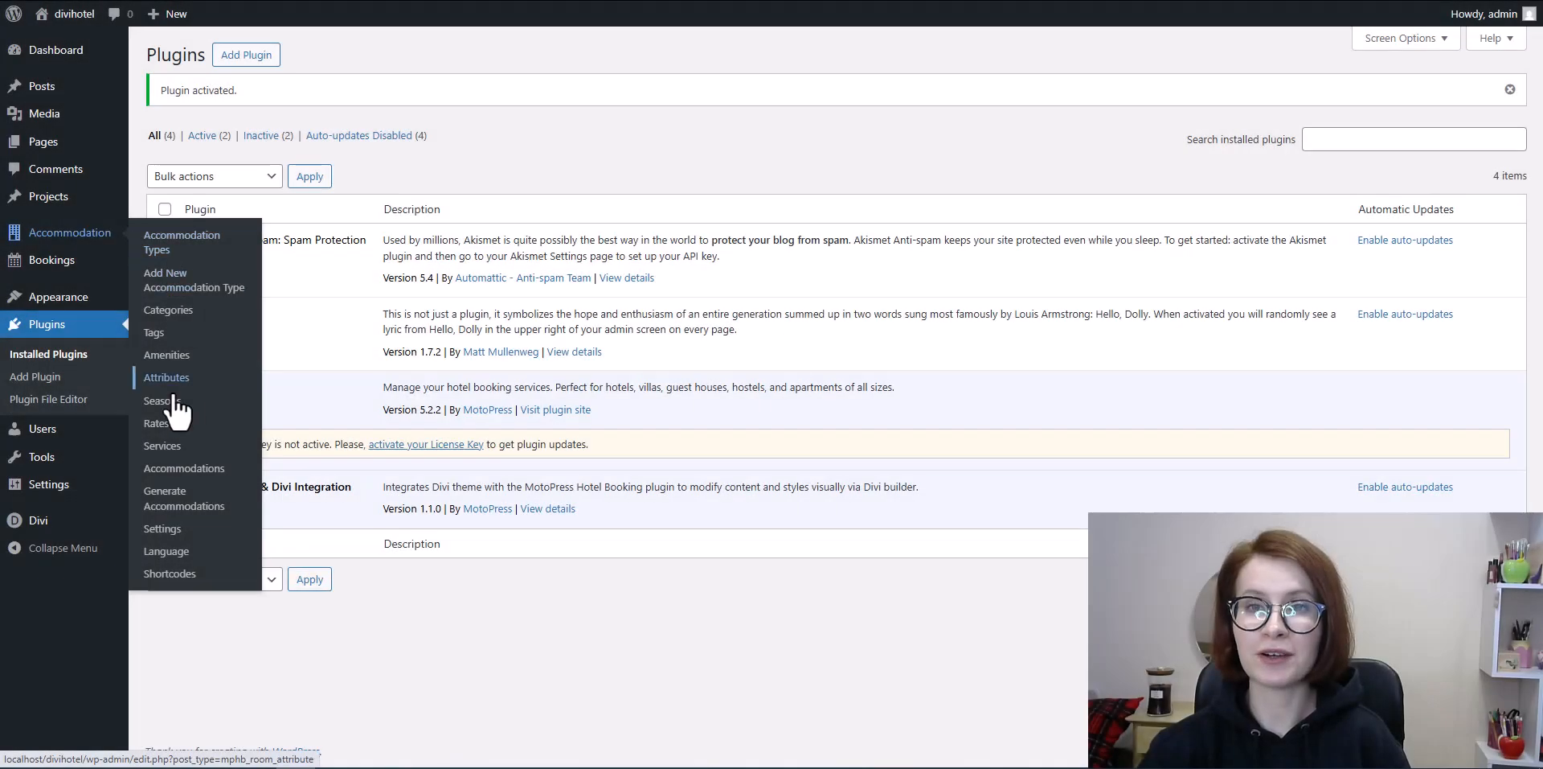
- Add a new accommodation season titled All-Year with the start date 01/04/2025
left_click(165, 401)
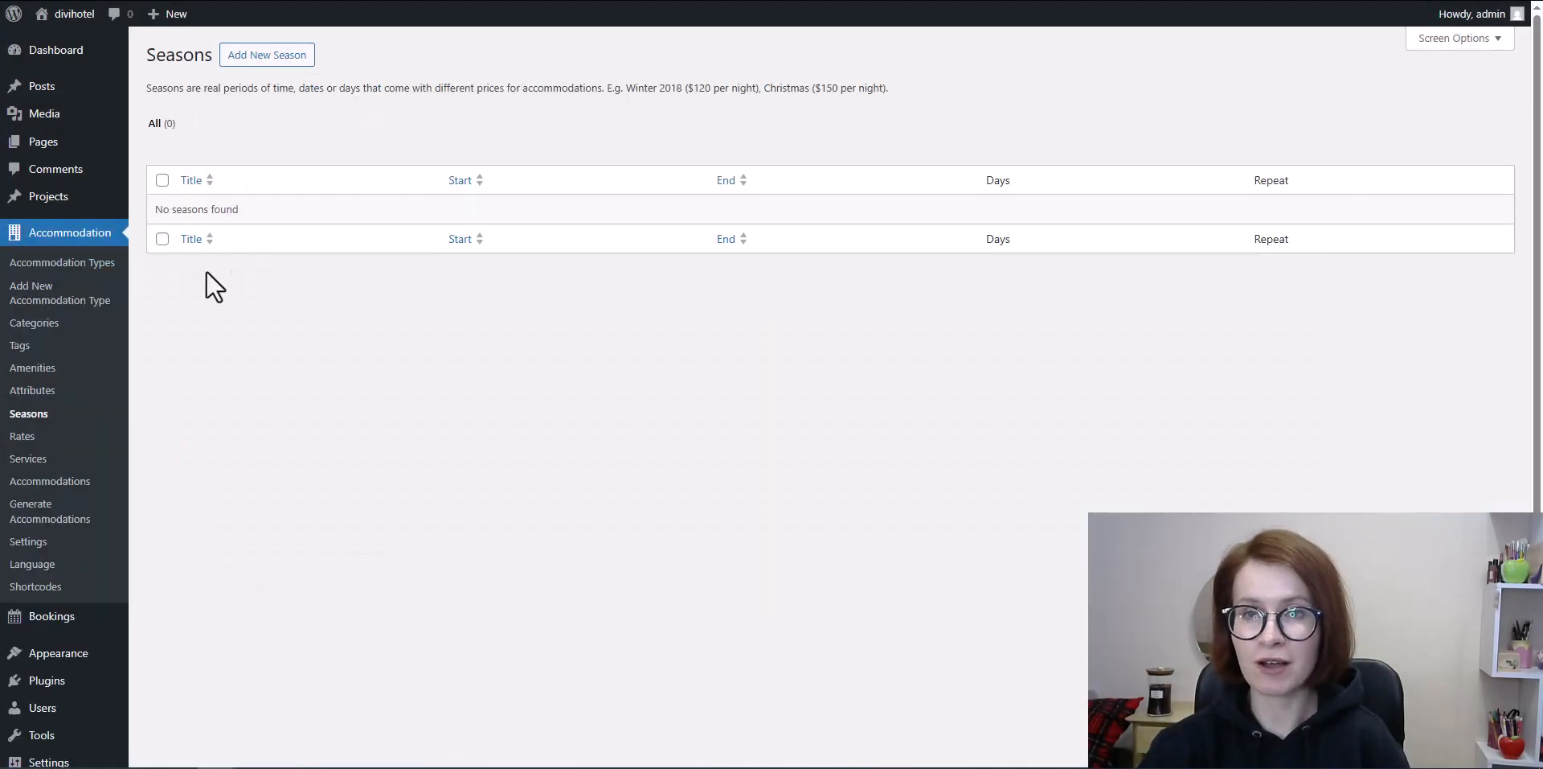
left_click(260, 64)
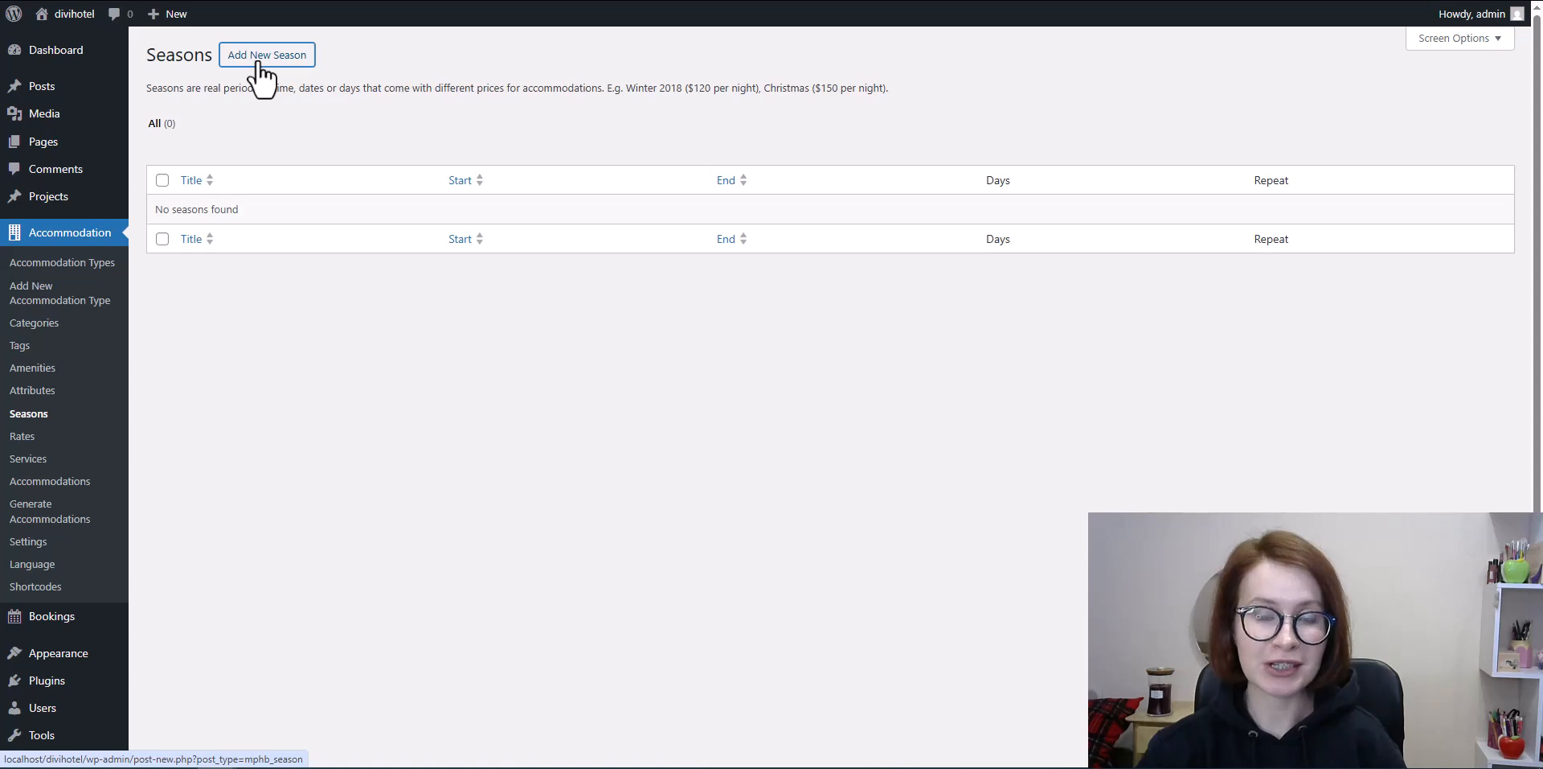
type("All-Year")
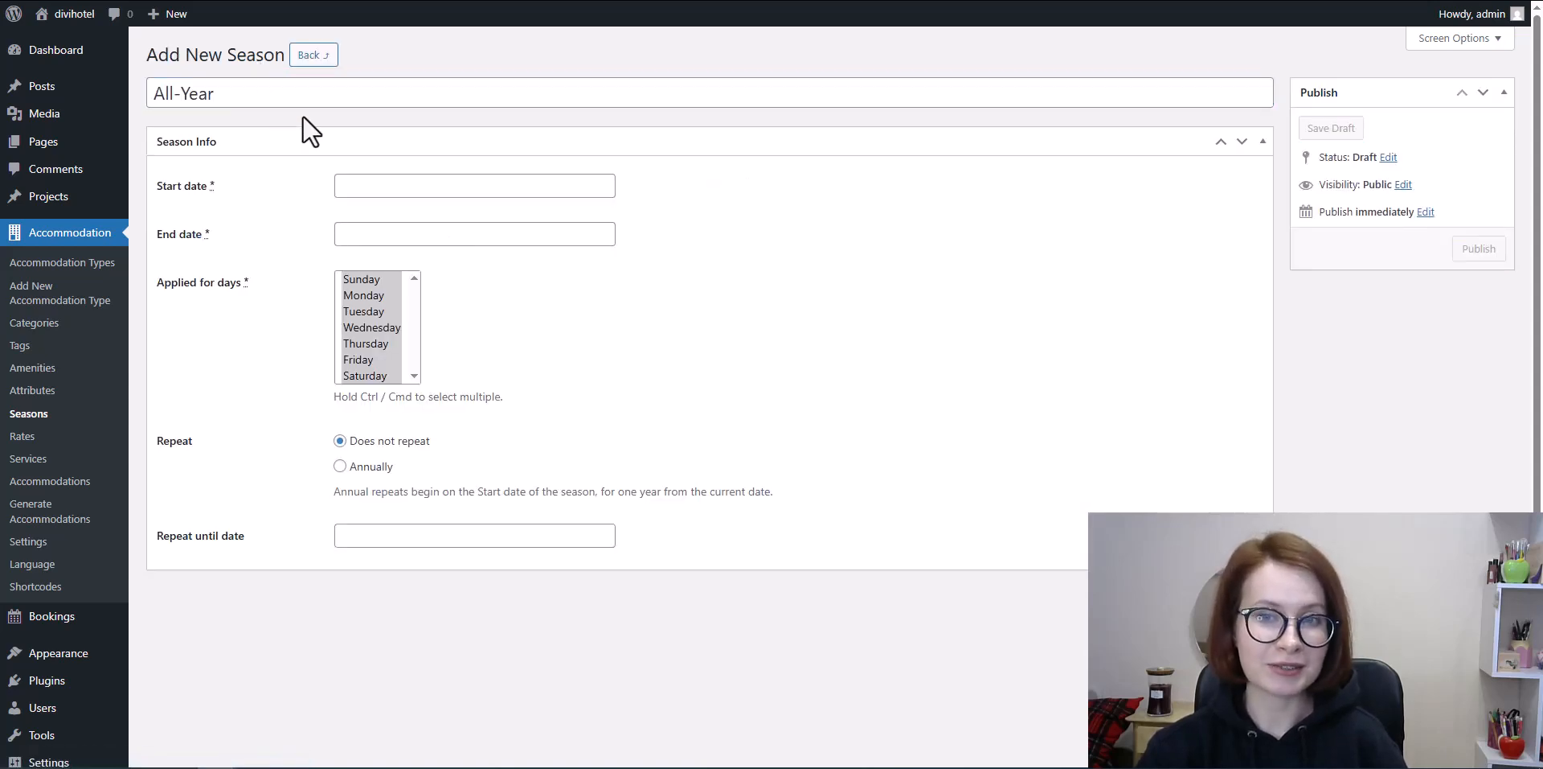
left_click(348, 189)
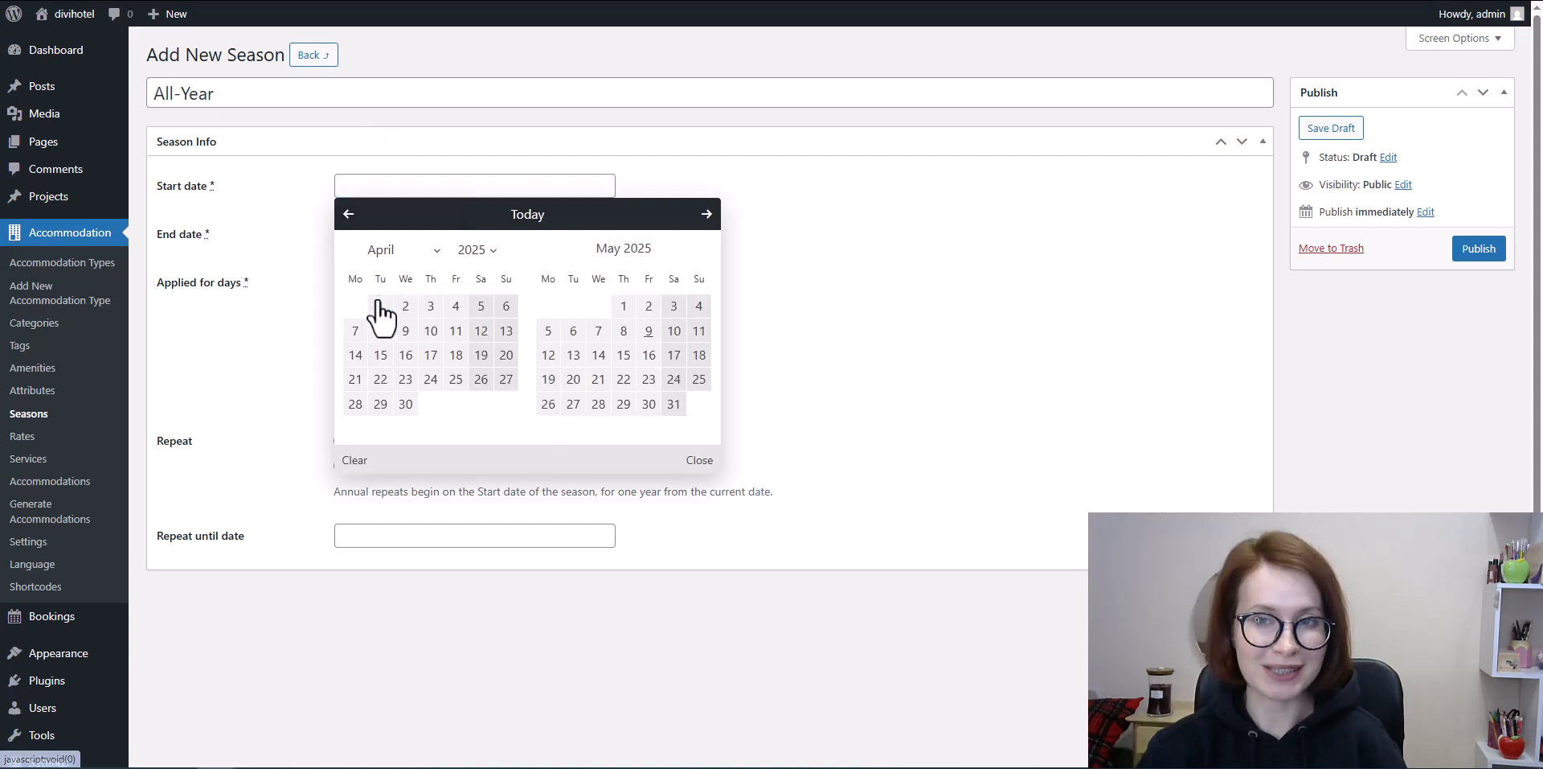
left_click(381, 306)
- Set the All-Year season's end date to 30/04/2026 and publish the season
left_click(361, 234)
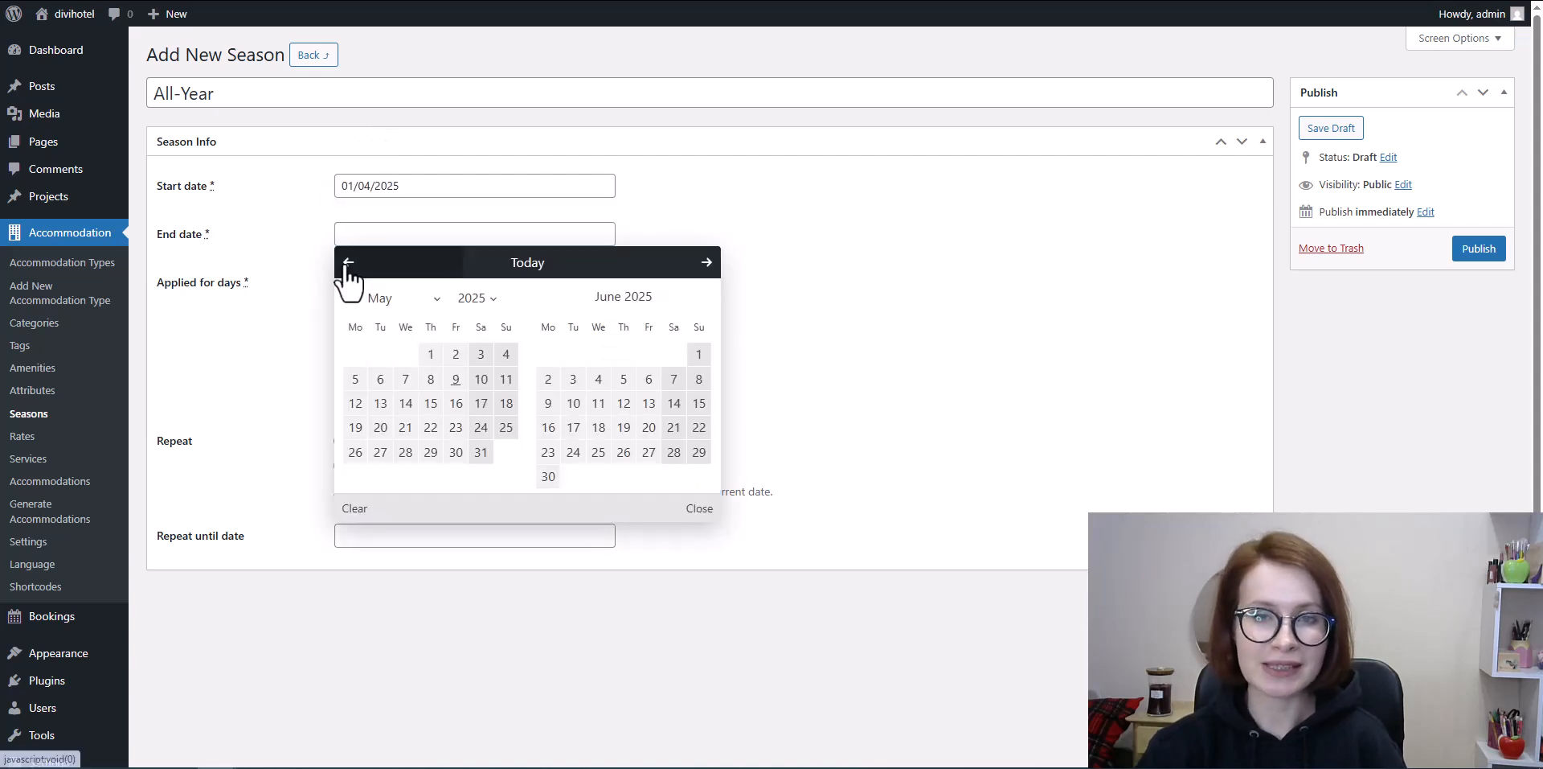
left_click(348, 264)
left_click(493, 304)
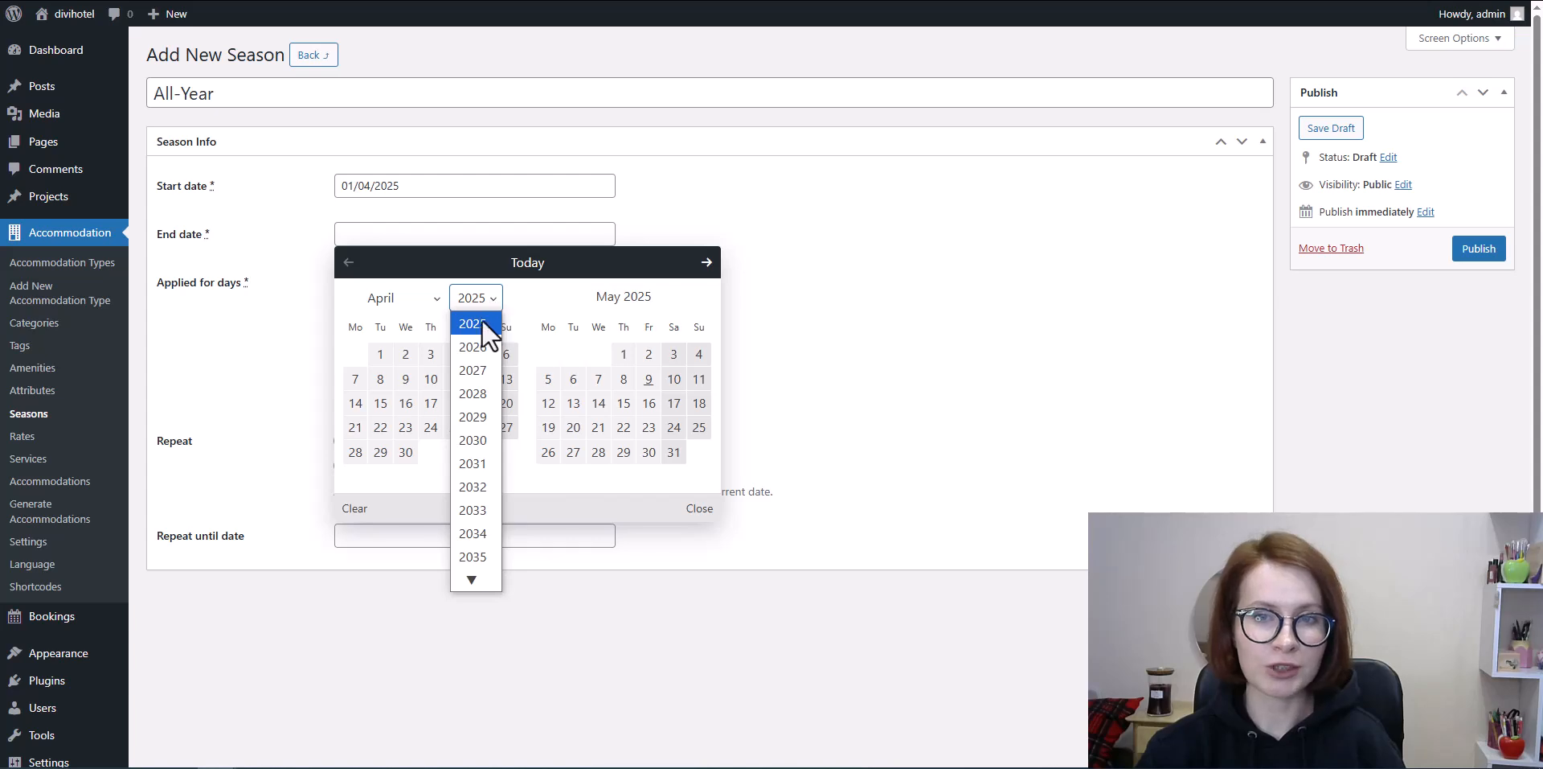
left_click(481, 347)
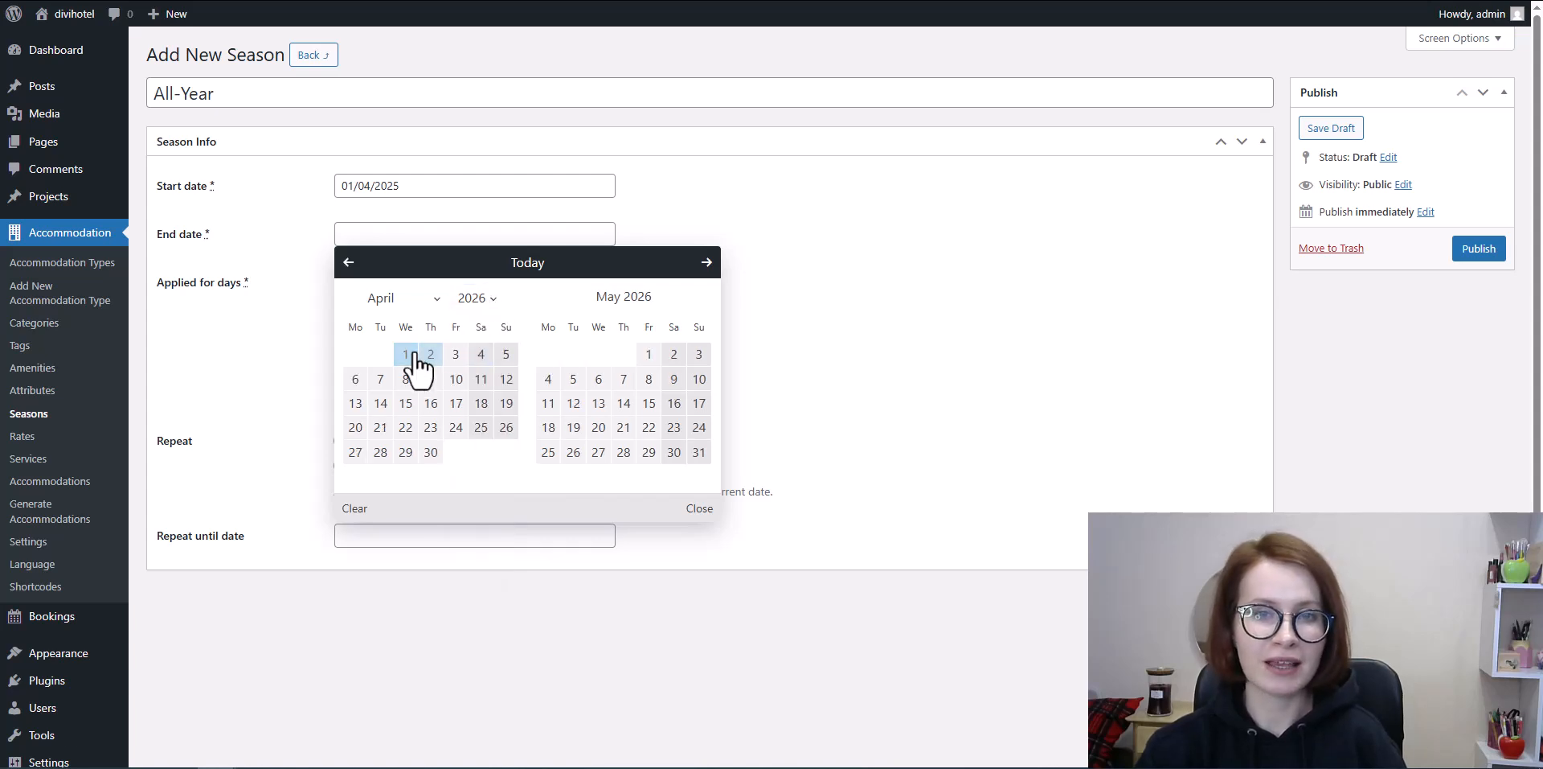
left_click(431, 452)
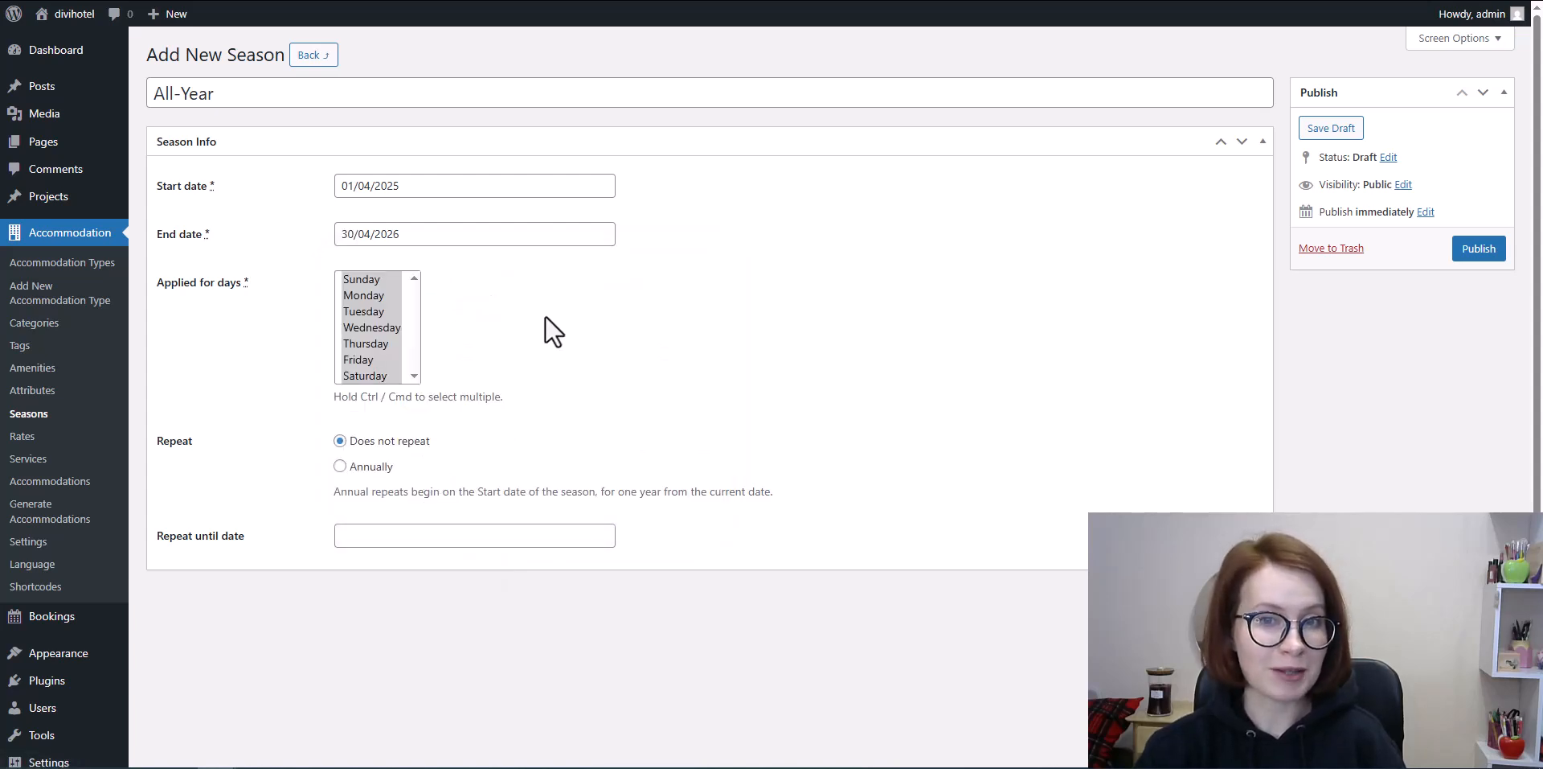
left_click(1481, 259)
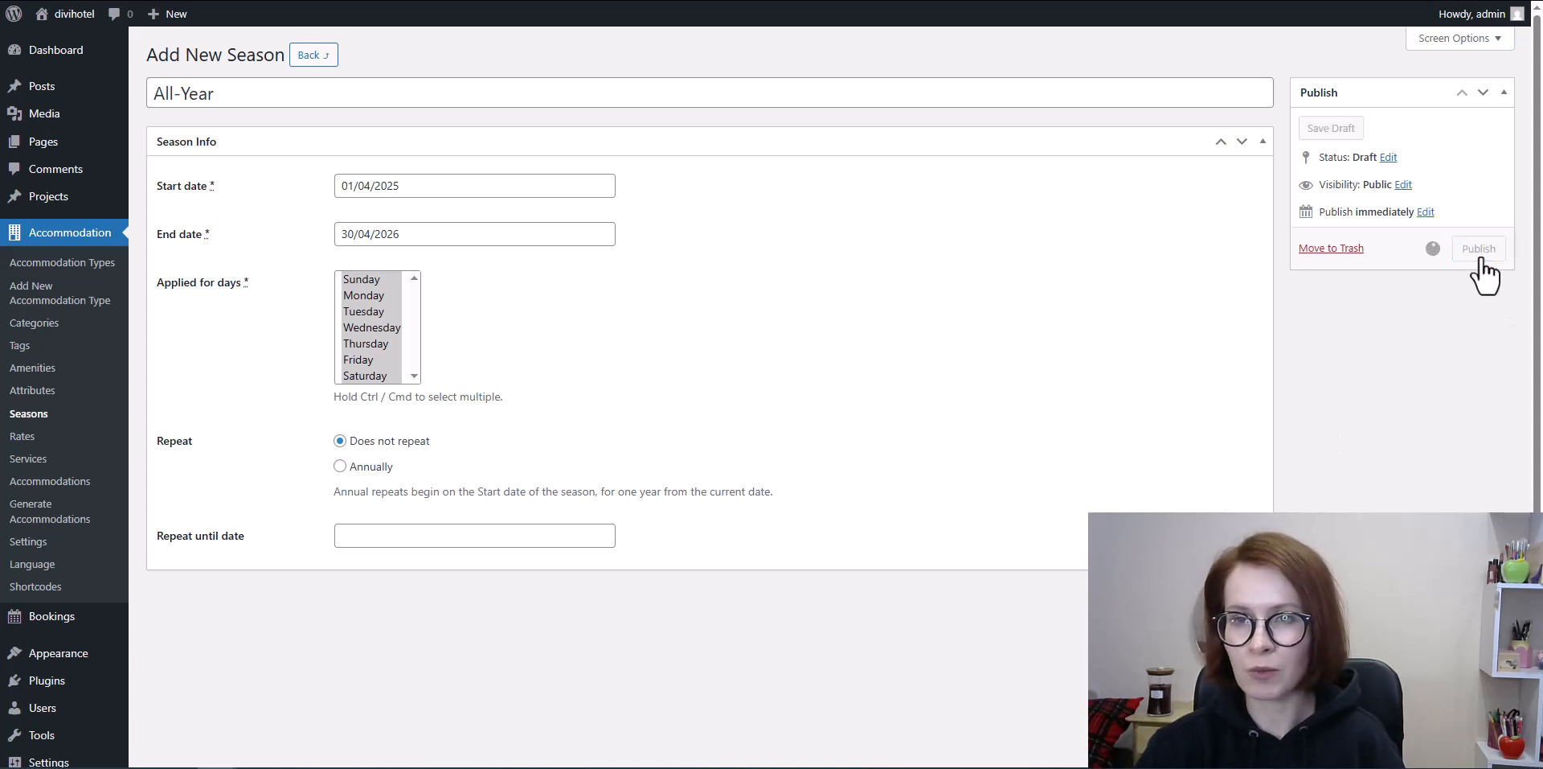
- Start a new accommodation season titled Peak Season
left_click(332, 67)
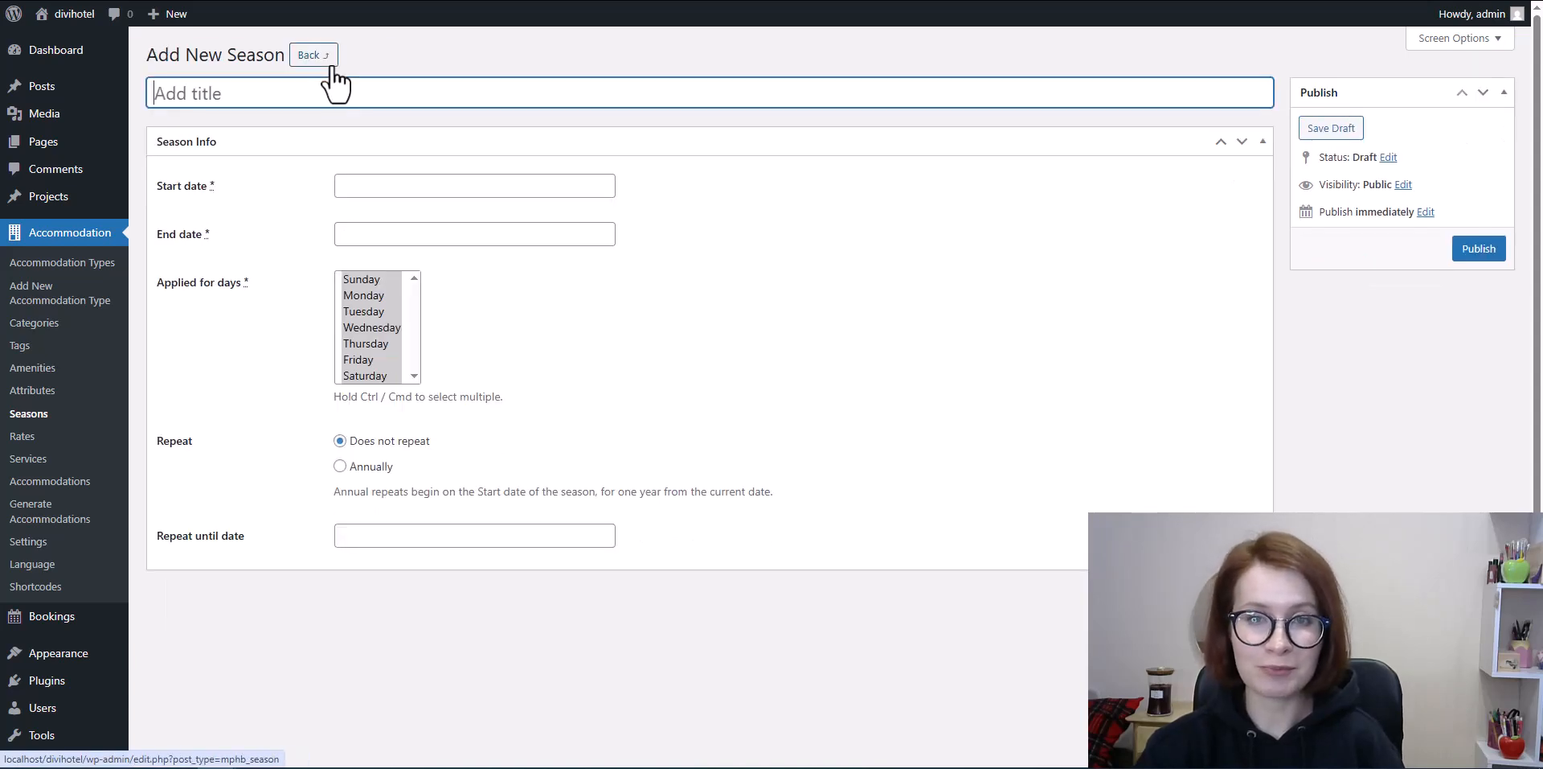
left_click(194, 93)
type("Pea")
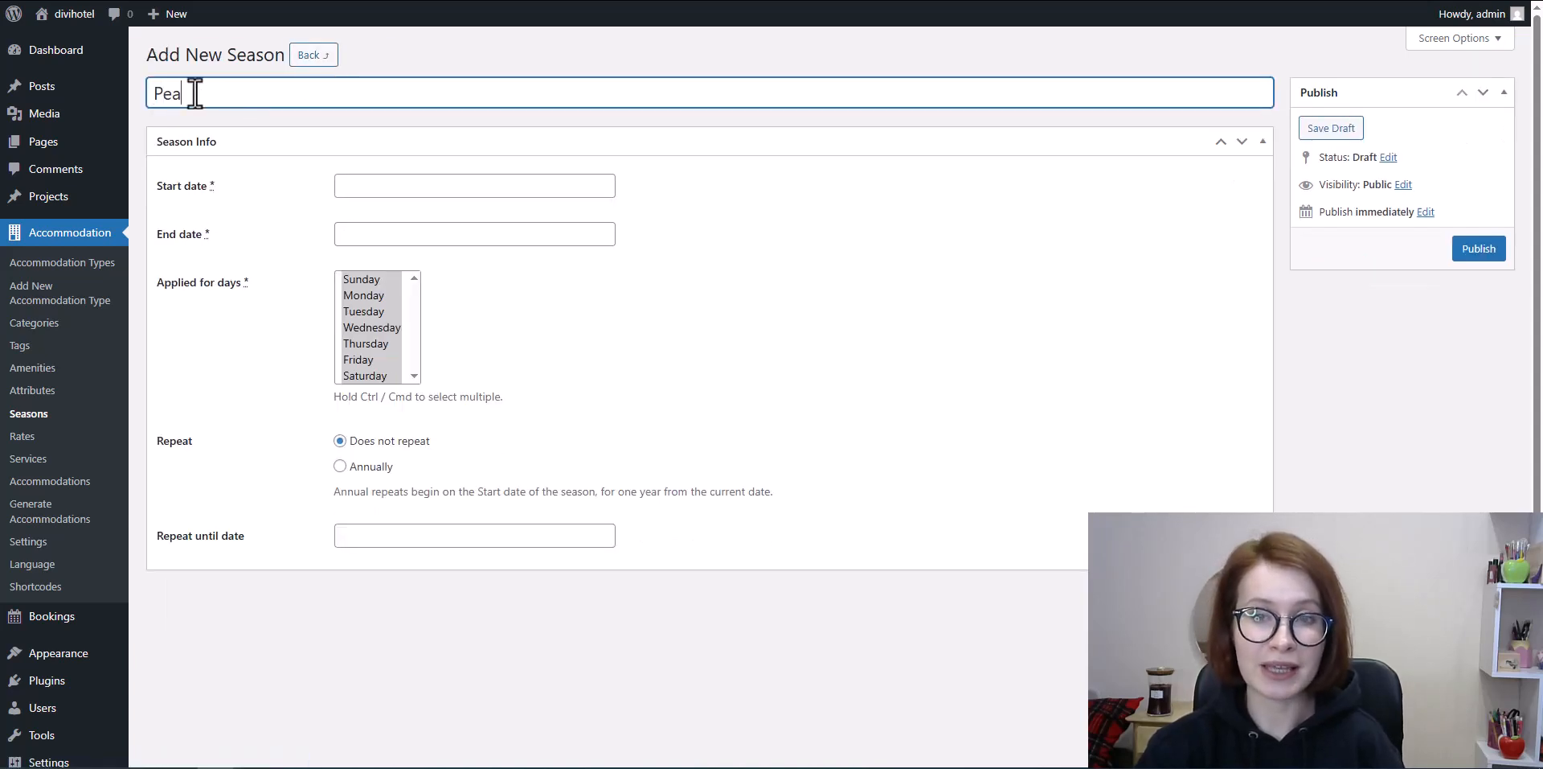
type("k Season")
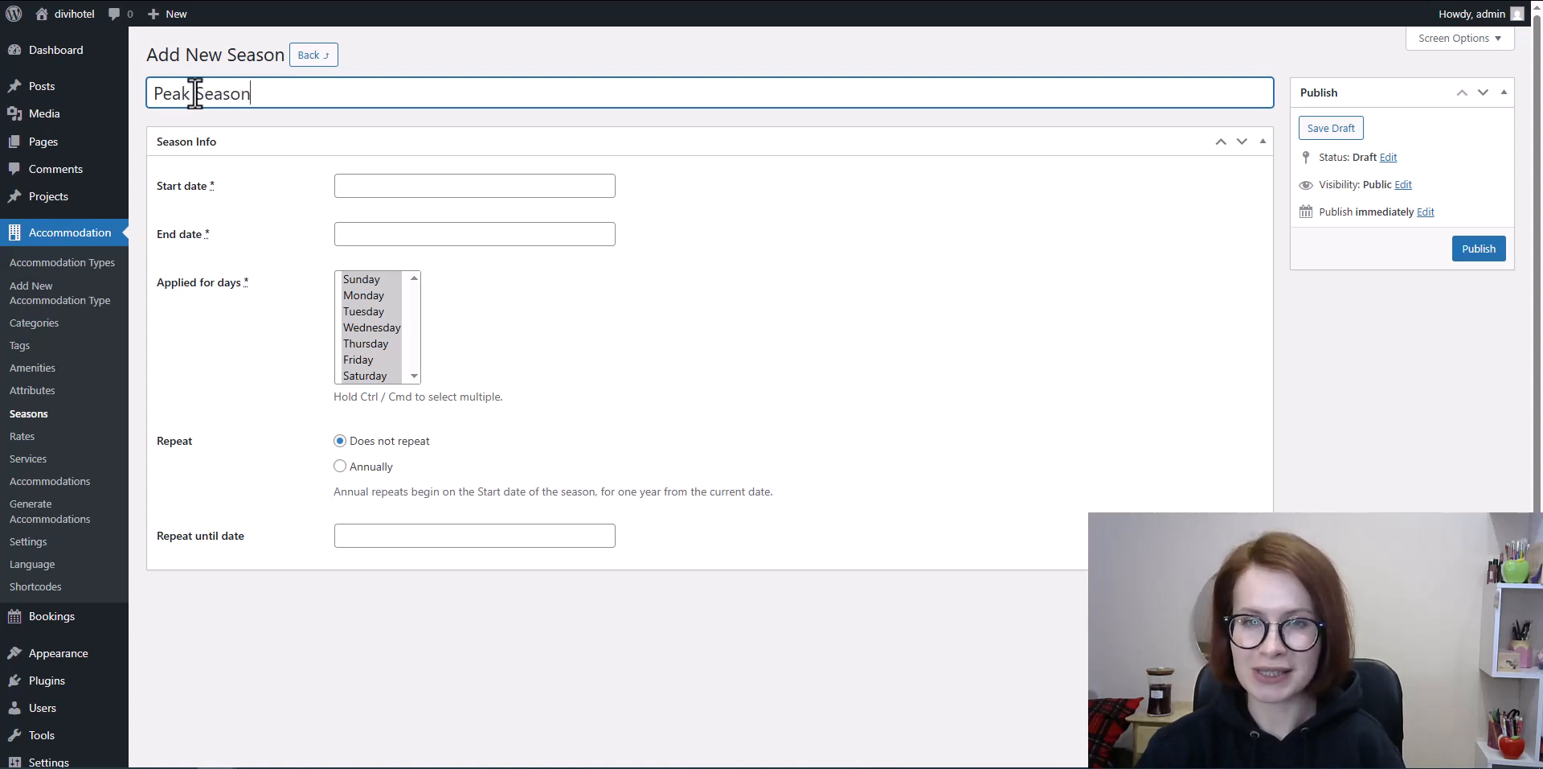
- Set the Peak Season's start date to 01/04/2025 and advance its end date calendar to the following months
left_click(372, 187)
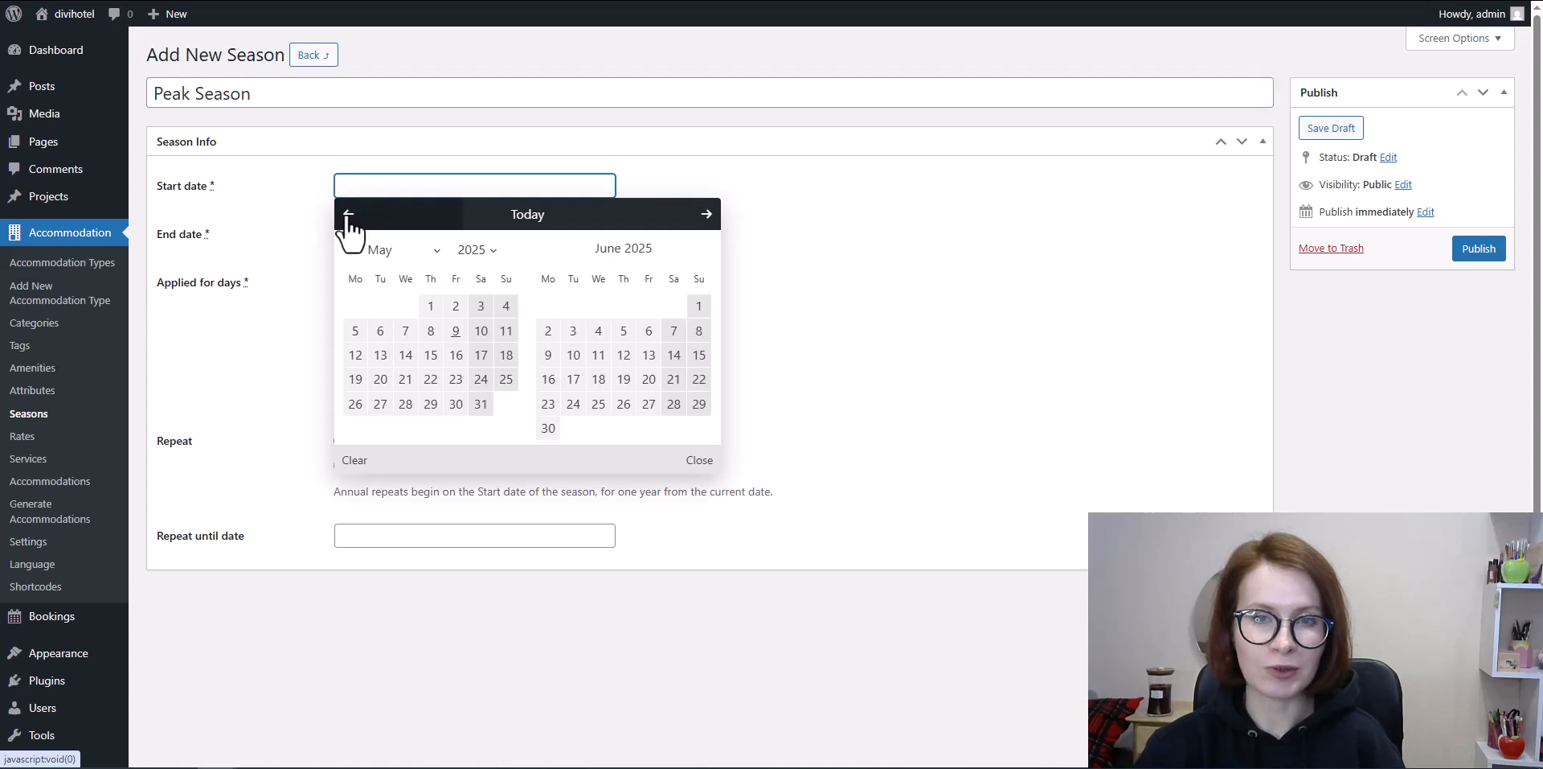
left_click(349, 213)
left_click(380, 307)
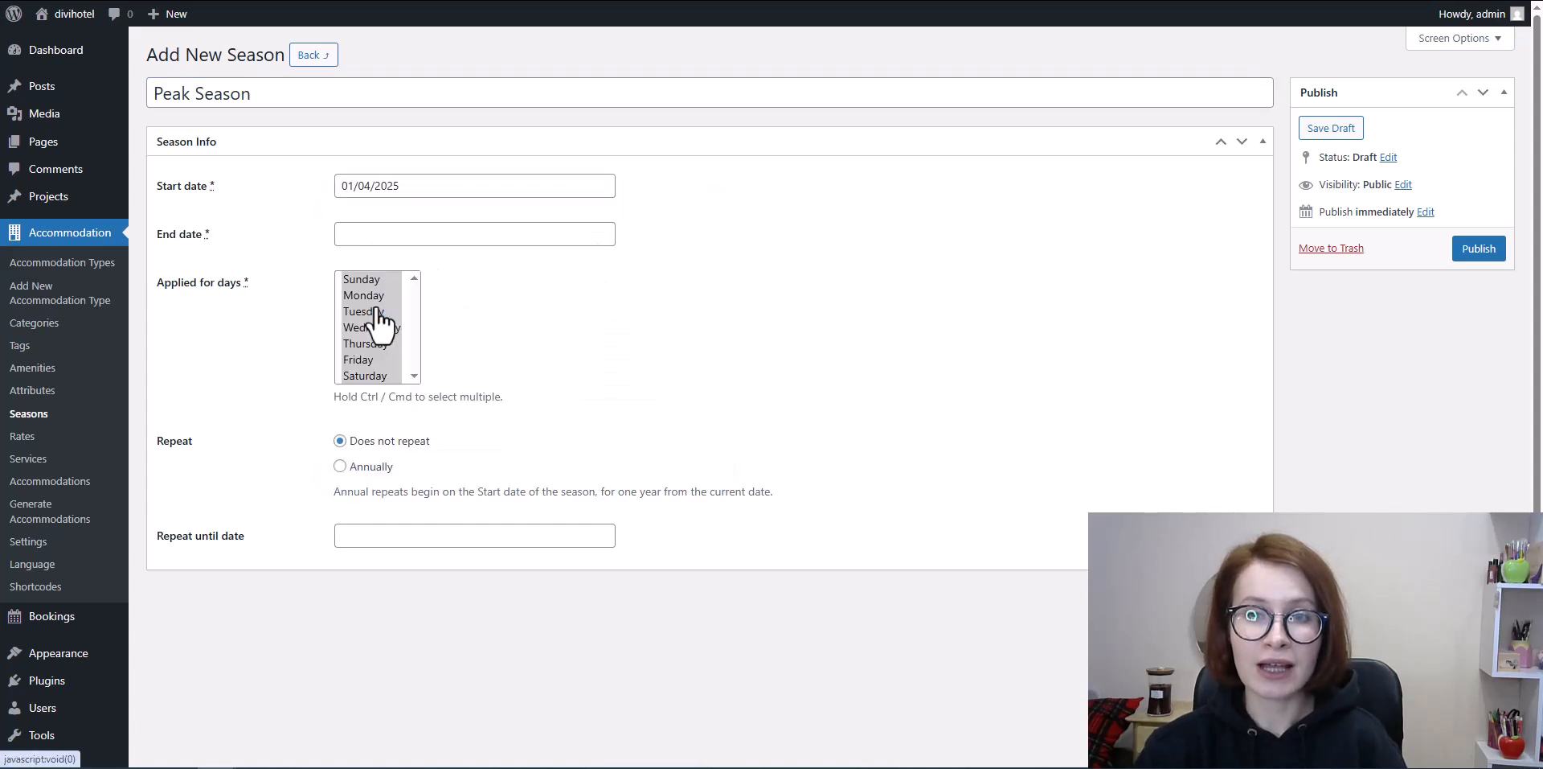
left_click(406, 236)
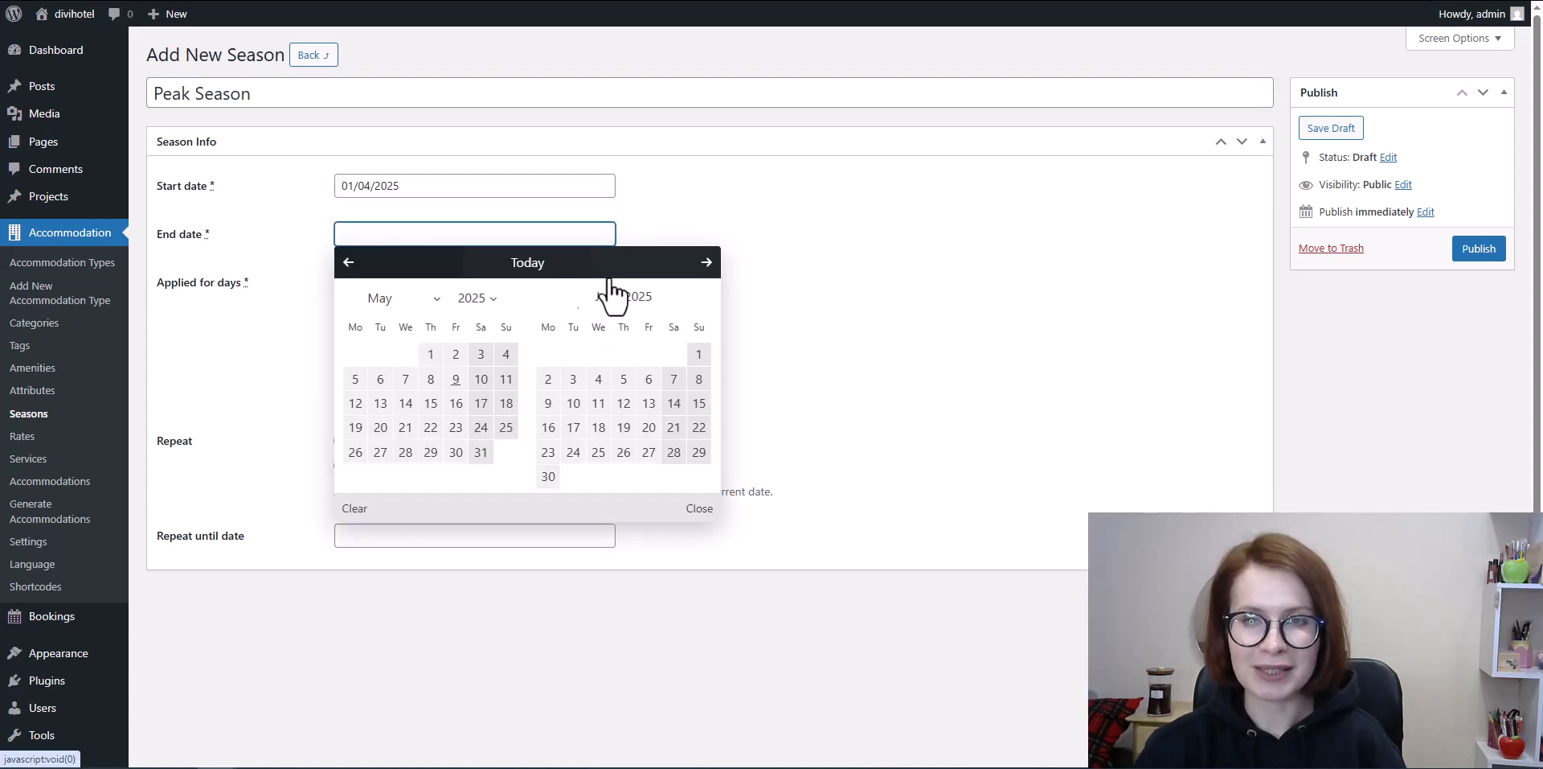
left_click(707, 263)
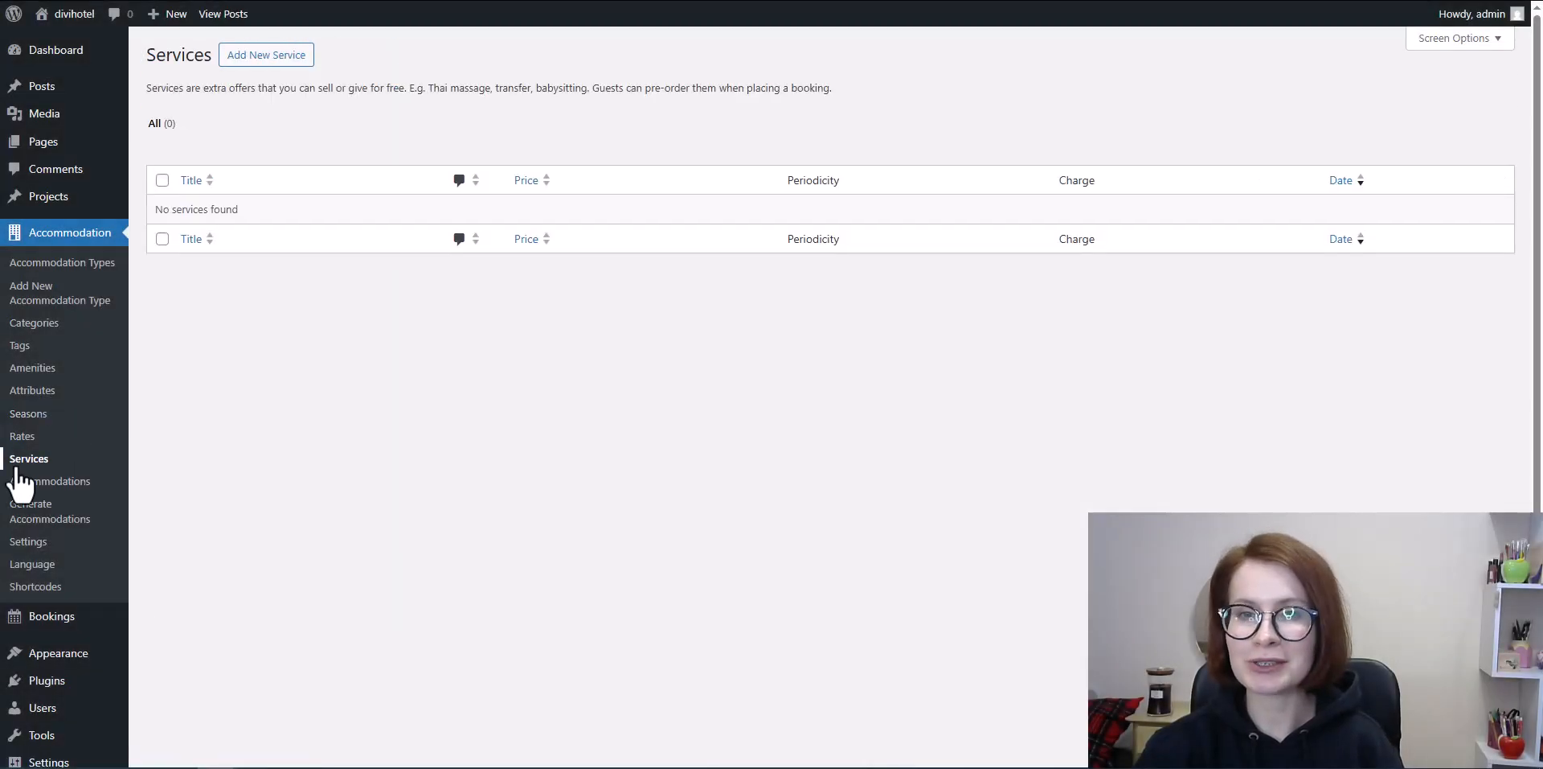
- Create a new accommodation service titled Laundry Service
left_click(262, 69)
left_click(248, 93)
type("Laundry Service")
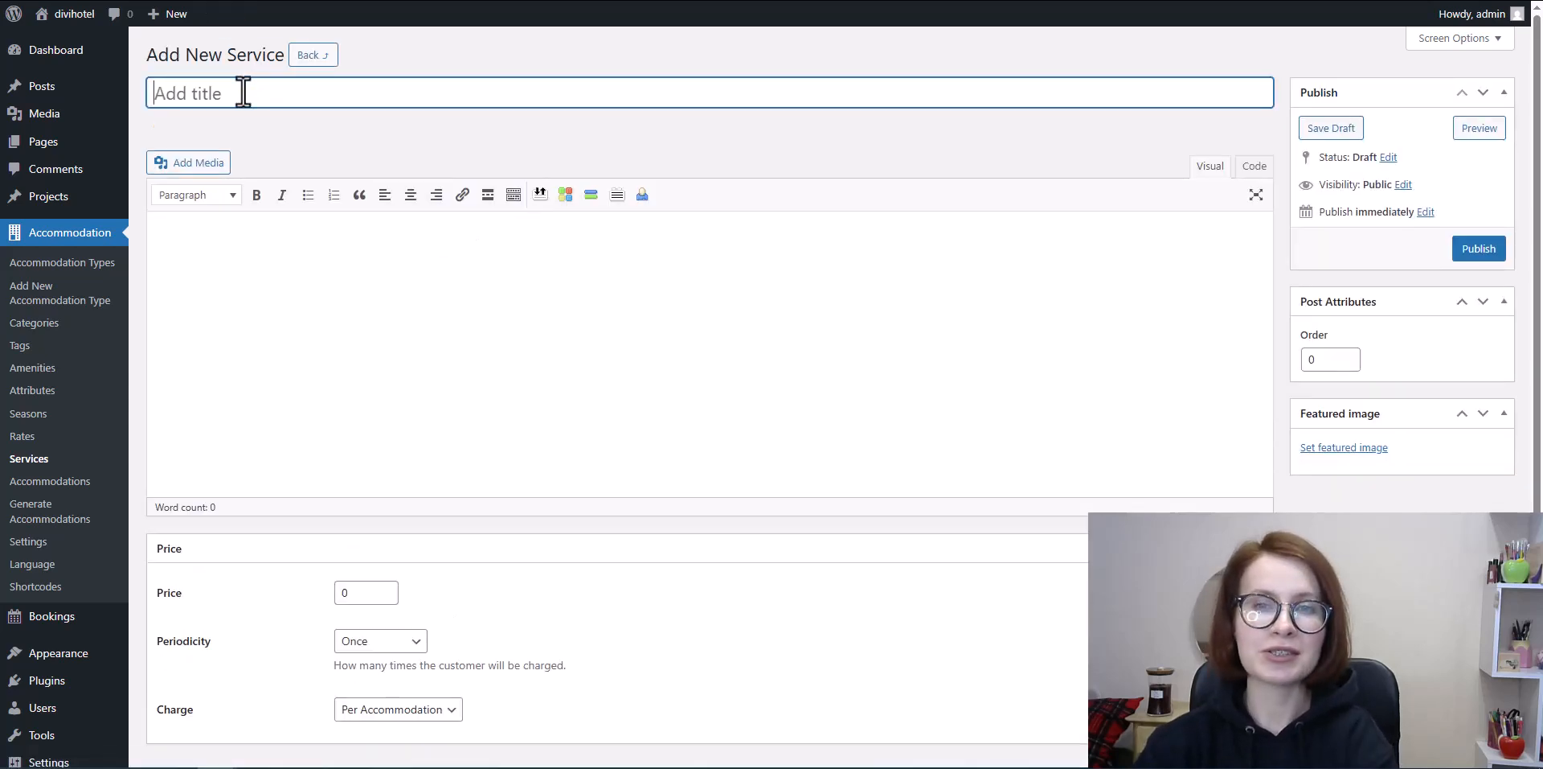
left_click(307, 134)
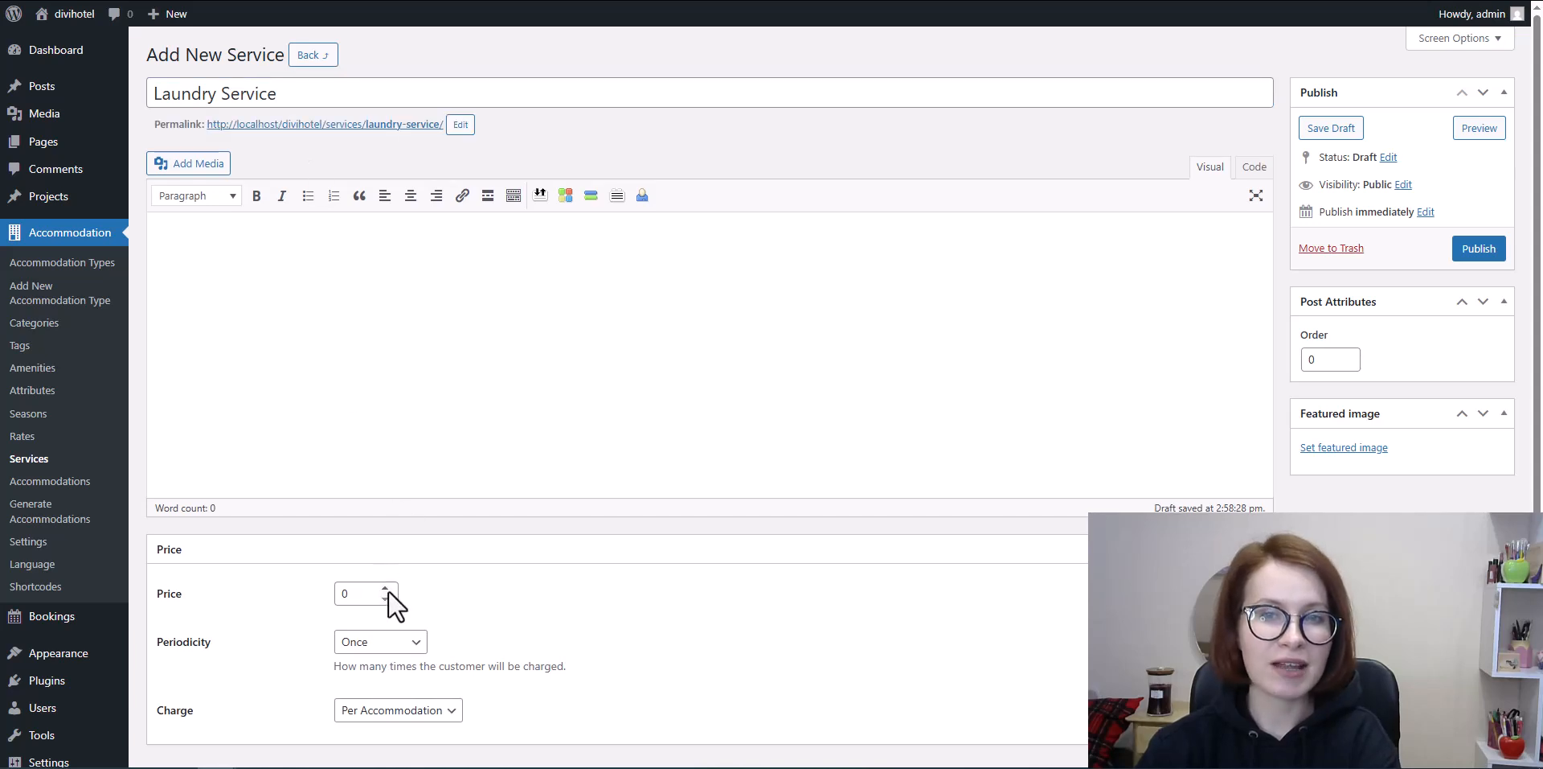
- Set the laundry service's price to 10 and its periodicity to Guest Choice
left_click(341, 595)
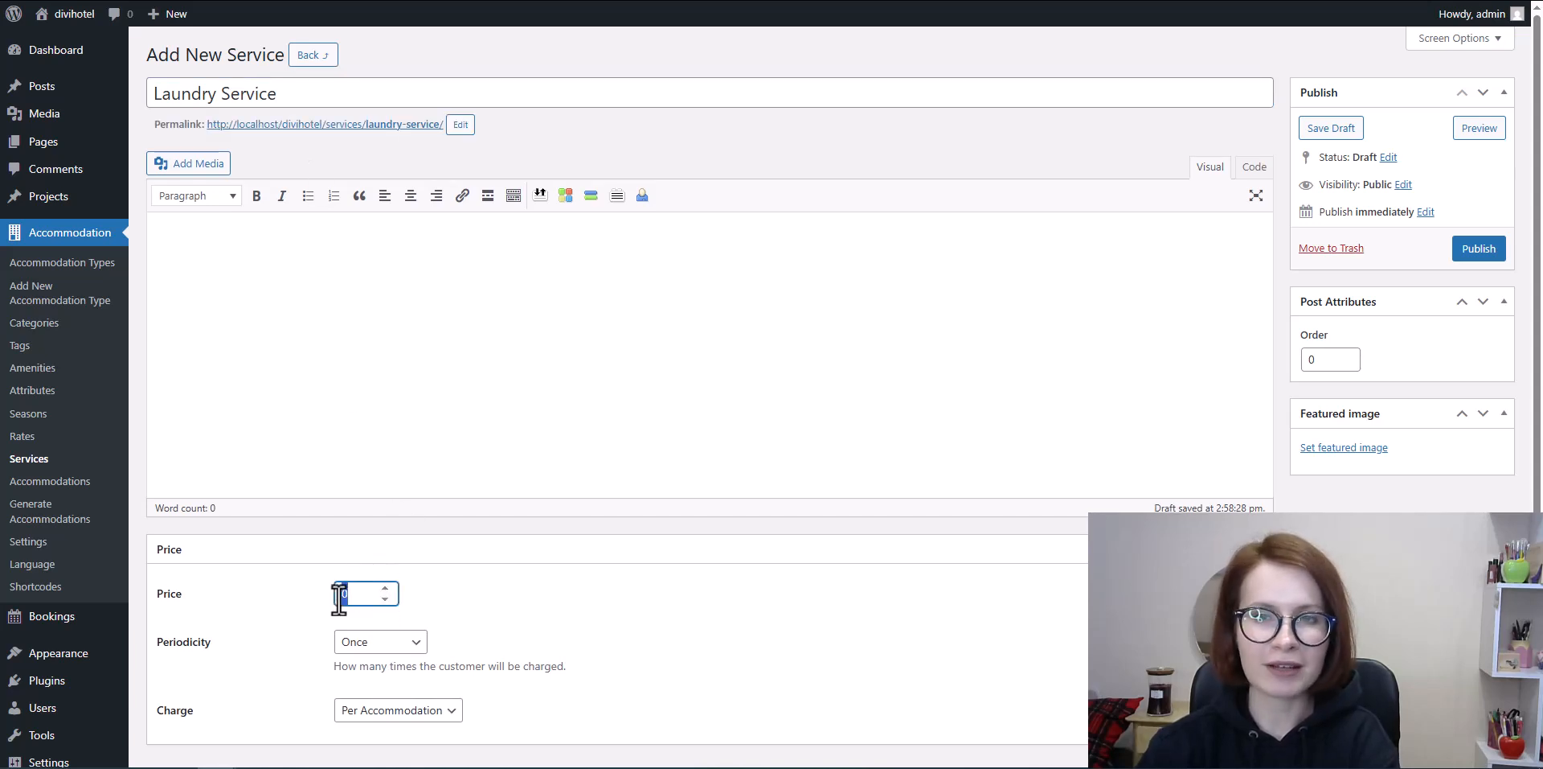
left_click(414, 643)
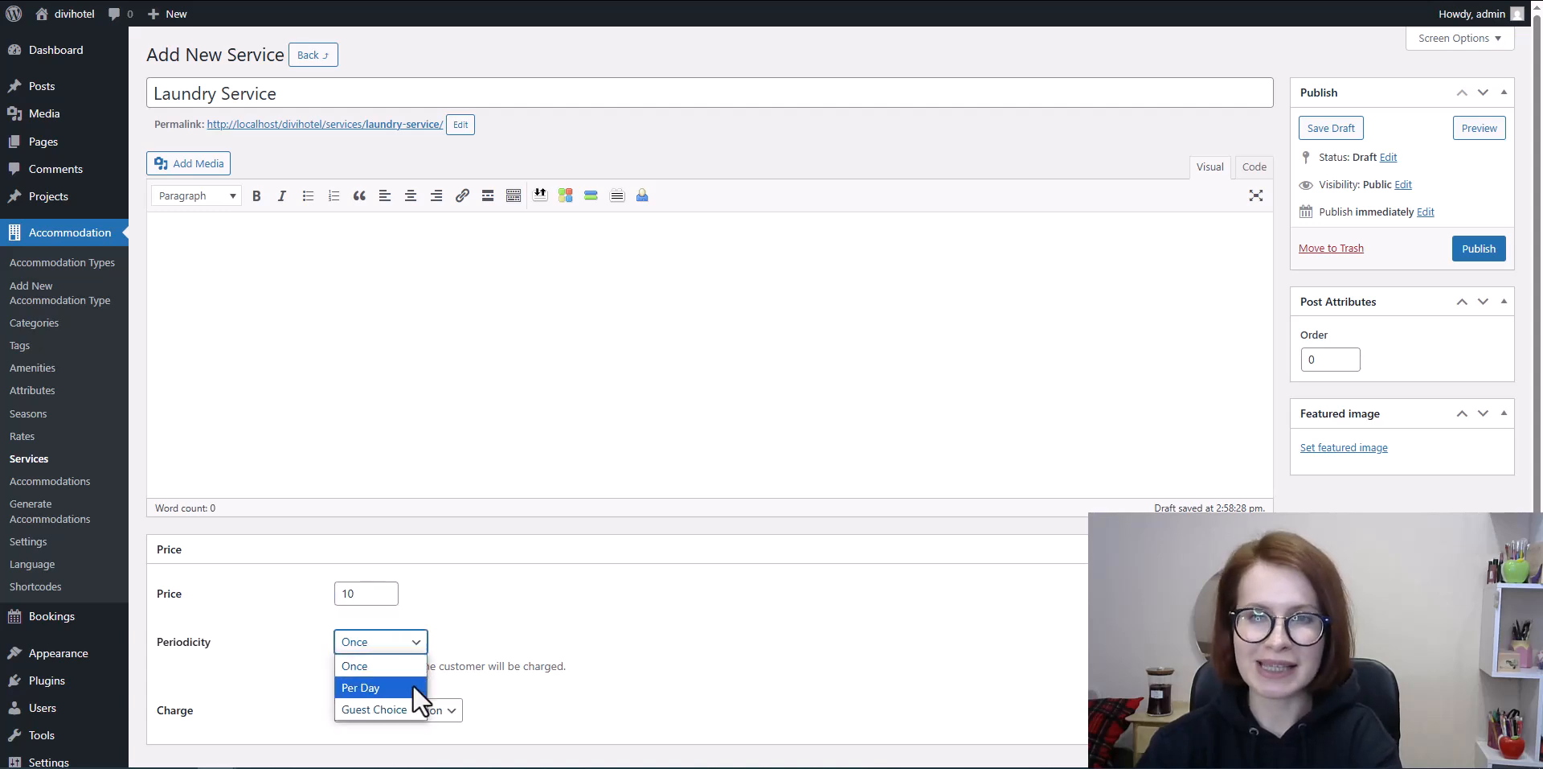
left_click(408, 704)
scroll(470, 655, "down", 3)
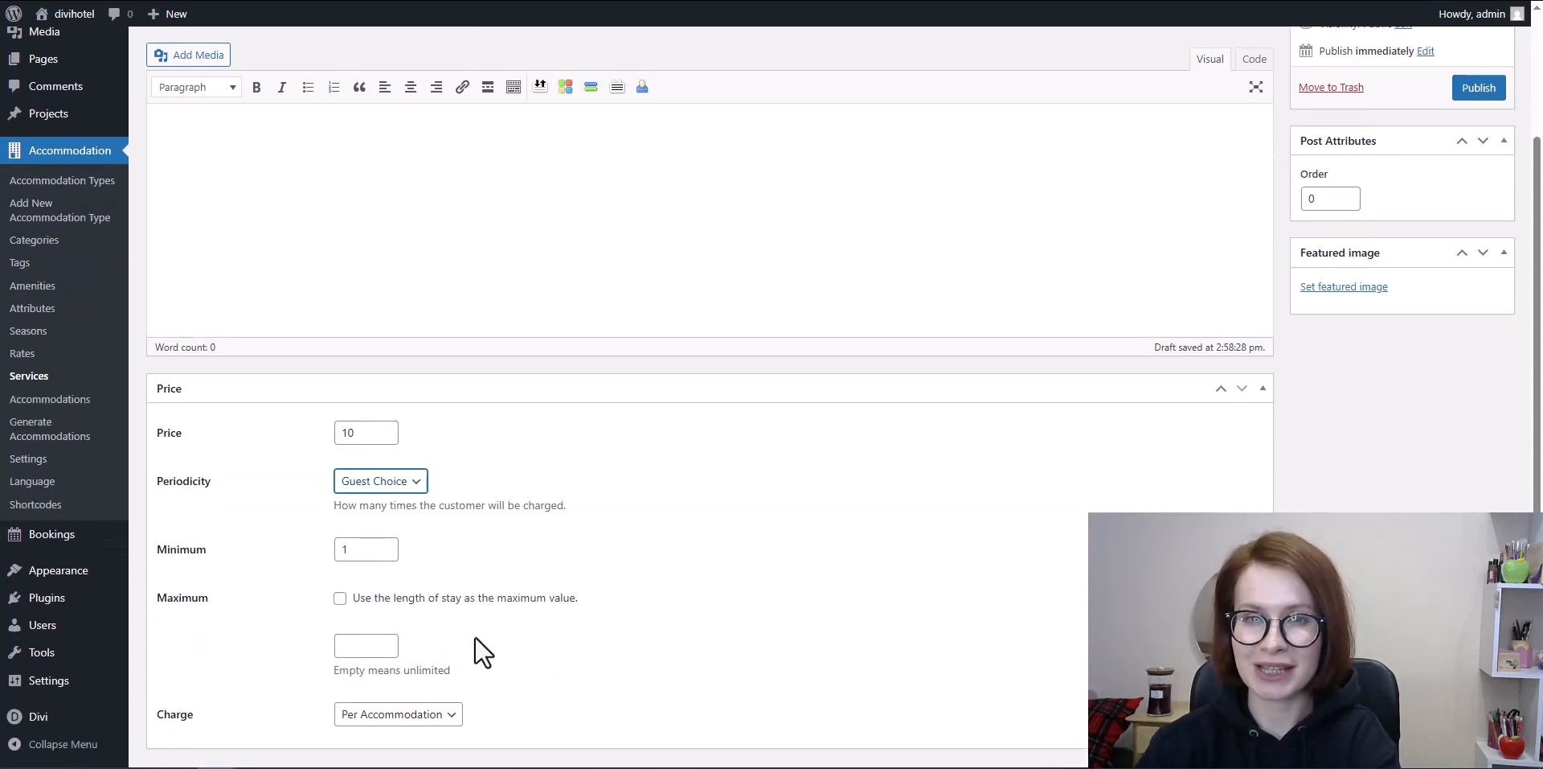
- Upload the laundry photo from the Downloads folder and set it as the service's featured image
left_click(1315, 238)
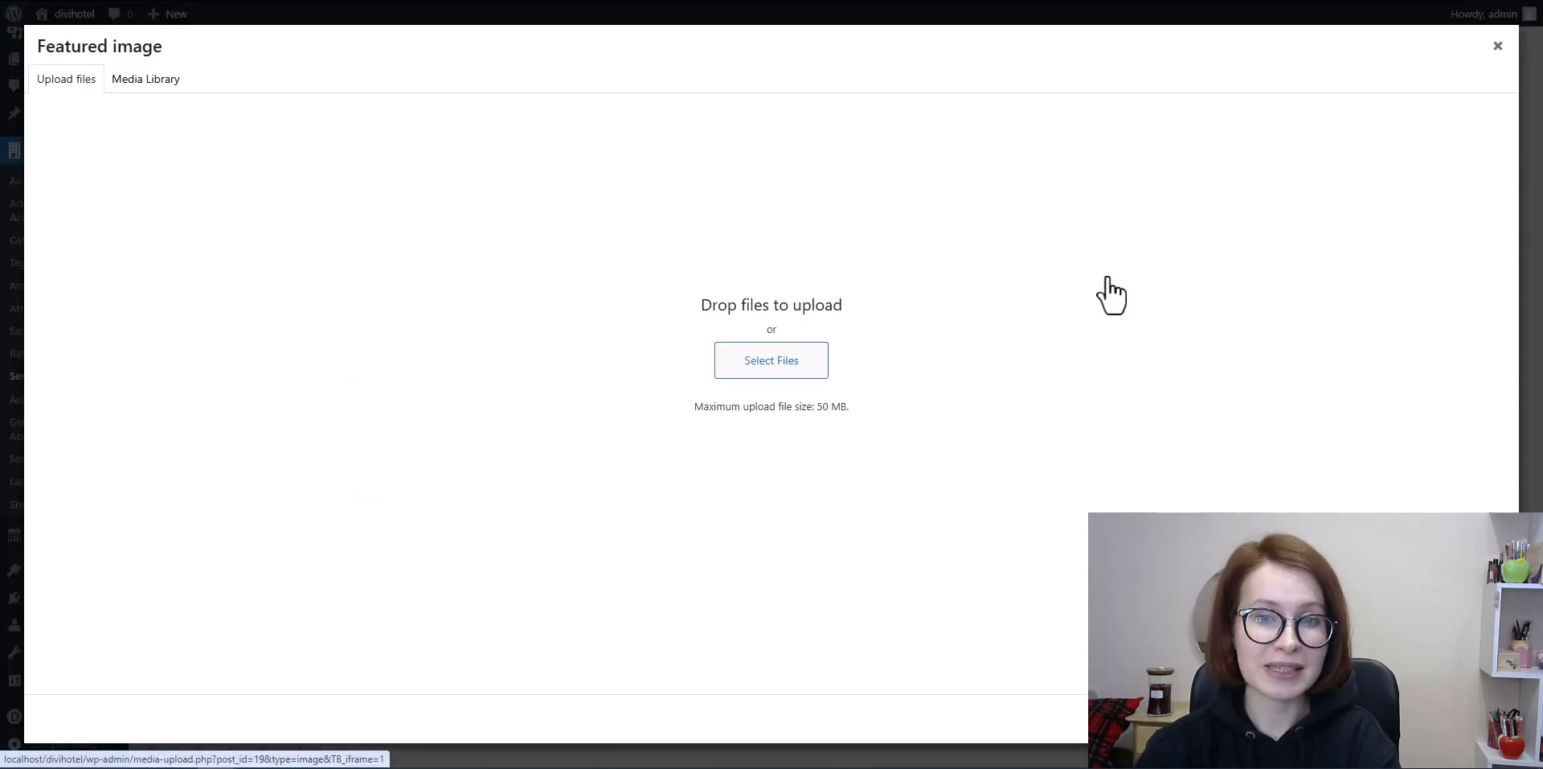
left_click(785, 372)
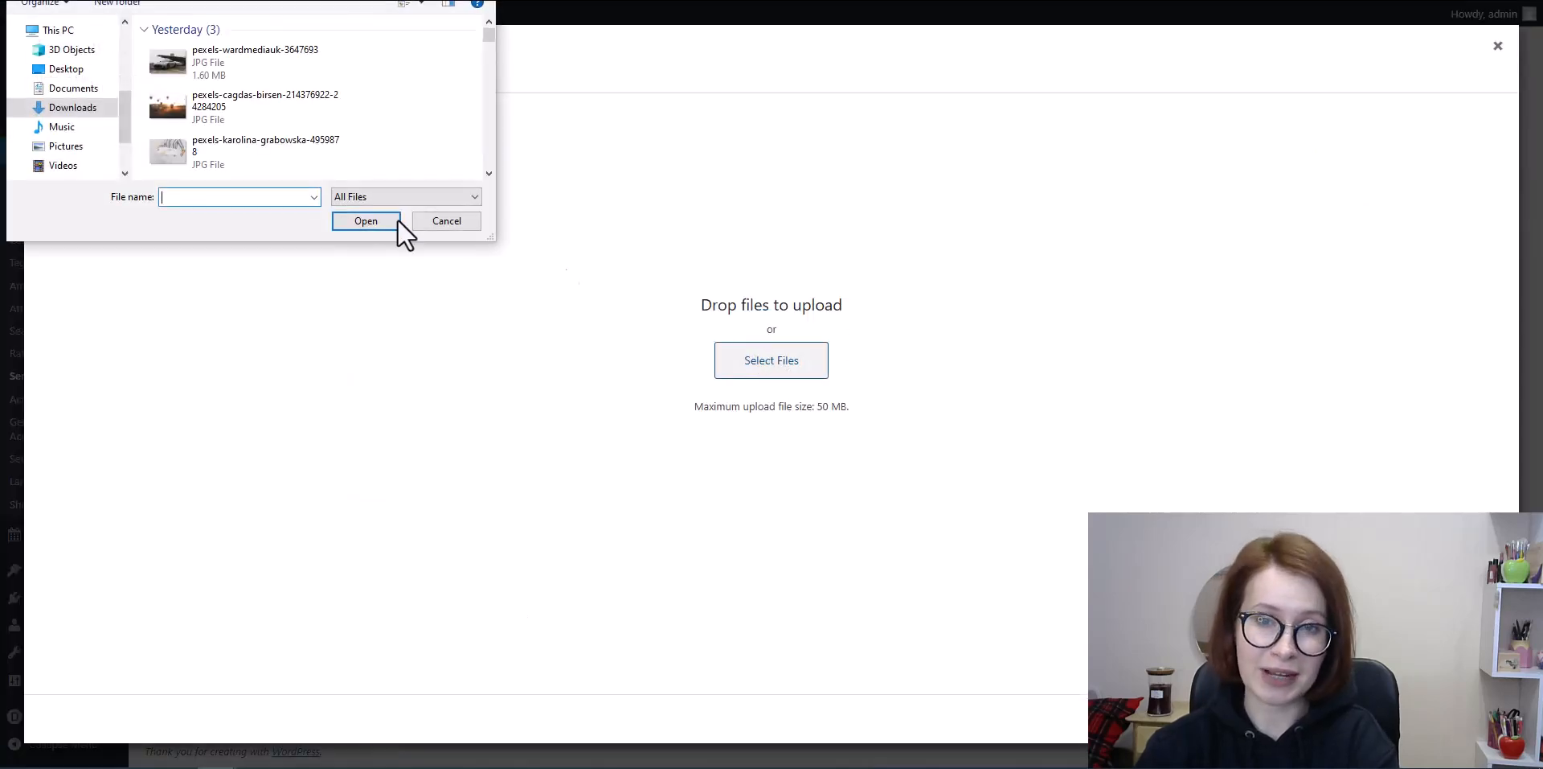
left_click(209, 167)
left_click(358, 224)
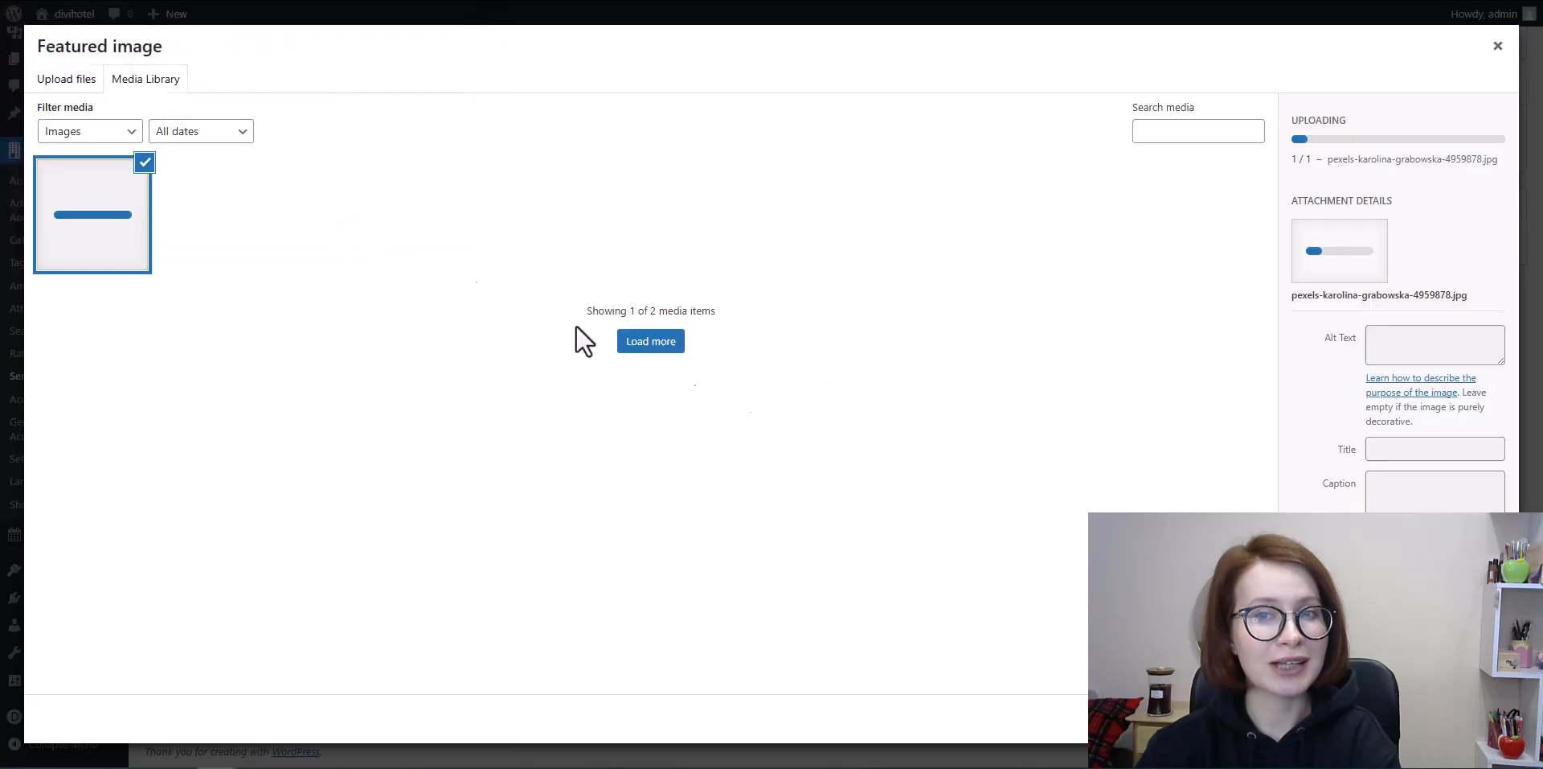
left_click(1452, 718)
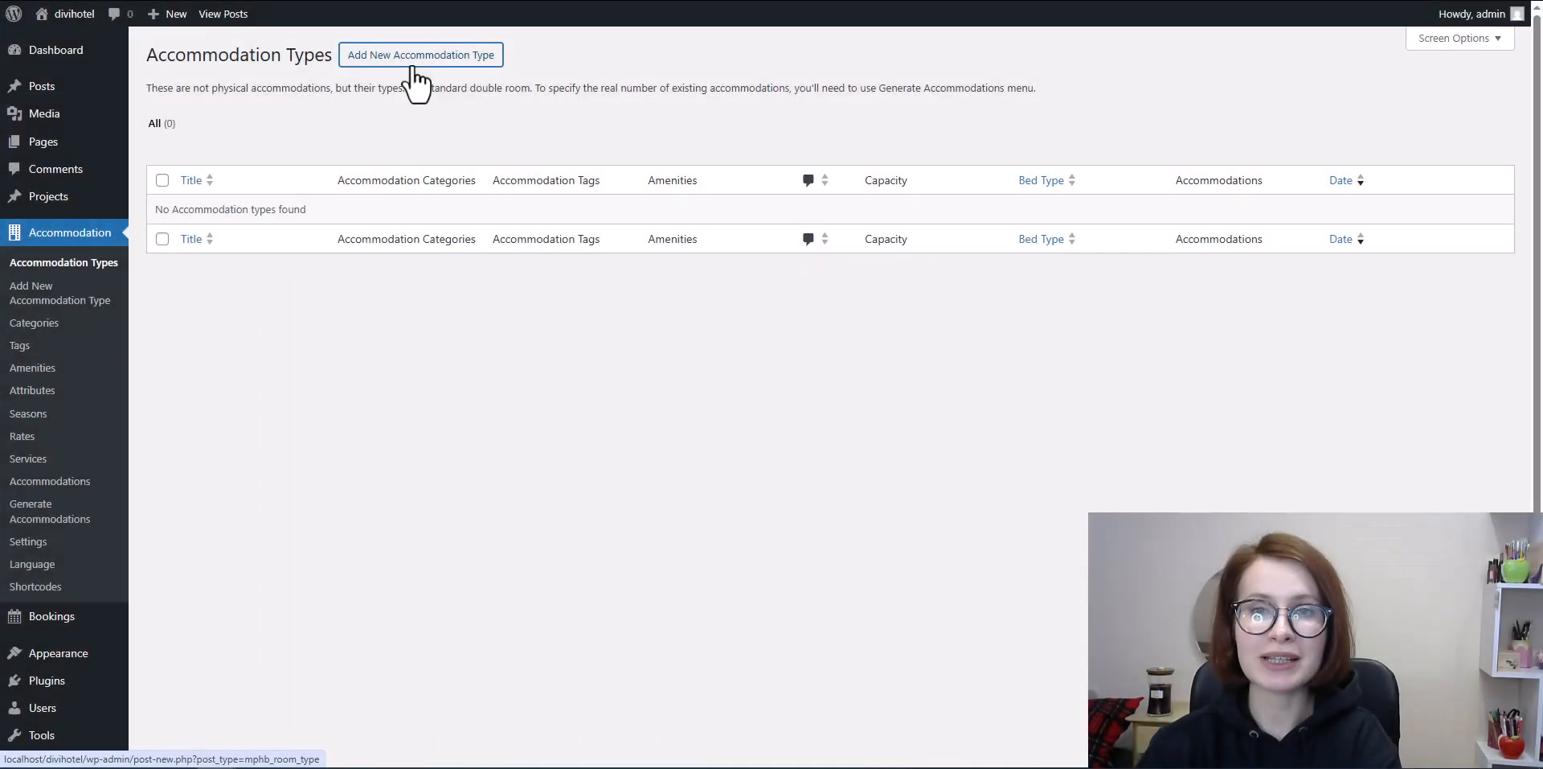
- Create a new accommodation type titled Standard Single Room and paste the copied room description into its content
left_click(414, 64)
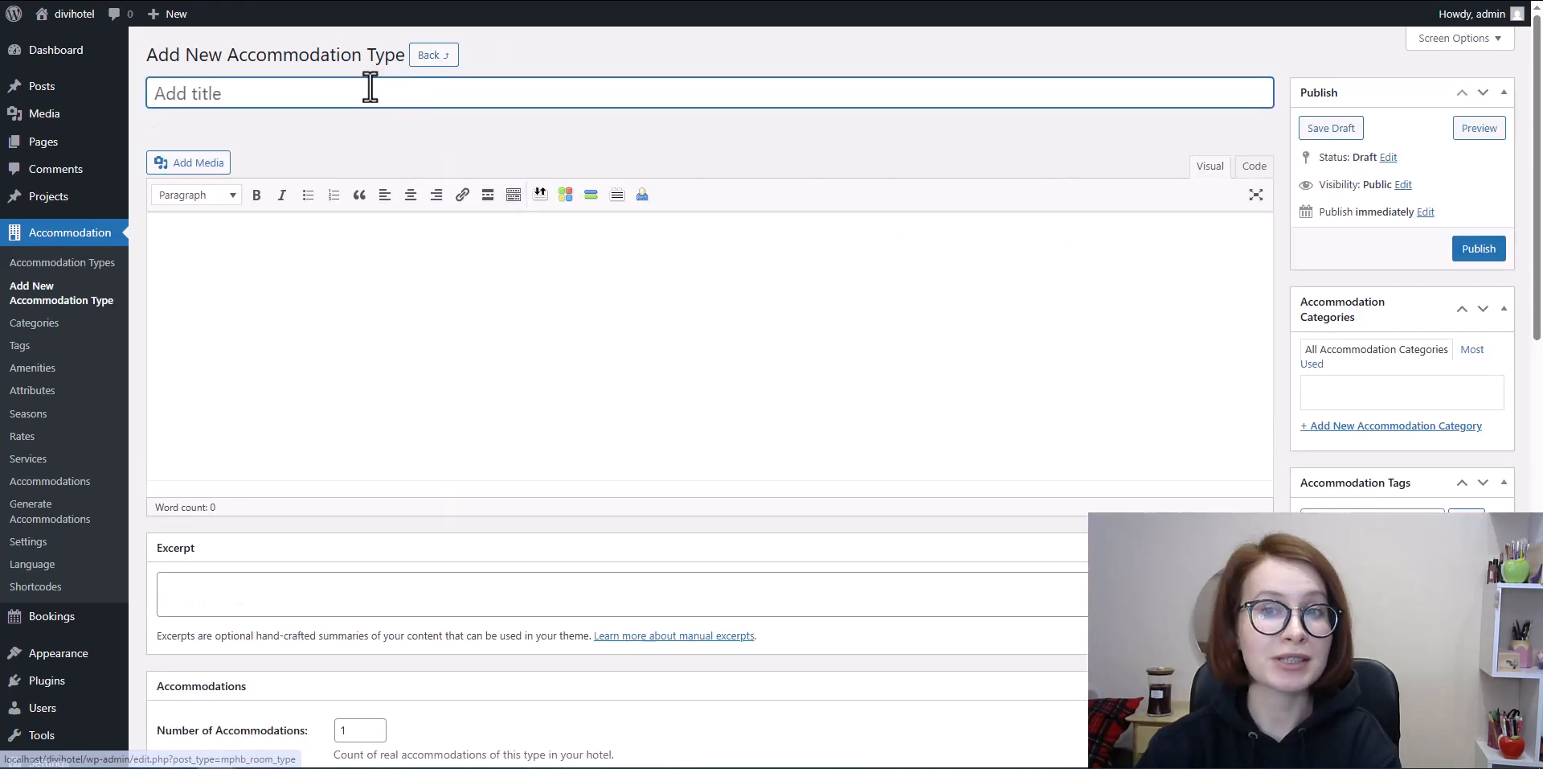
type("Standard Single Room")
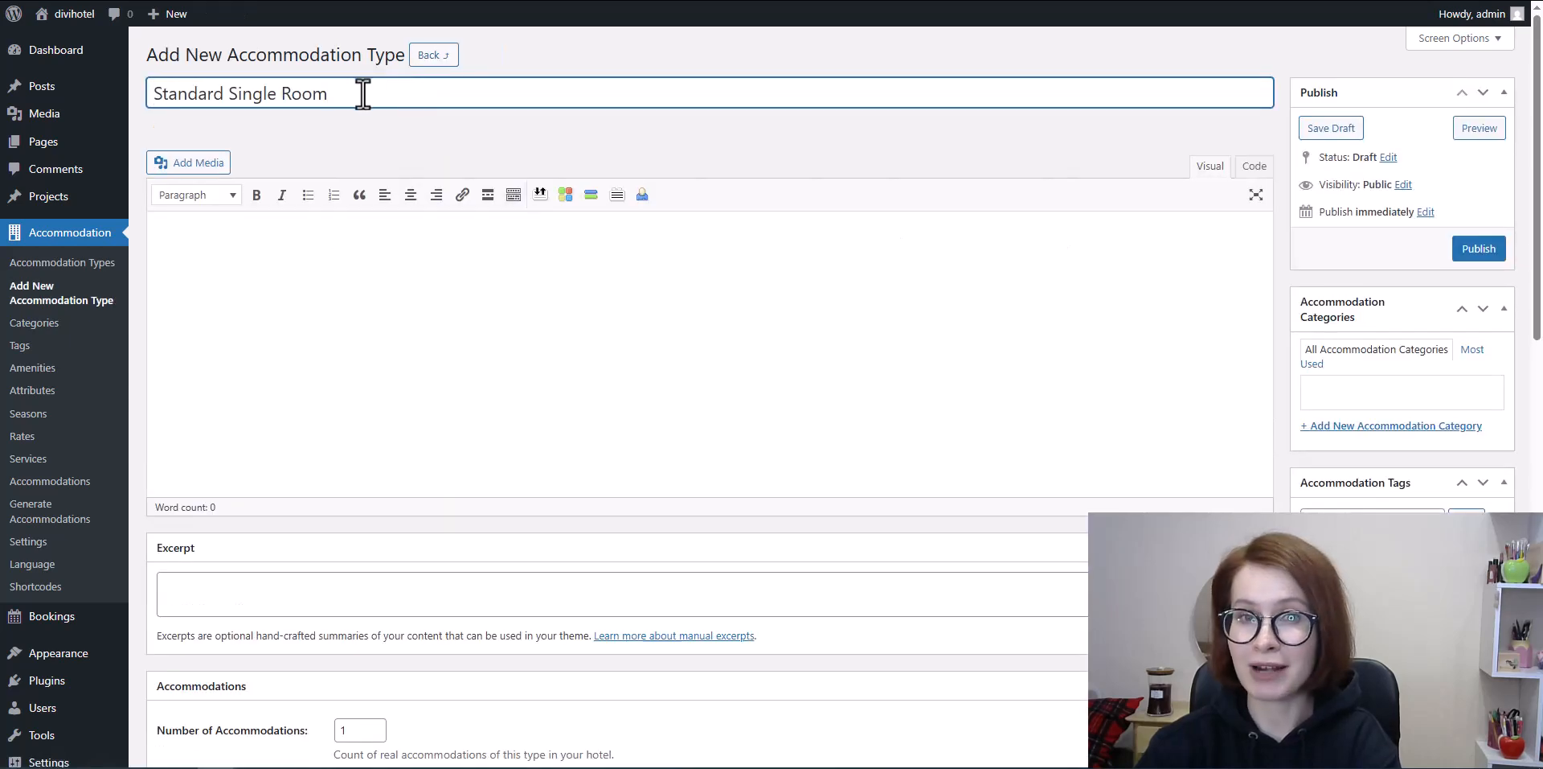
key("Tab")
right_click(278, 234)
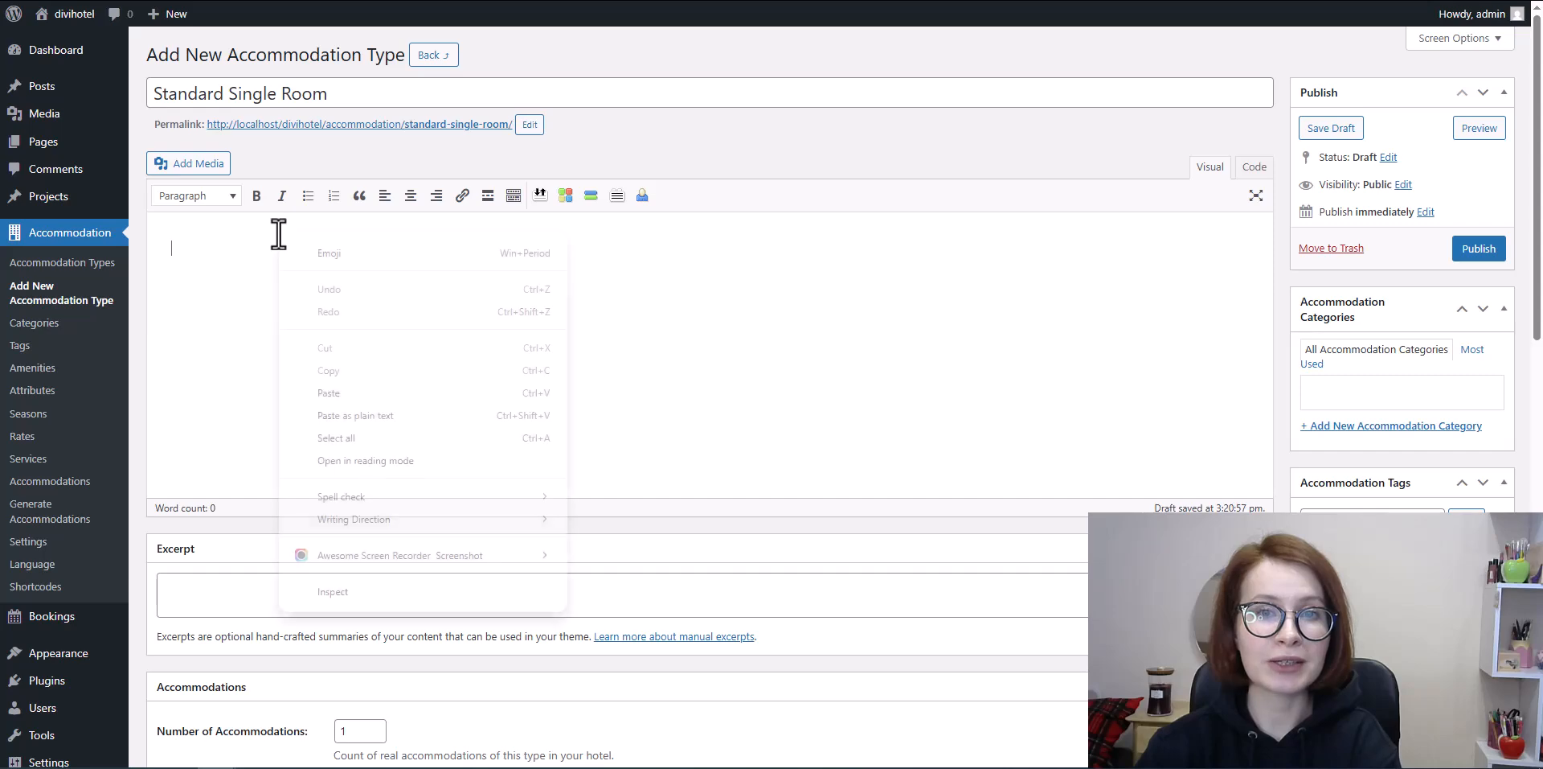
left_click(349, 399)
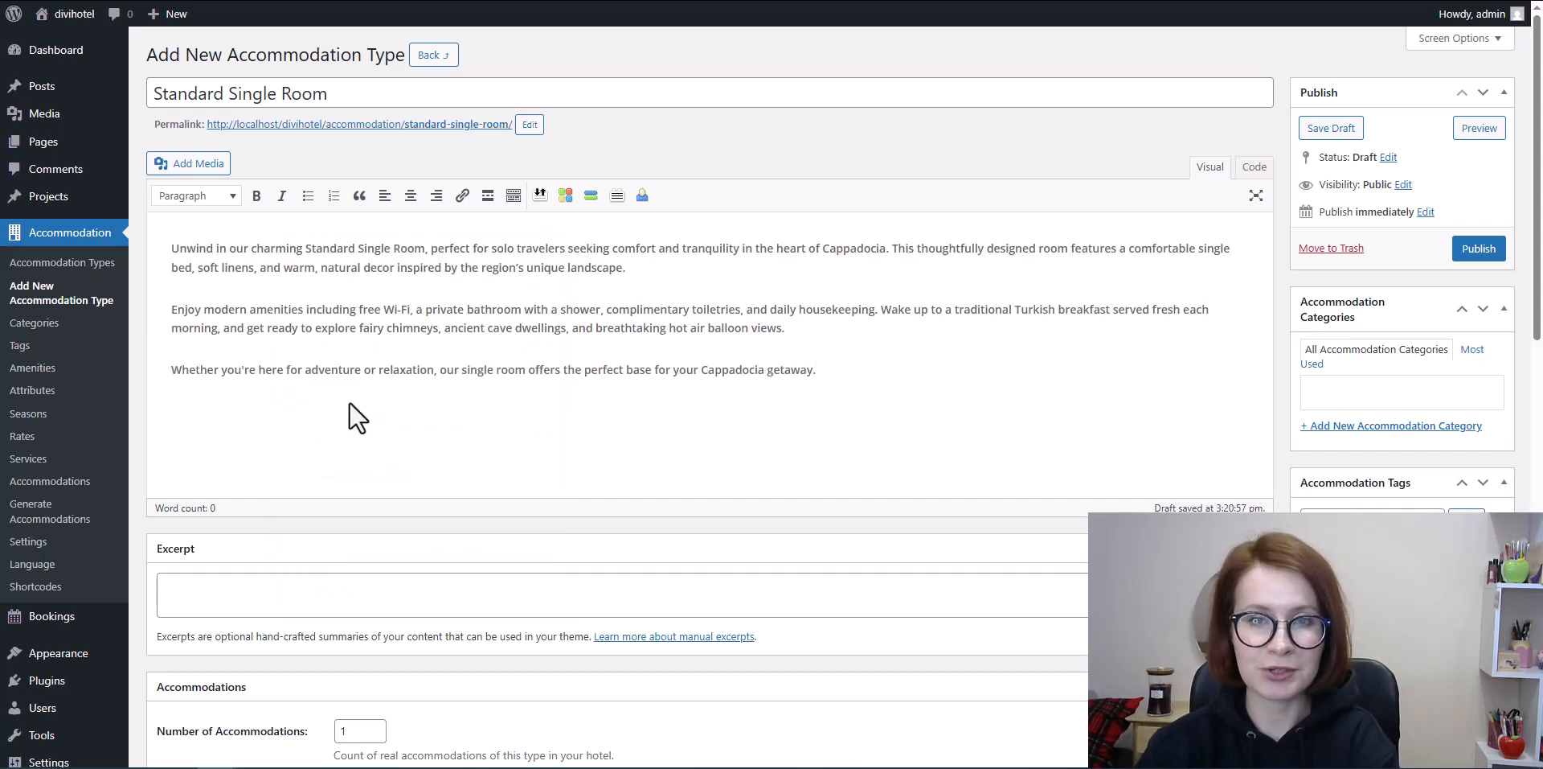
- Set the number of accommodations for the Standard Single Room to 3
scroll(981, 302, "down", 5)
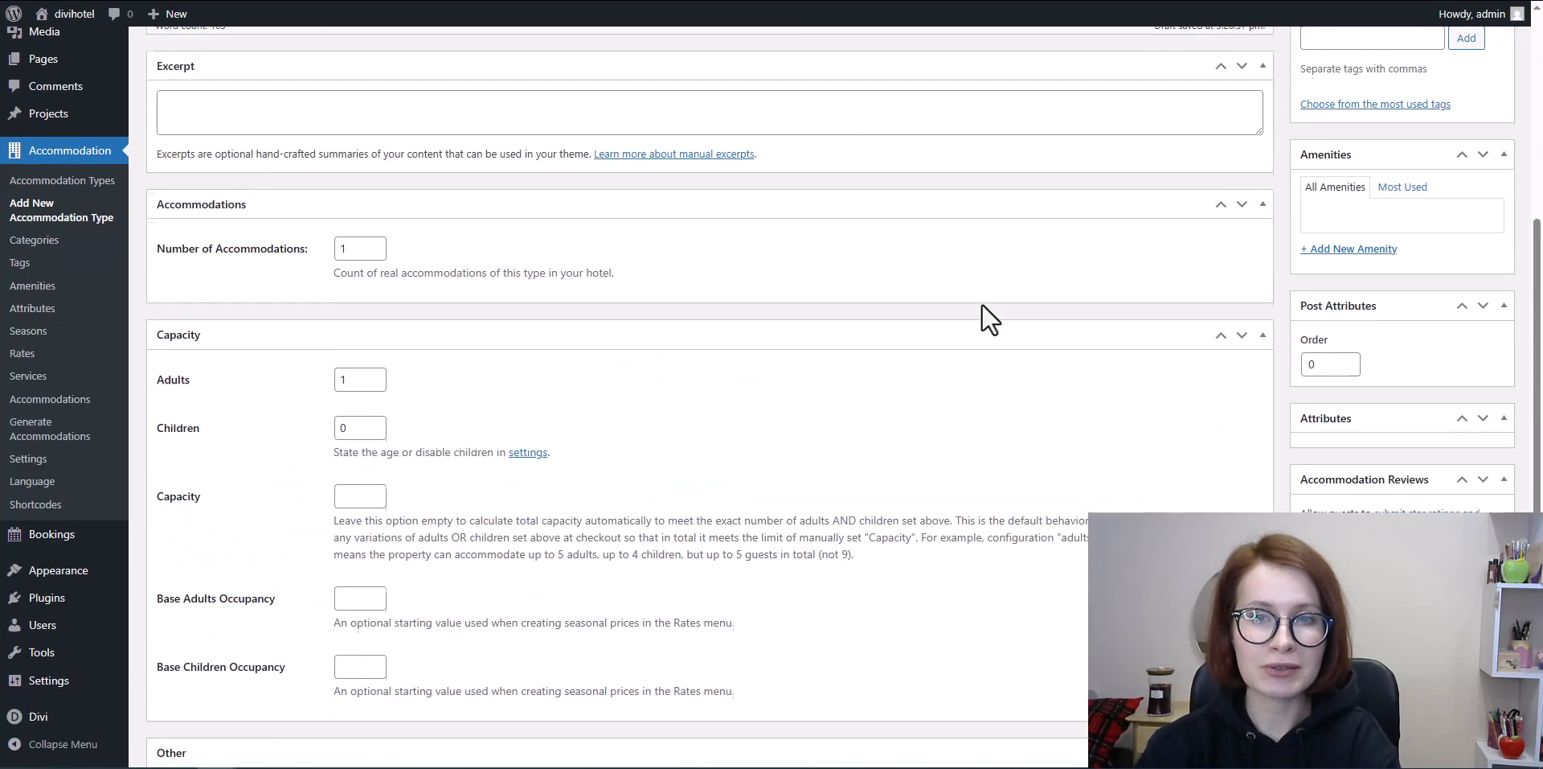
scroll(981, 302, "down", 1)
left_click(379, 162)
left_click(379, 162)
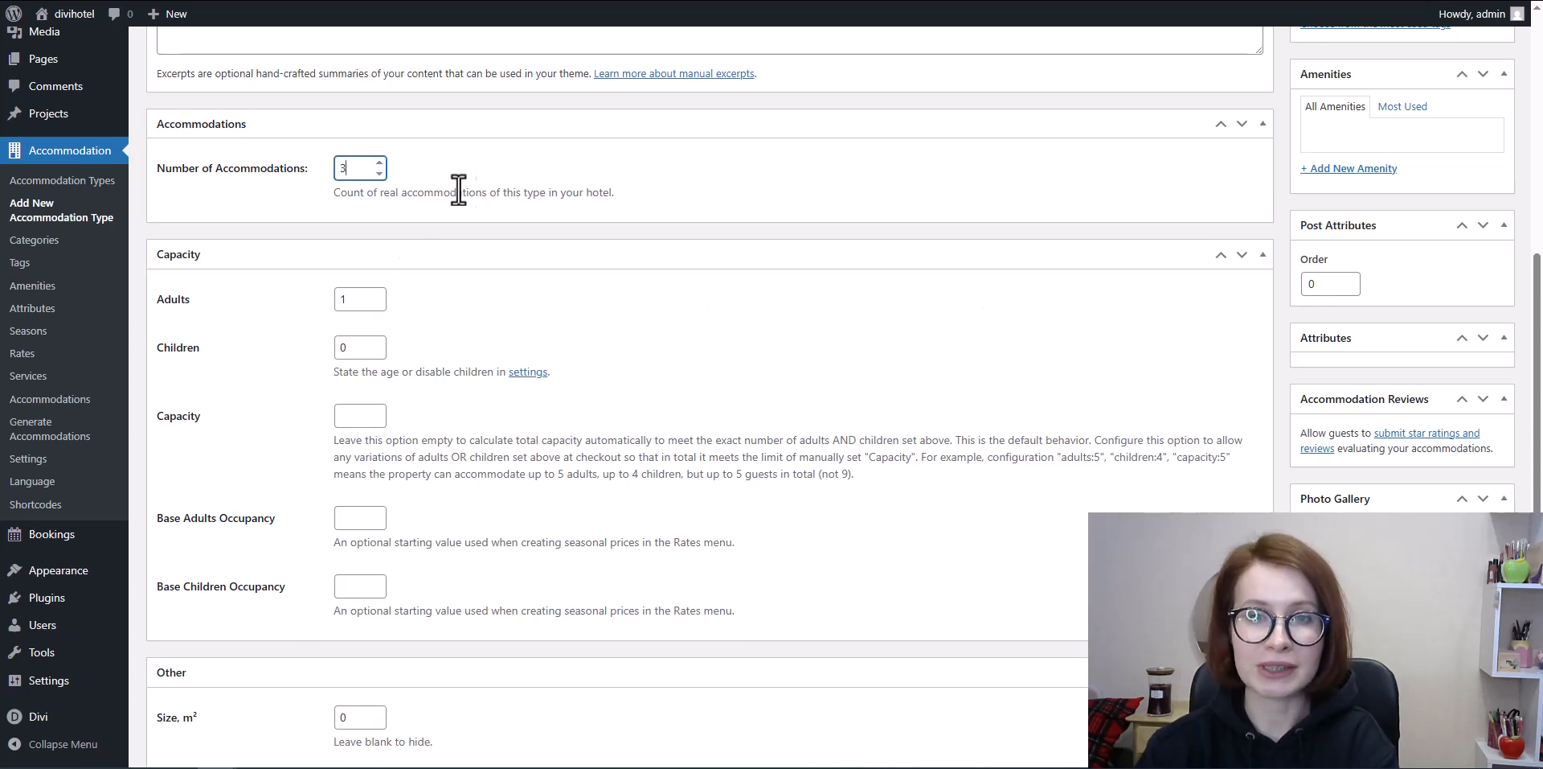
left_click(638, 203)
- Set the room's capacity values: 2 adults, a total capacity of 2 and a base adults occupancy of 1
left_click(379, 295)
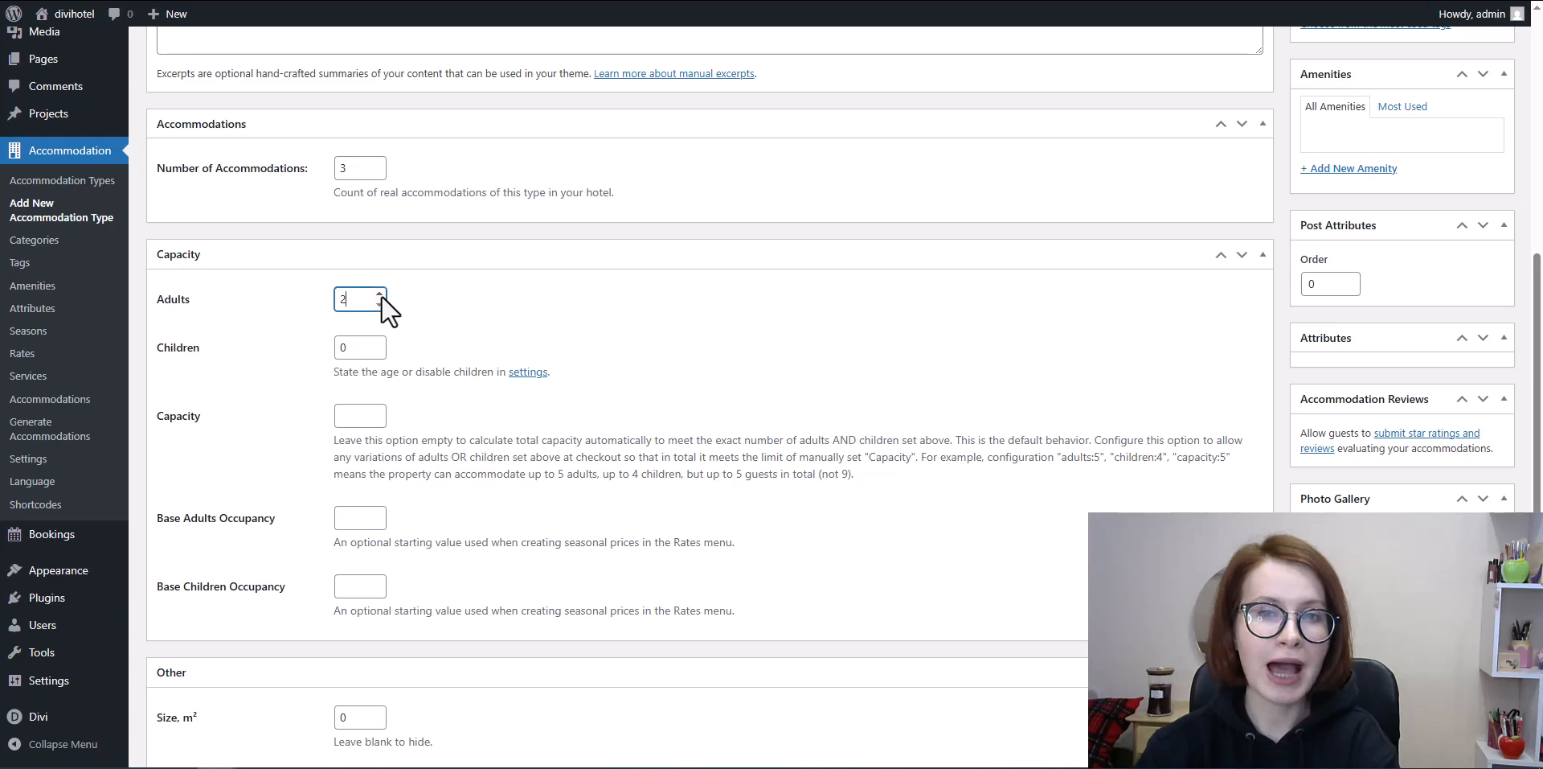
left_click(360, 415)
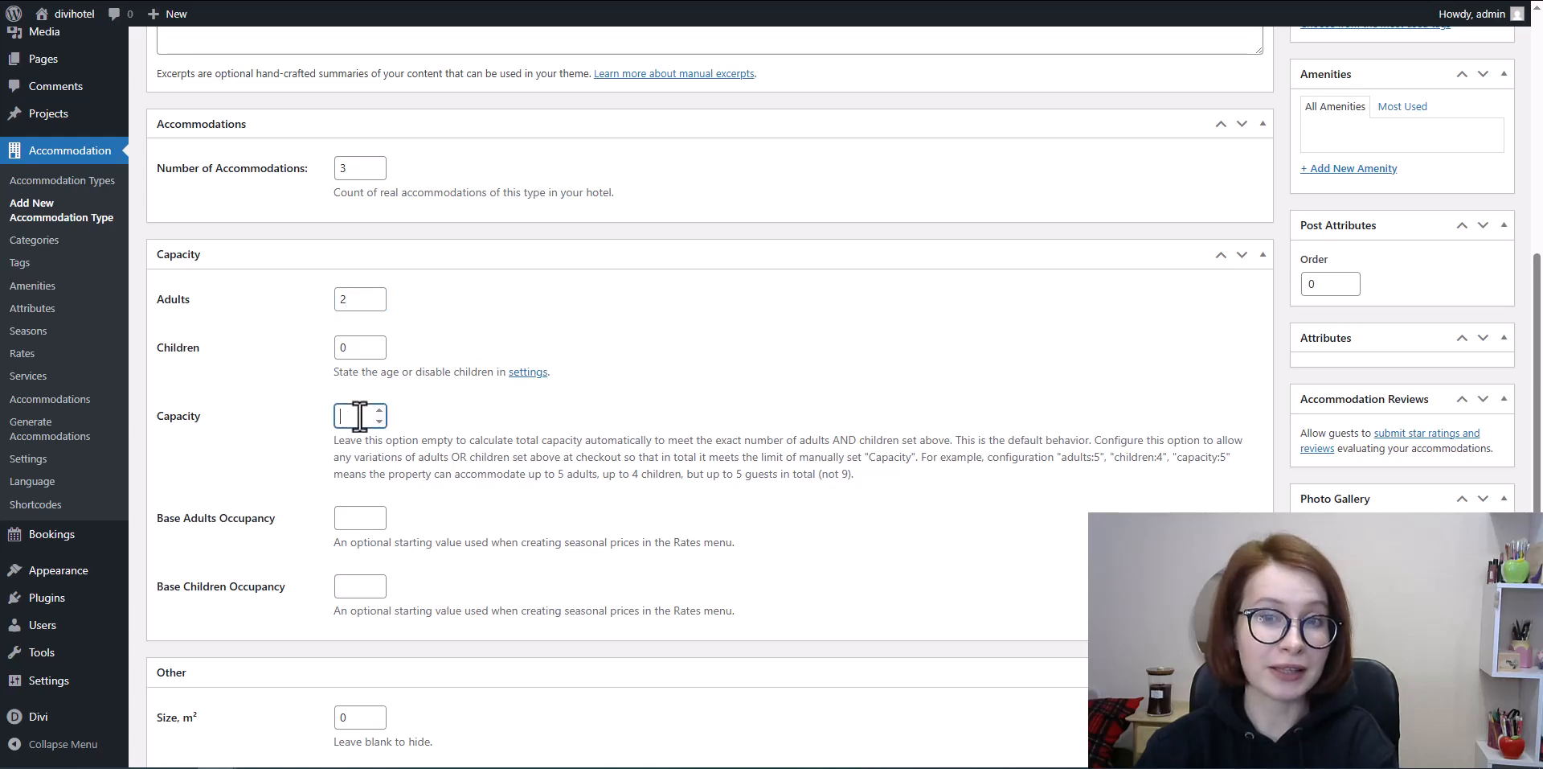
left_click(499, 414)
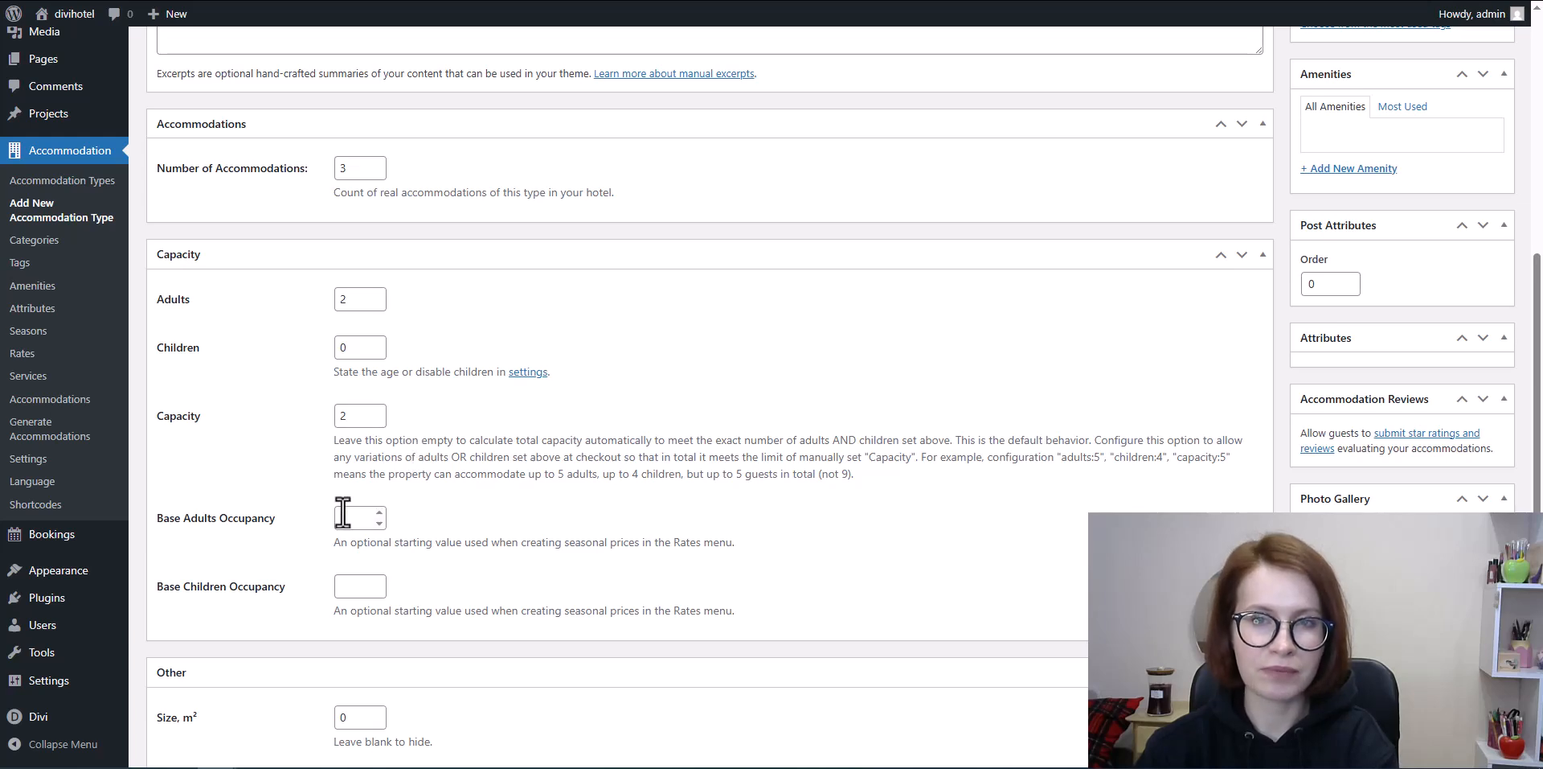
left_click(379, 512)
- Set the room's size to 75 m² and its view to Mountains
scroll(422, 522, "down", 1)
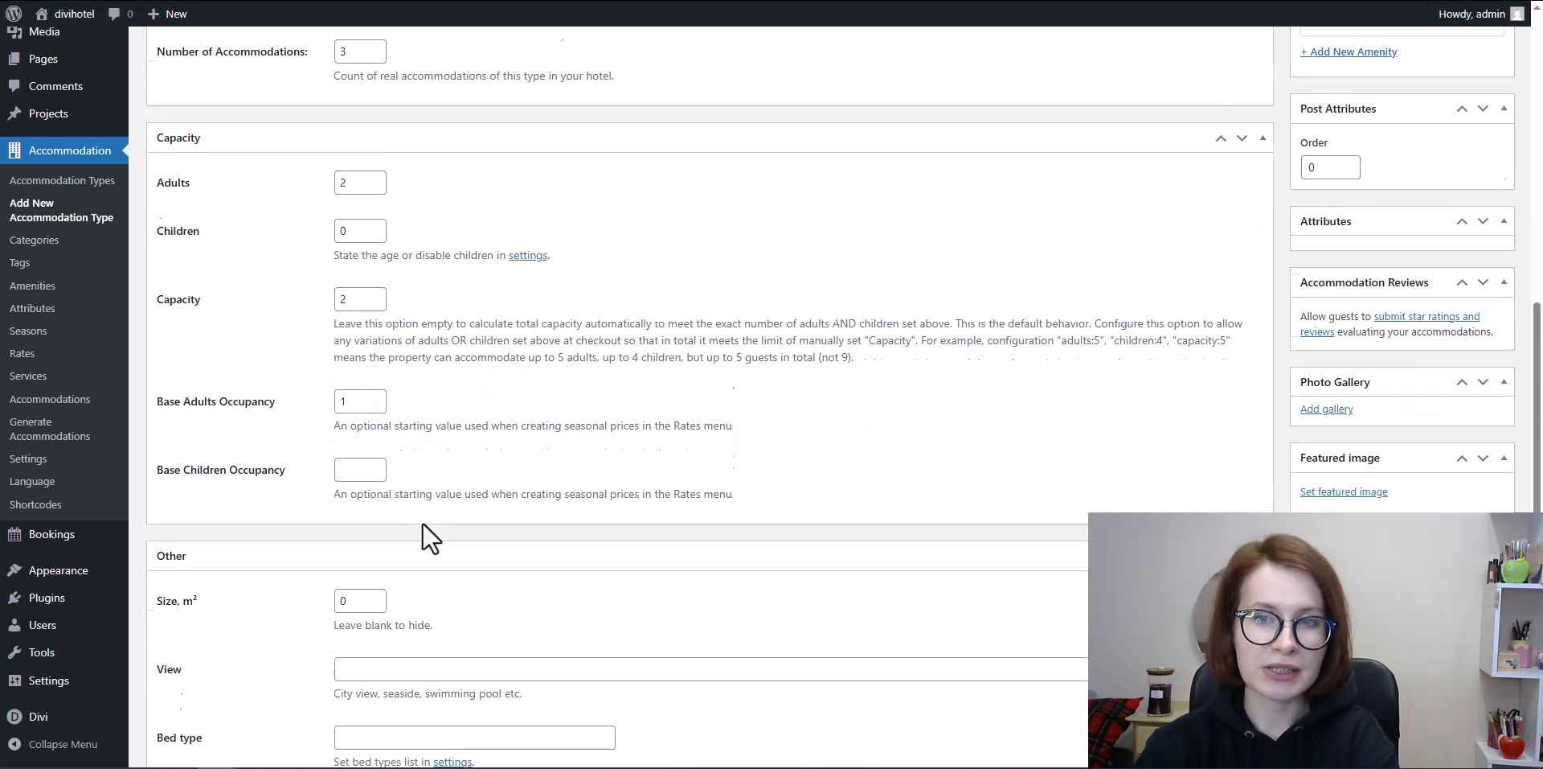
scroll(422, 522, "down", 4)
type("75")
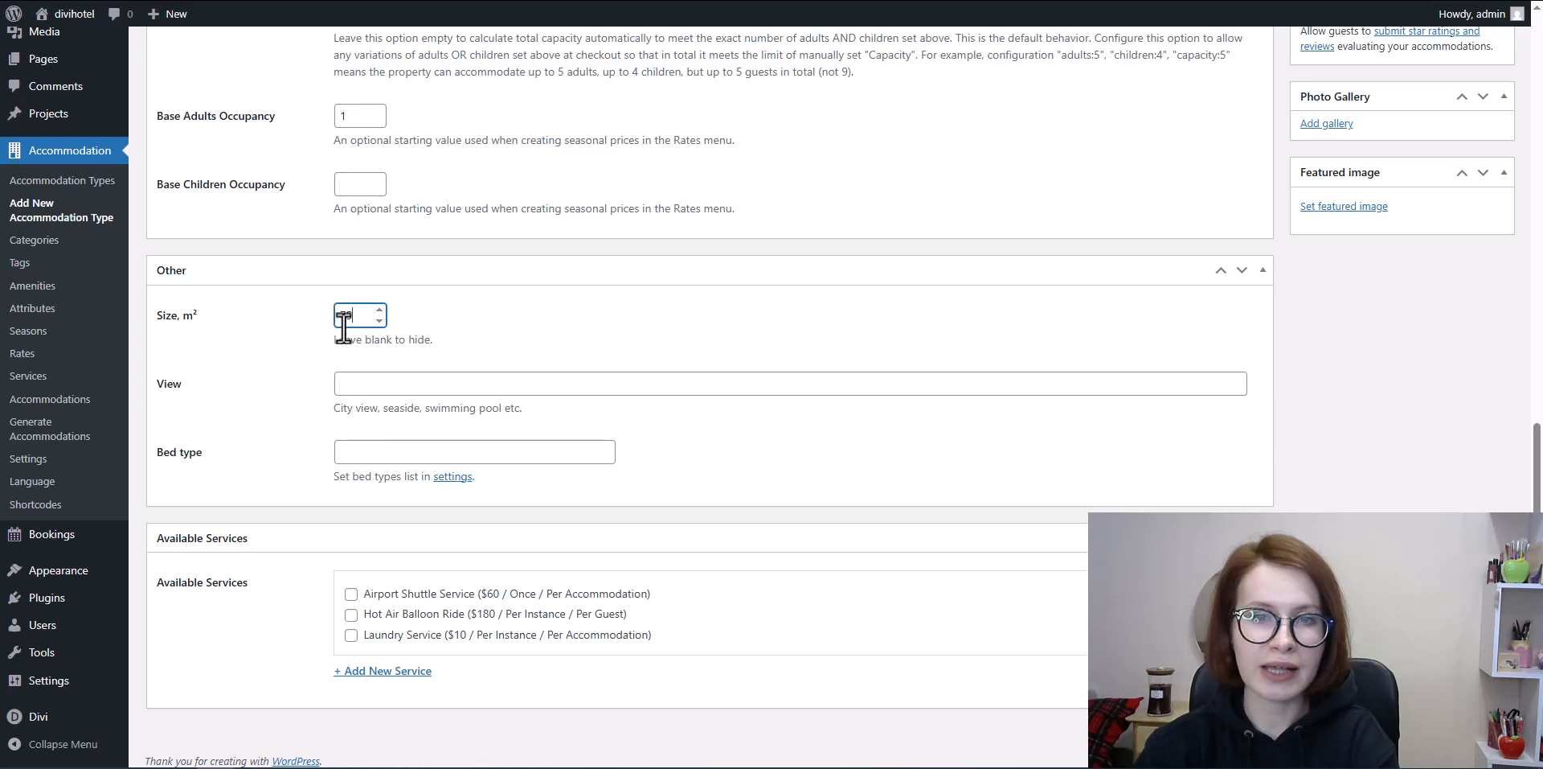
left_click(424, 382)
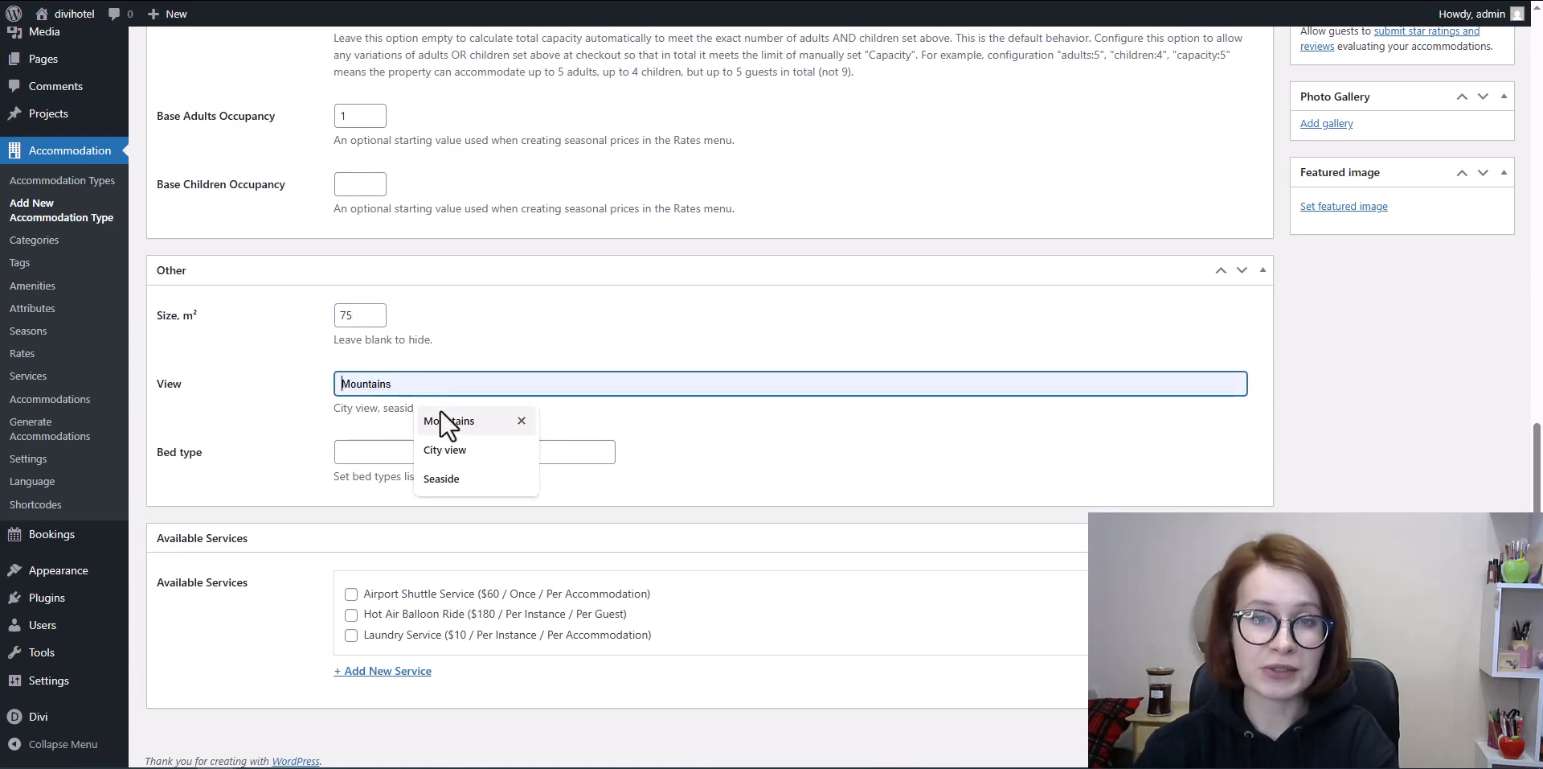
left_click(441, 409)
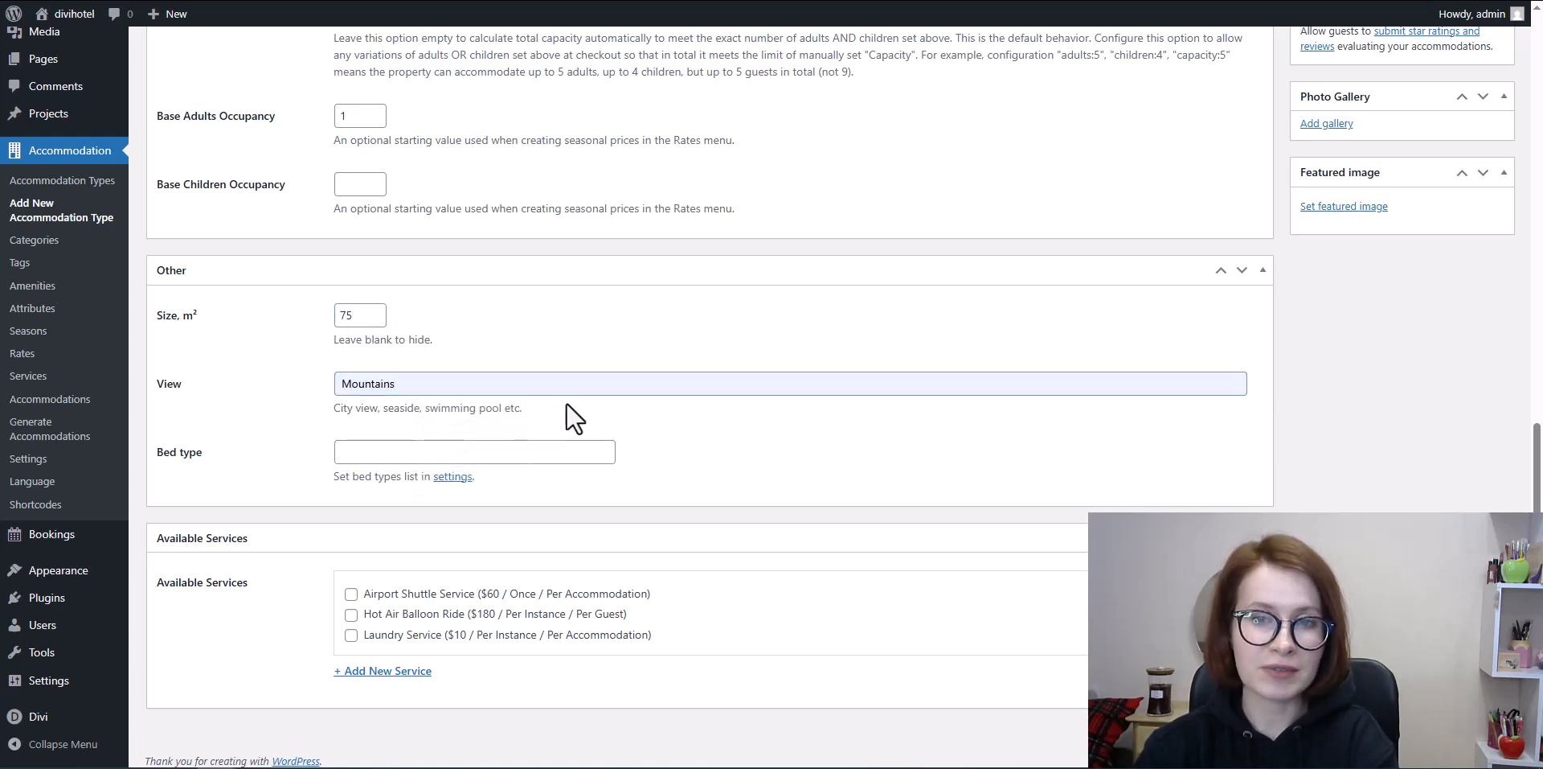
- Enable Airport Shuttle Service, Hot Air Balloon Ride and Laundry Service as the room's available services
left_click(352, 594)
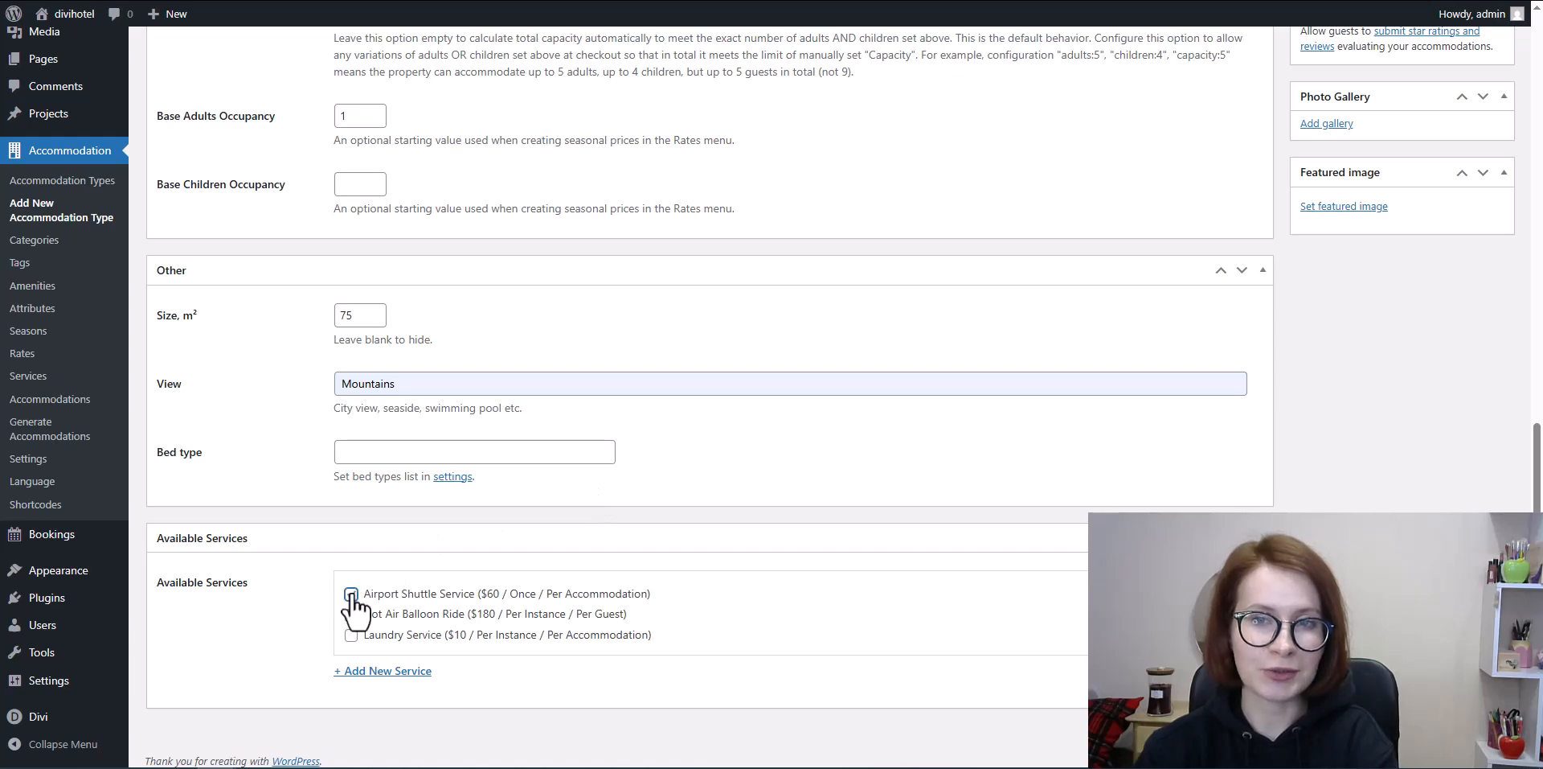
left_click(351, 614)
left_click(351, 634)
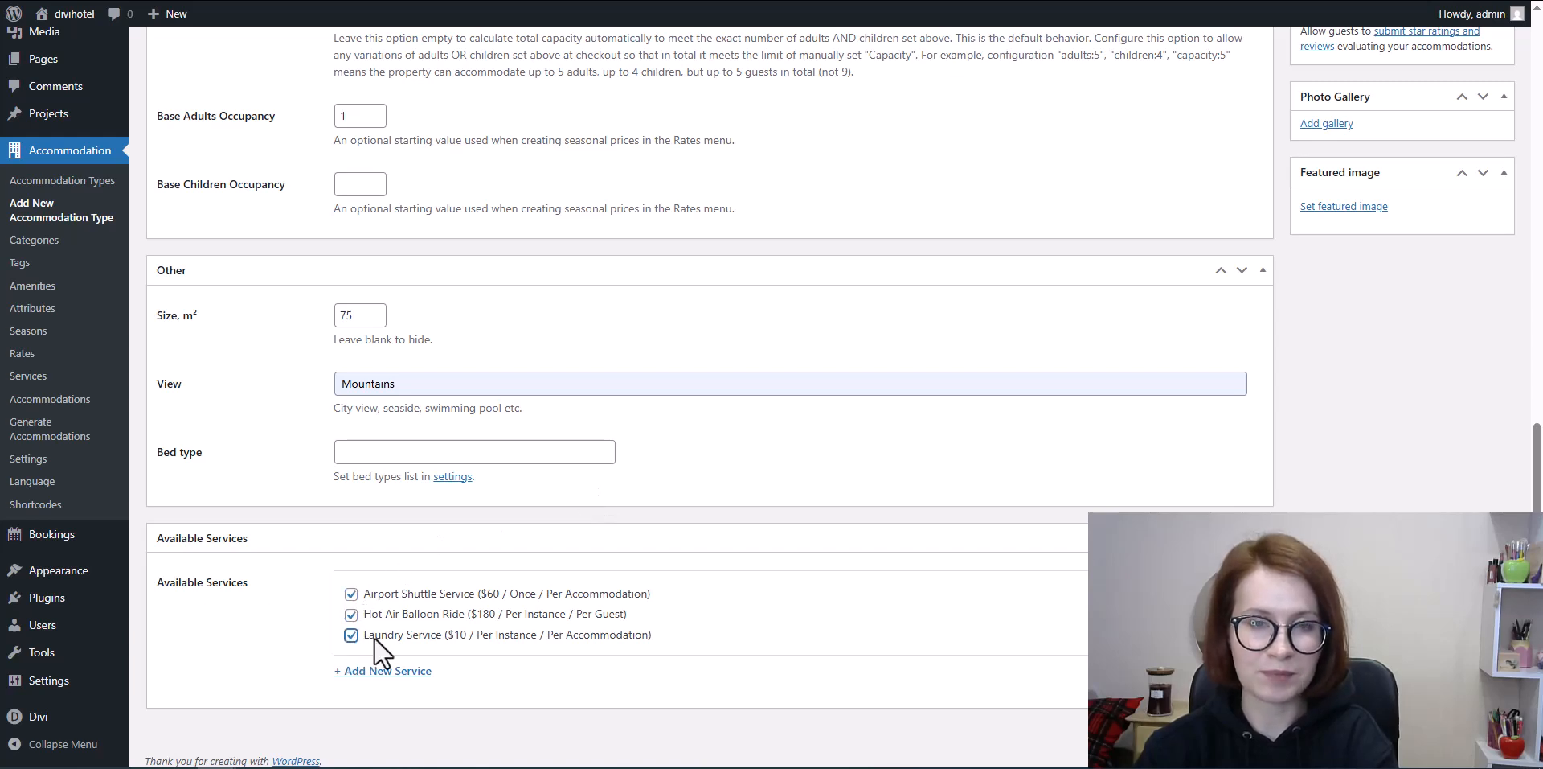
- Set The-room-1.jpg from the media library as the room's featured image
left_click(1370, 208)
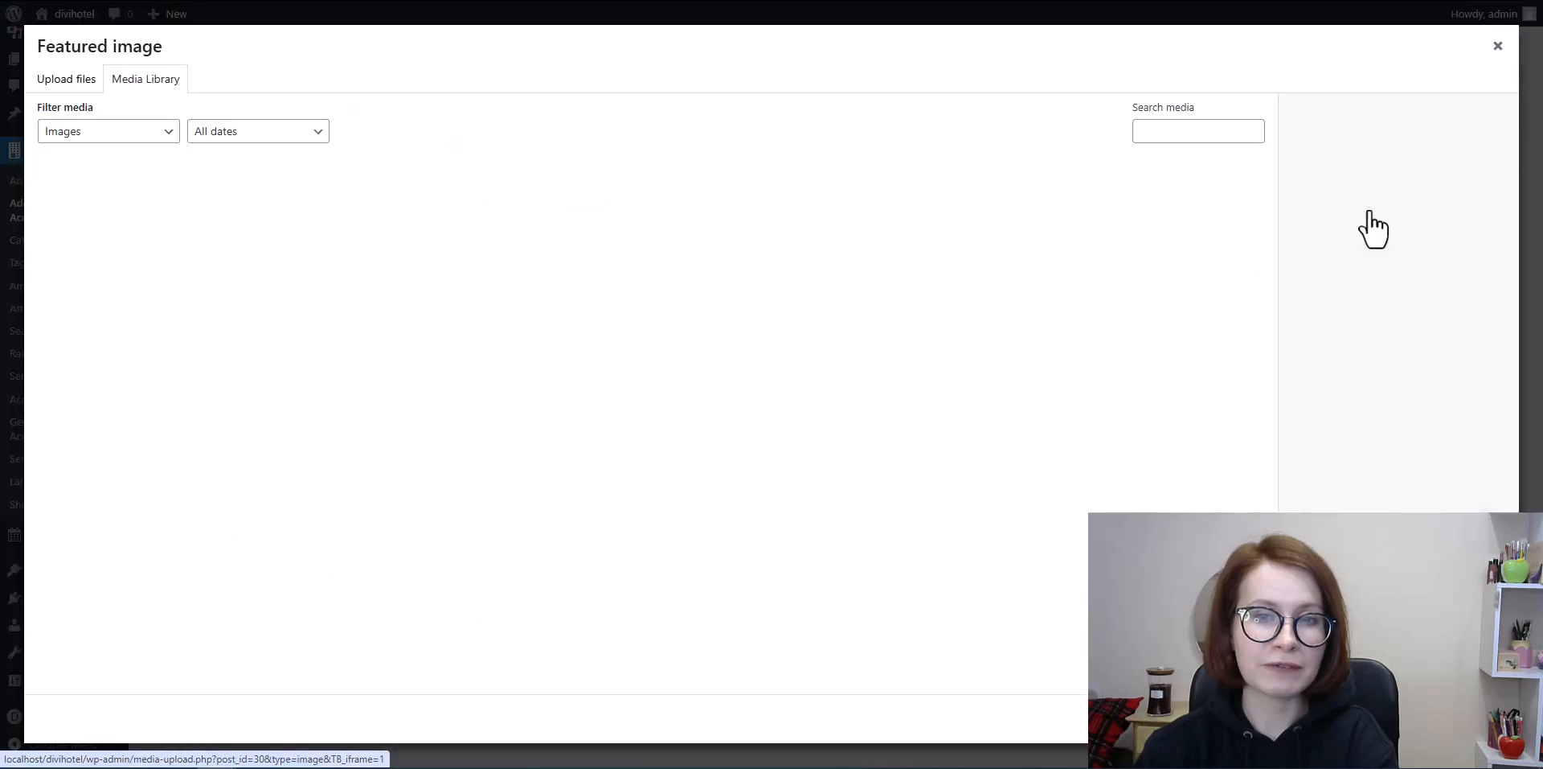
left_click(228, 263)
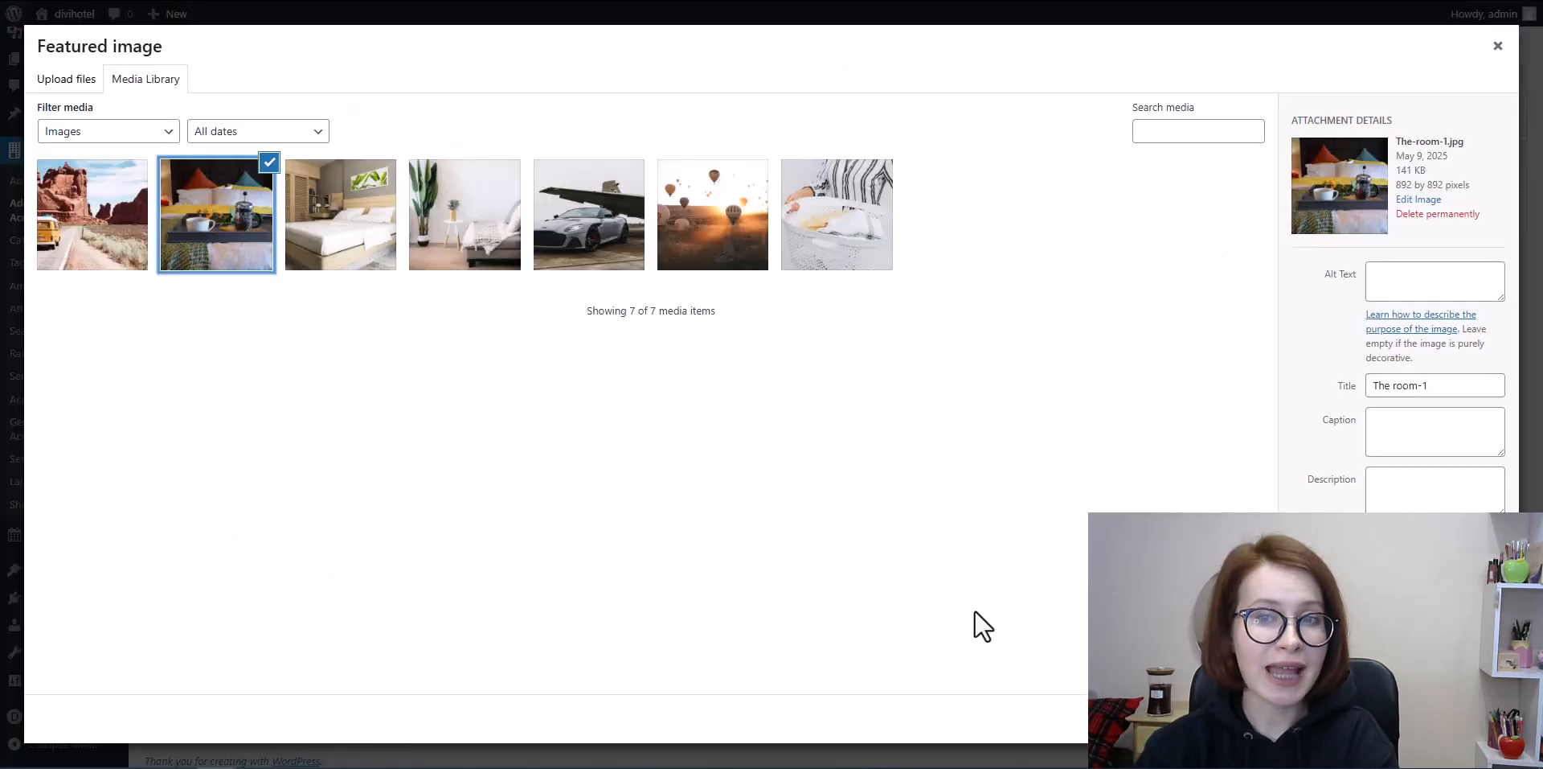
left_click(1459, 718)
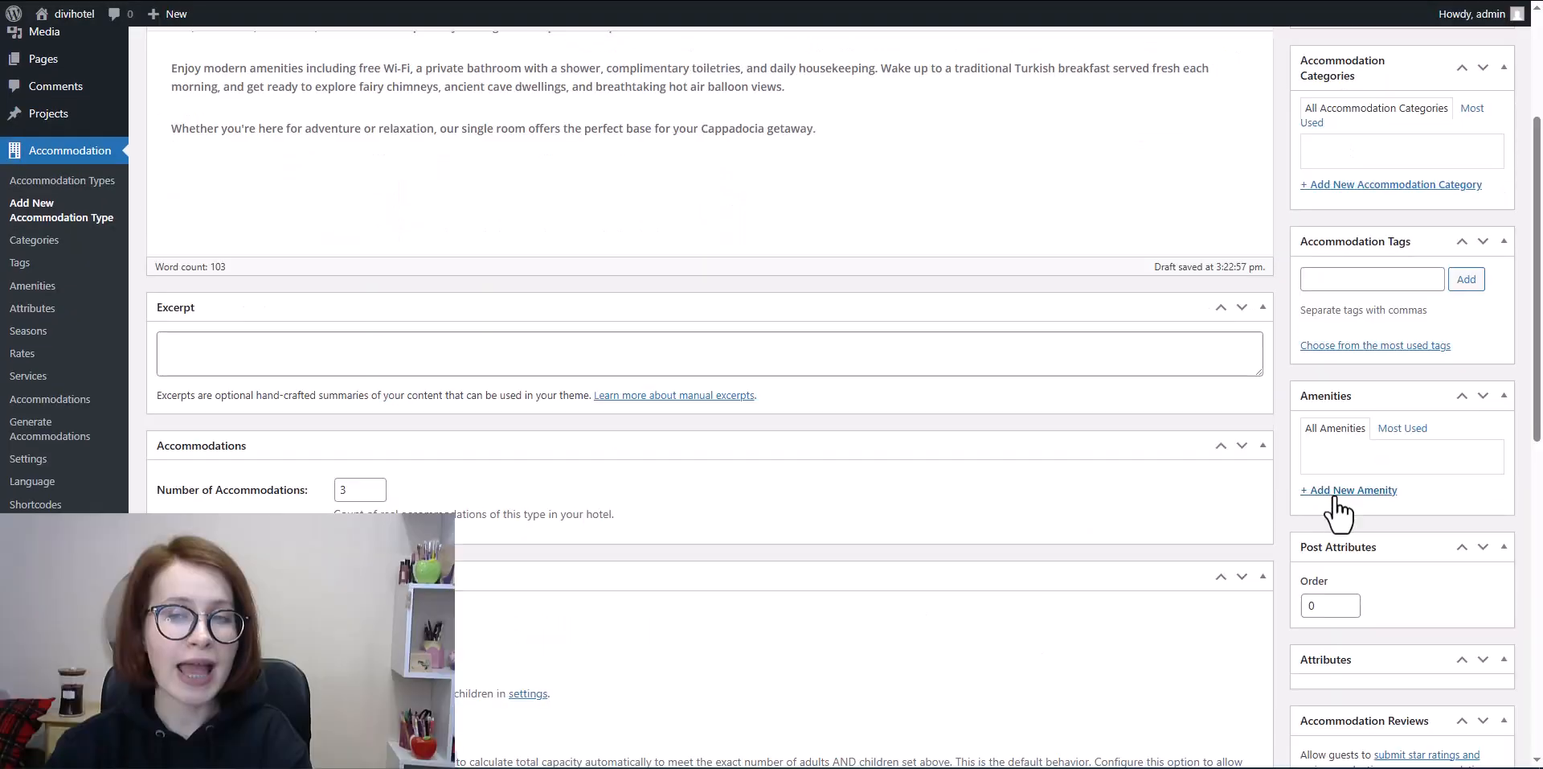
- Create the amenities WiFi and Breakfast and assign them to the room
left_click(1306, 491)
type("WiFi")
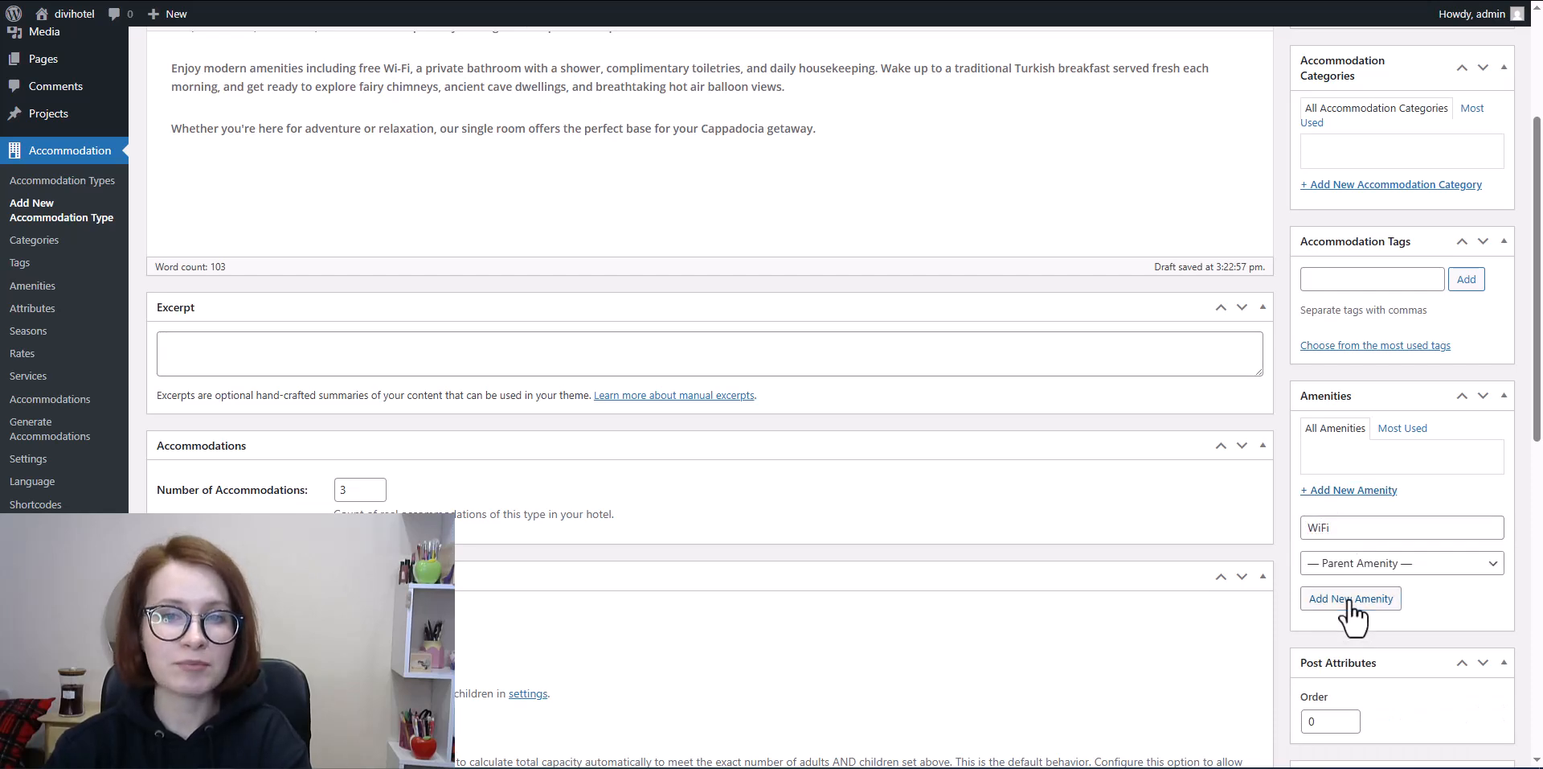
left_click(1351, 598)
type("Breakfast")
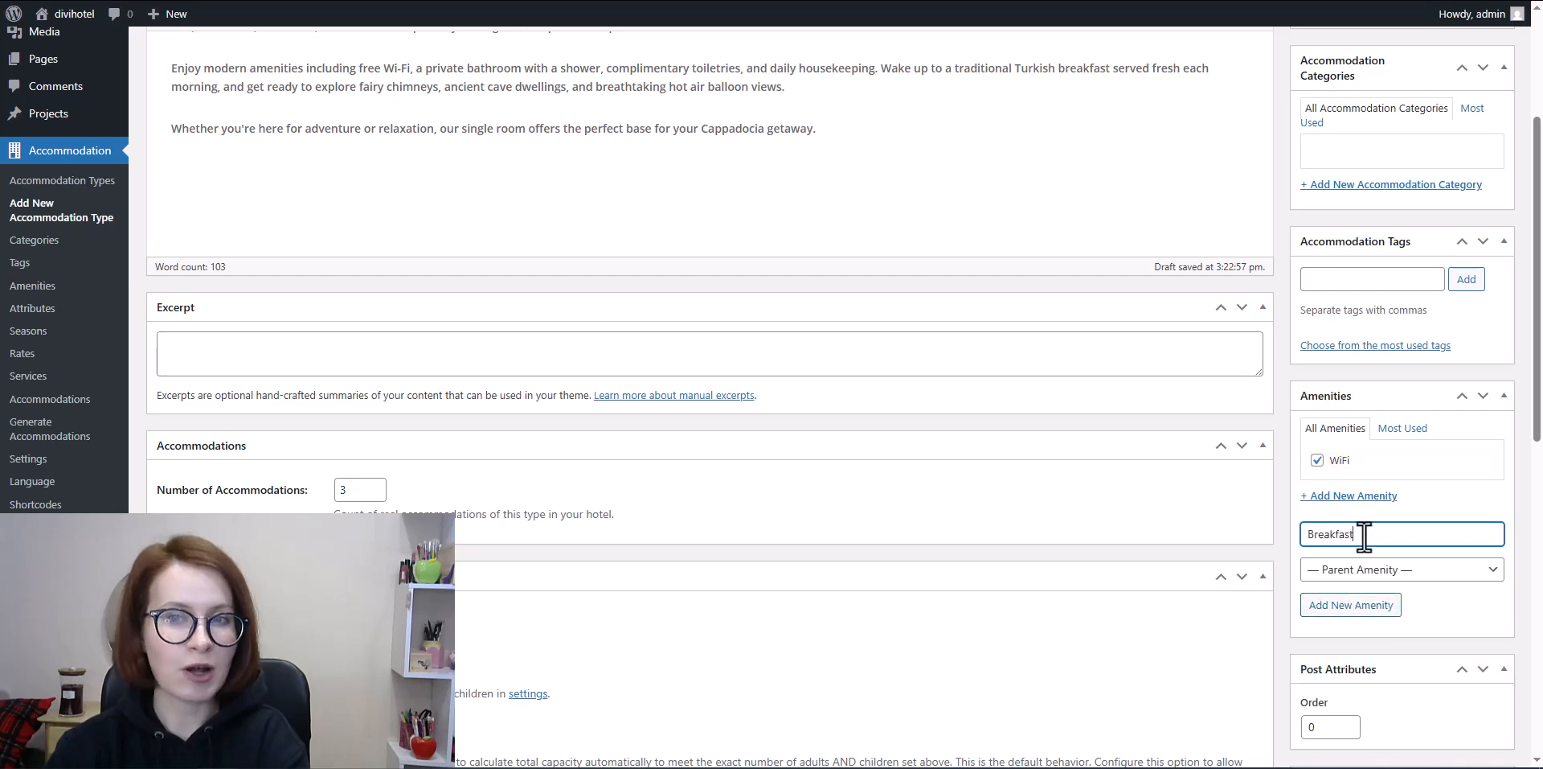
left_click(1377, 616)
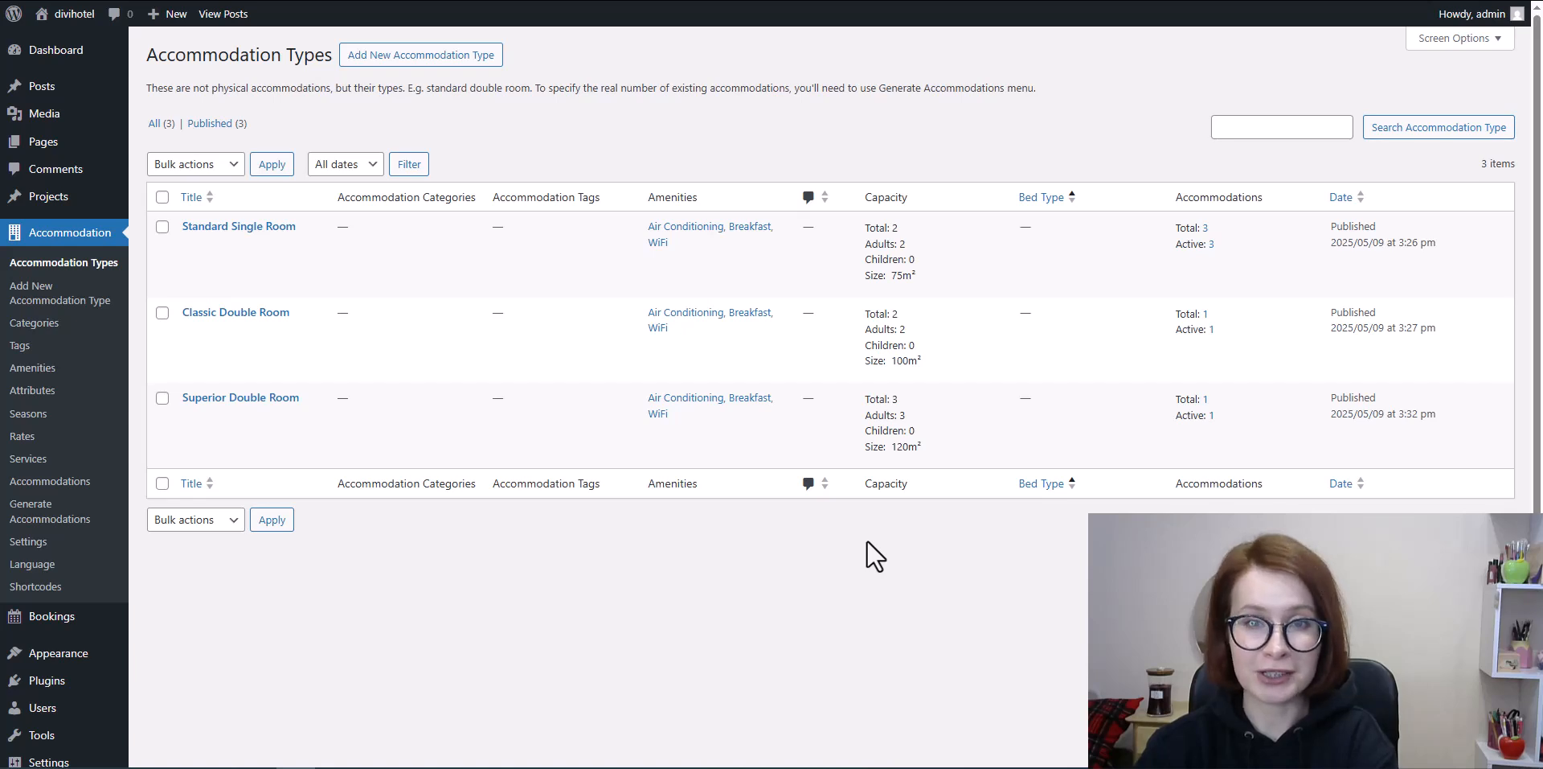
- Enable the Divi Builder for the Accommodation Types post type in the Divi theme options and save the changes
scroll(45, 448, "down", 1)
mouse_move(65, 584)
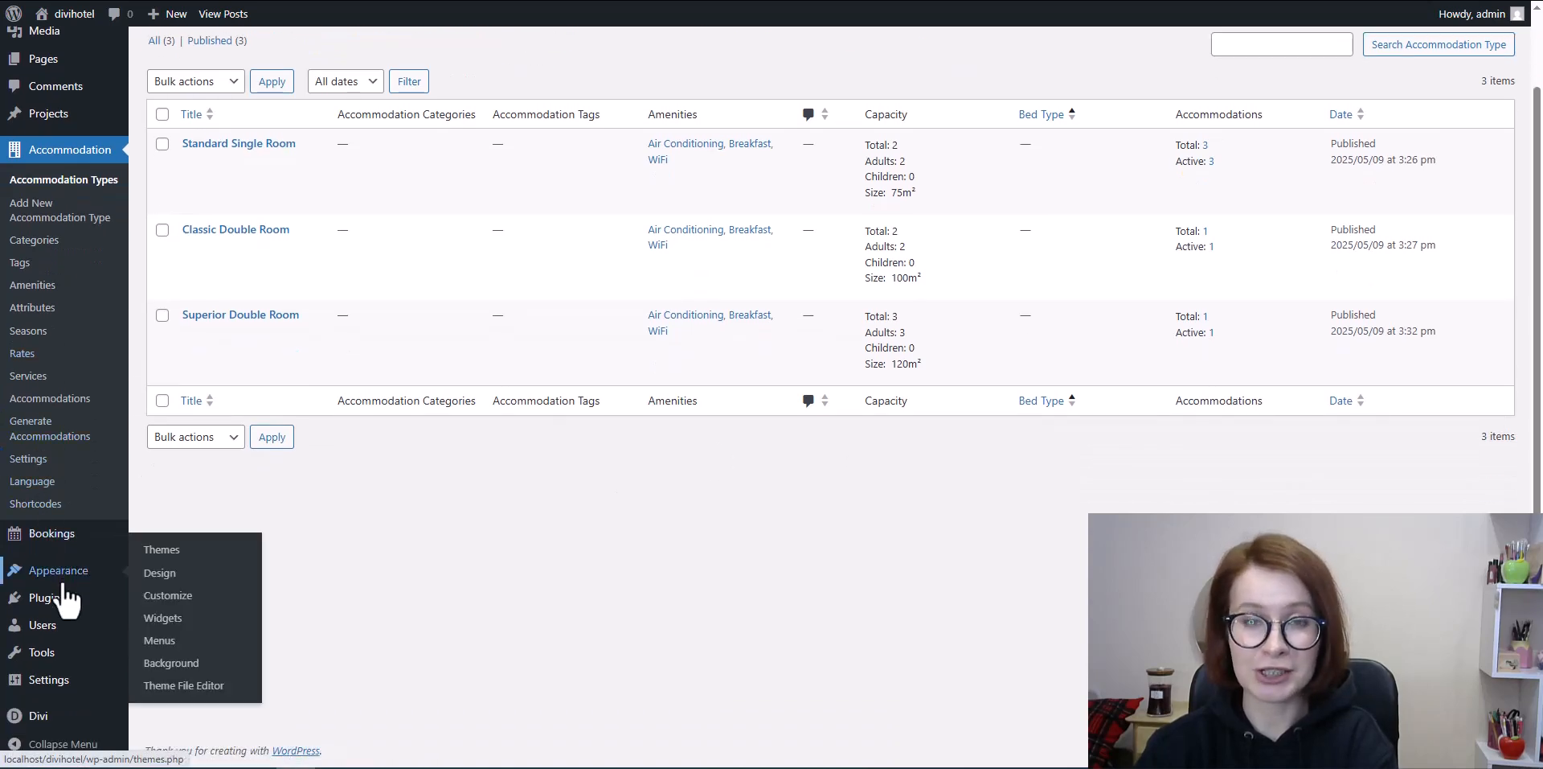
mouse_move(36, 716)
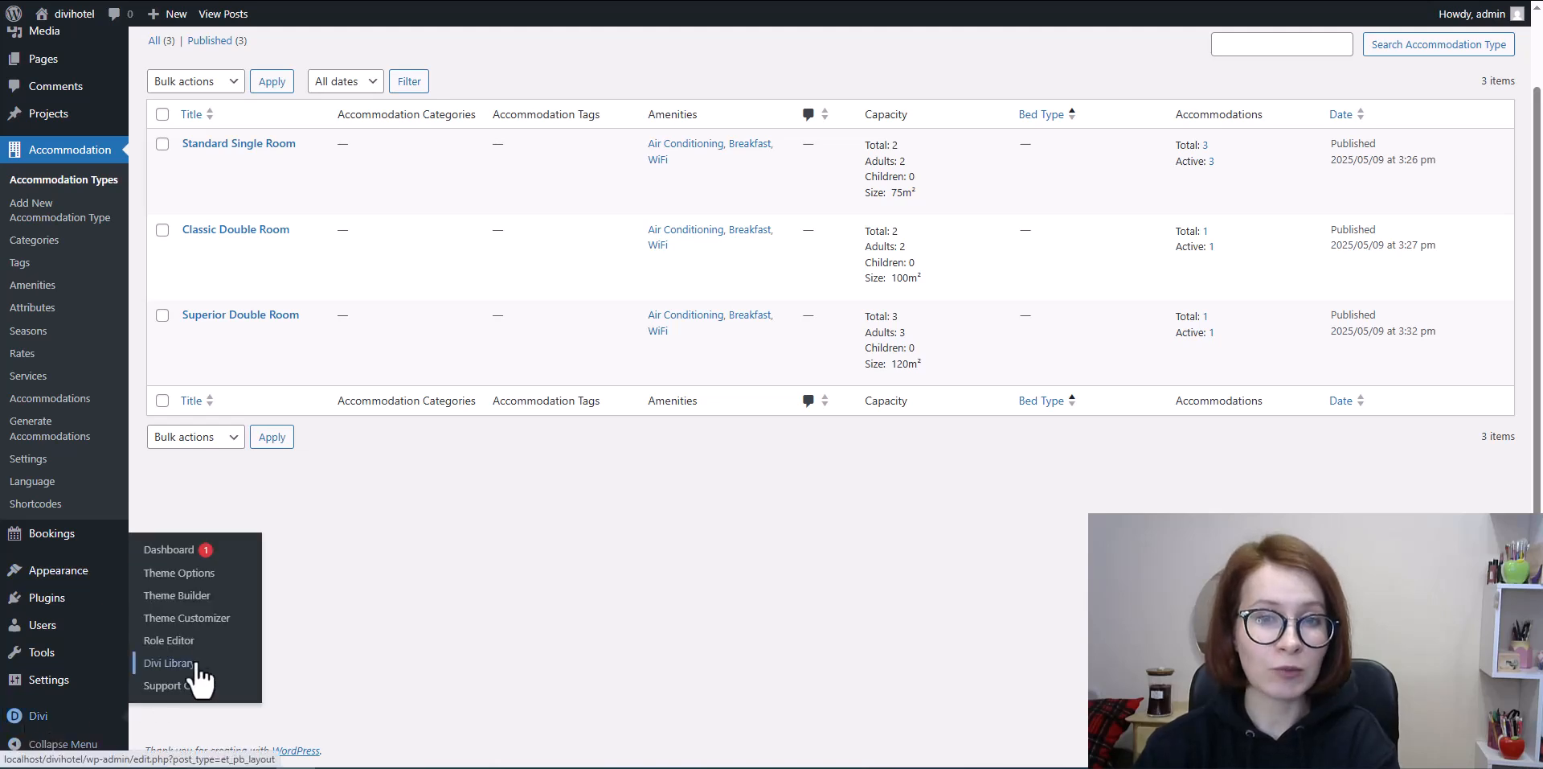
left_click(156, 574)
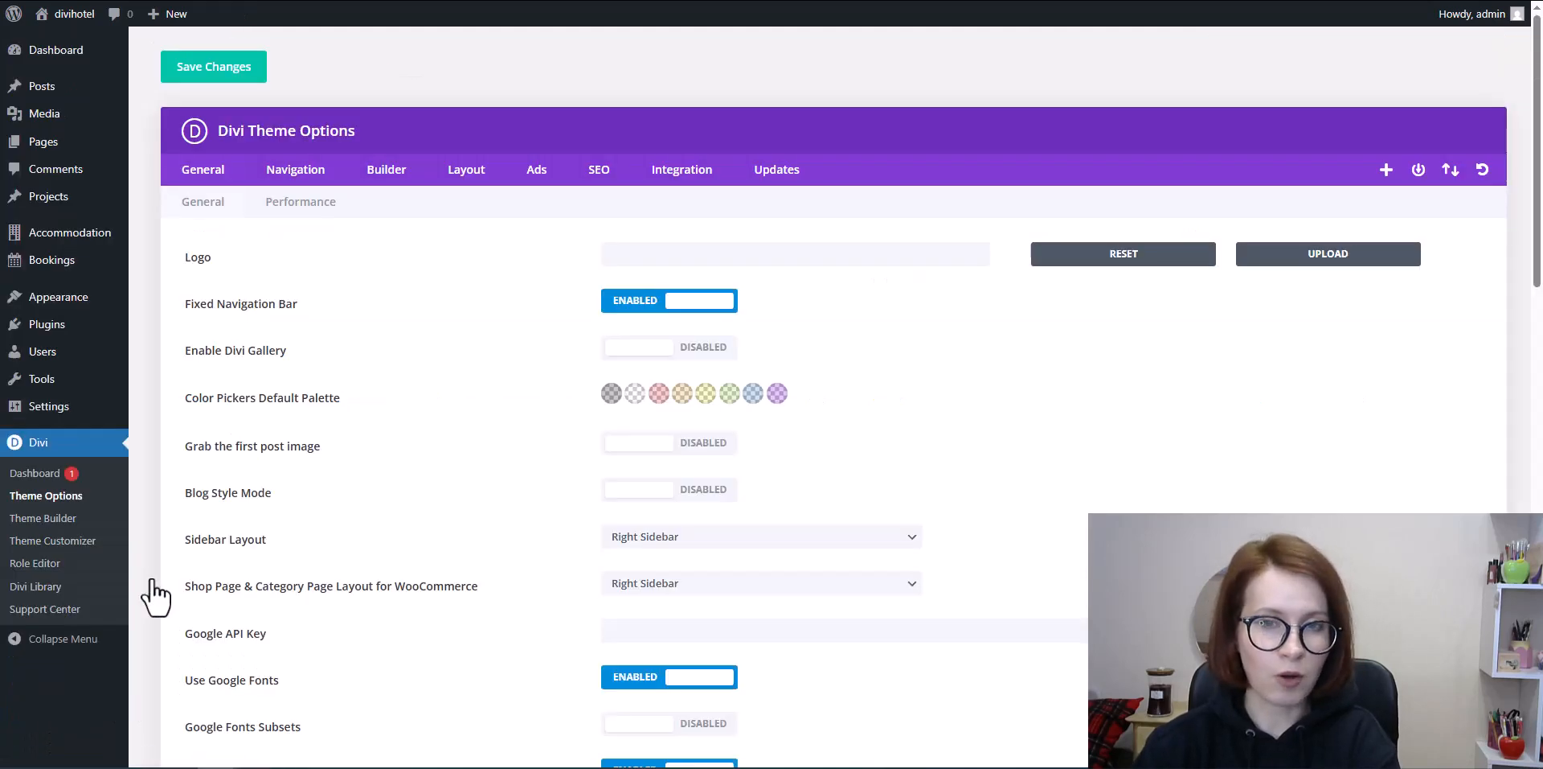
left_click(384, 170)
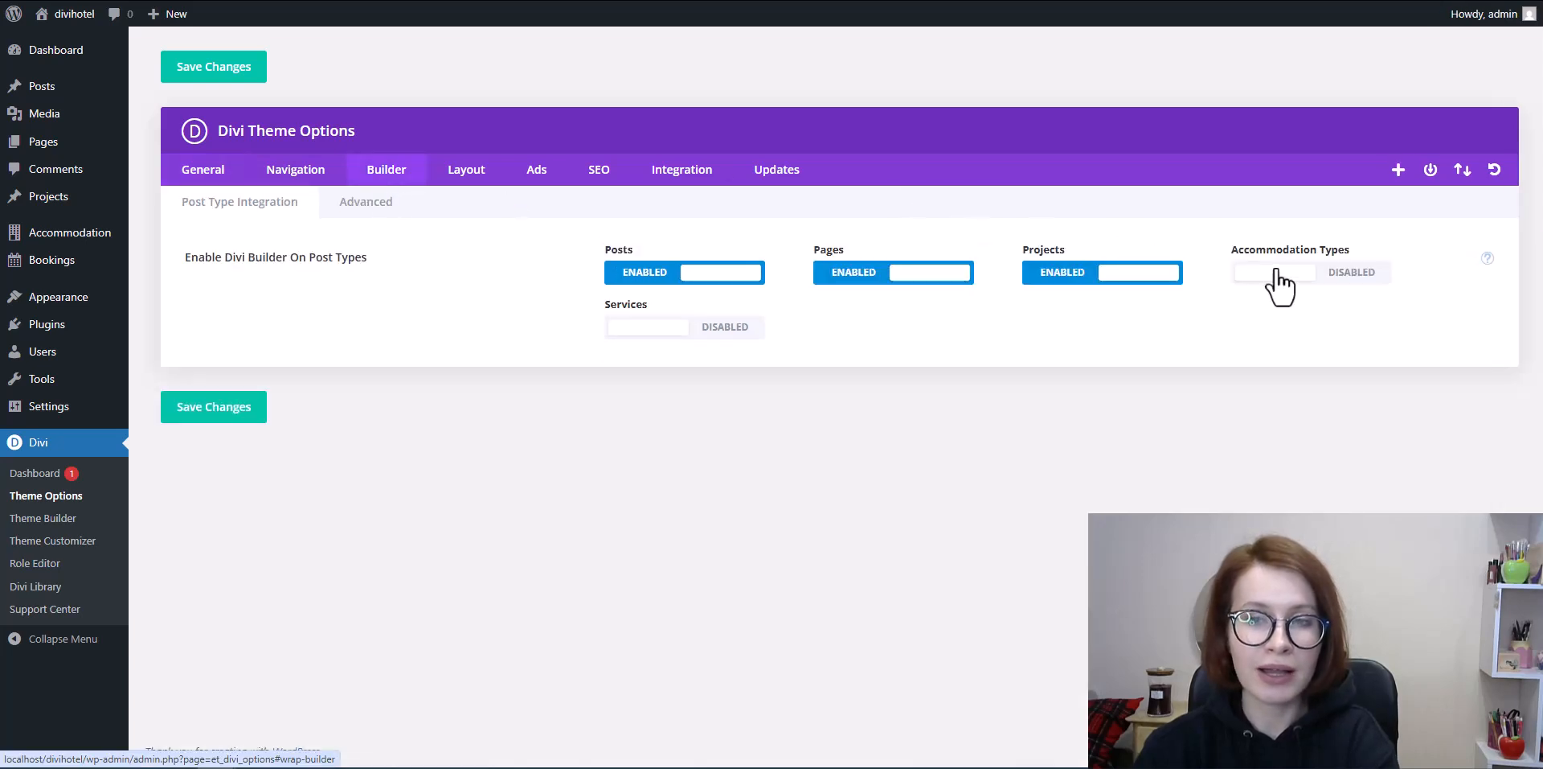
left_click(1338, 280)
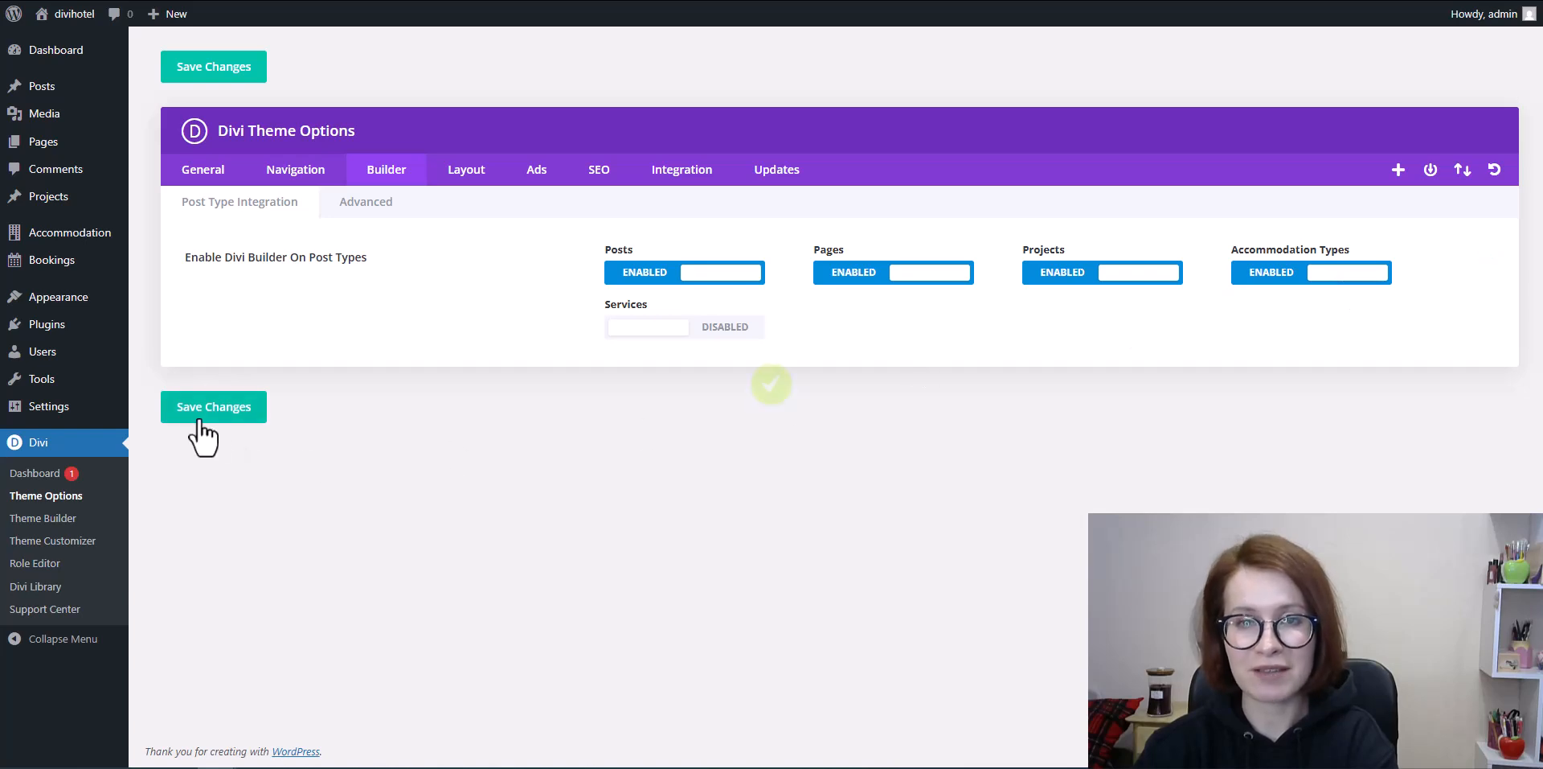
- Open the Standard Single Room accommodation type for editing, switch it to the Divi Builder and dismiss the welcome dialogs
mouse_move(121, 232)
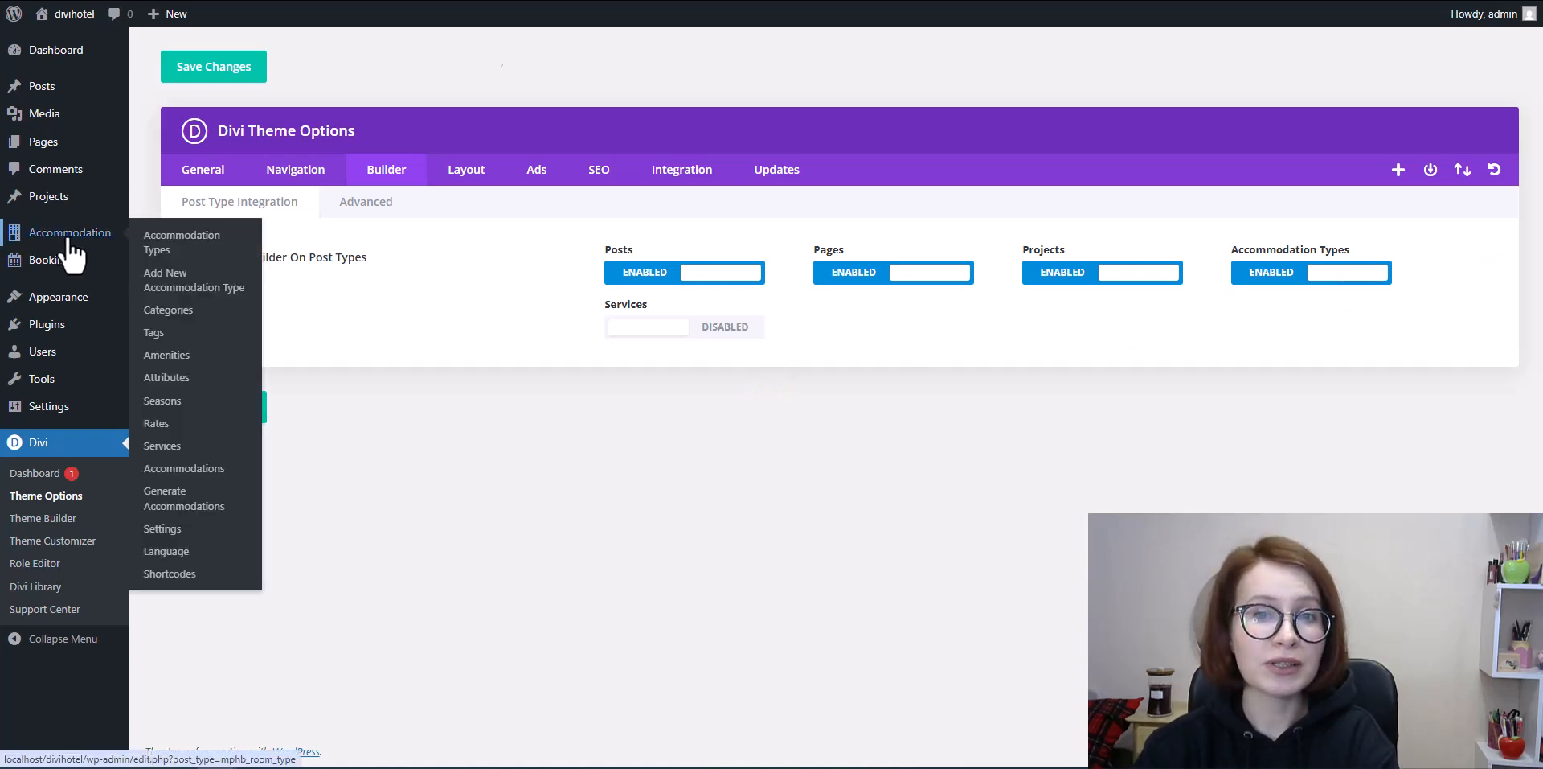
left_click(165, 240)
left_click(215, 397)
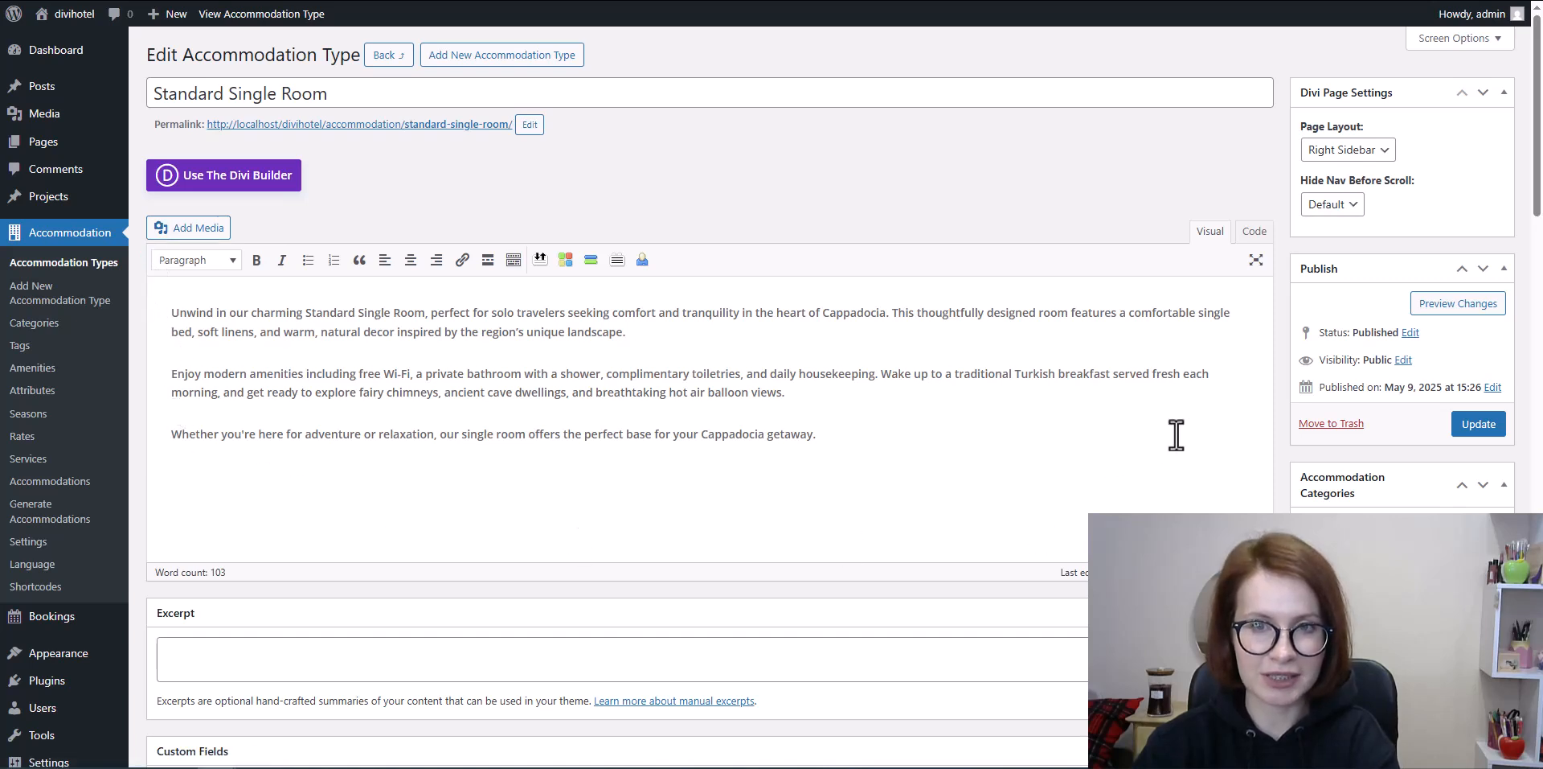
left_click(186, 188)
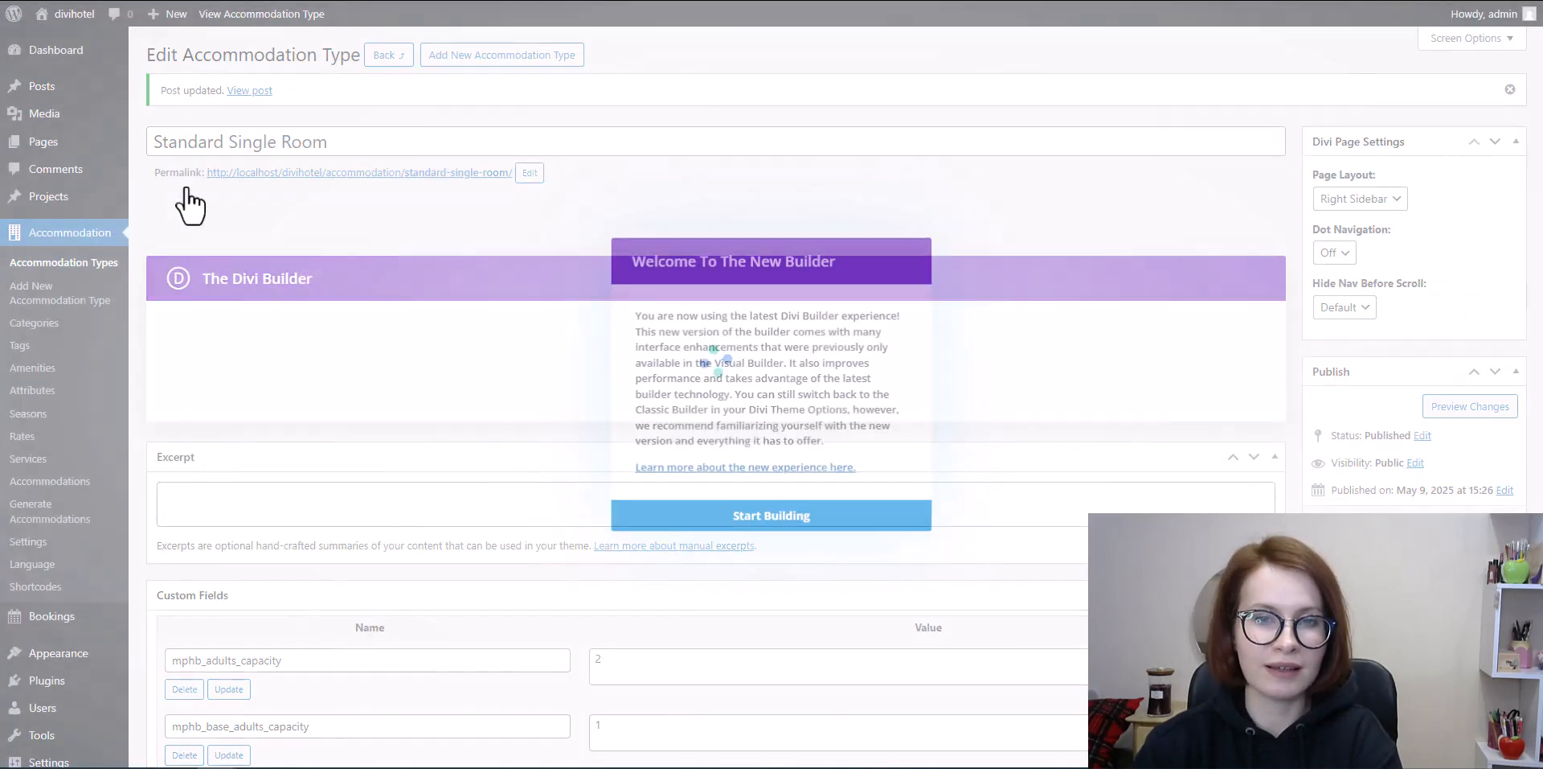
left_click(765, 521)
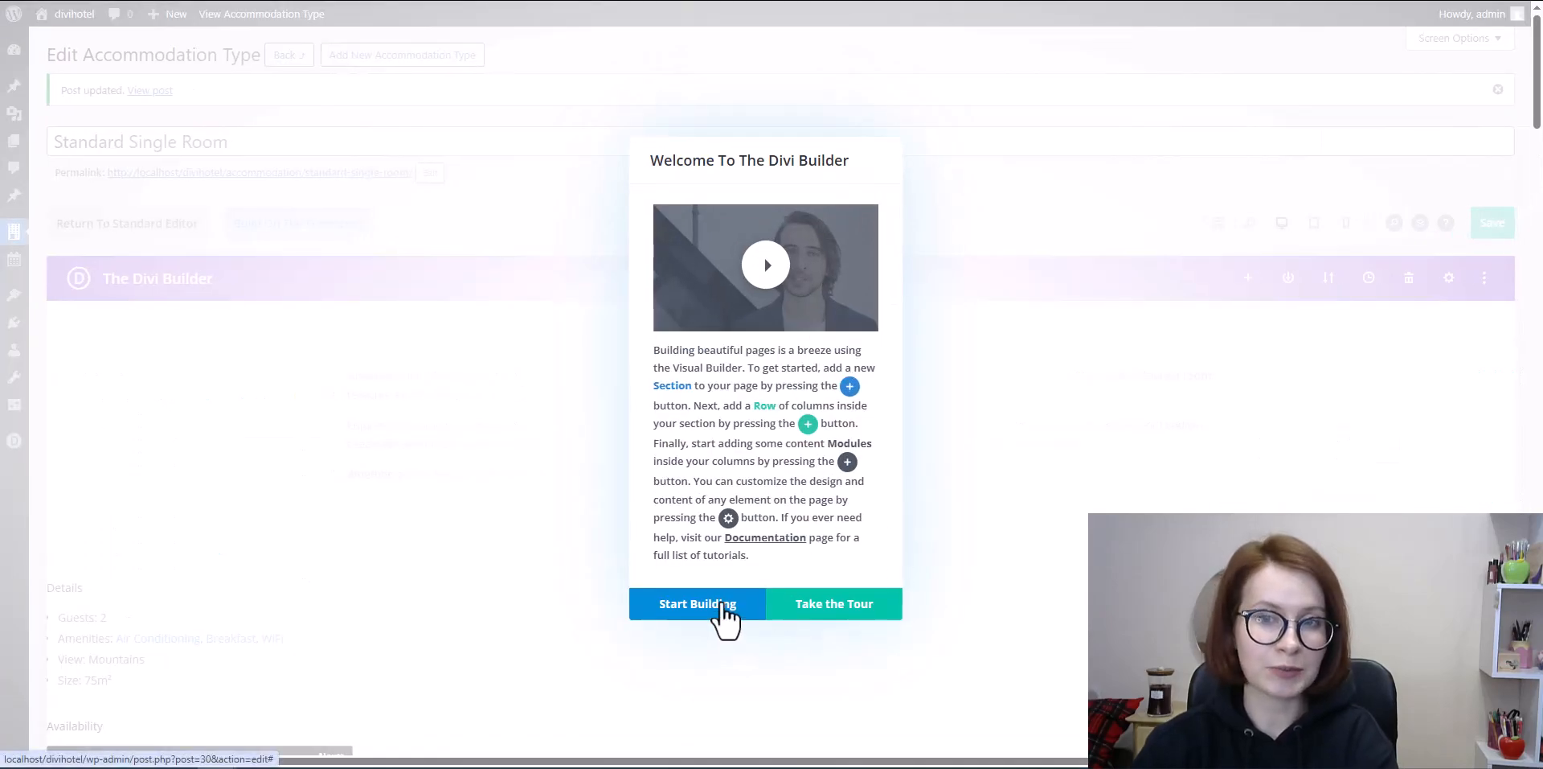
left_click(722, 605)
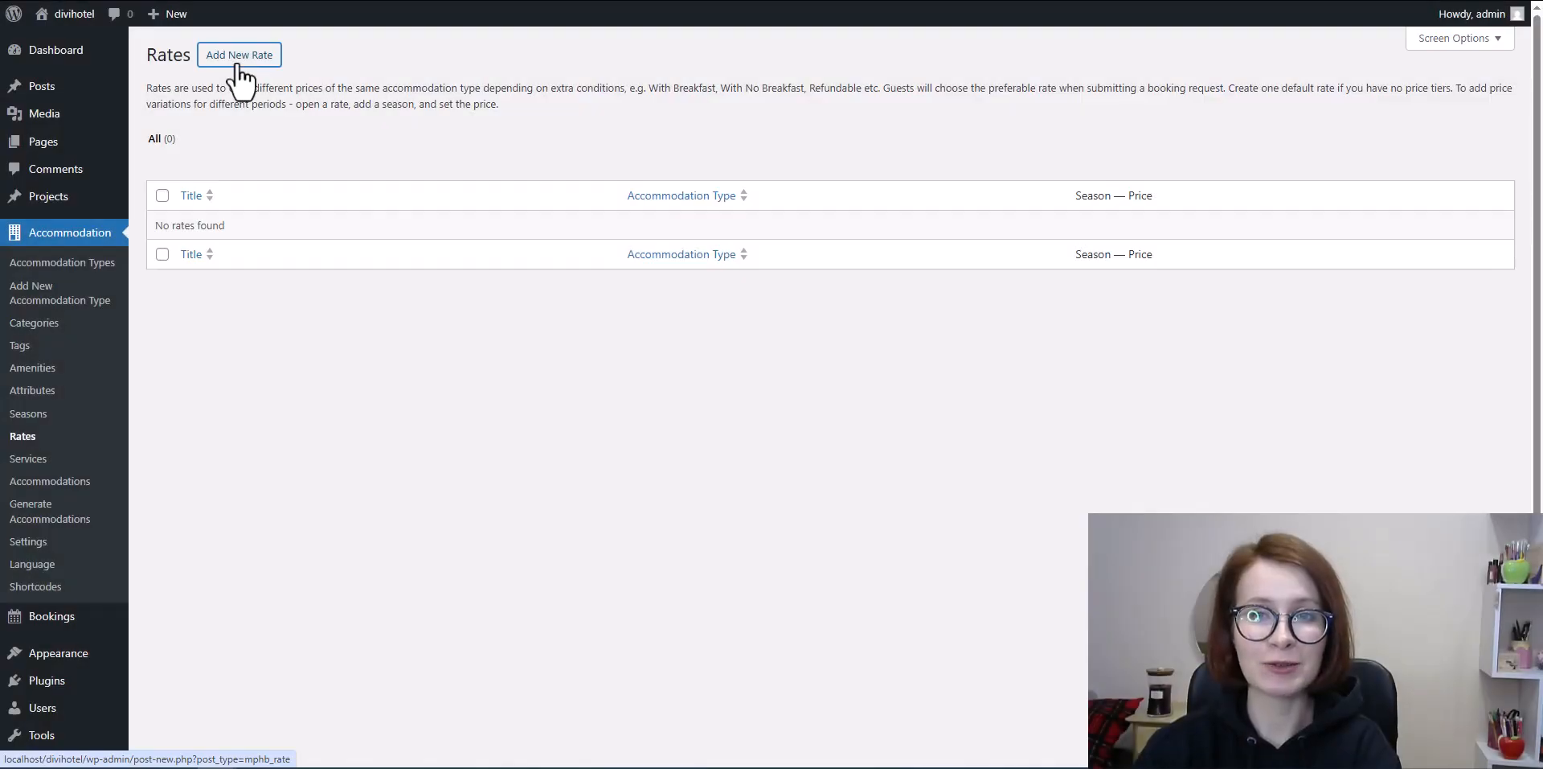
- Create a new rate titled Standard for the Standard Single Room accommodation type
left_click(239, 65)
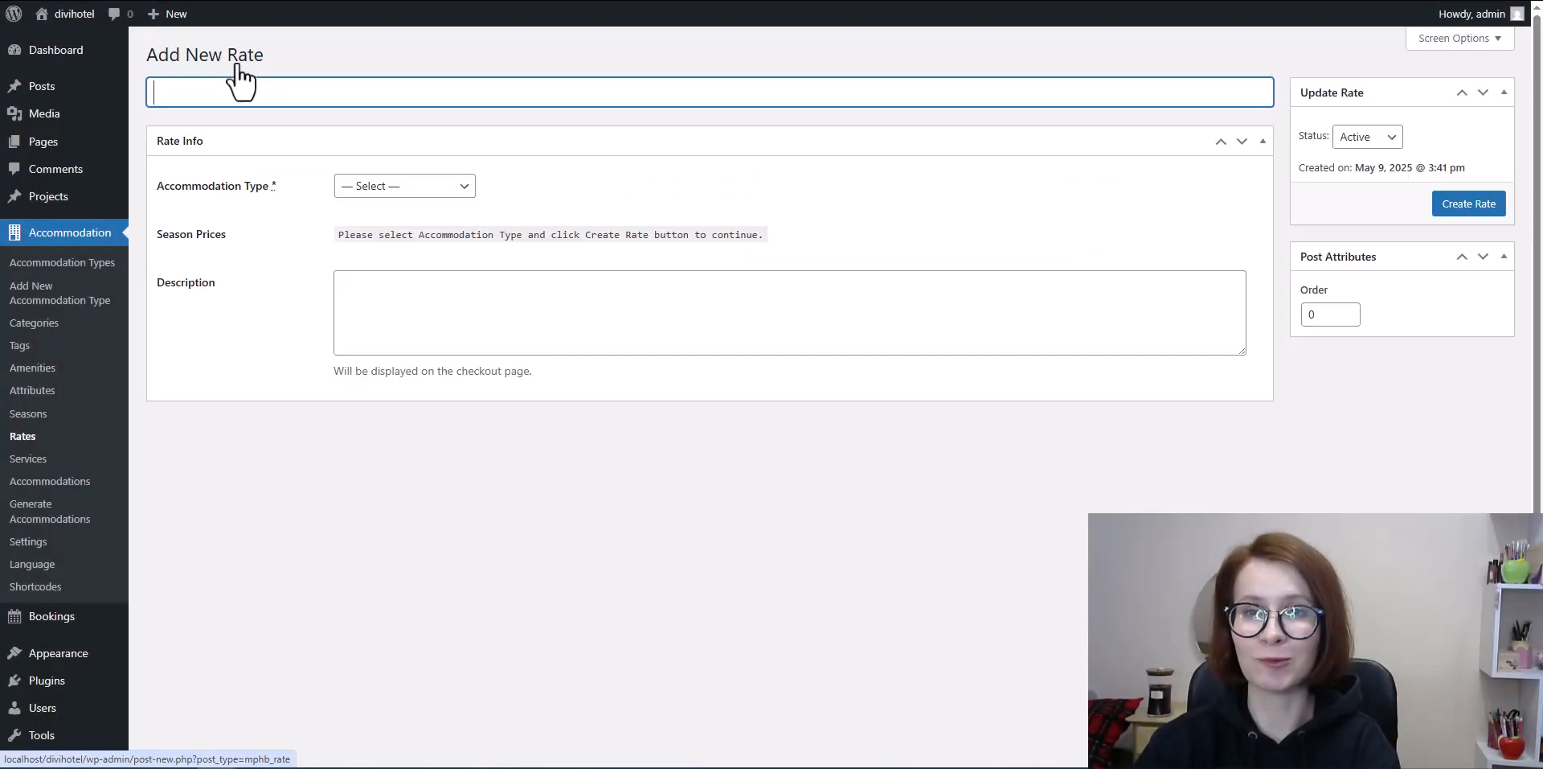
type("Standard")
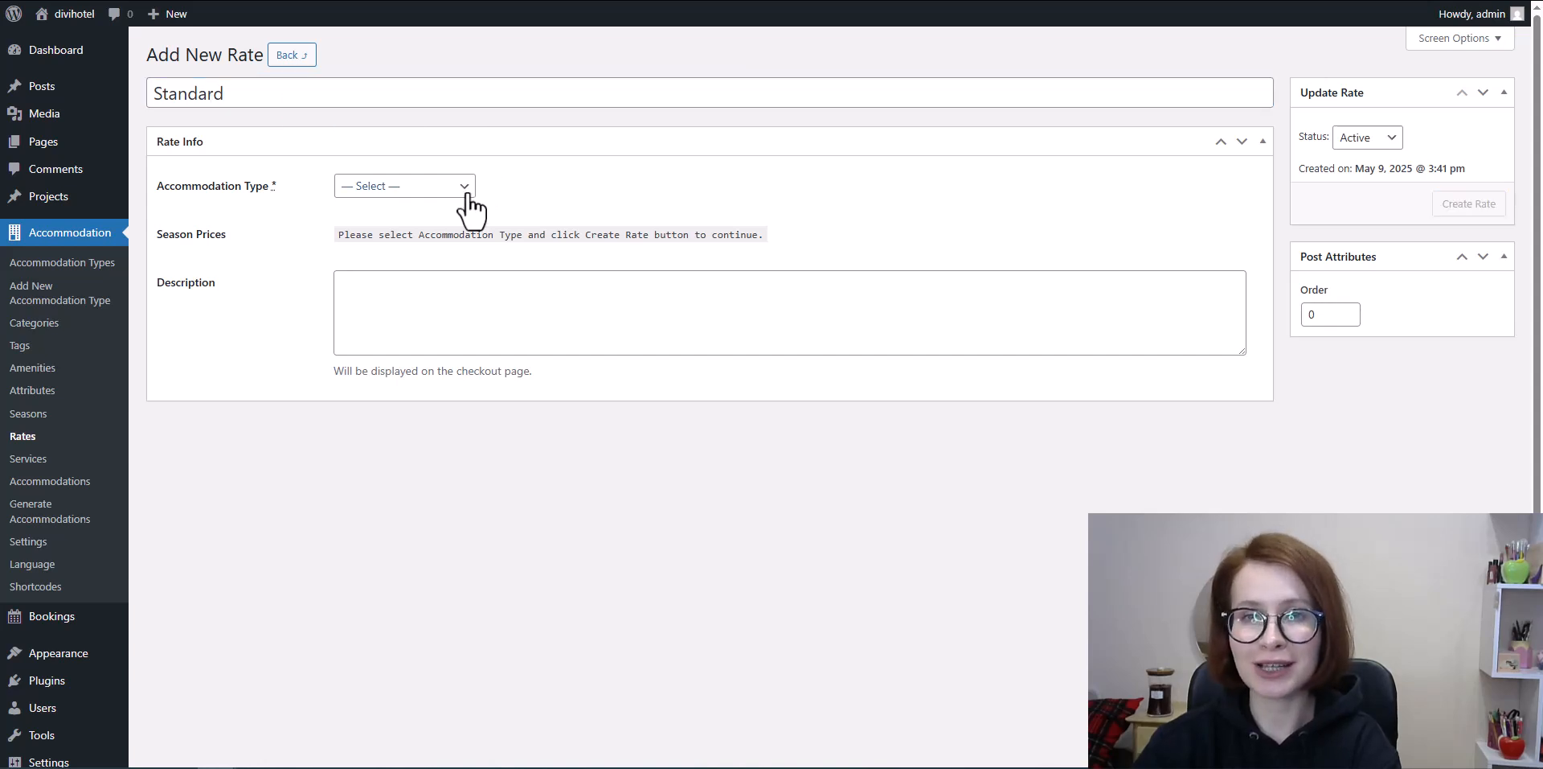
left_click(465, 189)
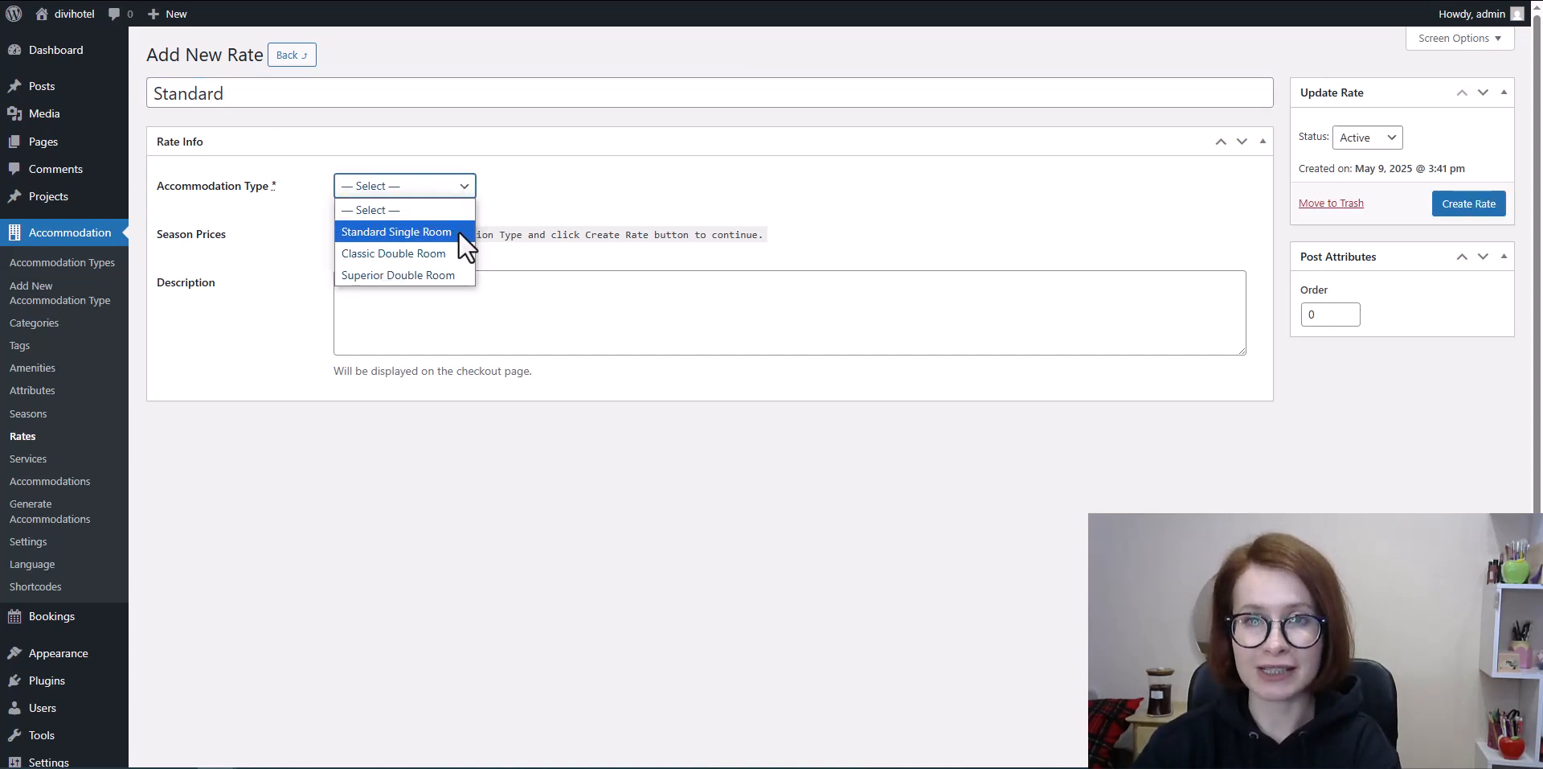
left_click(458, 231)
left_click(1473, 209)
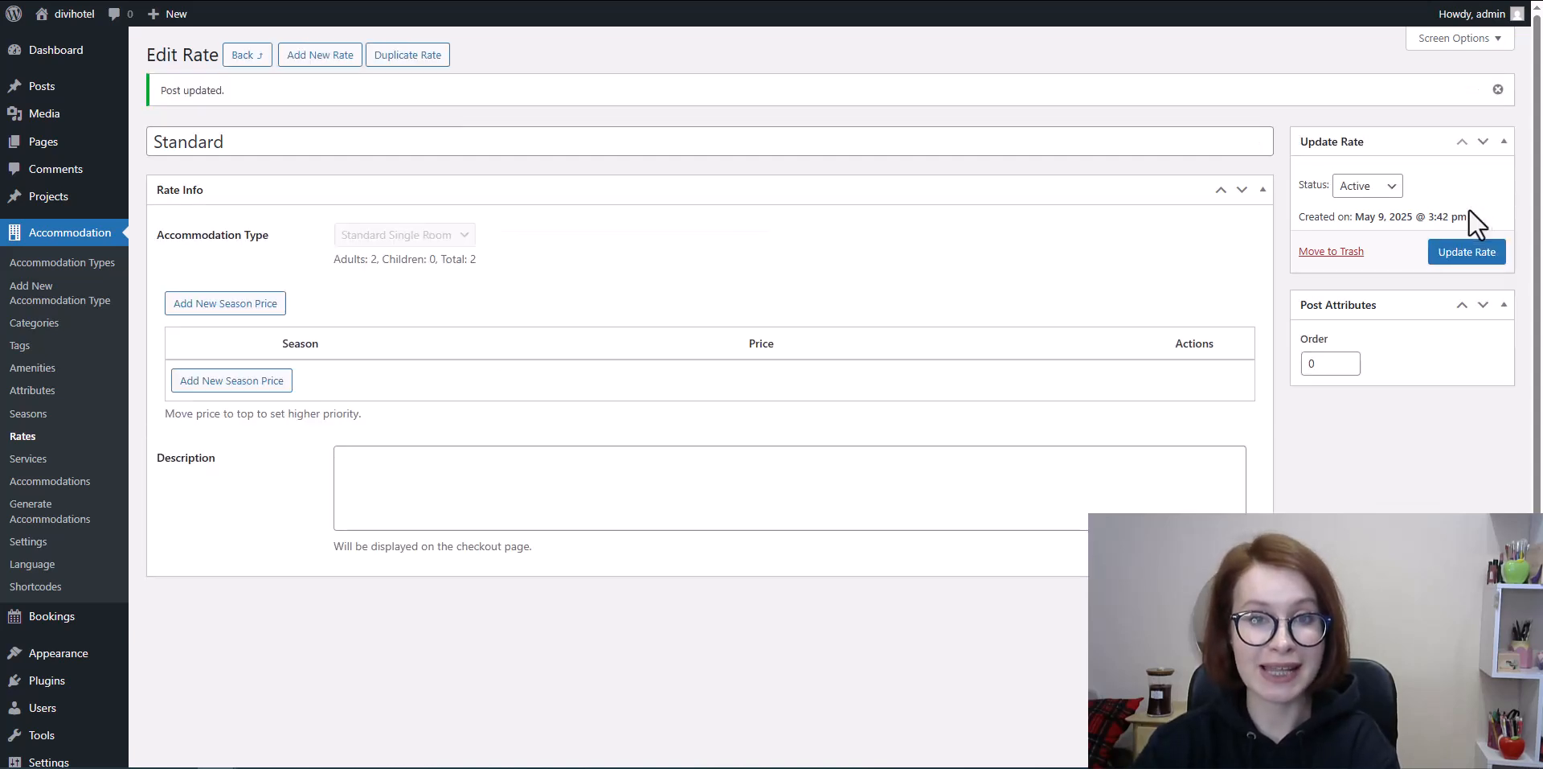
- Add an All-Year season price of 60 per night to the Standard rate
left_click(238, 385)
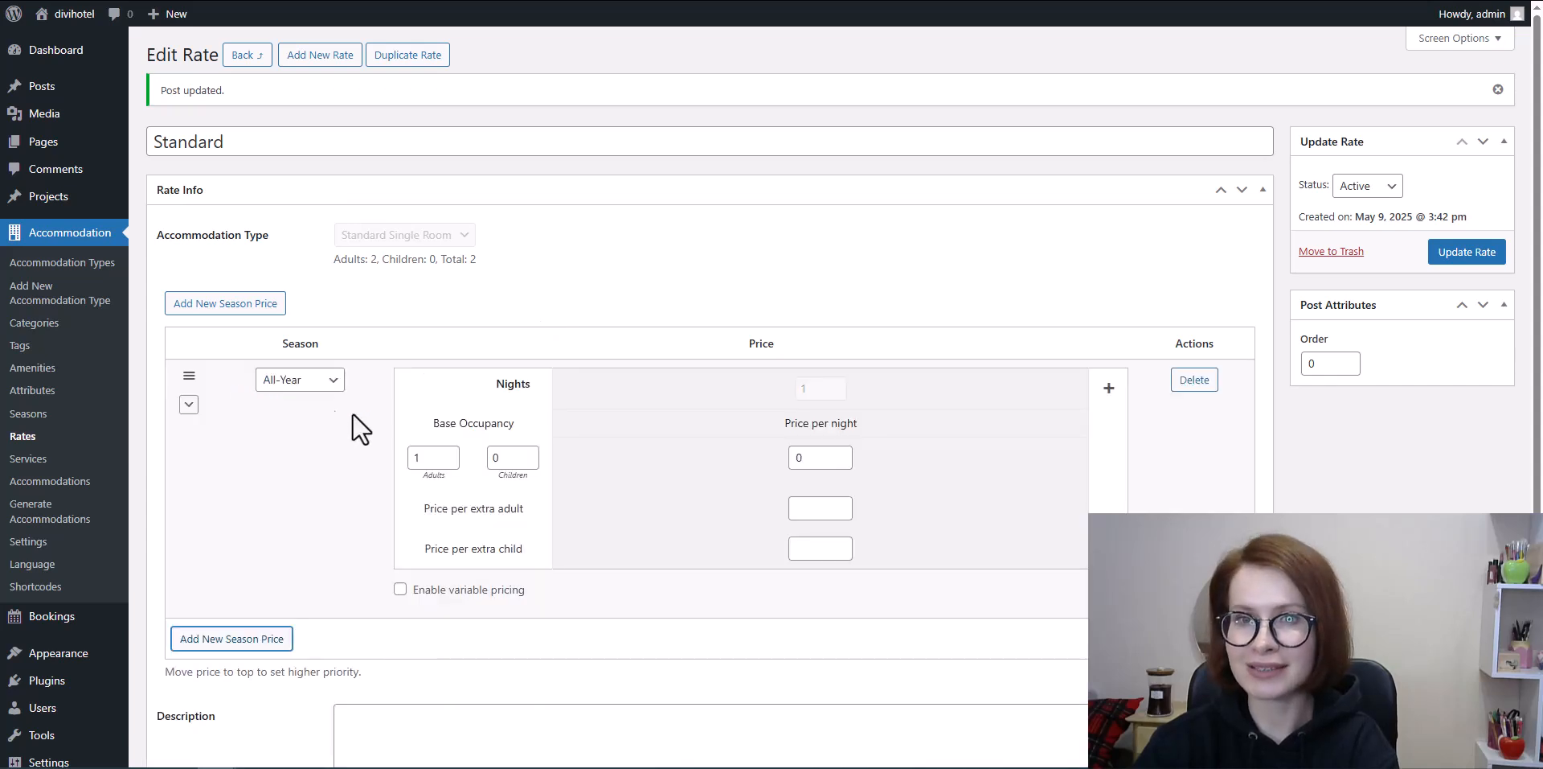
left_click(840, 458)
type("60")
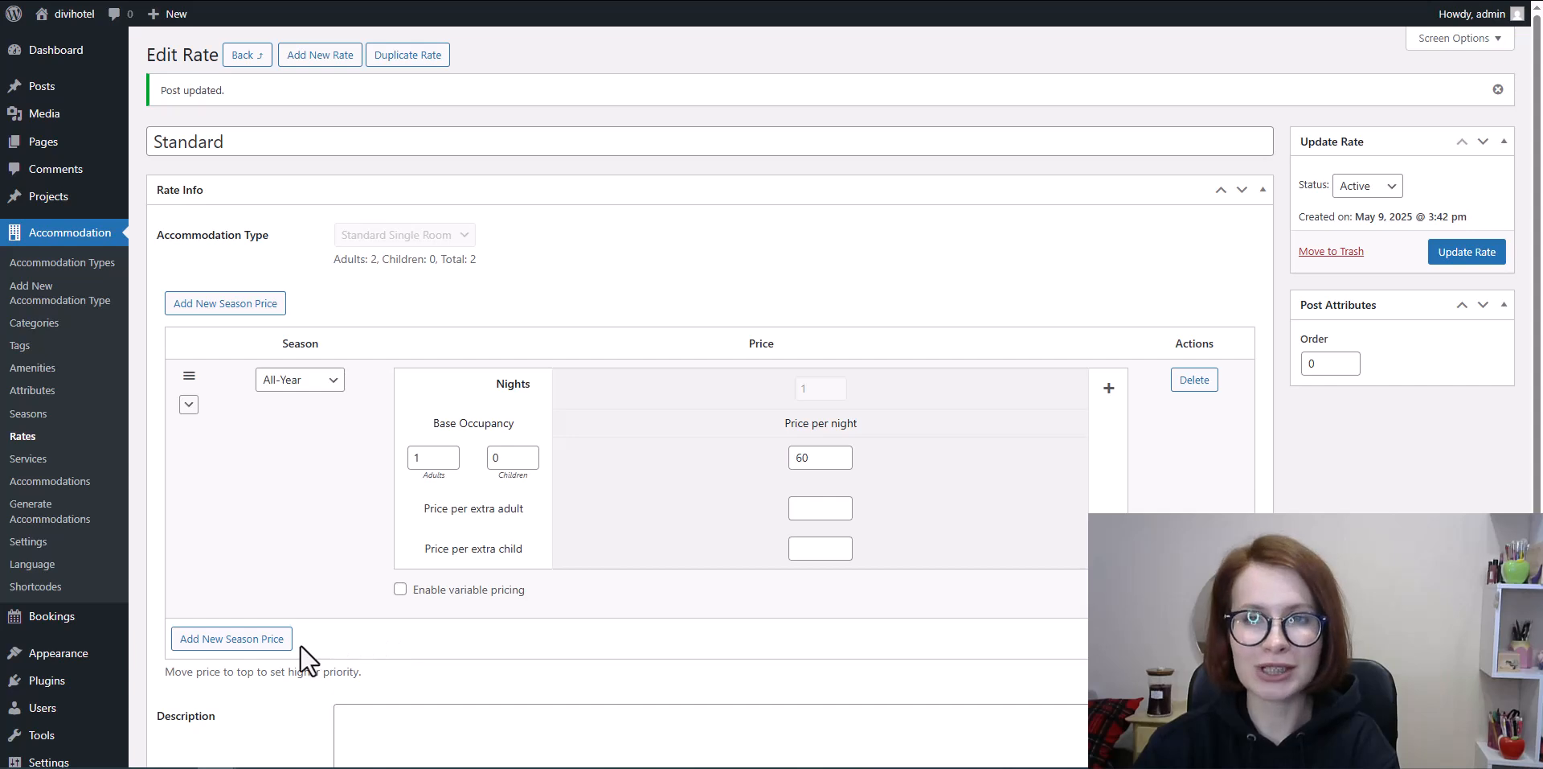
- Add a second season price to the rate for Peak Season at 100 per night
left_click(258, 640)
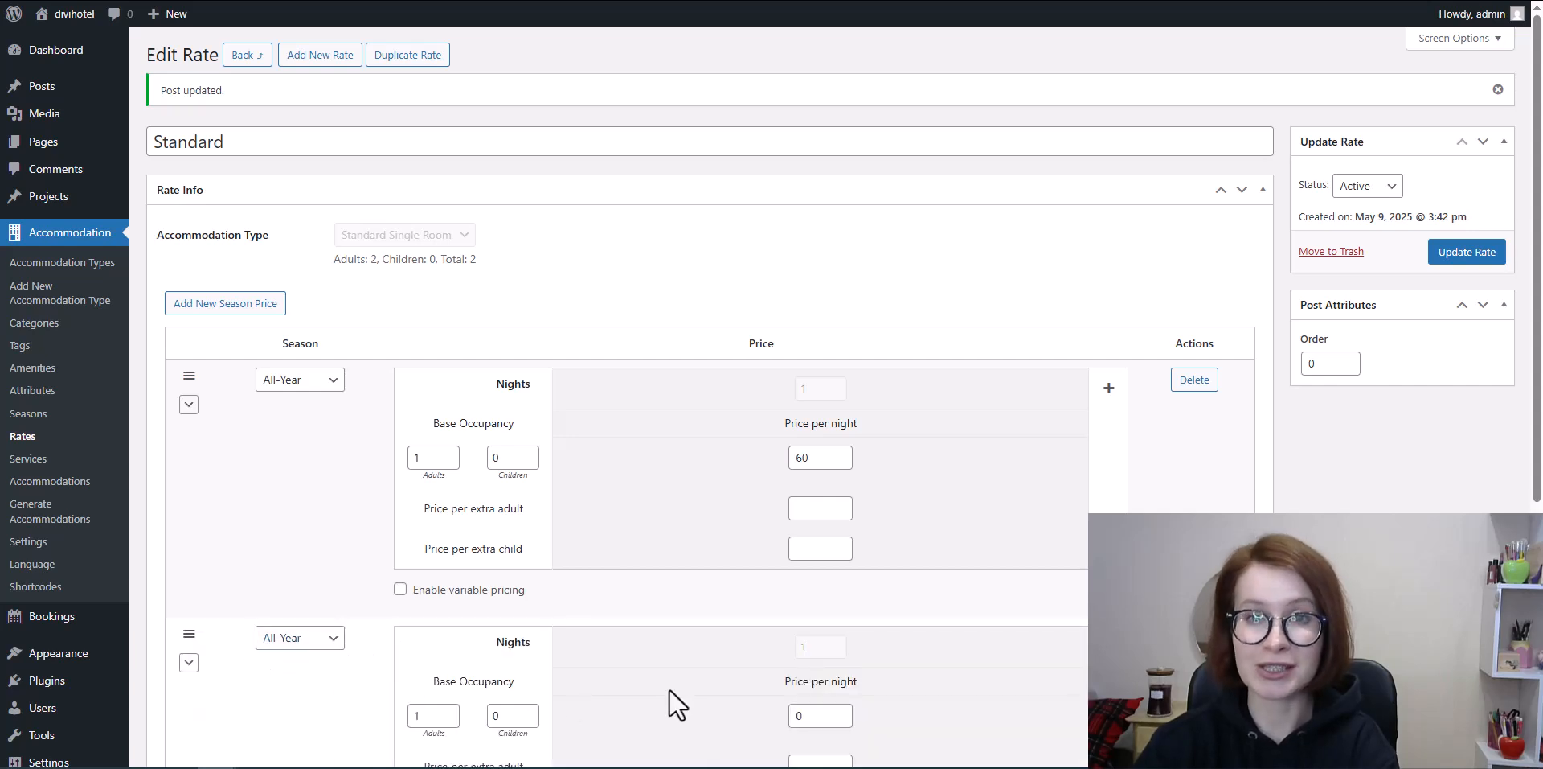
scroll(638, 679, "down", 2)
left_click(321, 477)
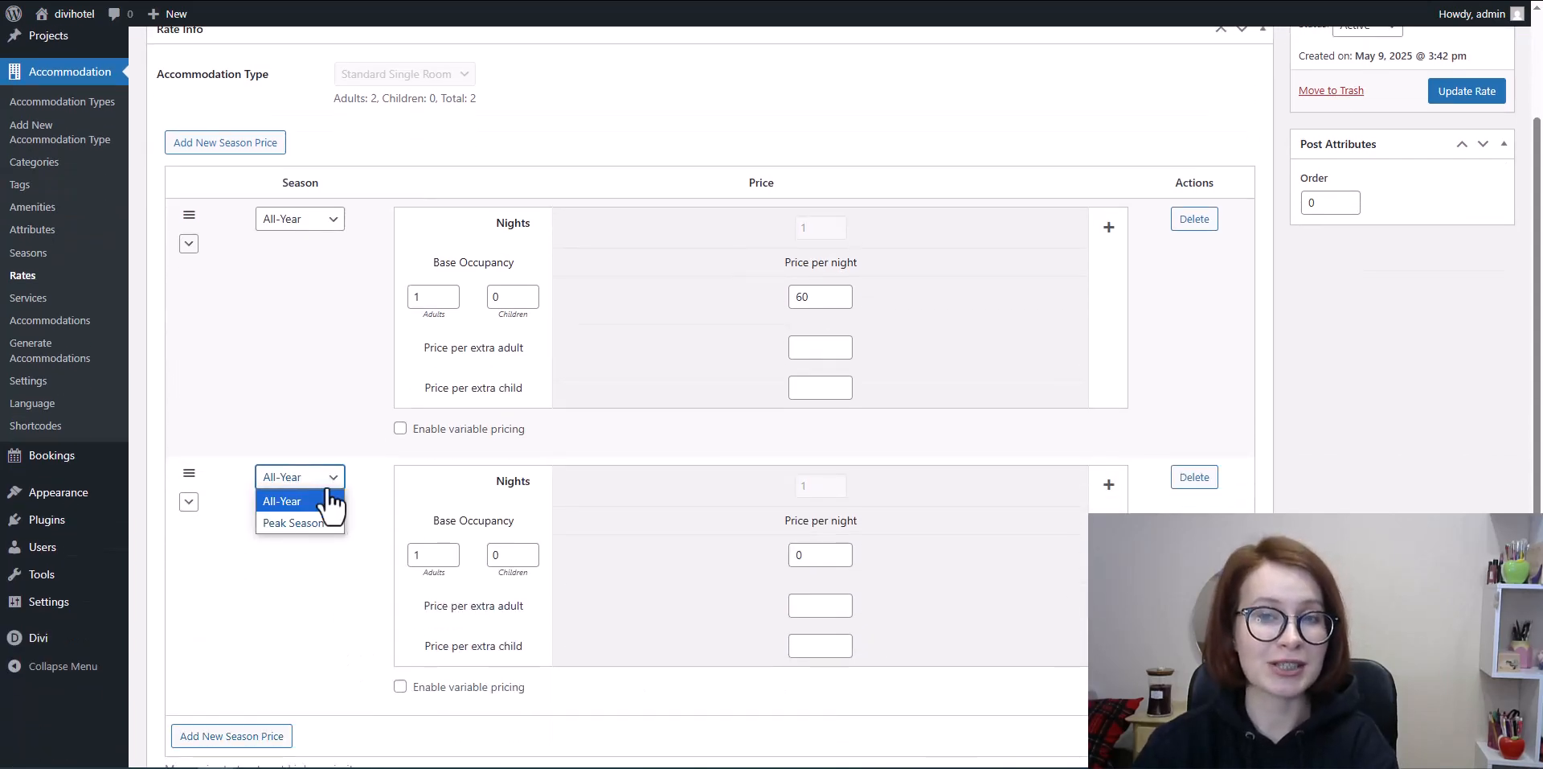
left_click(331, 525)
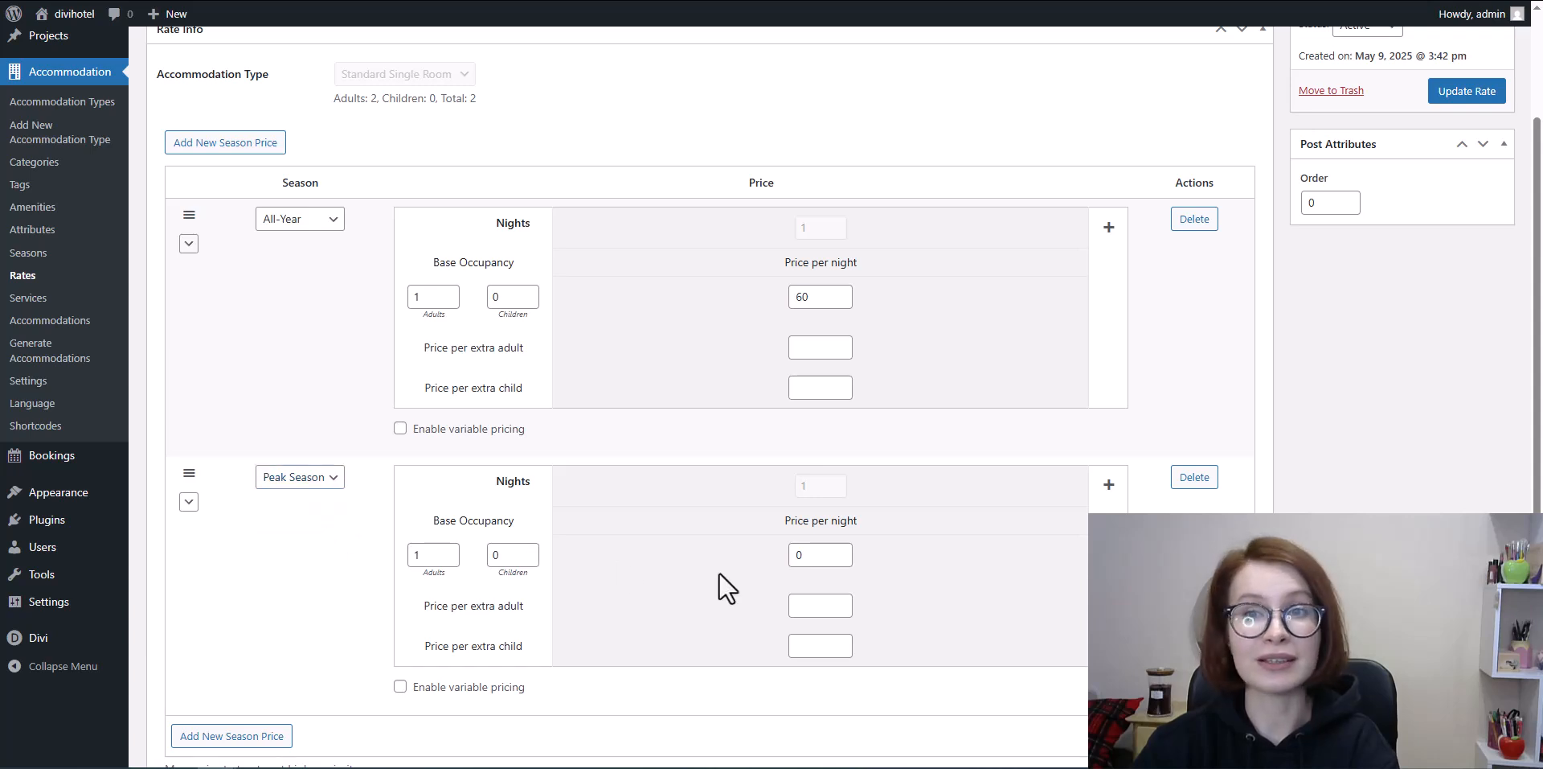
key("BackSpace")
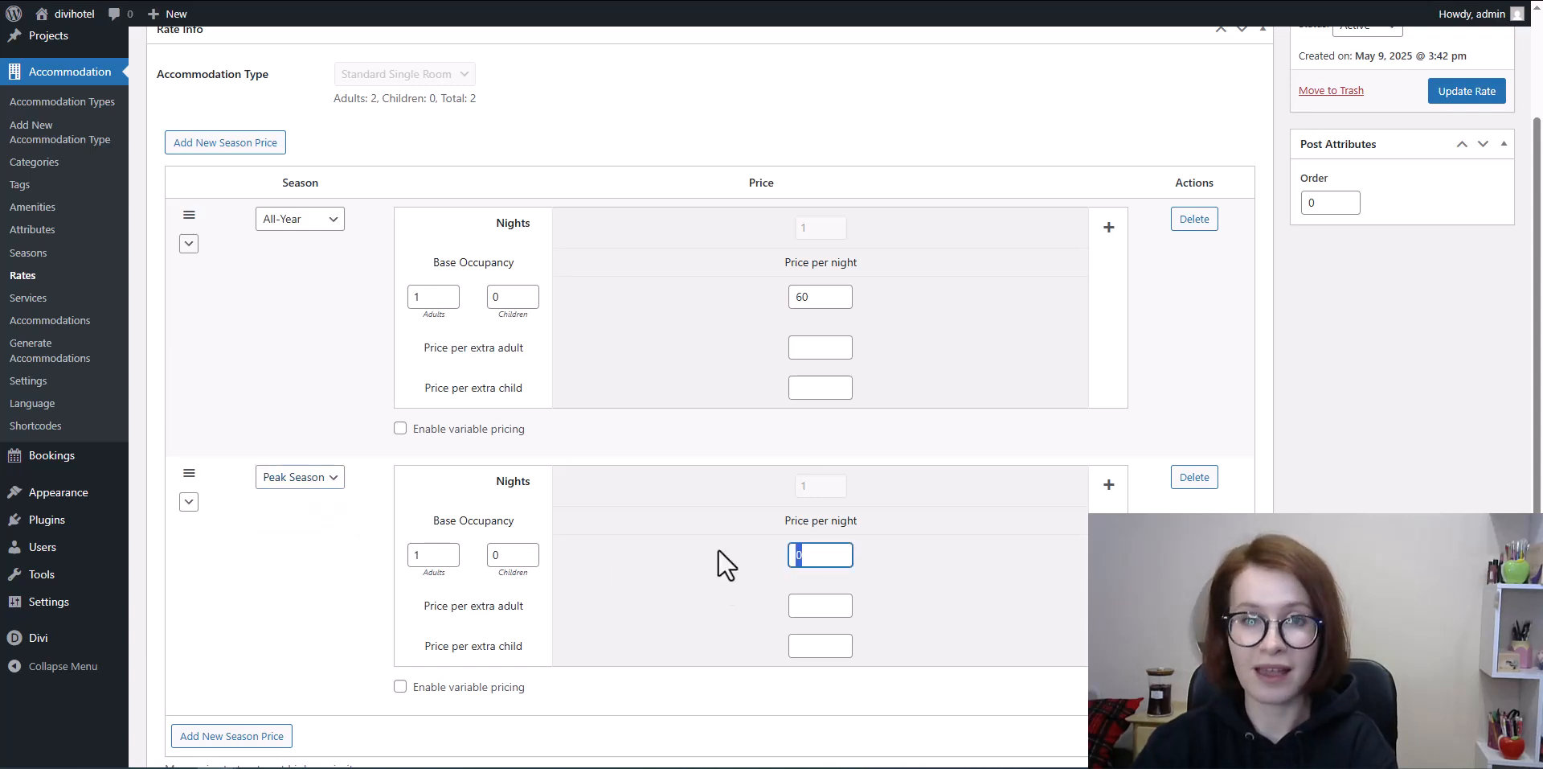
type("100")
left_click(911, 571)
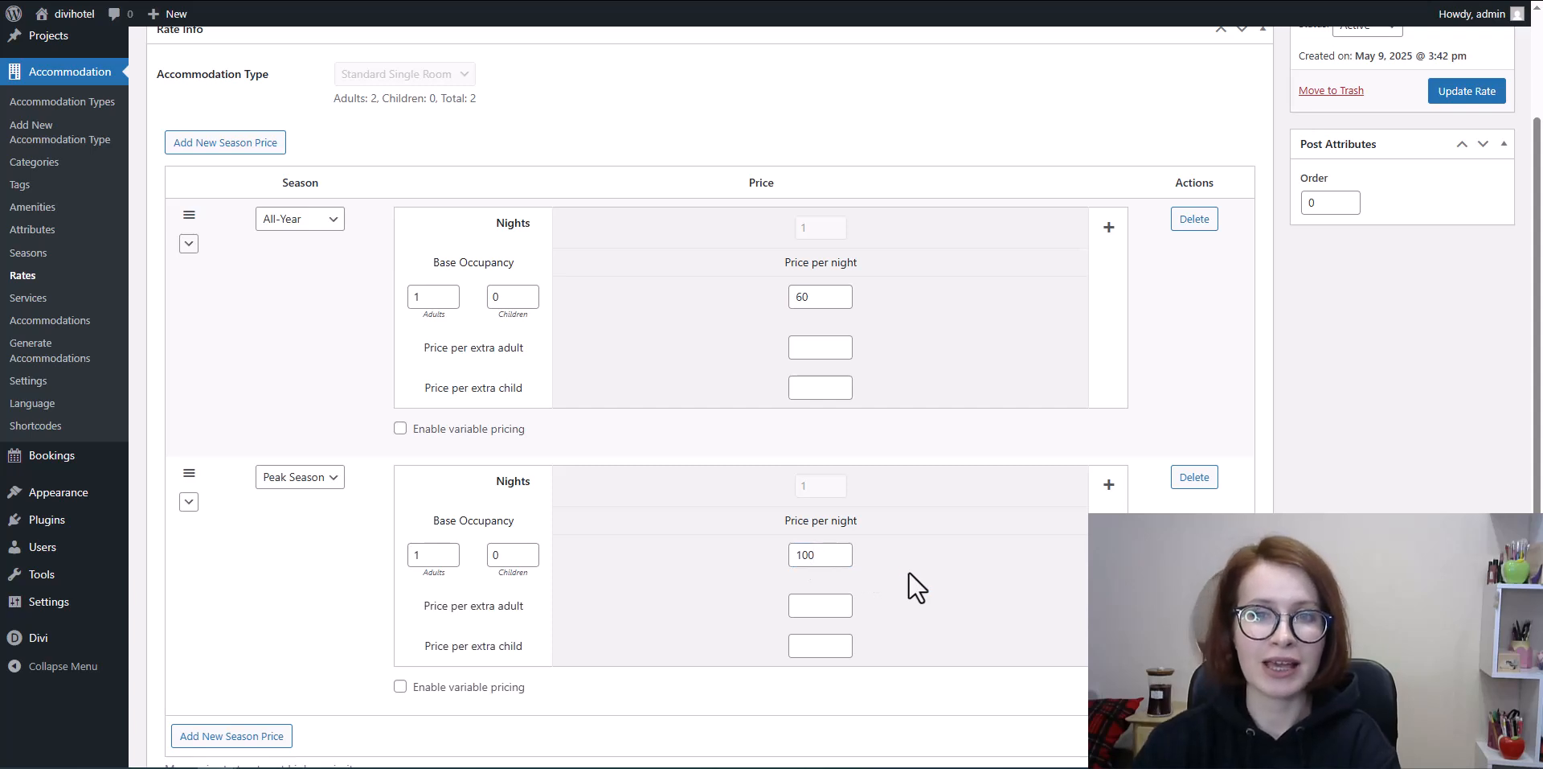
- Move the Peak Season price above the All-Year price to give it higher priority and update the rate
scroll(196, 424, "down", 1)
left_click(190, 421)
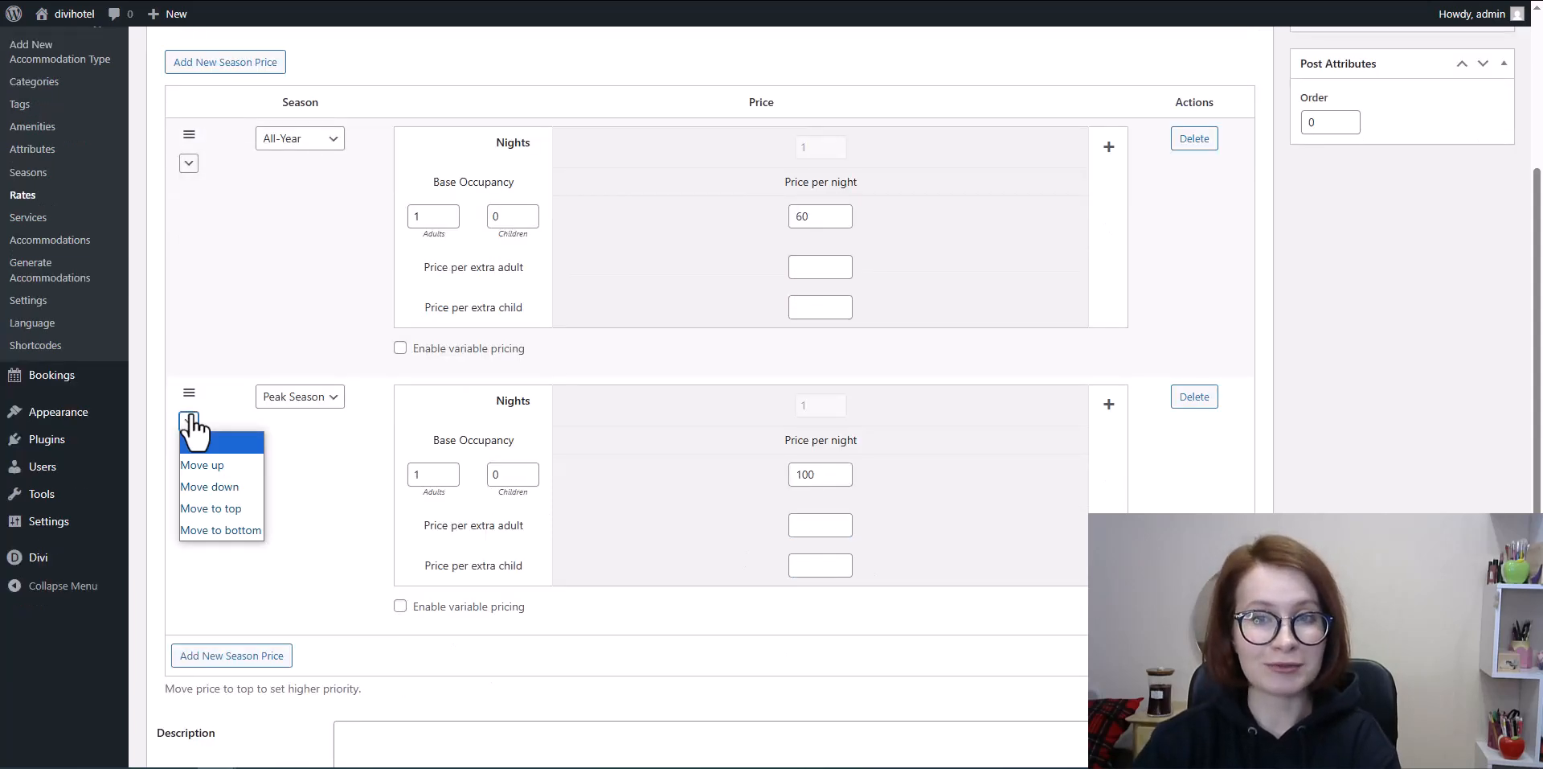
left_click(216, 465)
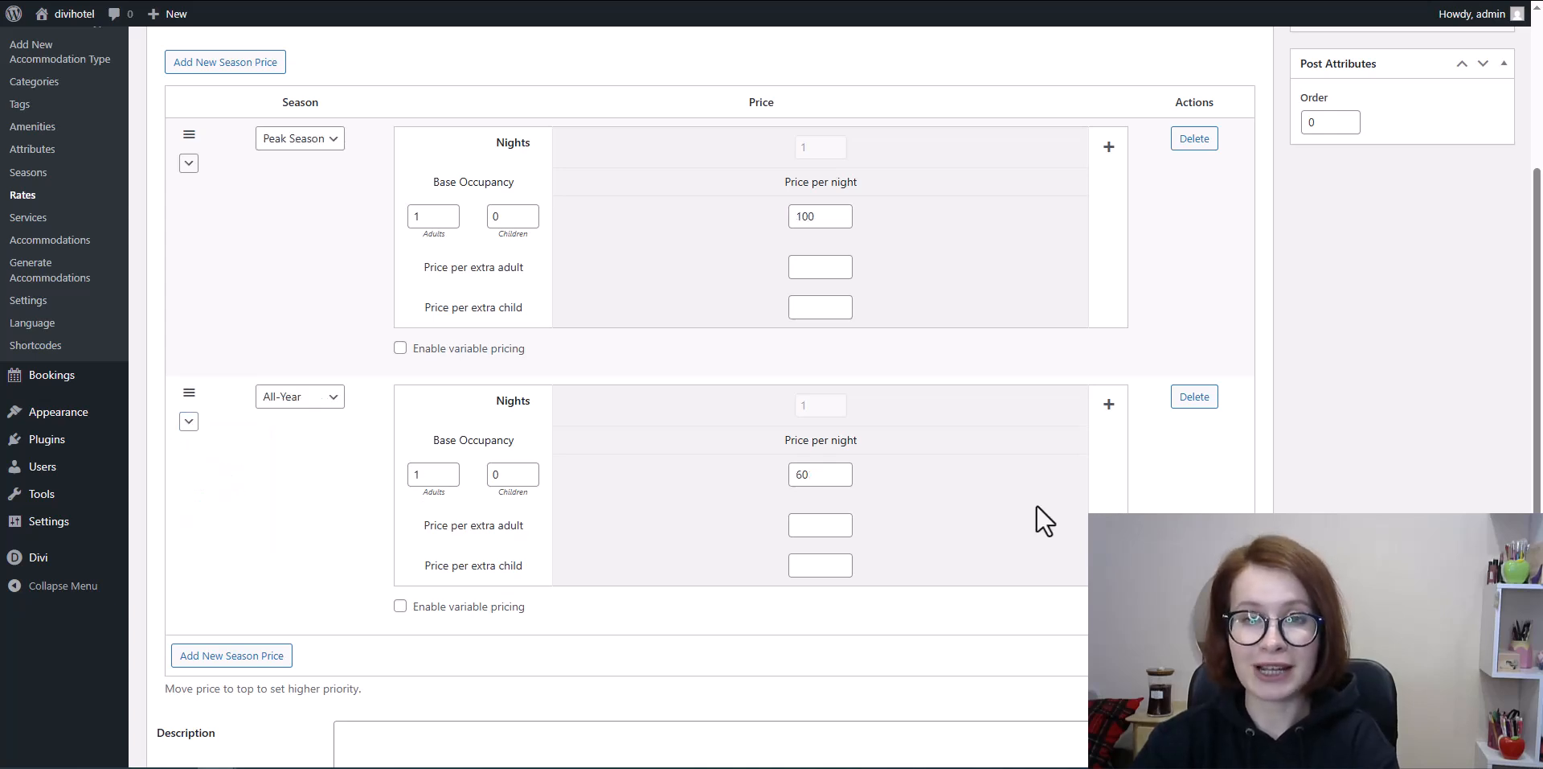
scroll(1385, 338, "up", 3)
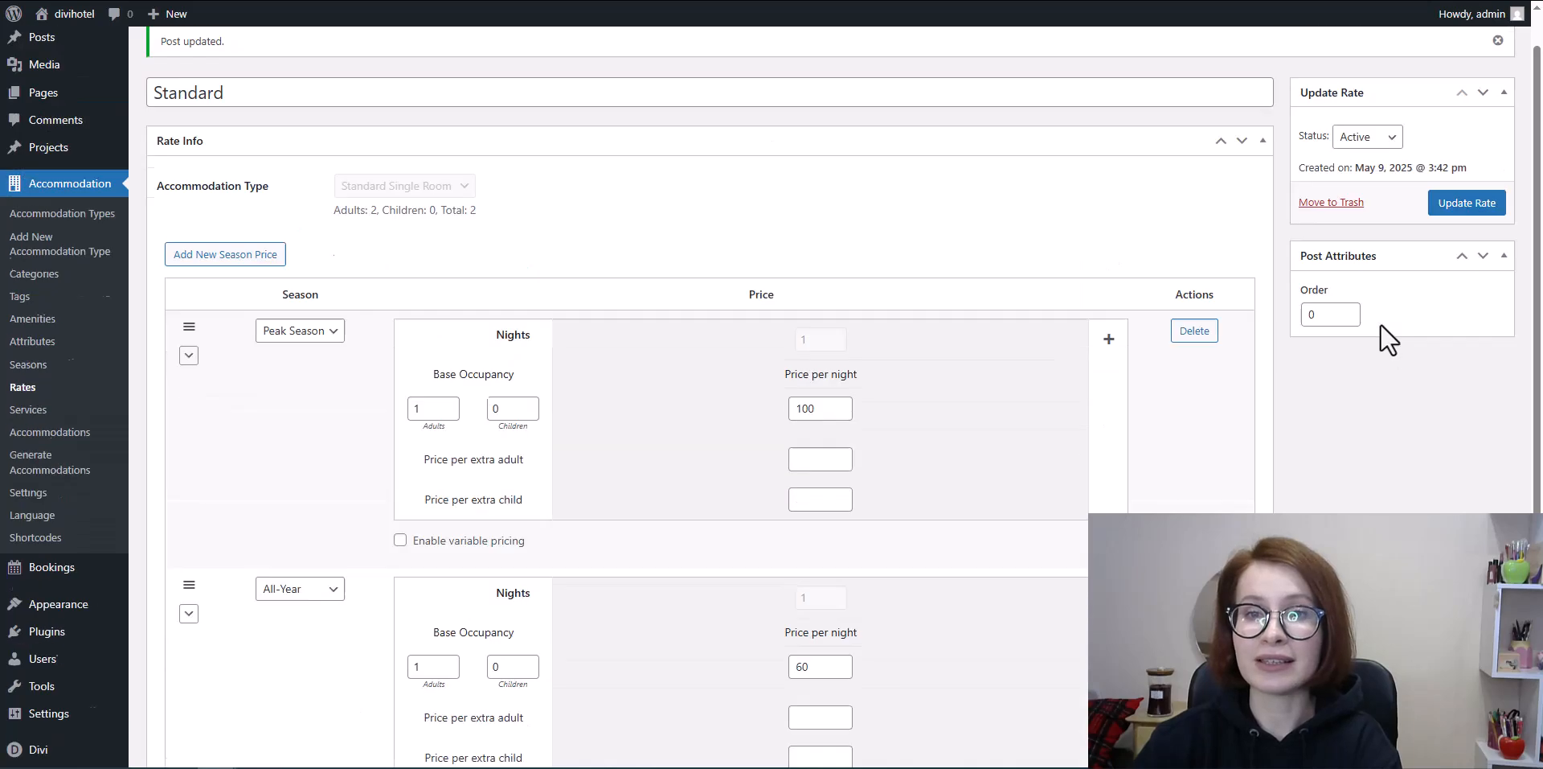
left_click(1469, 254)
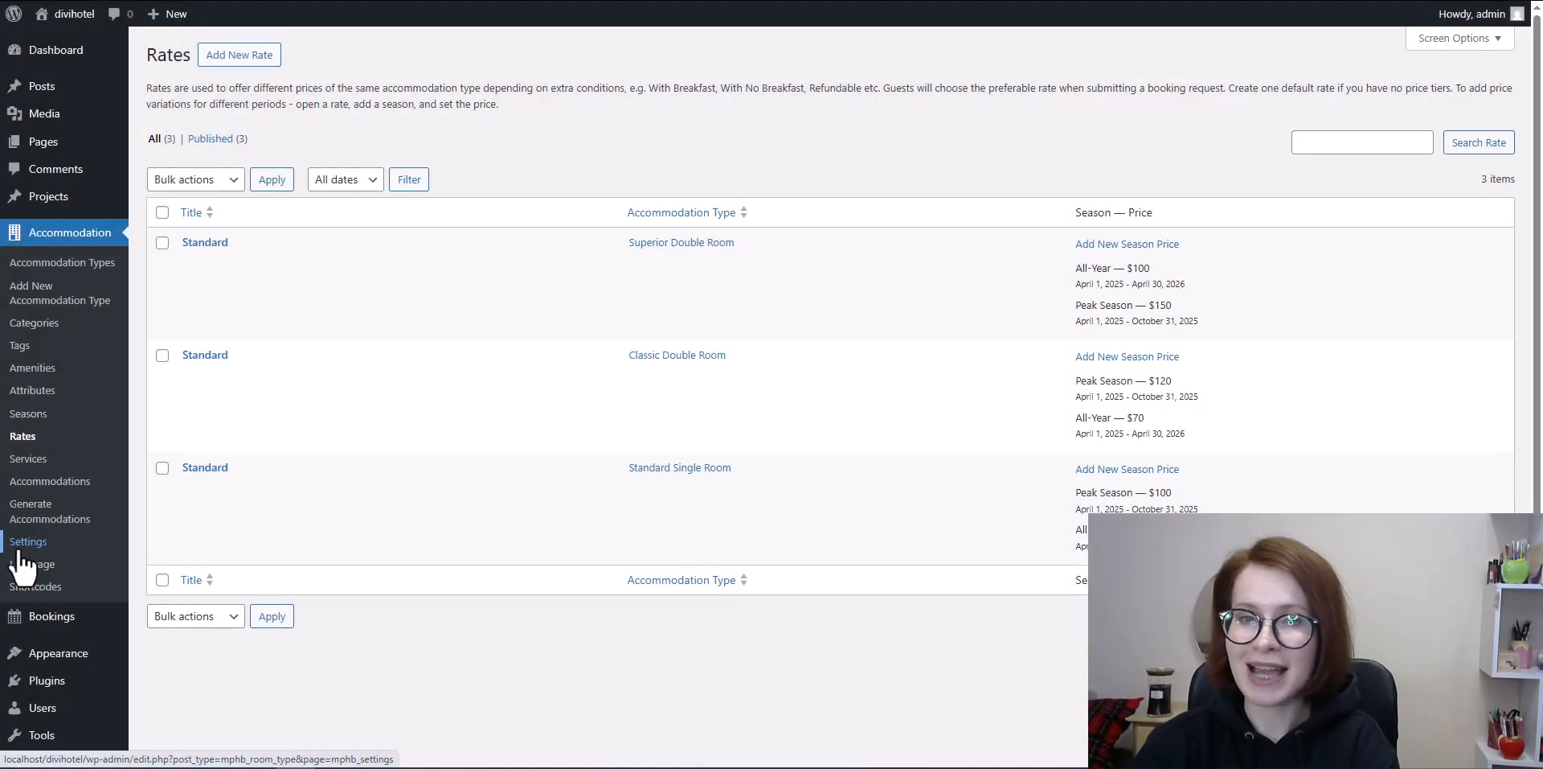
- In the accommodation settings, set the confirmation mode to Confirmation upon payment and allow users to cancel bookings via the email link
left_click(20, 550)
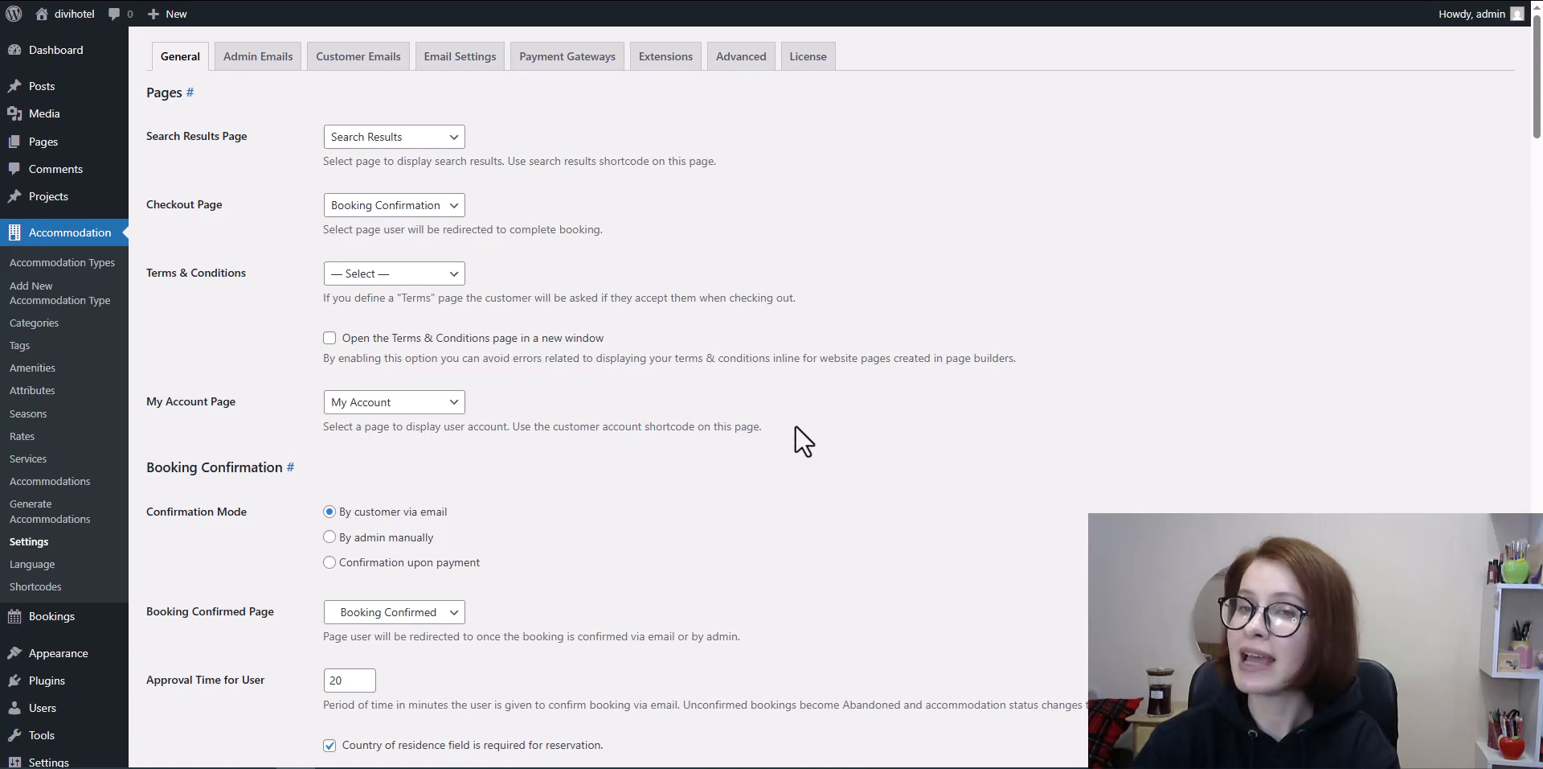
left_click(329, 563)
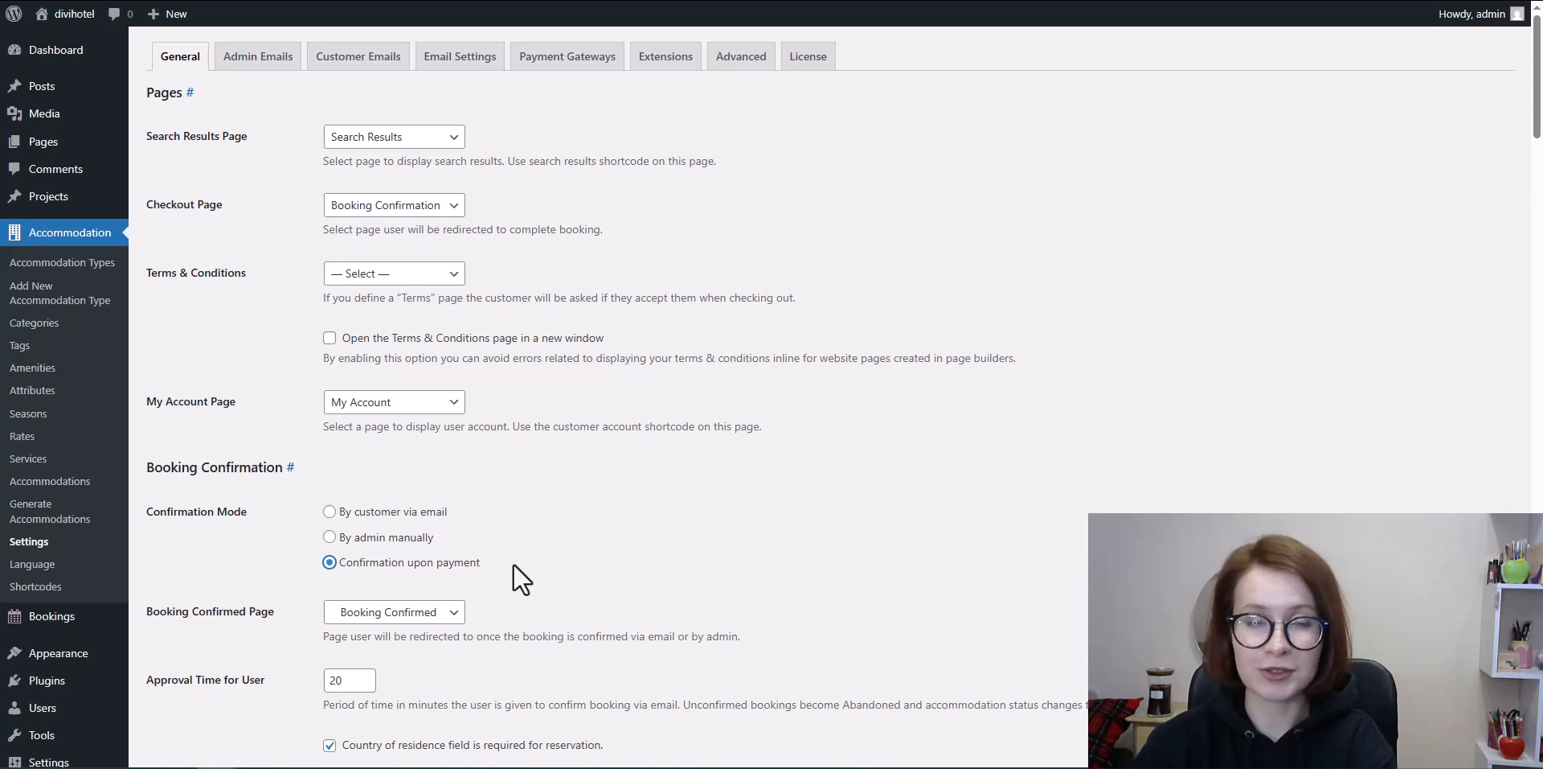
scroll(514, 565, "down", 3)
scroll(515, 566, "down", 4)
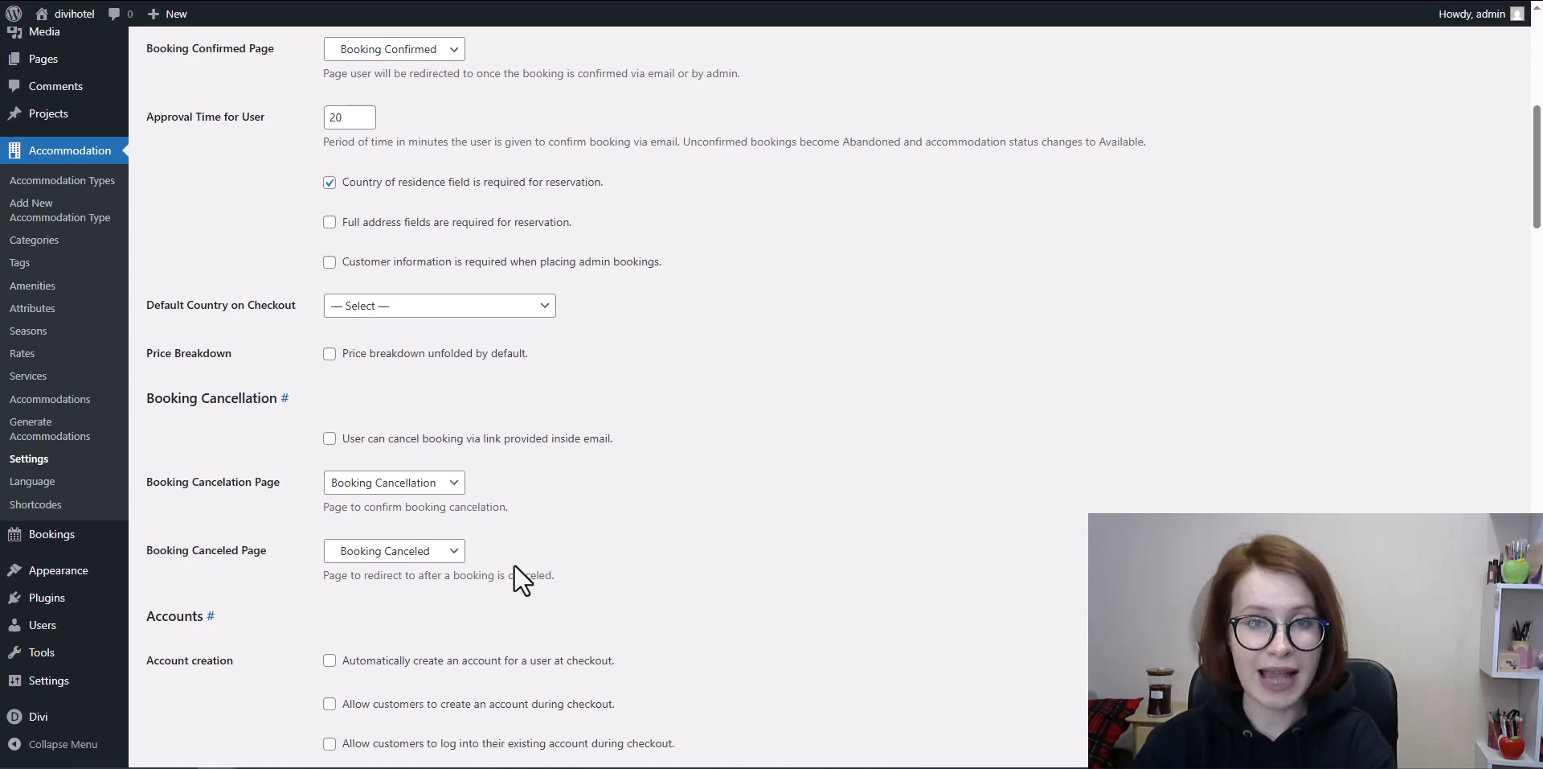
left_click(329, 439)
- Lower the Max Children limit in the accommodation search options
scroll(635, 523, "down", 2)
scroll(635, 523, "down", 2)
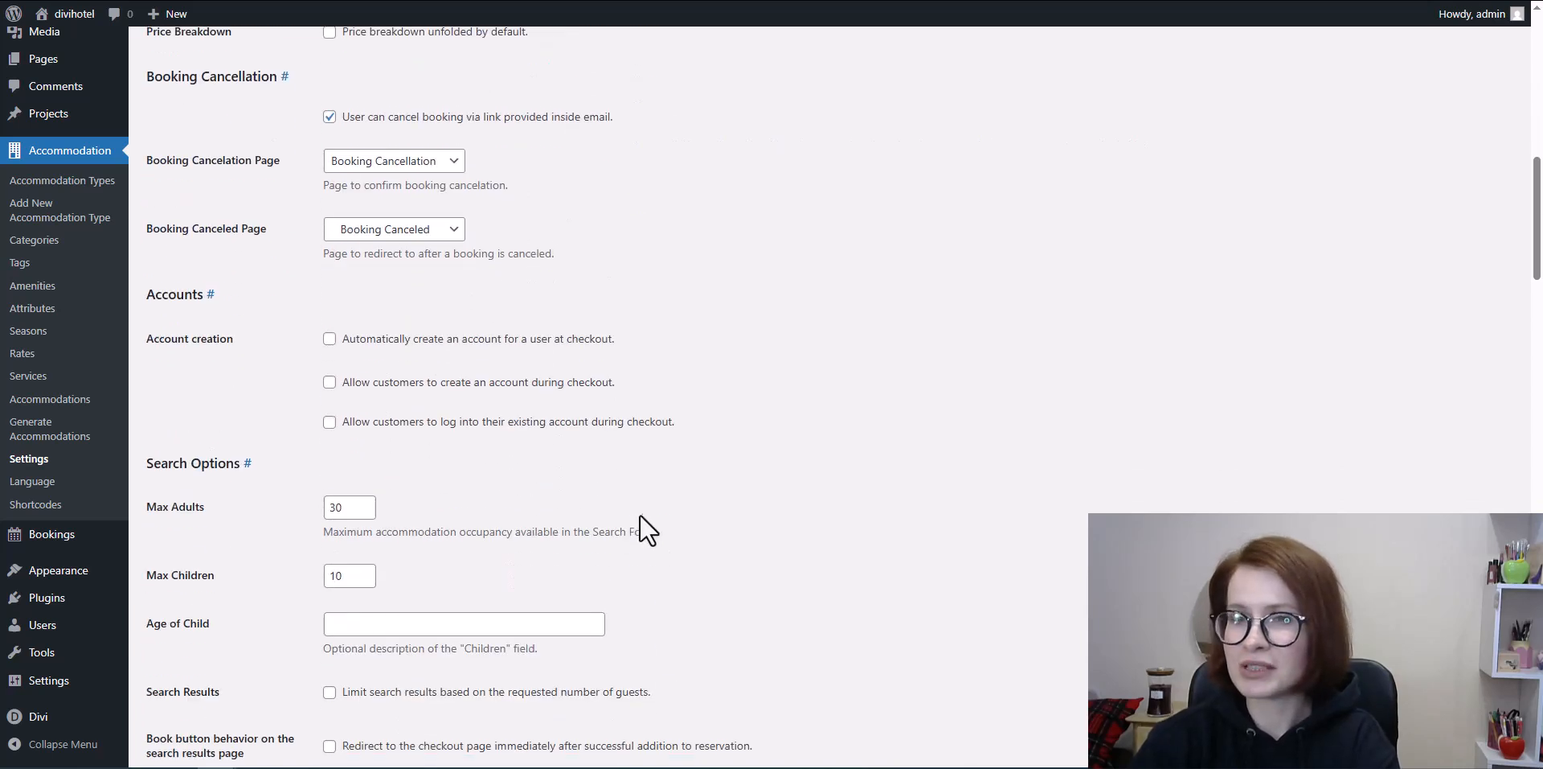
scroll(660, 502, "down", 3)
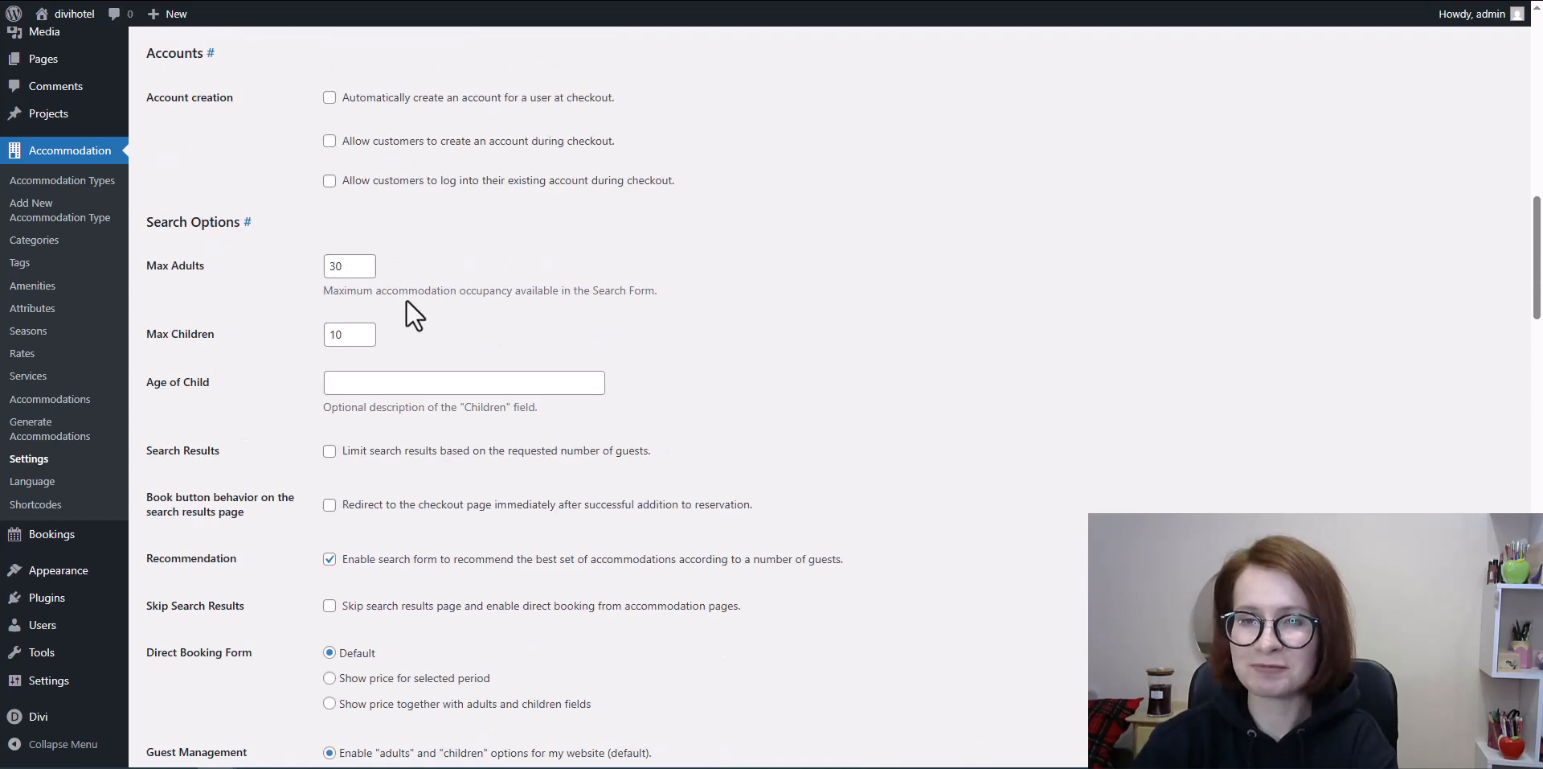
left_click(368, 340)
left_click(369, 340)
left_click(367, 339)
left_click(367, 339)
left_click(549, 367)
- Set the direct booking form to show the price for the selected period
scroll(550, 370, "down", 5)
left_click(340, 277)
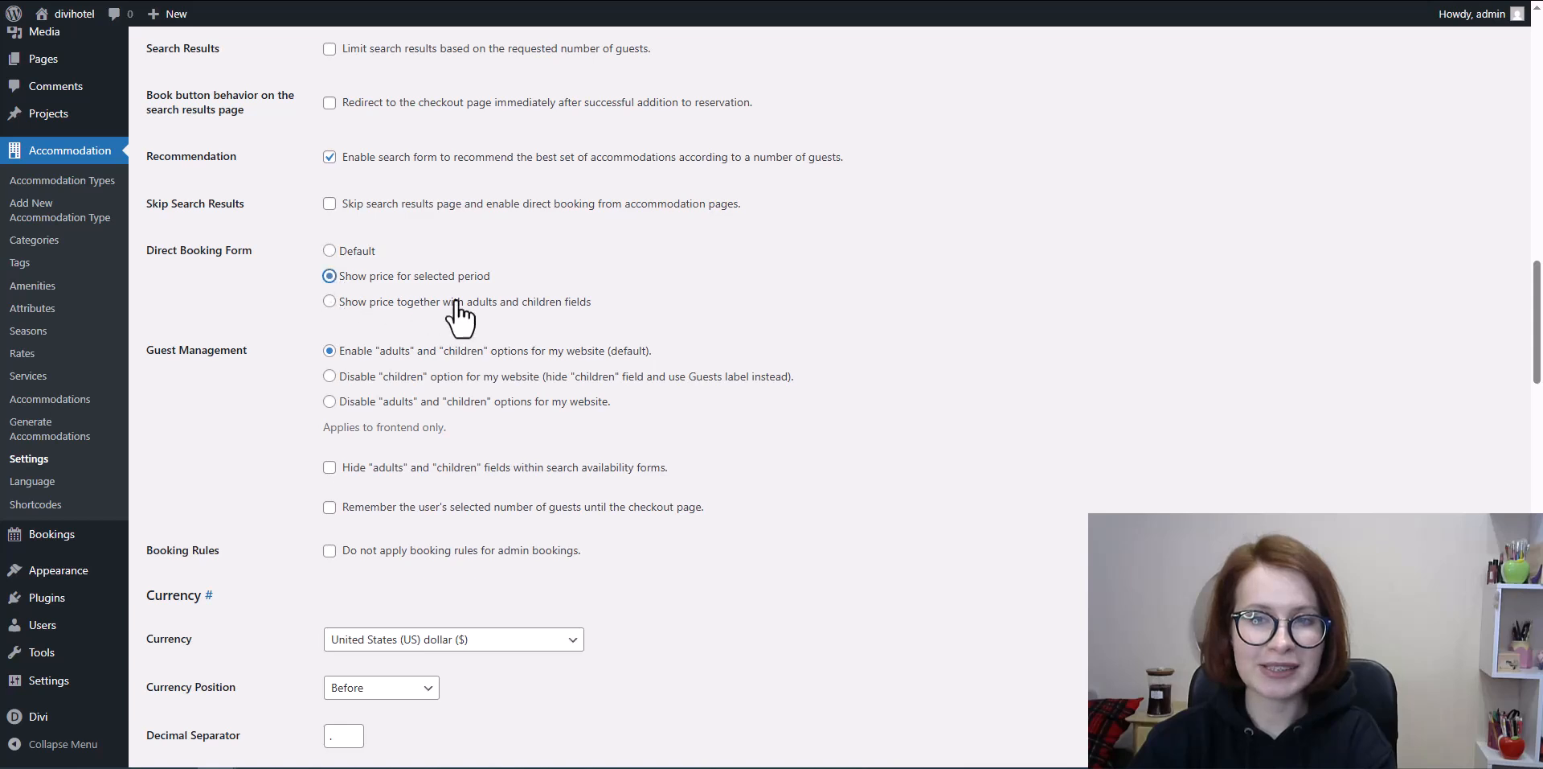
scroll(671, 341, "down", 10)
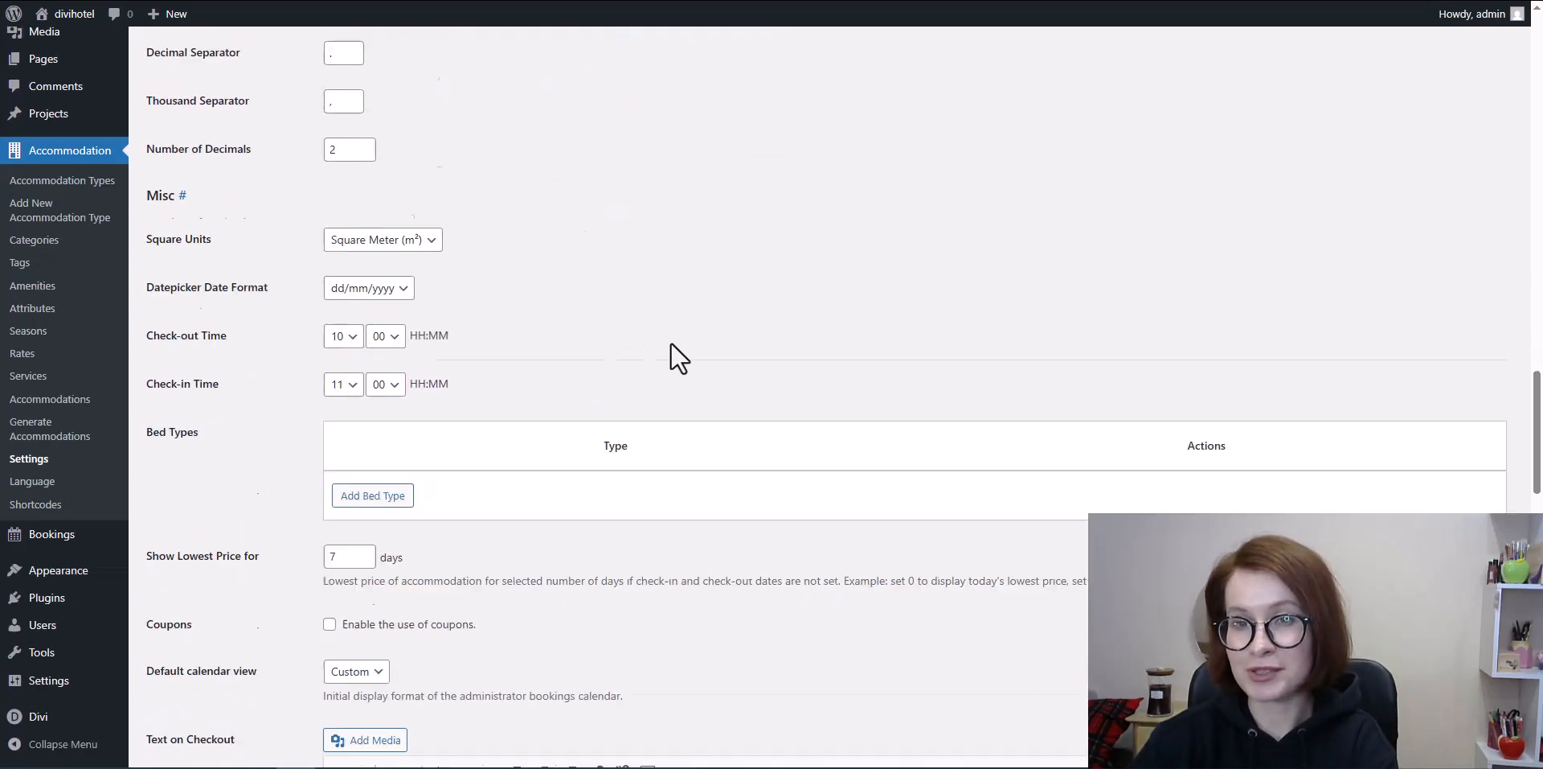
- Add two bed types in the Misc settings, naming the first one "1 twin bed"
left_click(370, 351)
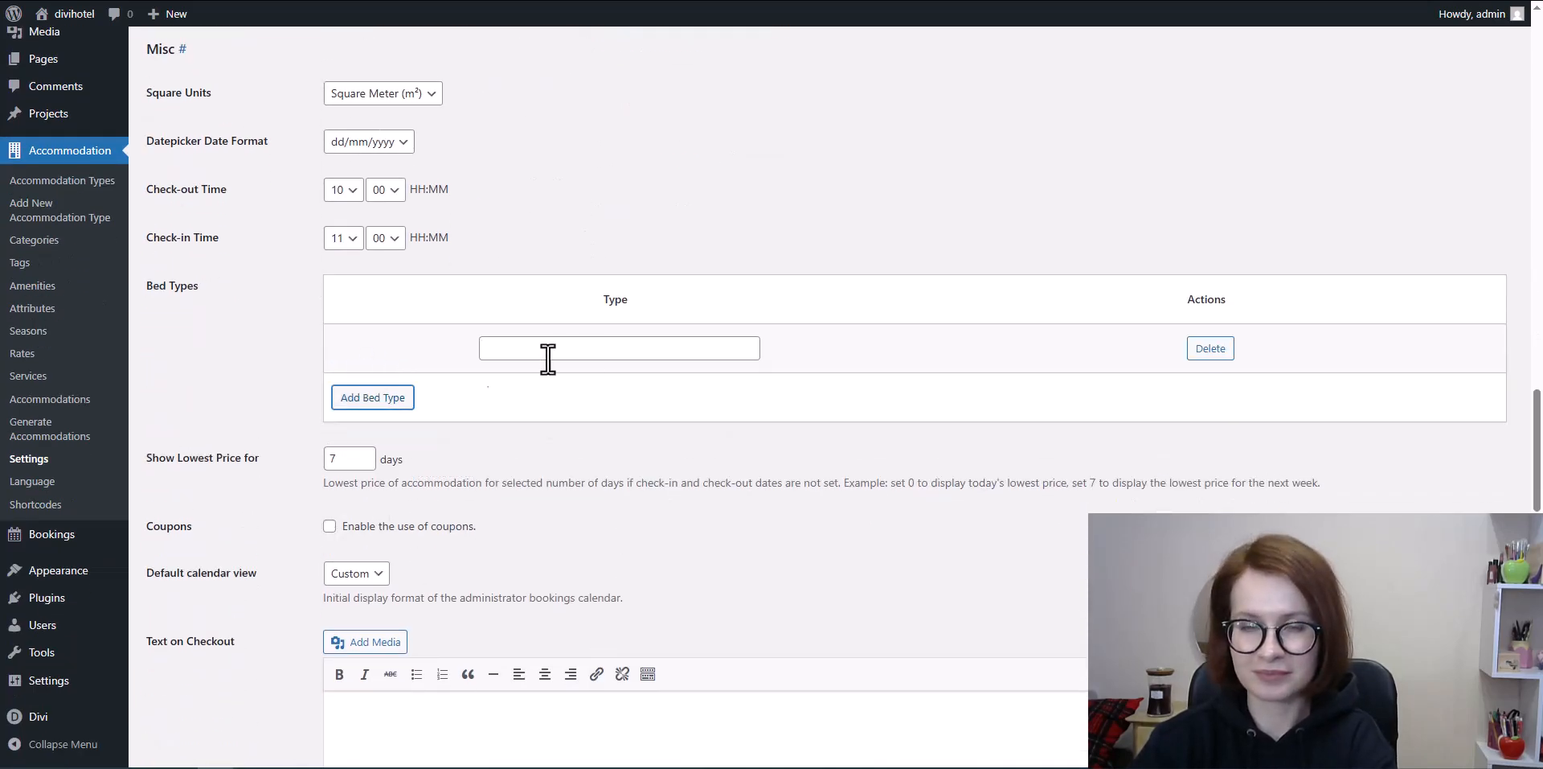
left_click(593, 352)
left_click(592, 414)
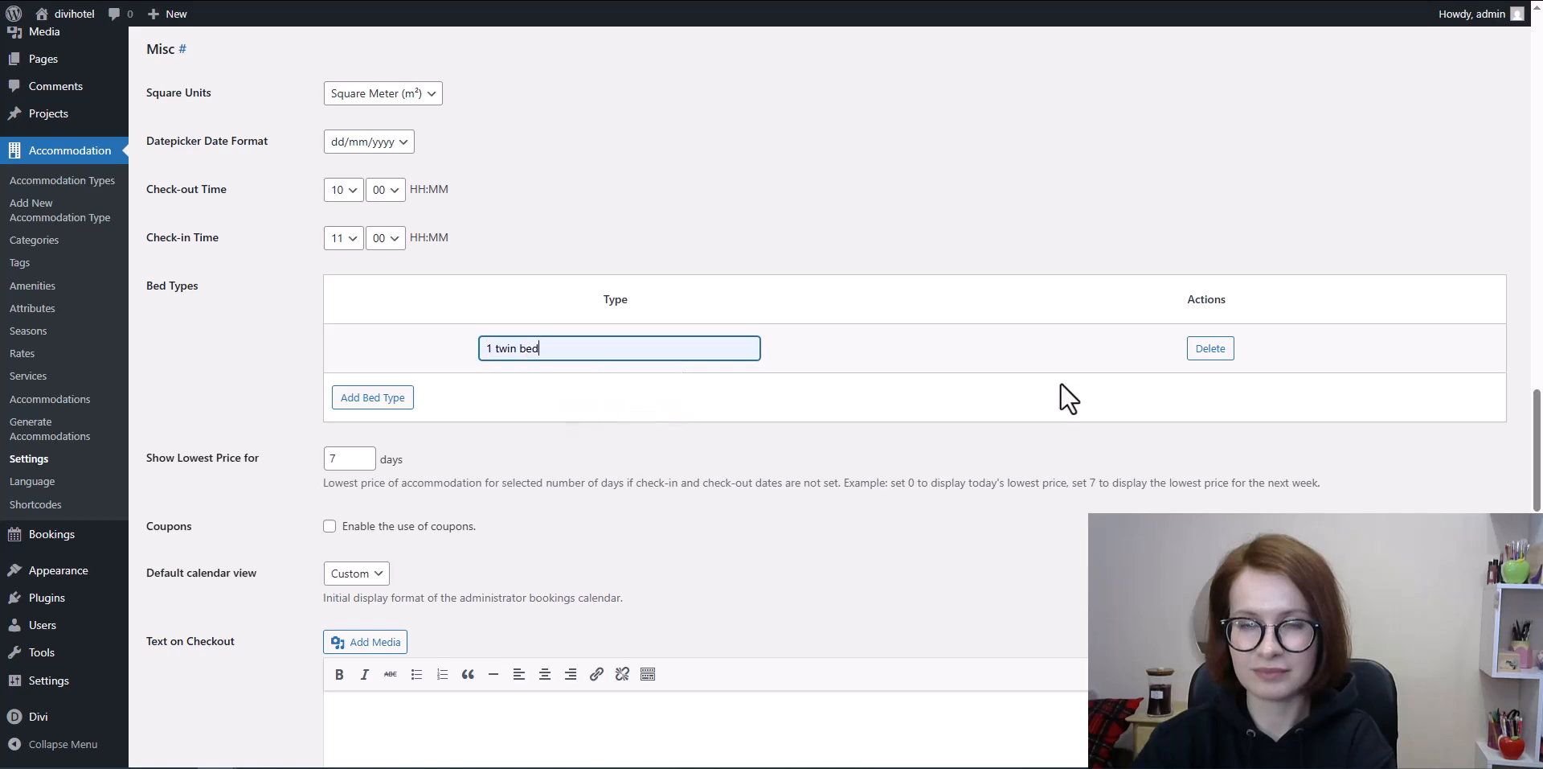
left_click(370, 397)
left_click(549, 400)
left_click(599, 433)
- Go through the remaining booking, display and calendar synchronization options and save the general accommodation settings
scroll(555, 482, "down", 9)
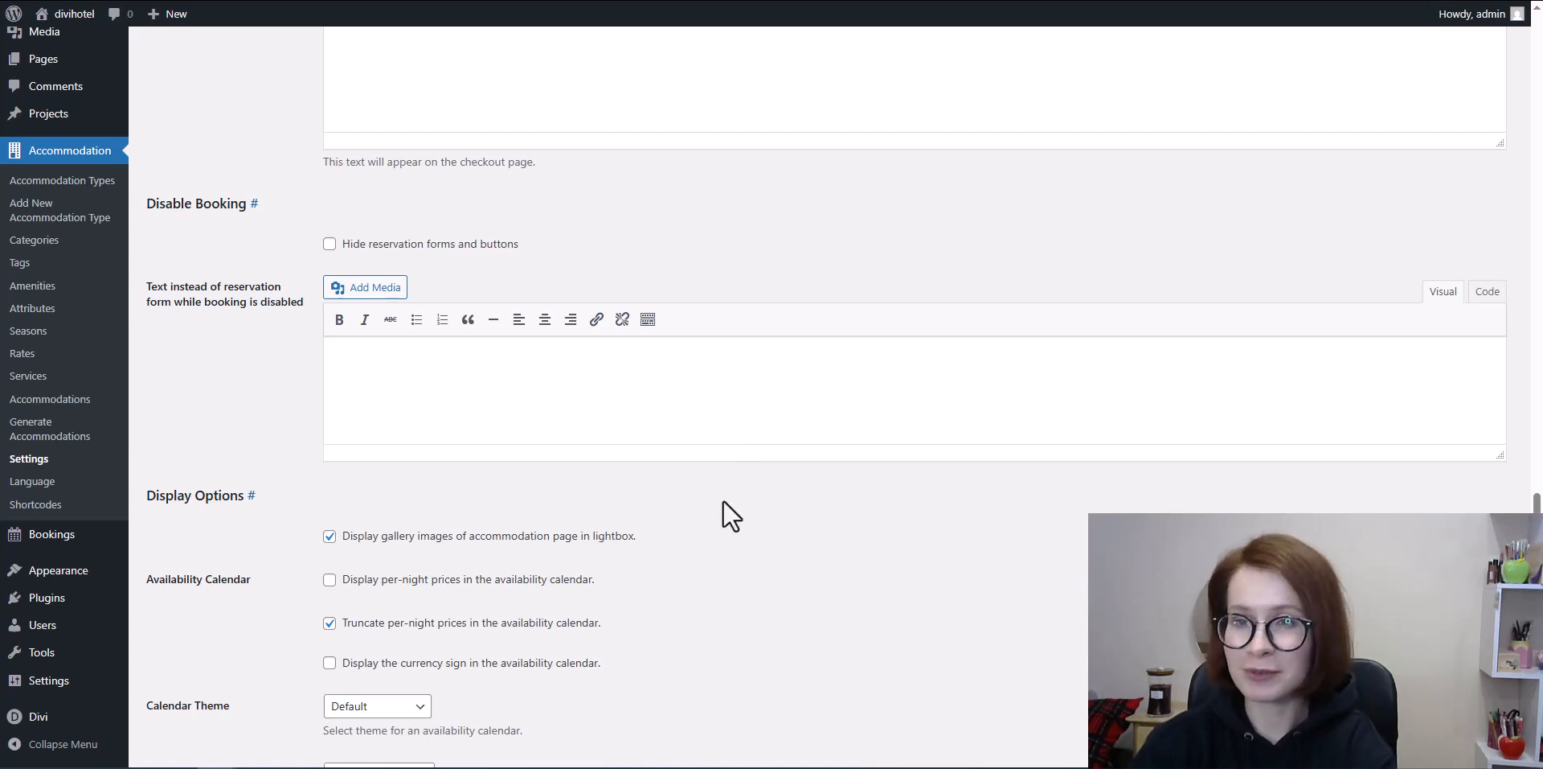
scroll(722, 499, "down", 1)
scroll(722, 500, "down", 1)
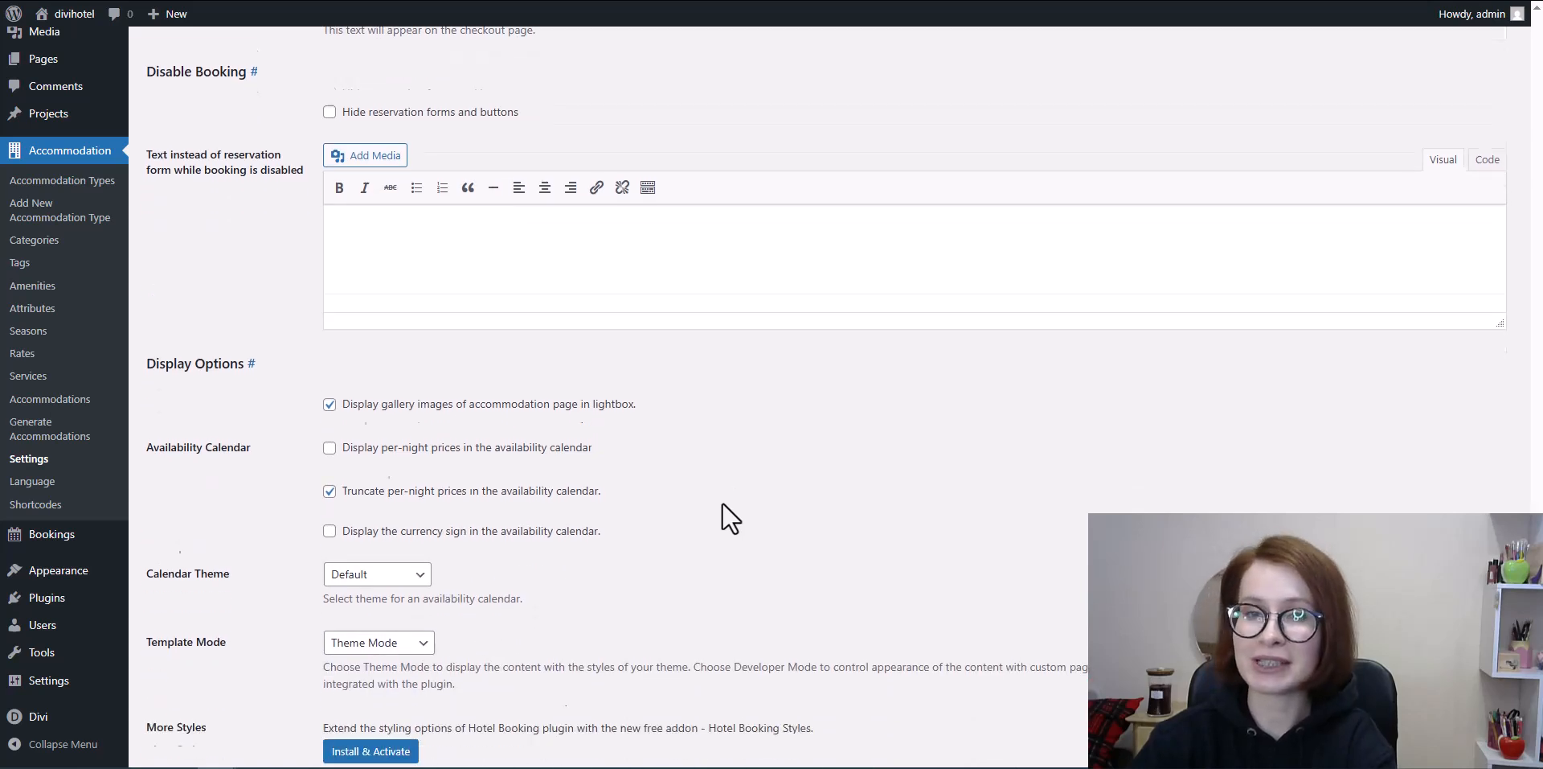
scroll(722, 503, "down", 2)
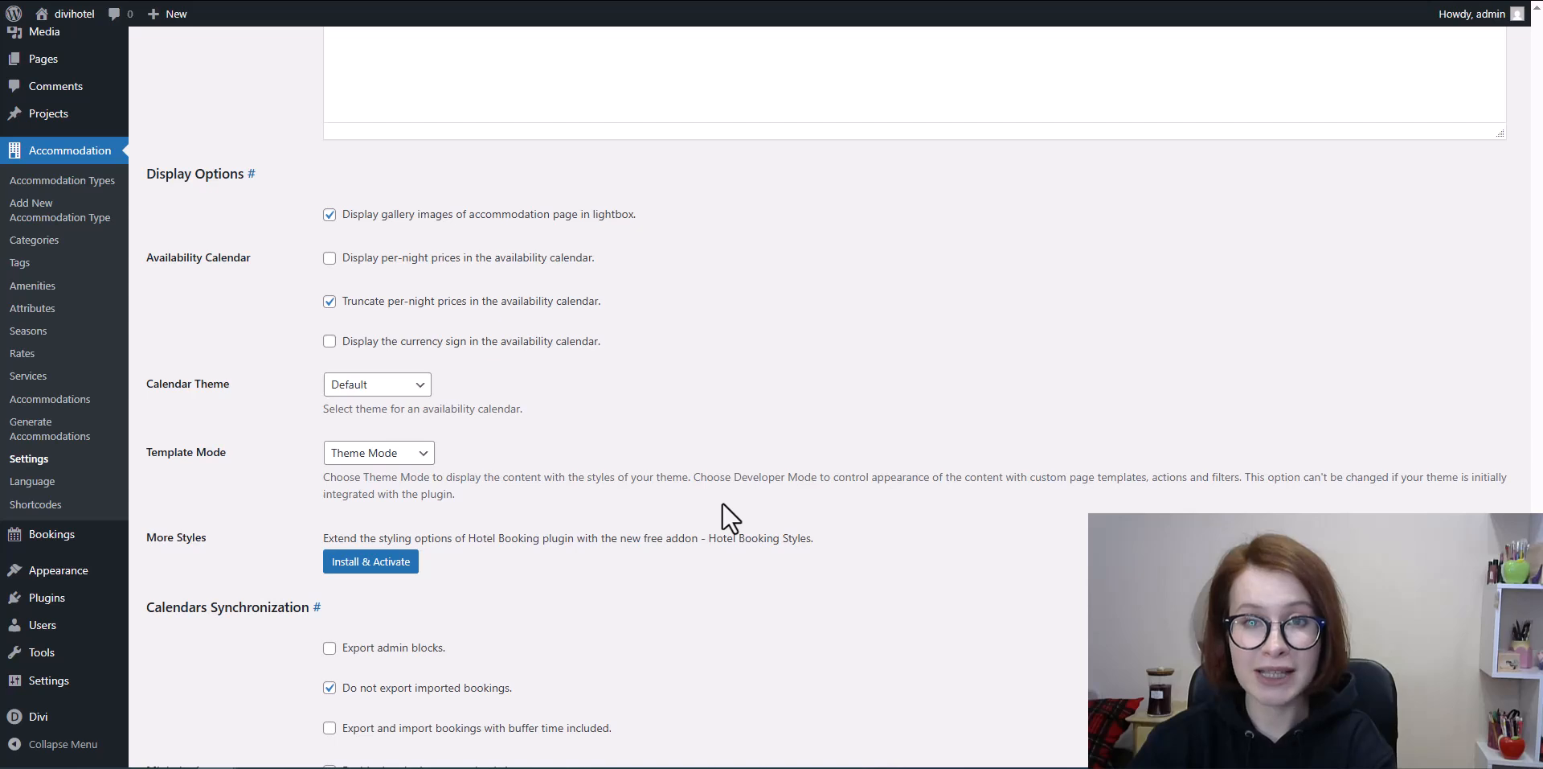
scroll(720, 504, "down", 2)
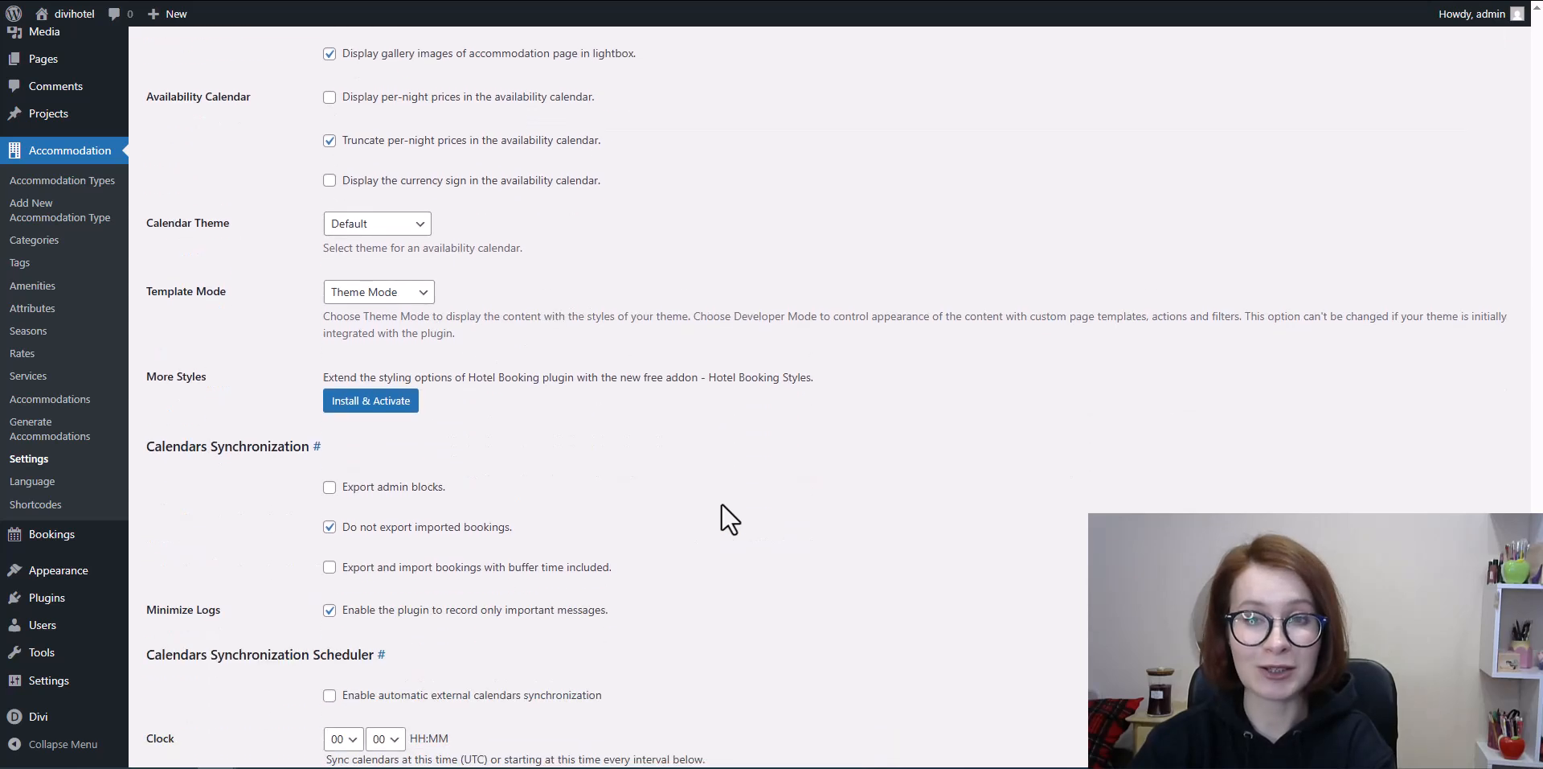
scroll(628, 606, "down", 4)
scroll(637, 622, "down", 1)
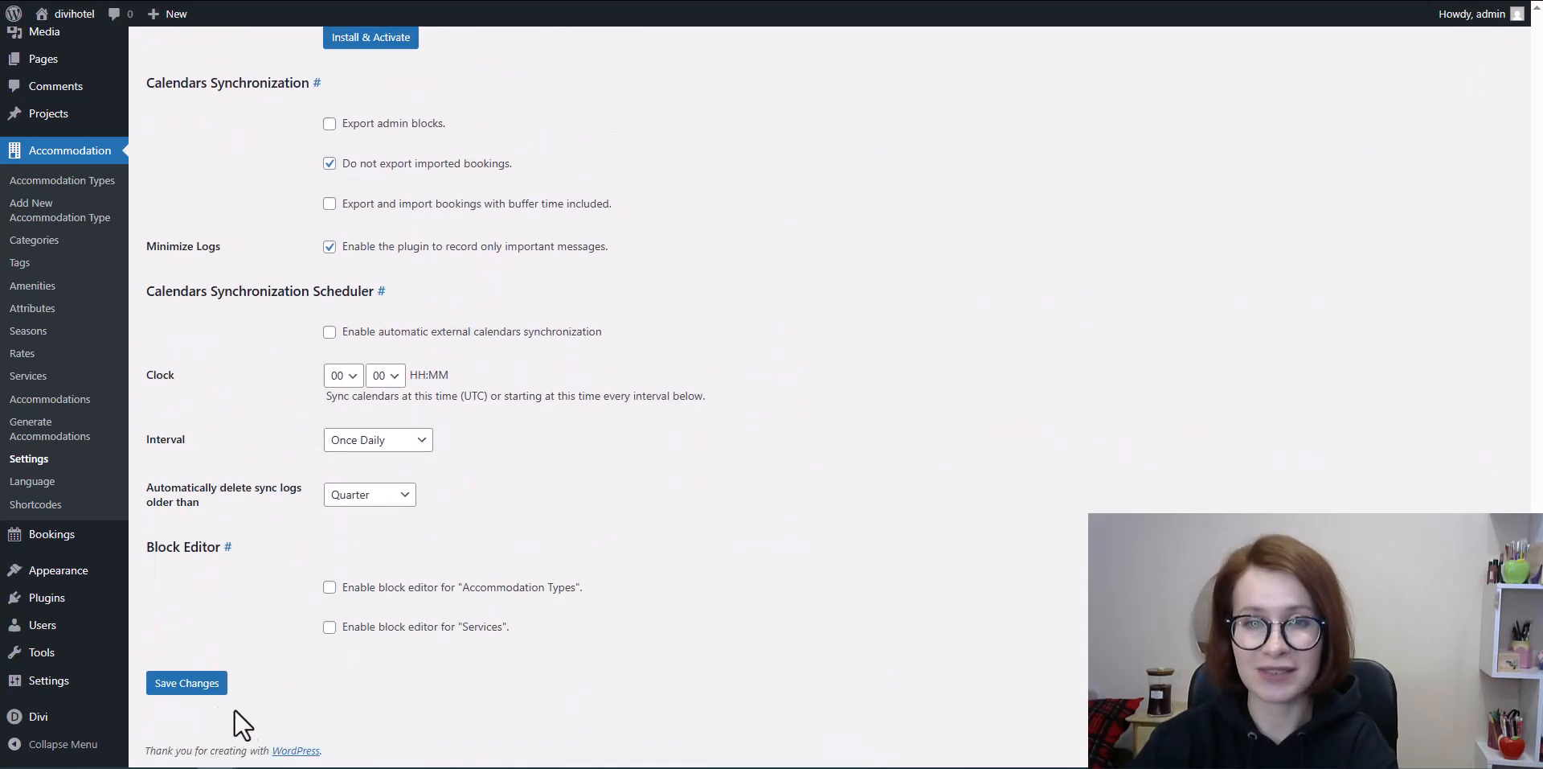
left_click(173, 696)
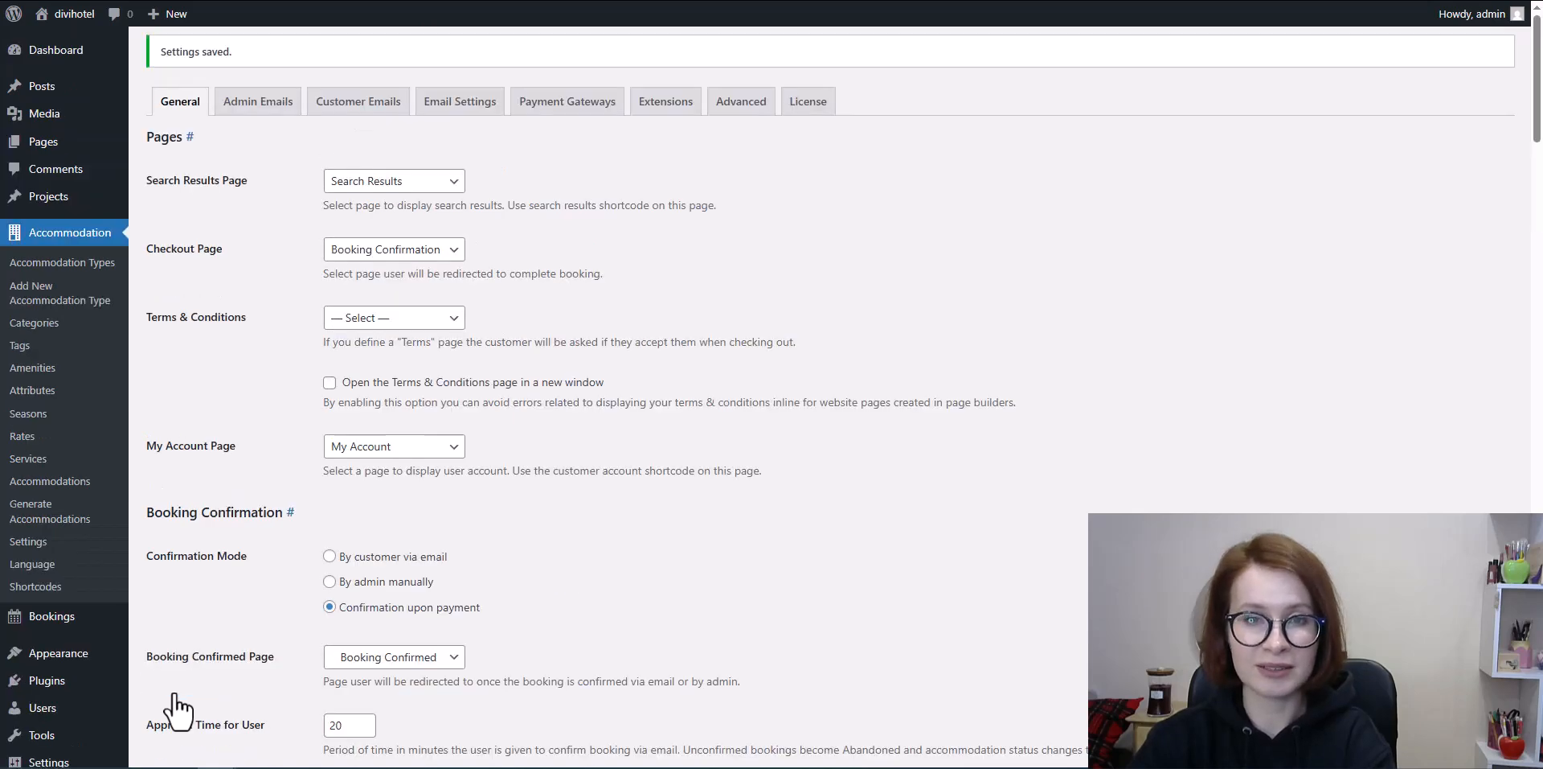
- Enable the Pay on Arrival and Direct Bank Transfer payment gateways and save the changes
left_click(556, 64)
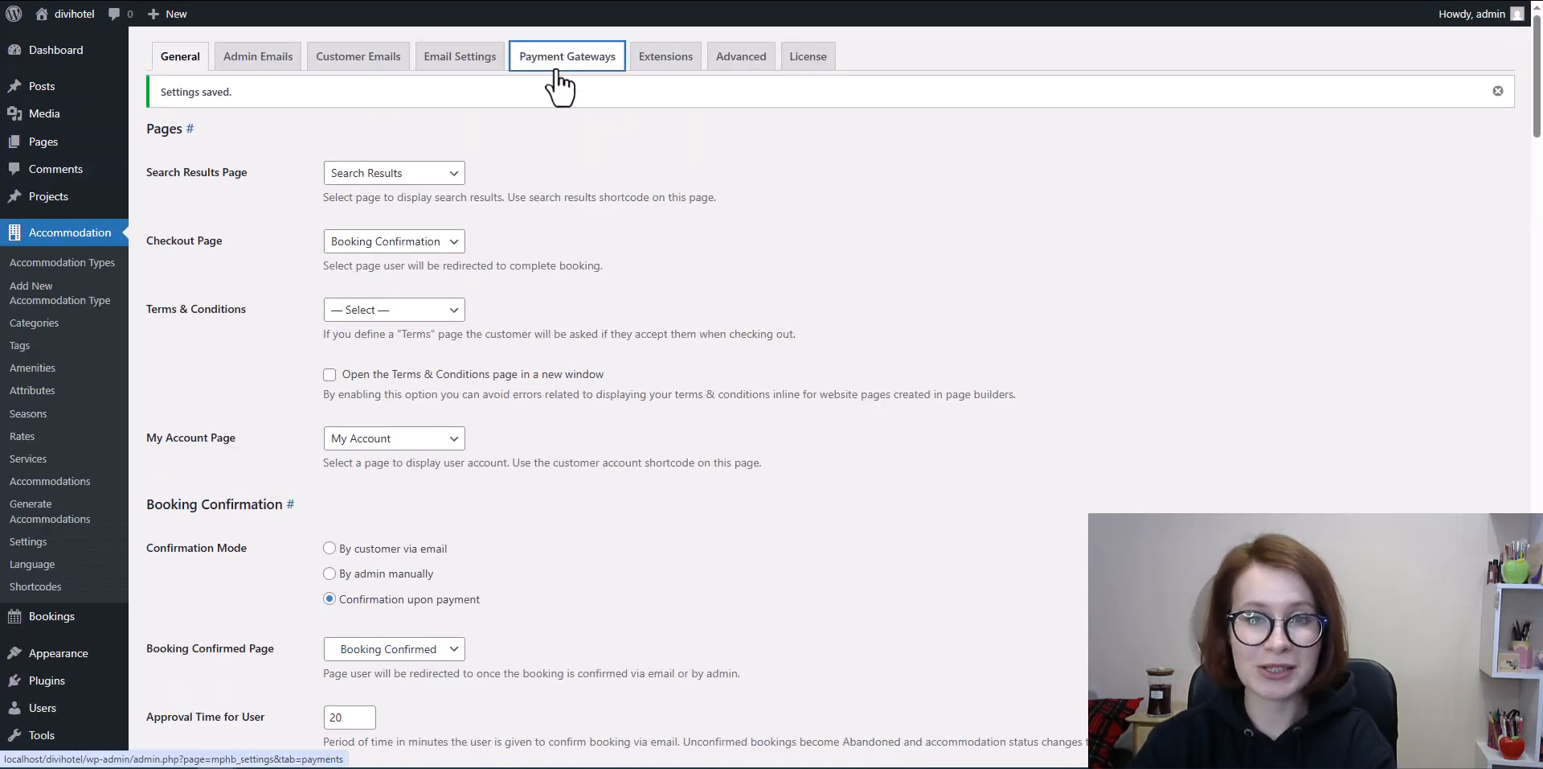
left_click(322, 101)
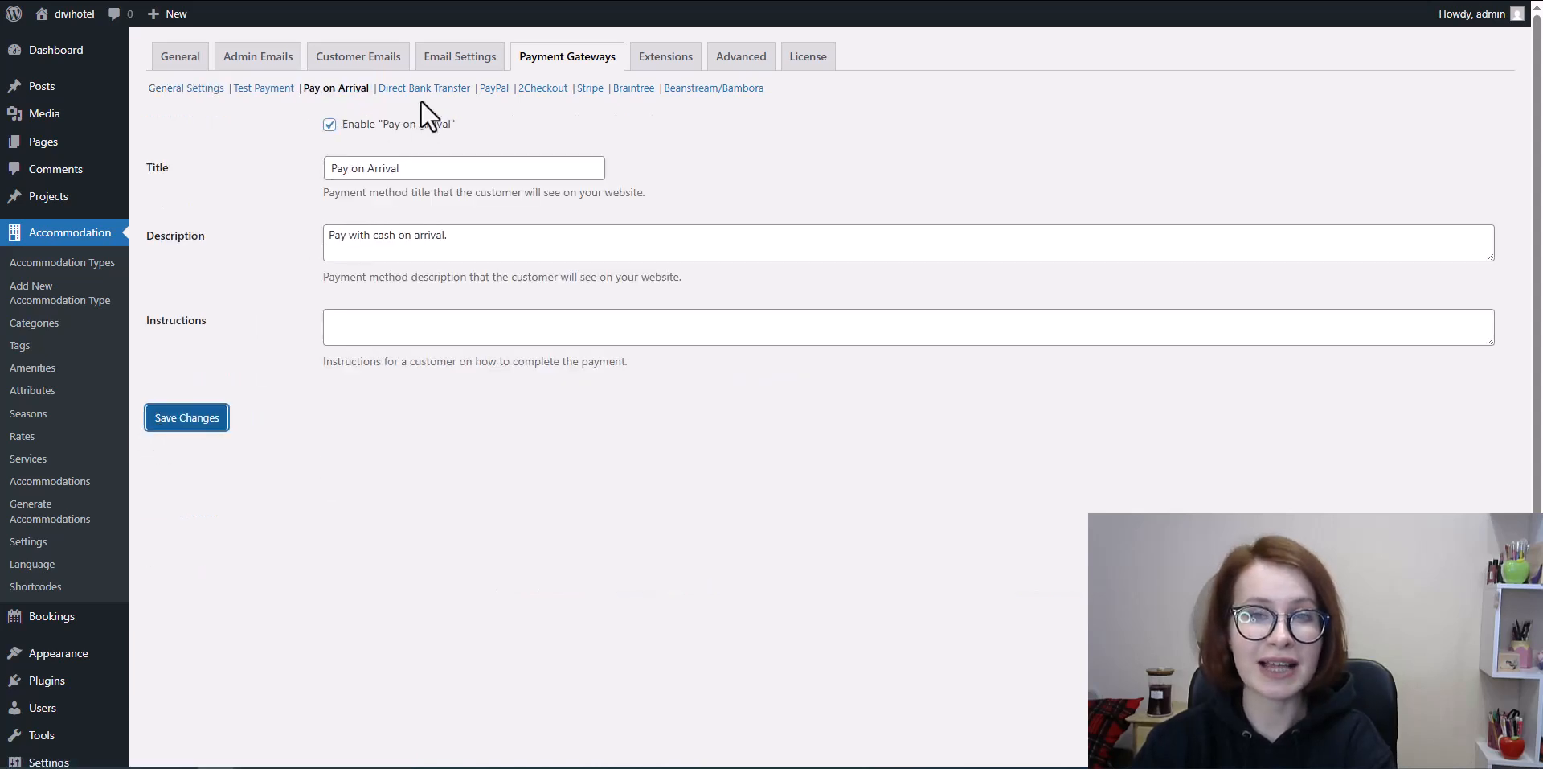
left_click(424, 136)
left_click(329, 125)
scroll(251, 505, "down", 7)
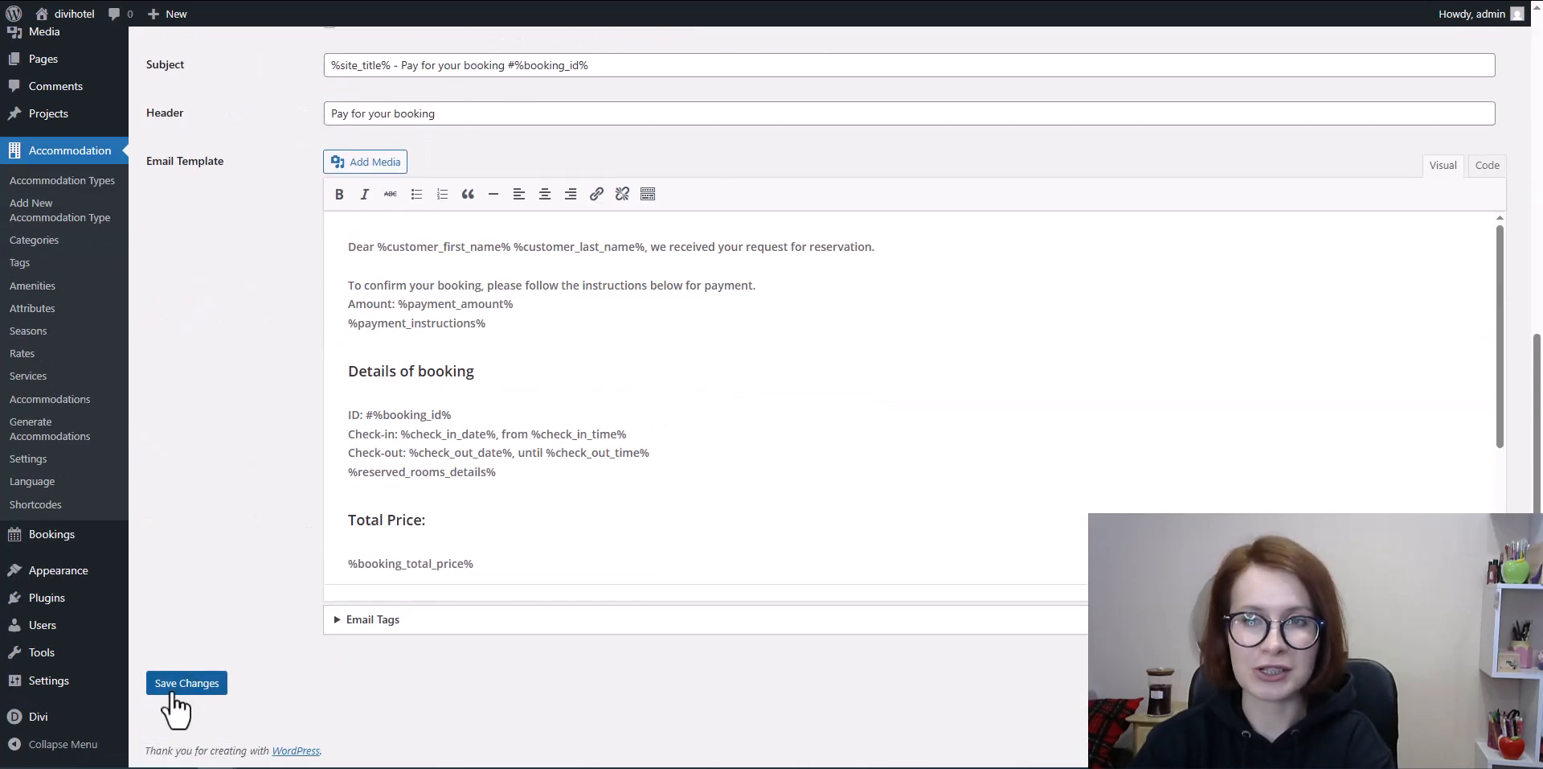
scroll(249, 563, "up", 8)
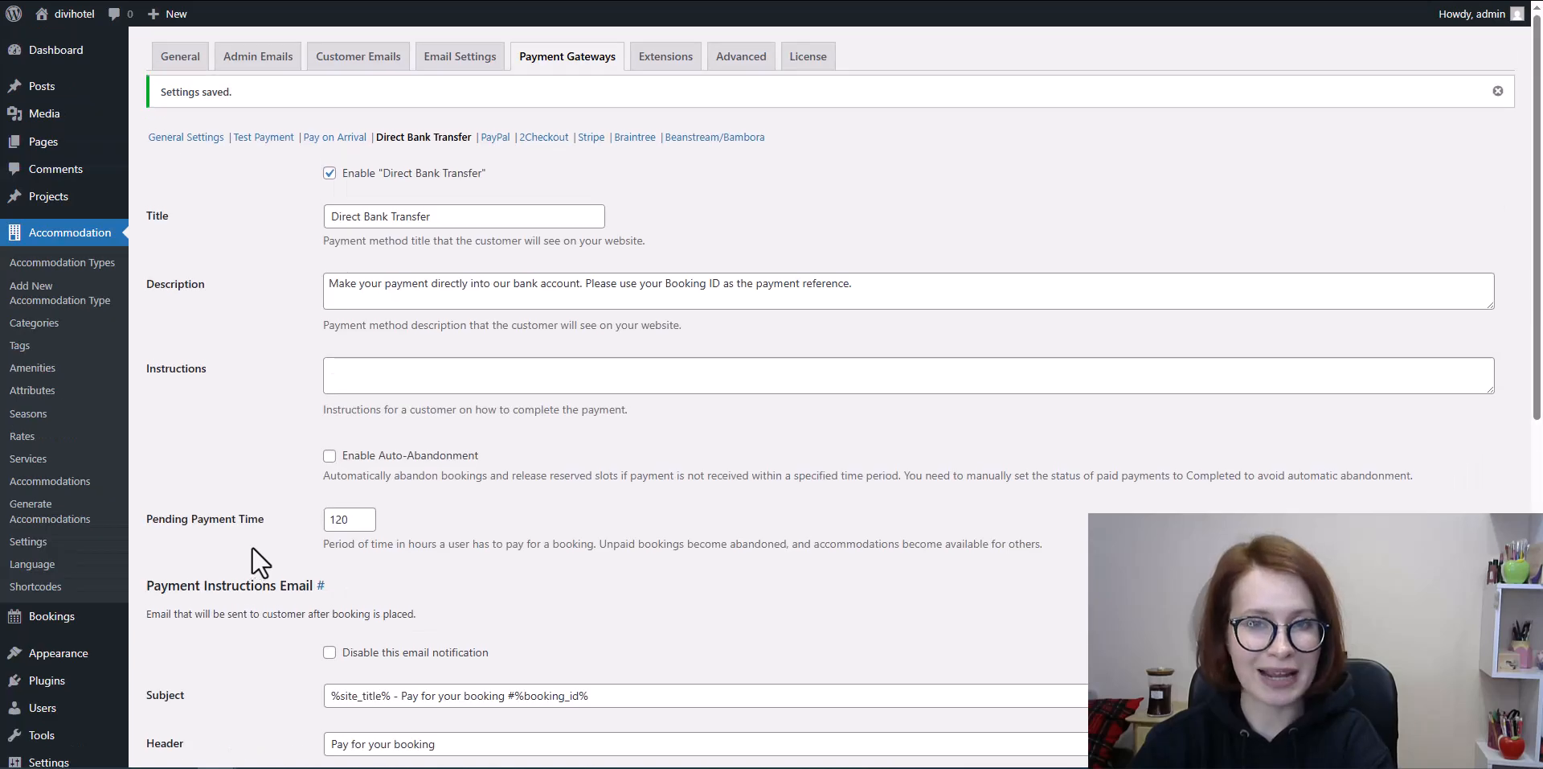
- Enable Pay by Card (Stripe) in Sandbox Mode, enter the public and secret API keys, and save the gateway settings
left_click(593, 145)
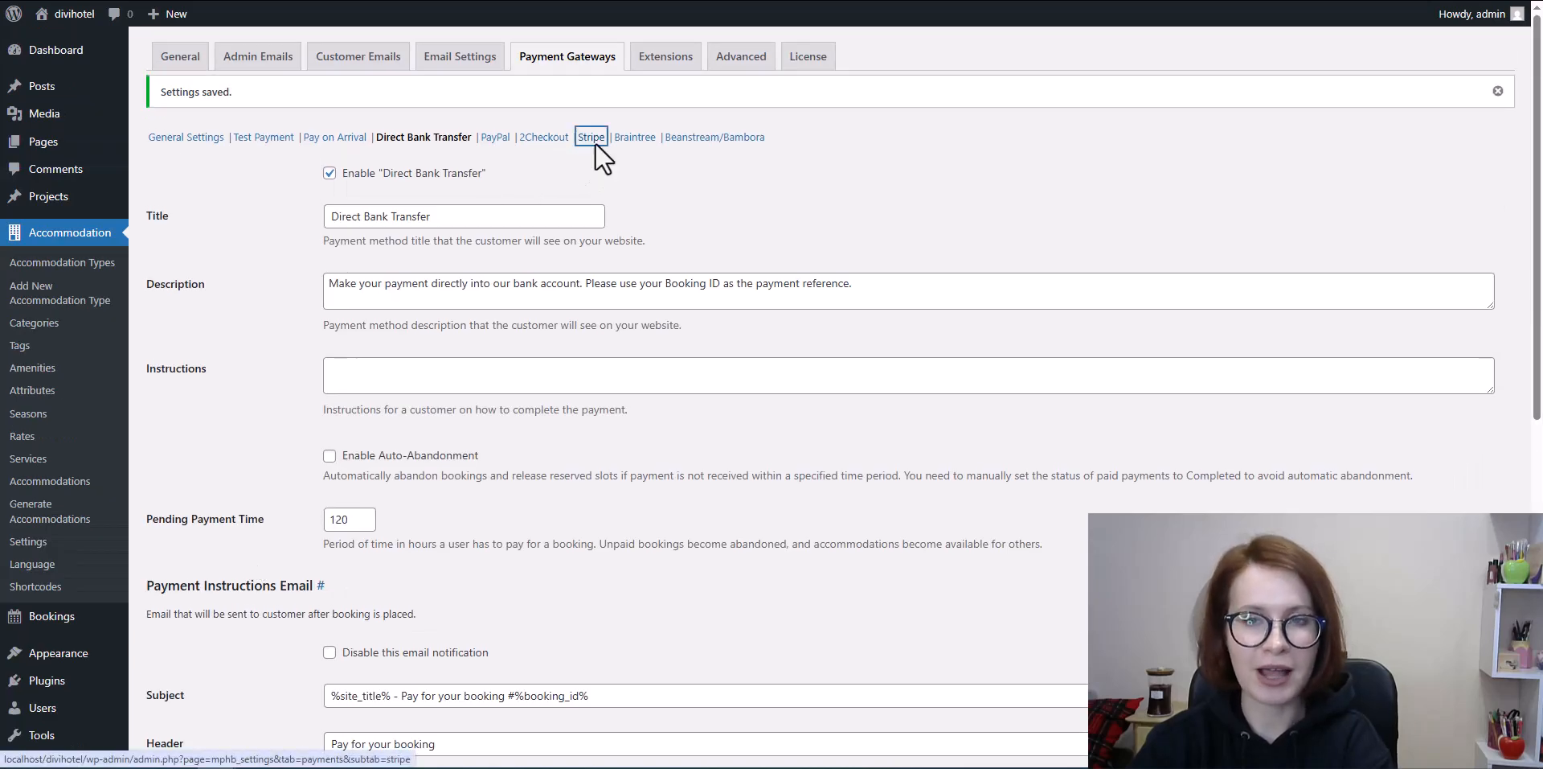
left_click(330, 156)
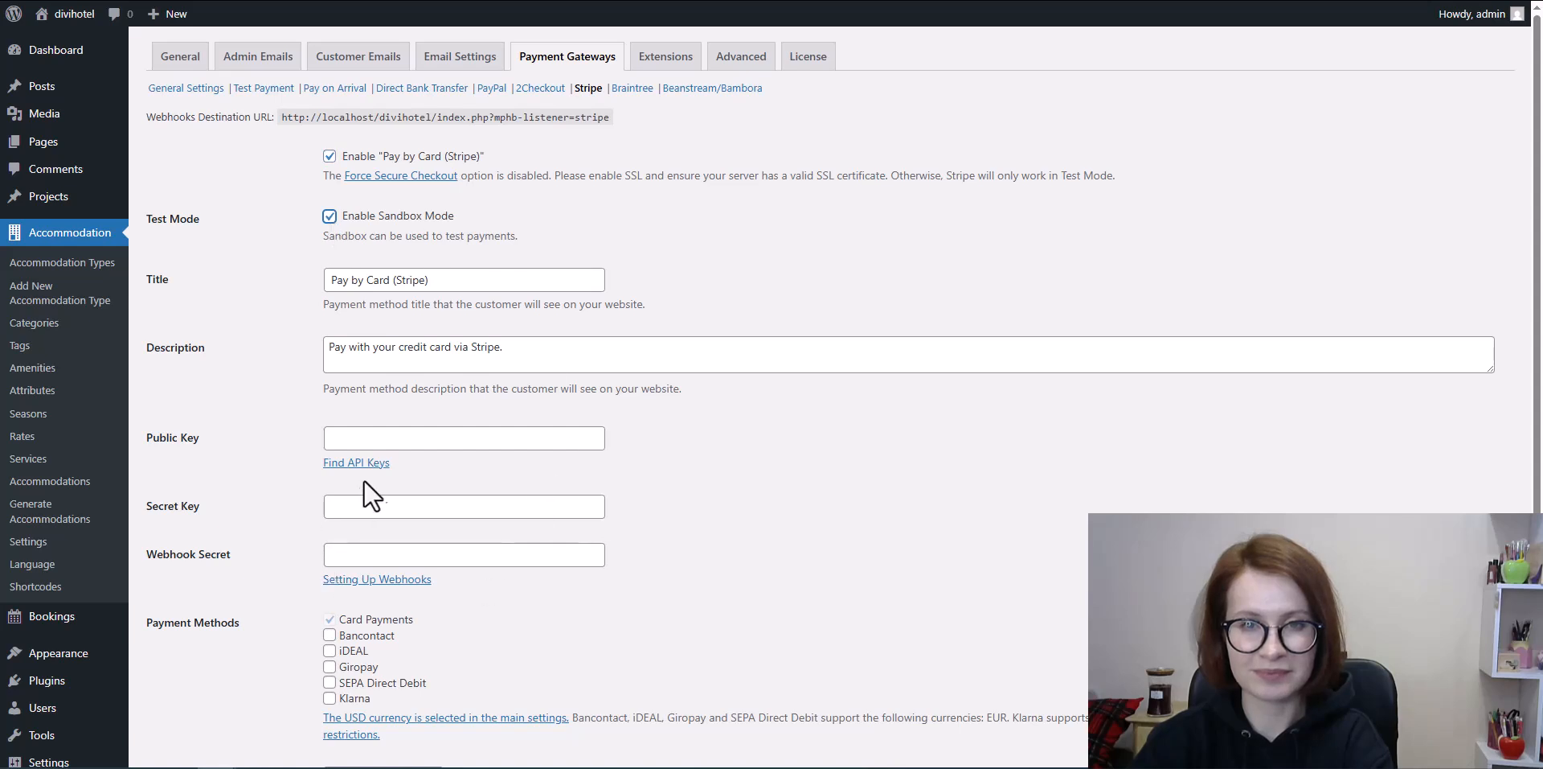
left_click(388, 437)
left_click(440, 487)
left_click(403, 502)
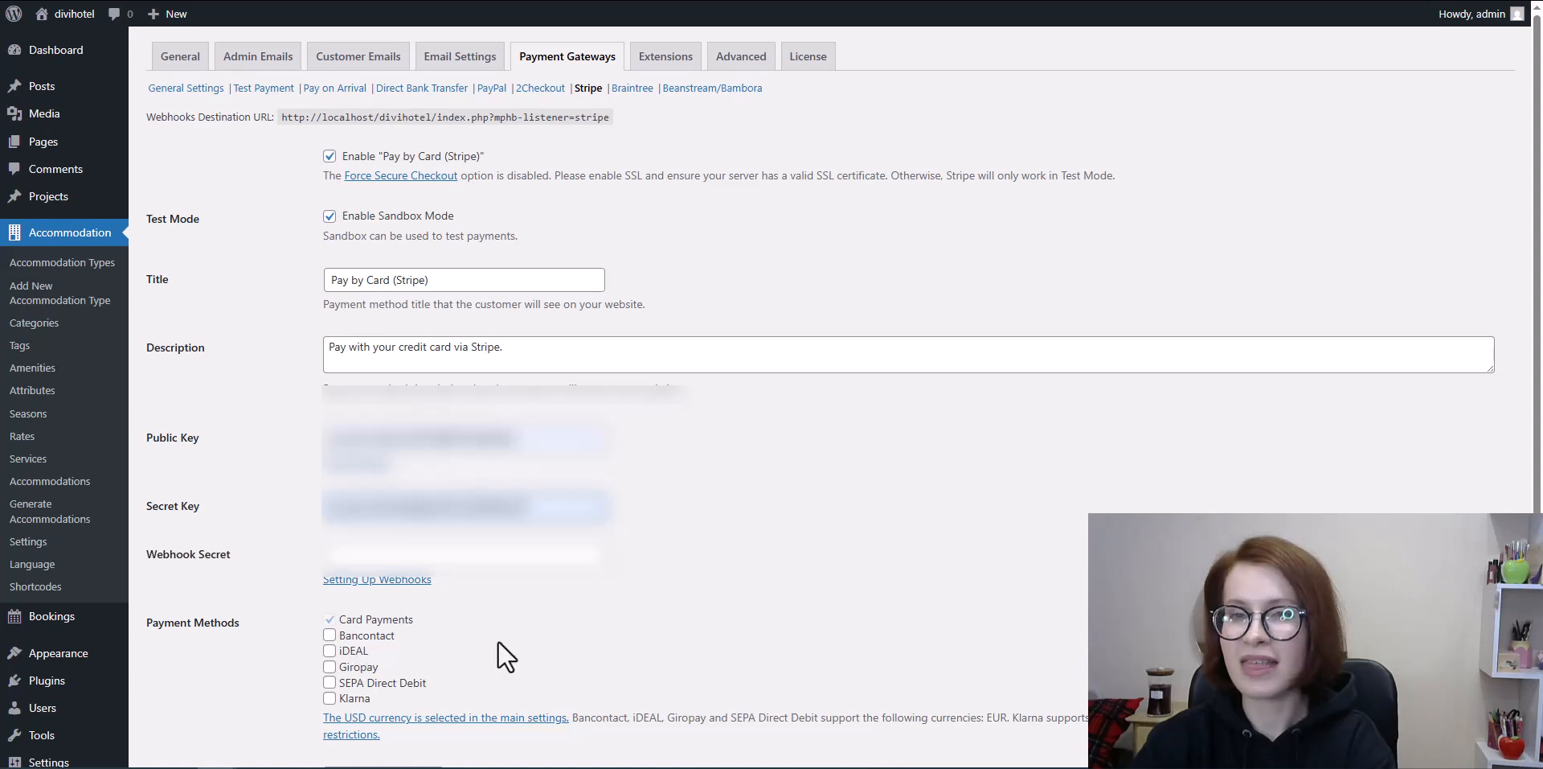
scroll(495, 639, "down", 1)
scroll(490, 637, "down", 2)
left_click(205, 698)
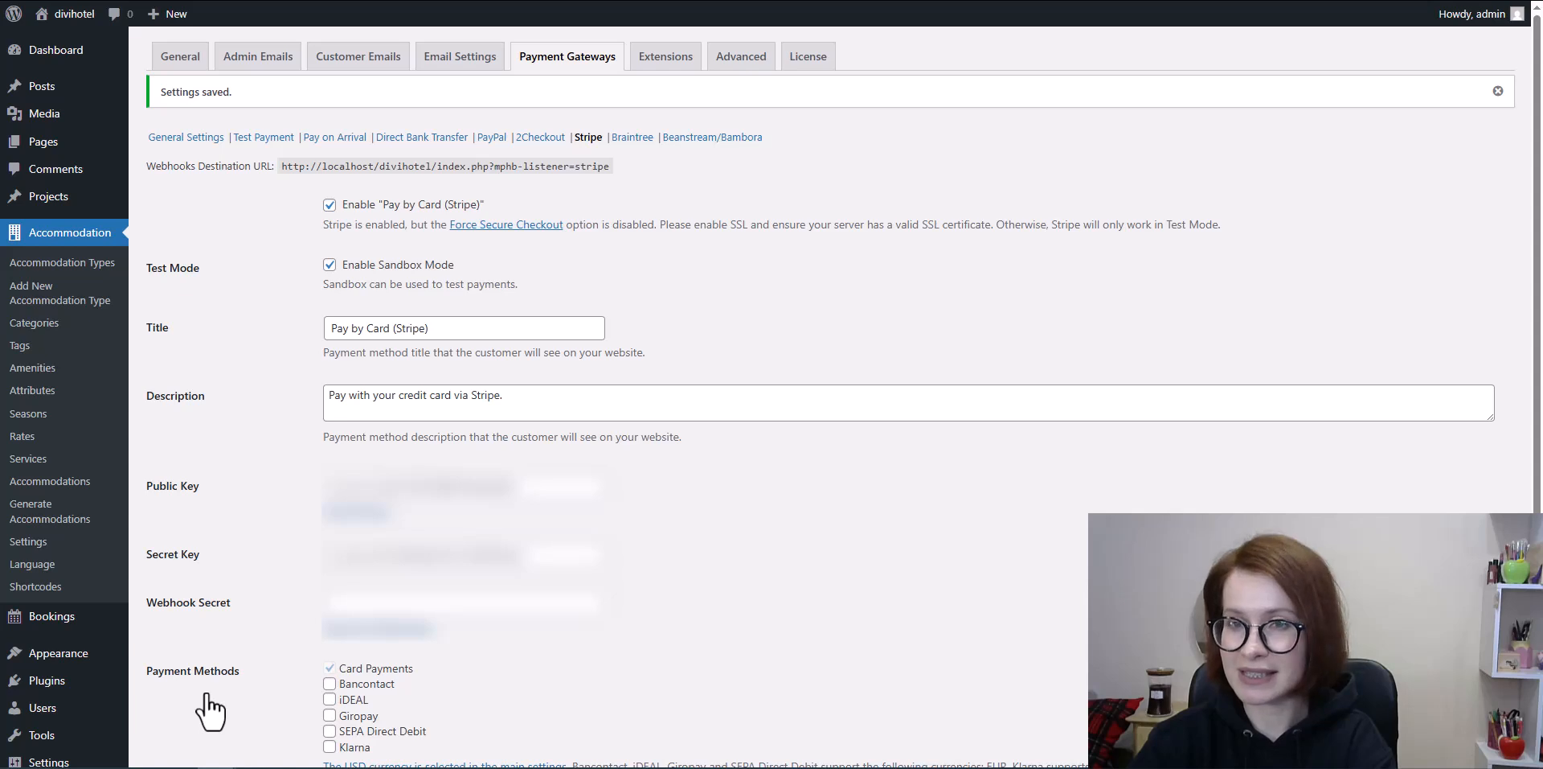
- Create a new page titled Home and publish it
left_click(21, 157)
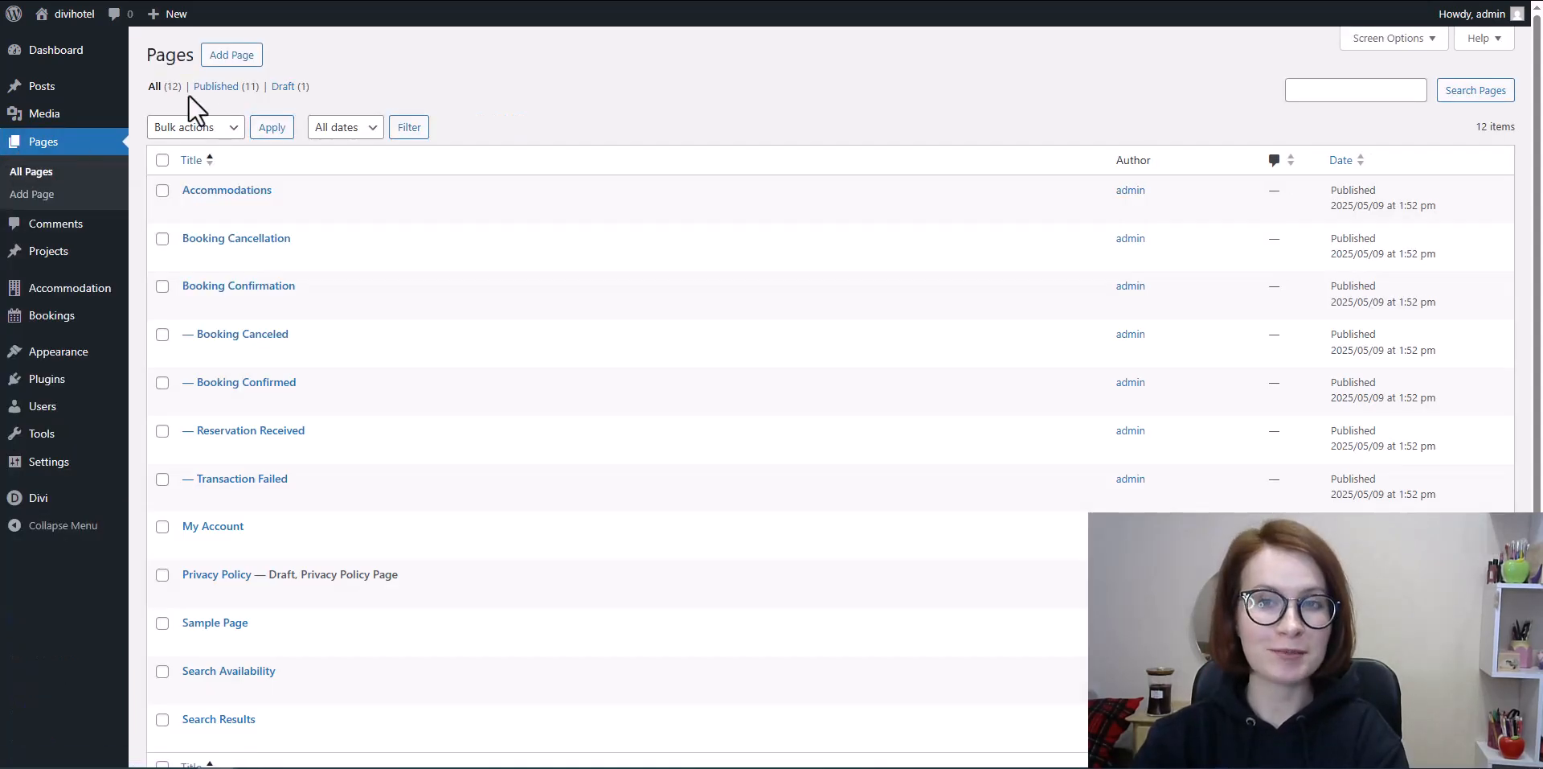
left_click(228, 63)
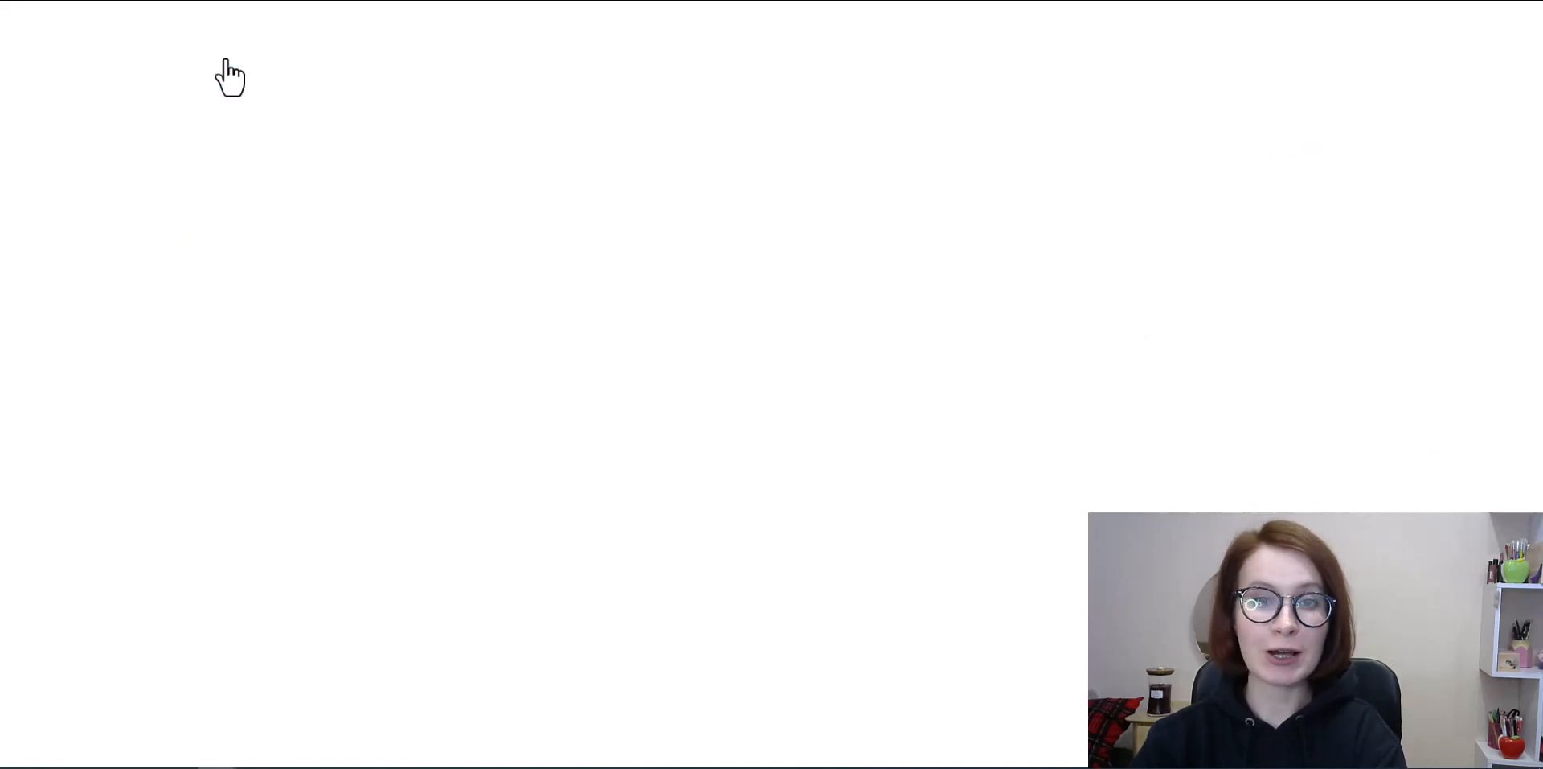
left_click(369, 101)
type("Home")
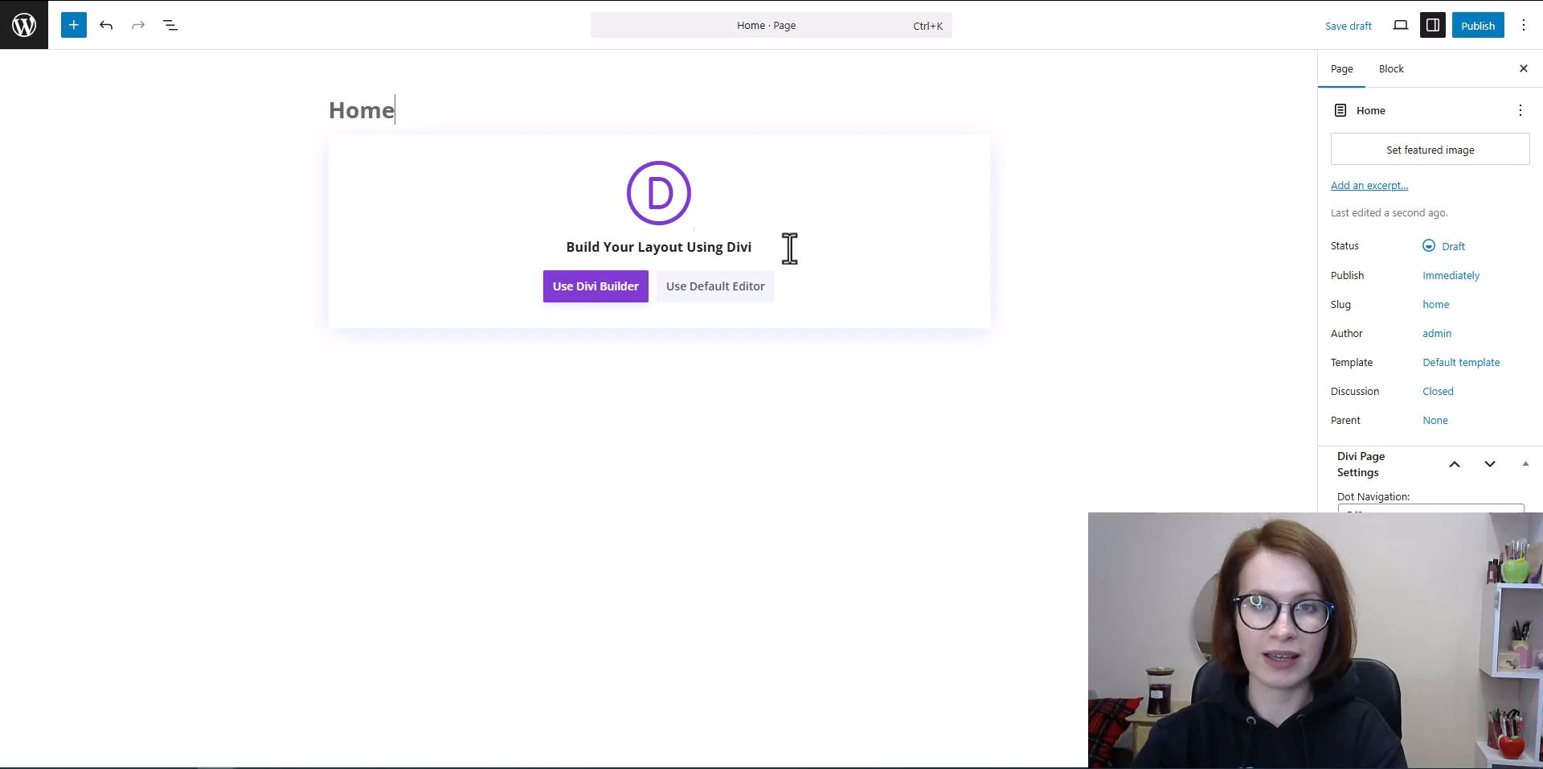
left_click(1480, 27)
left_click(1483, 27)
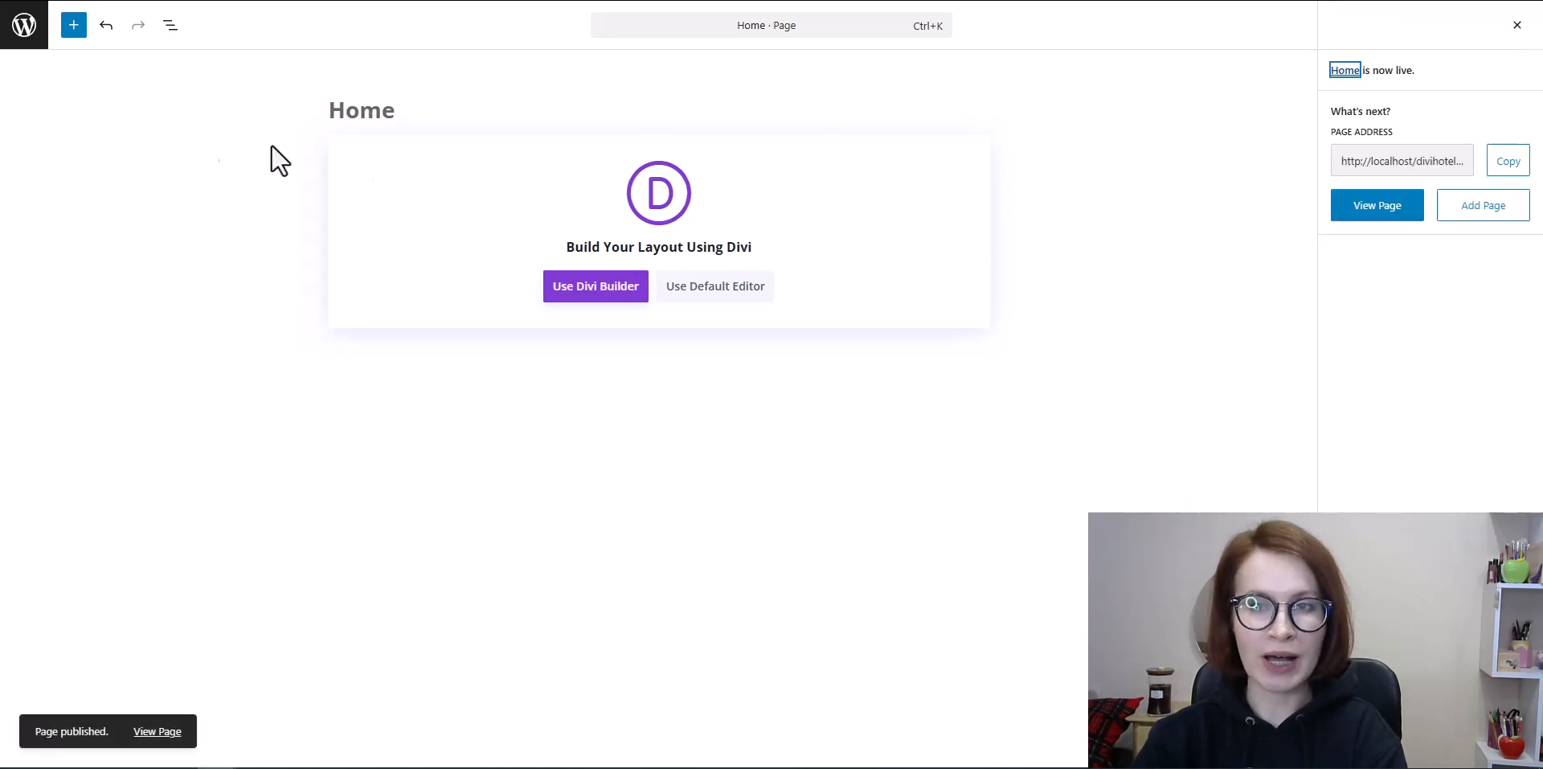
- Return to the page list, add a page titled Blog and publish it
left_click(26, 33)
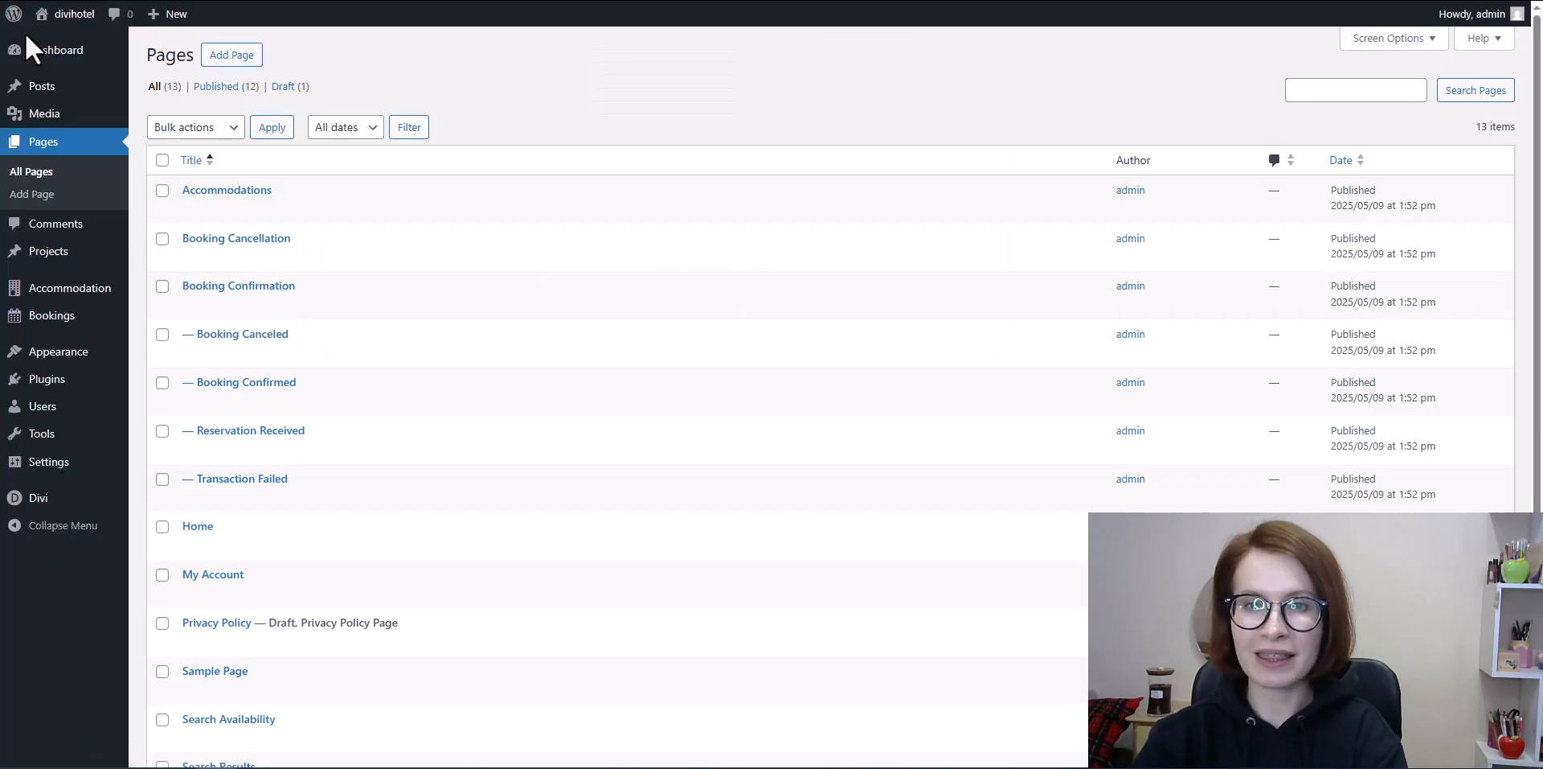
left_click(233, 62)
type("Blog")
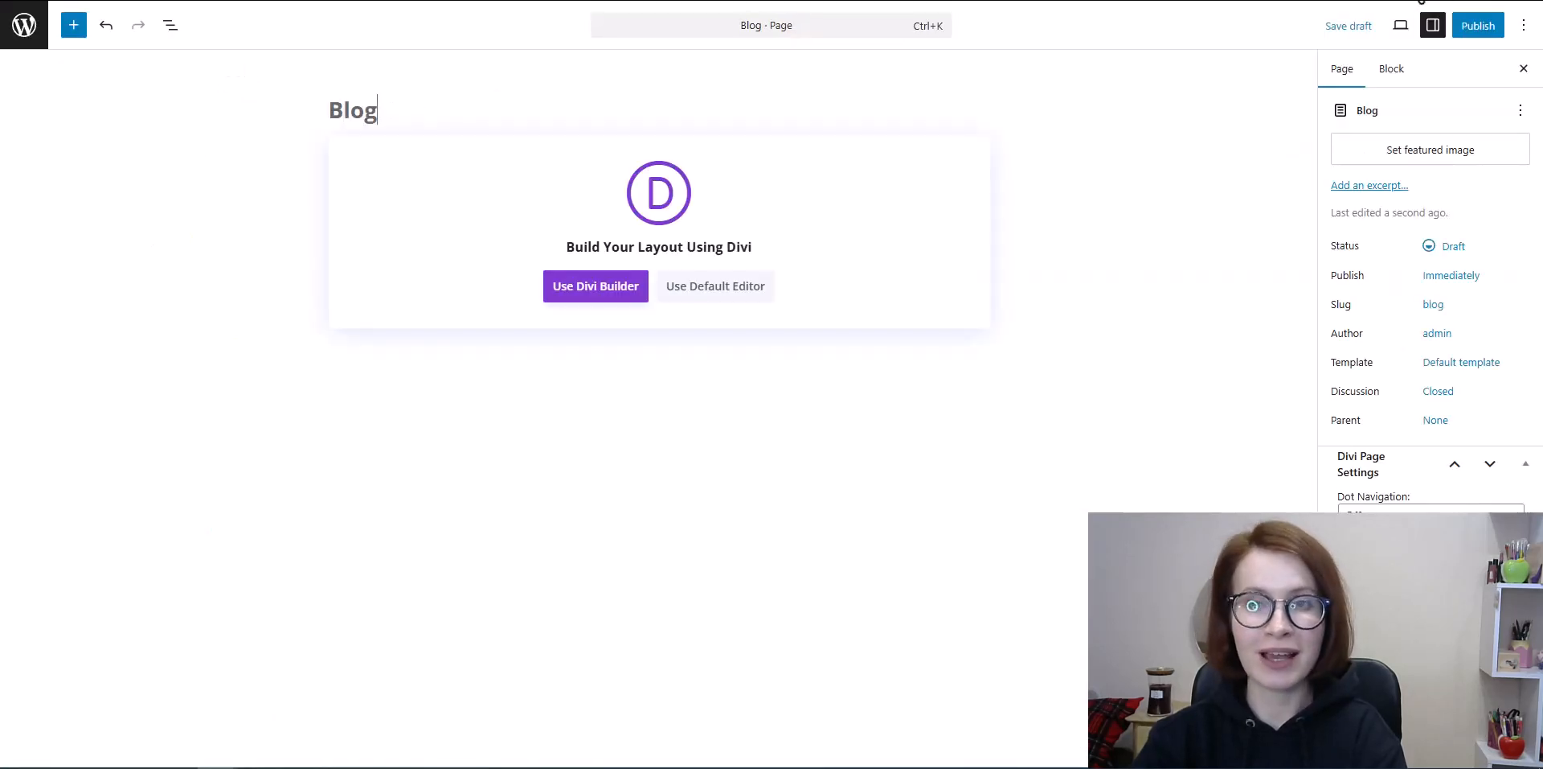
left_click(1468, 32)
left_click(1472, 33)
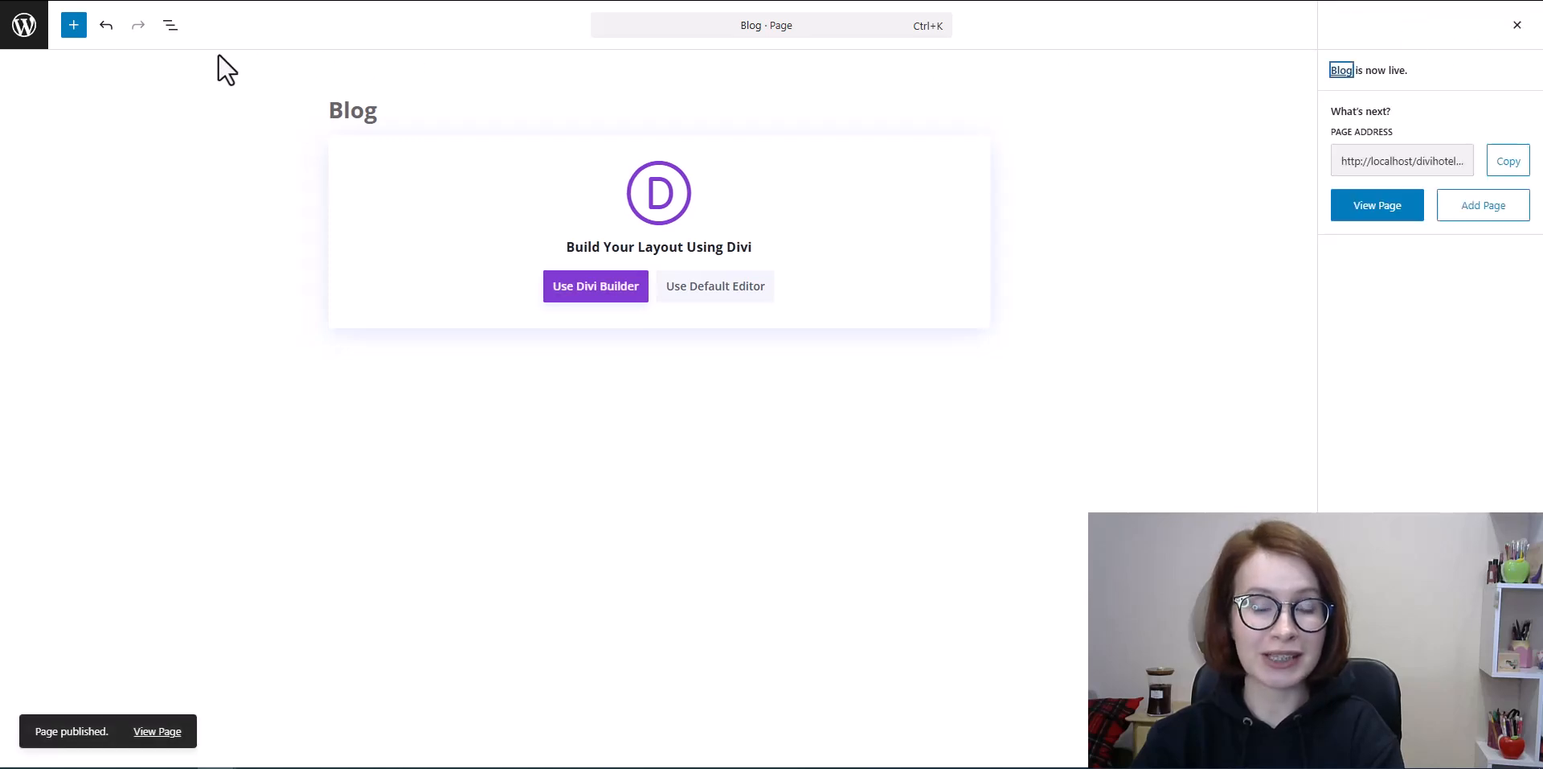
- In the Reading settings, use a static page with Home as the homepage and Blog as the posts page, and save
left_click(18, 45)
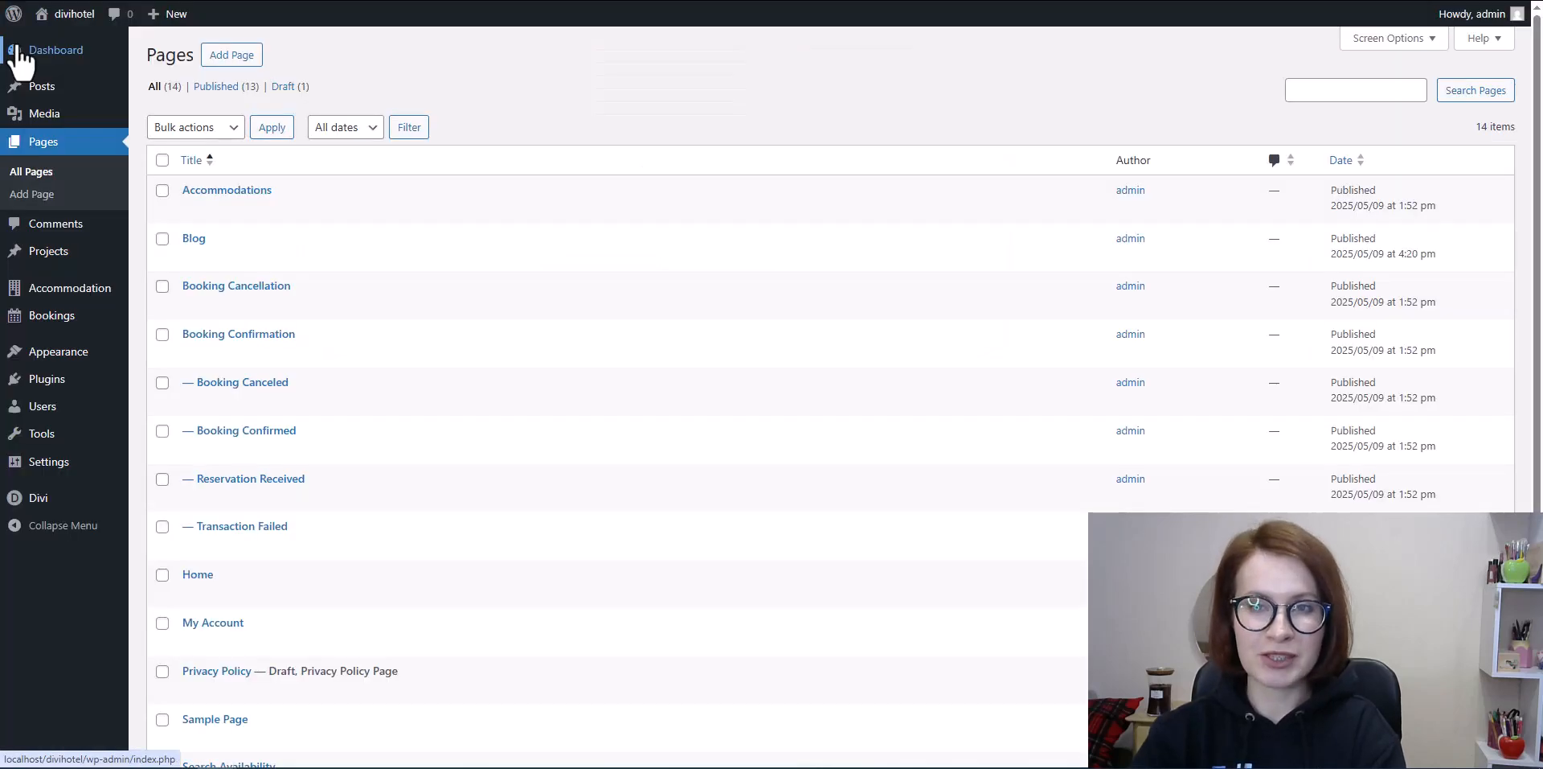
mouse_move(17, 469)
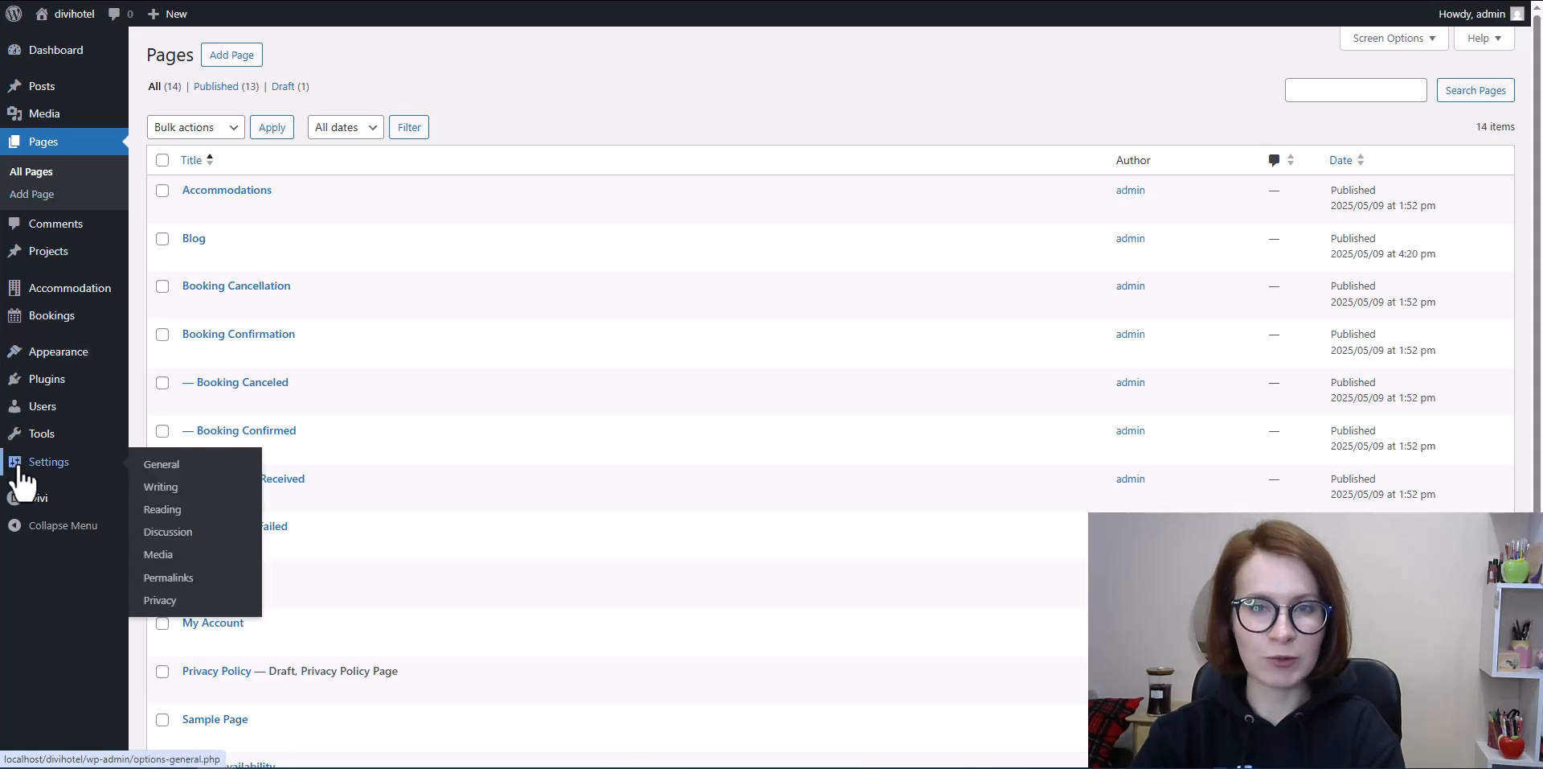
left_click(161, 509)
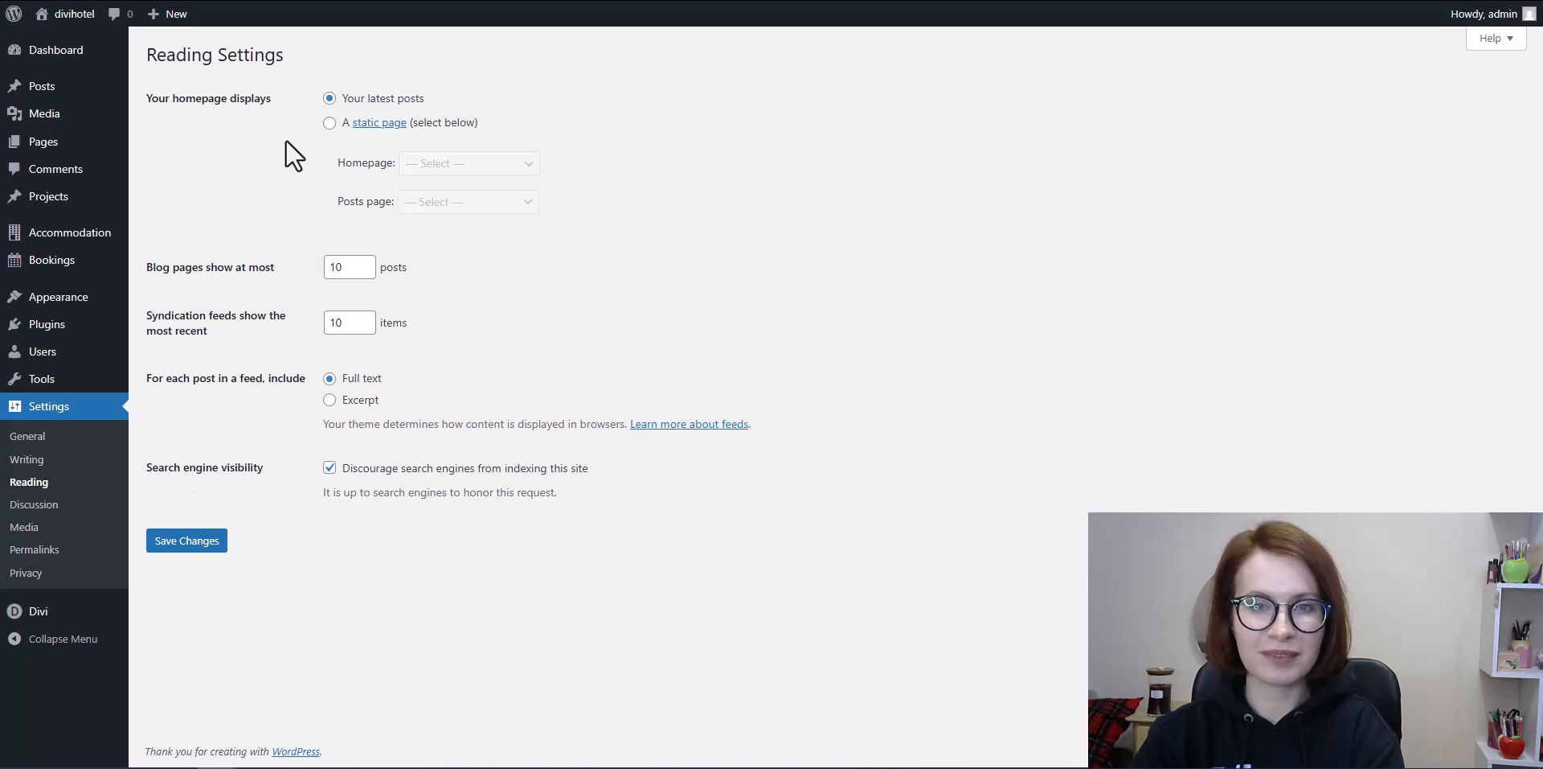
left_click(330, 122)
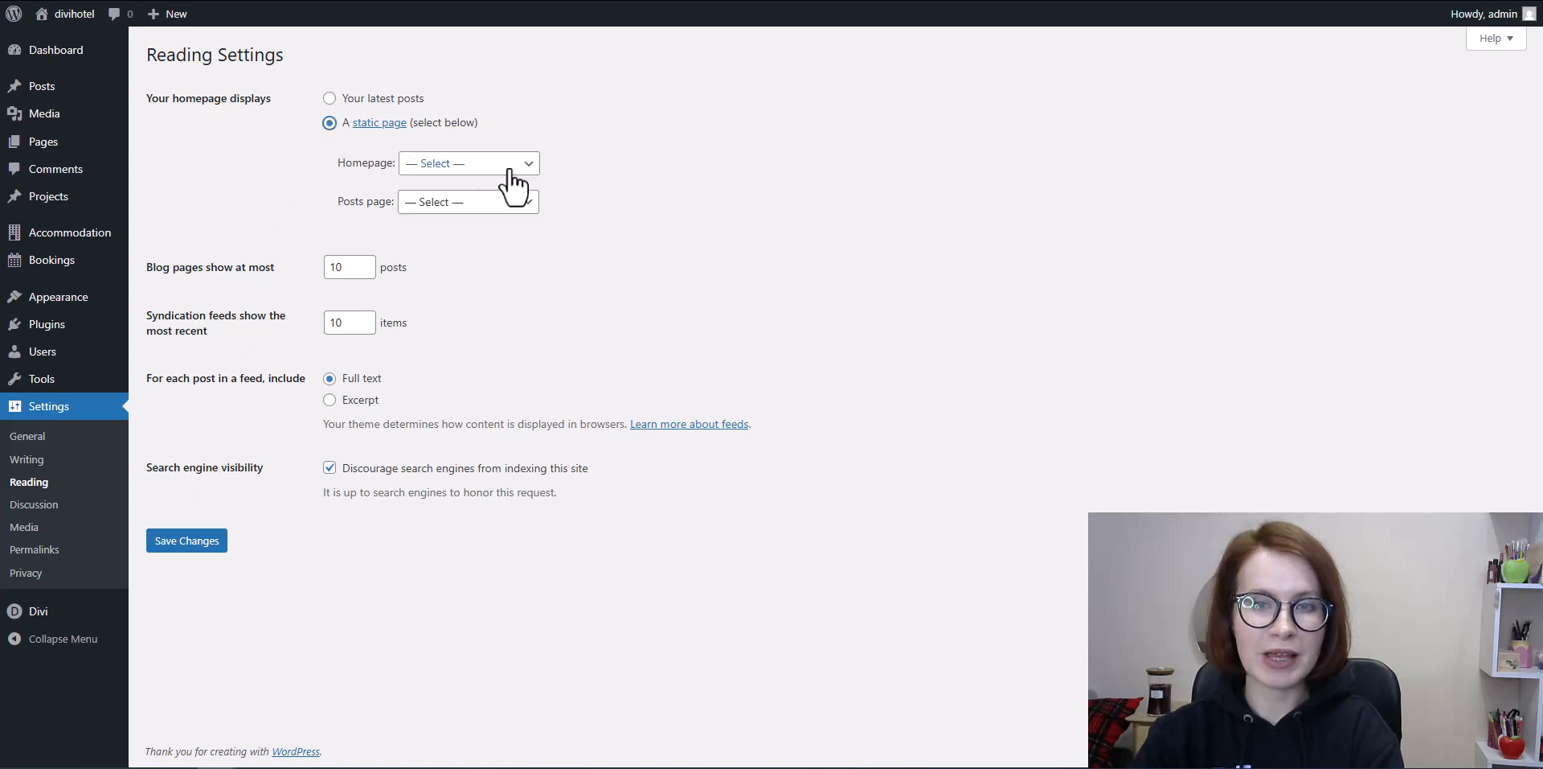
left_click(509, 165)
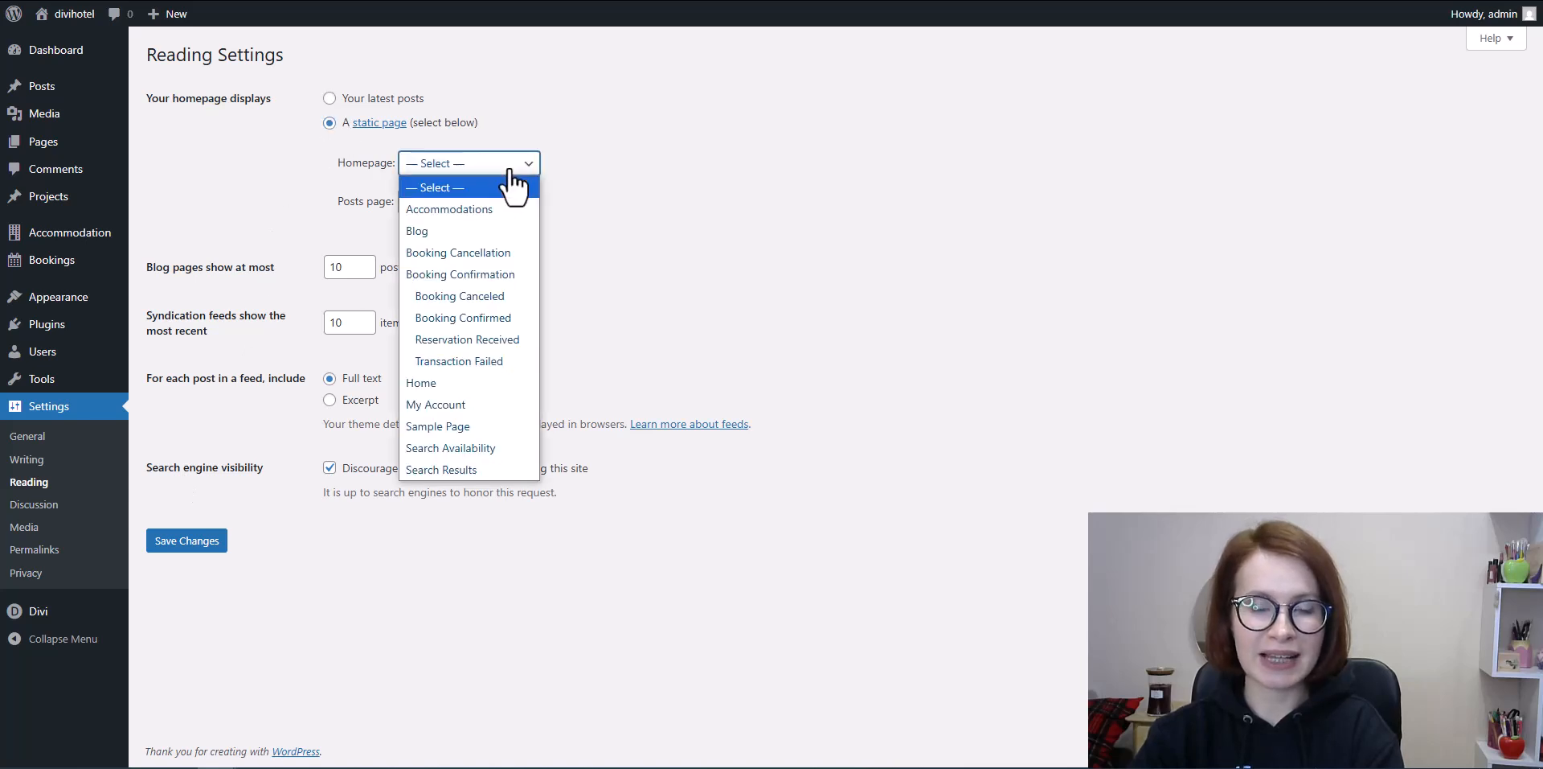
left_click(437, 382)
left_click(511, 205)
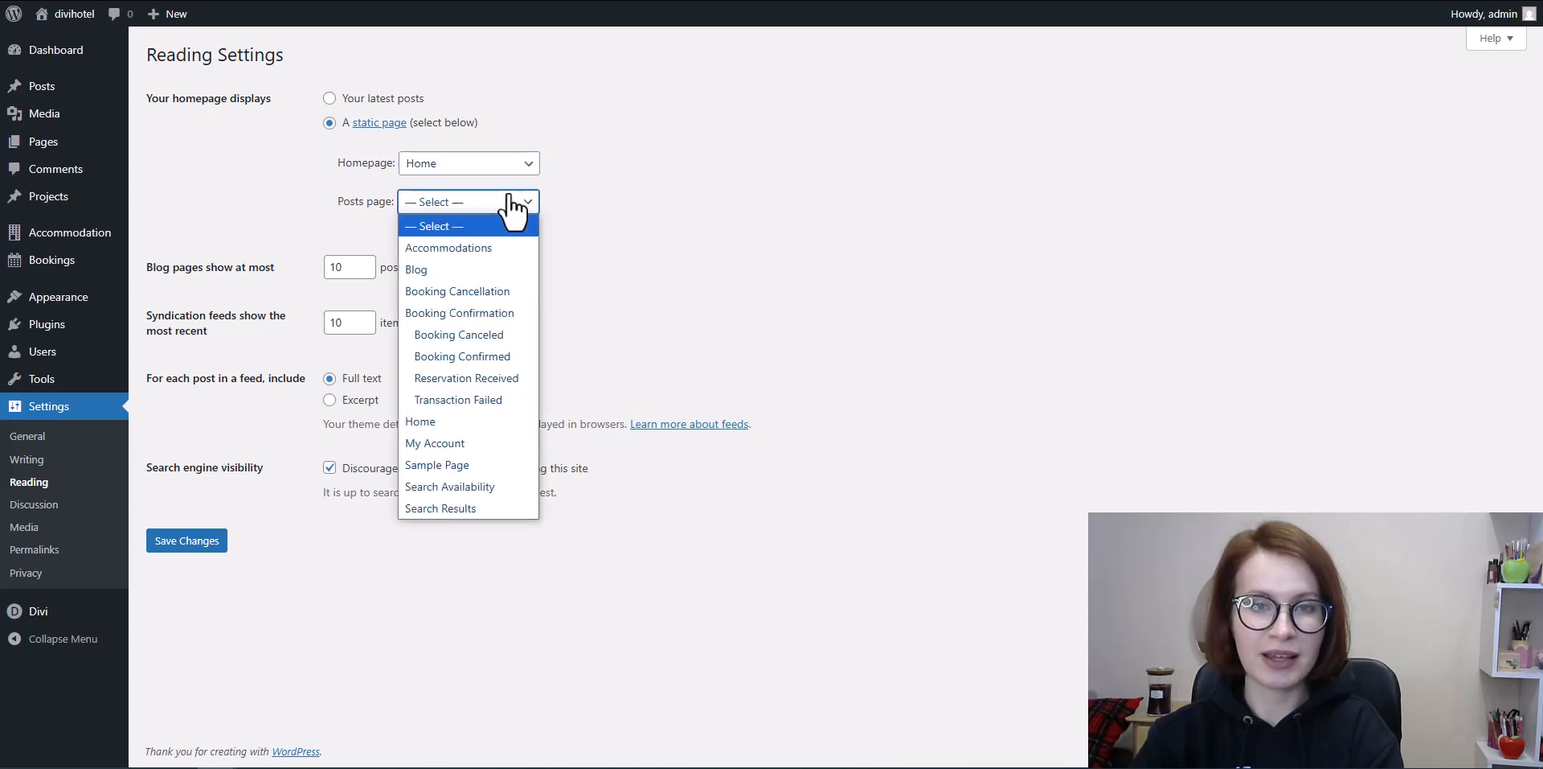
left_click(496, 269)
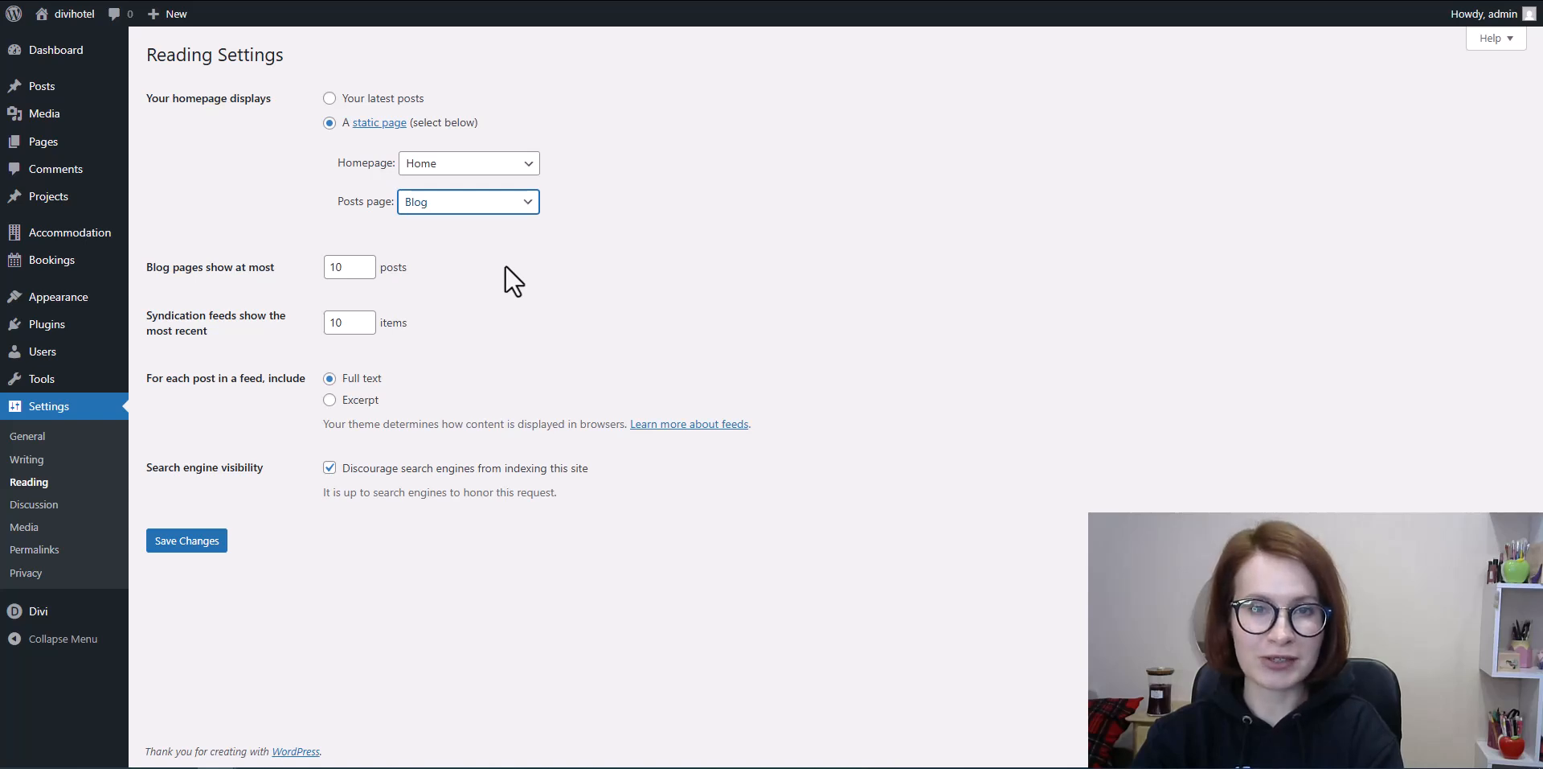
left_click(178, 546)
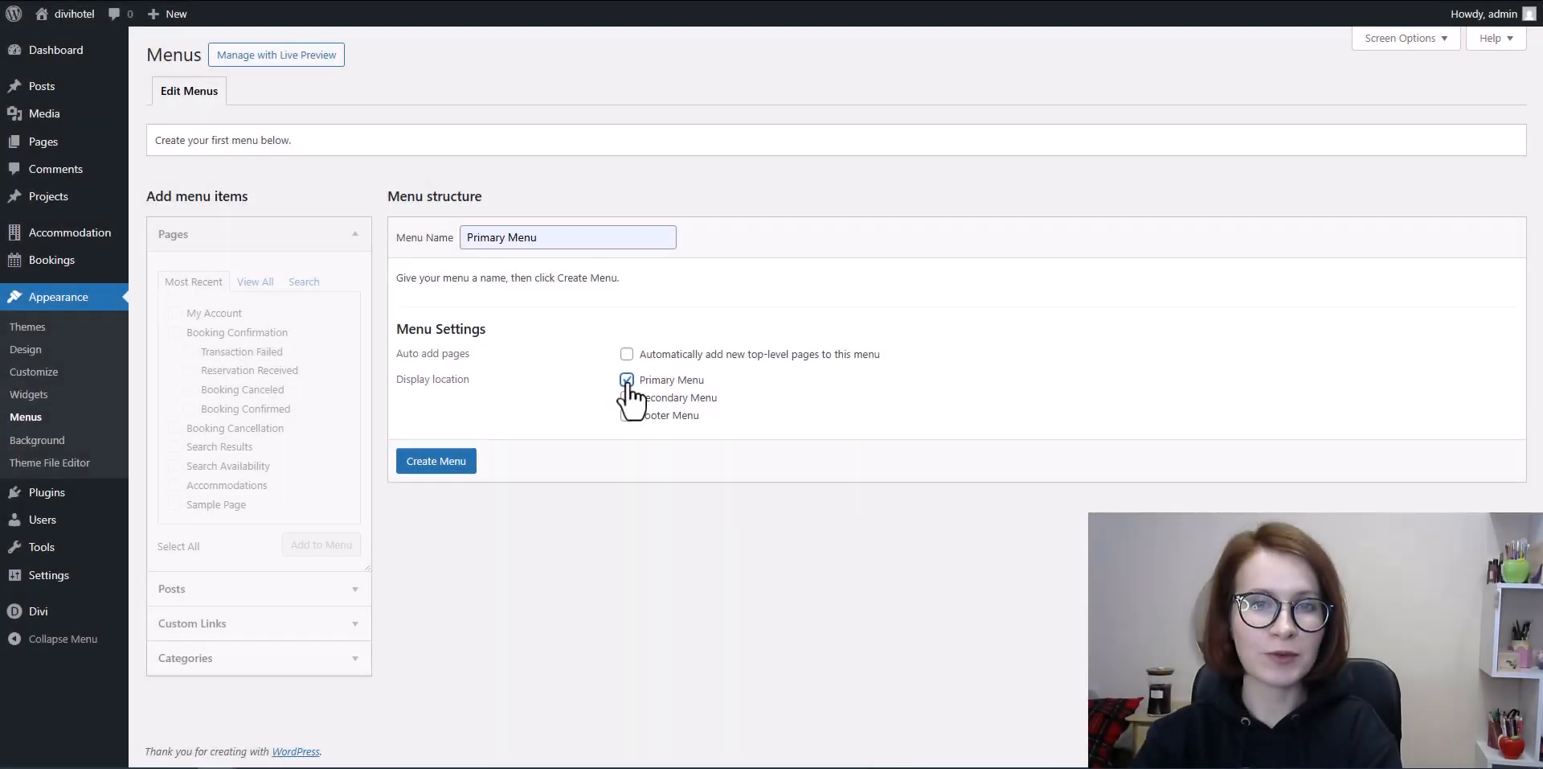
- Create the Primary Menu and add the Home, Blog, Accommodations and My Account pages to it
left_click(435, 470)
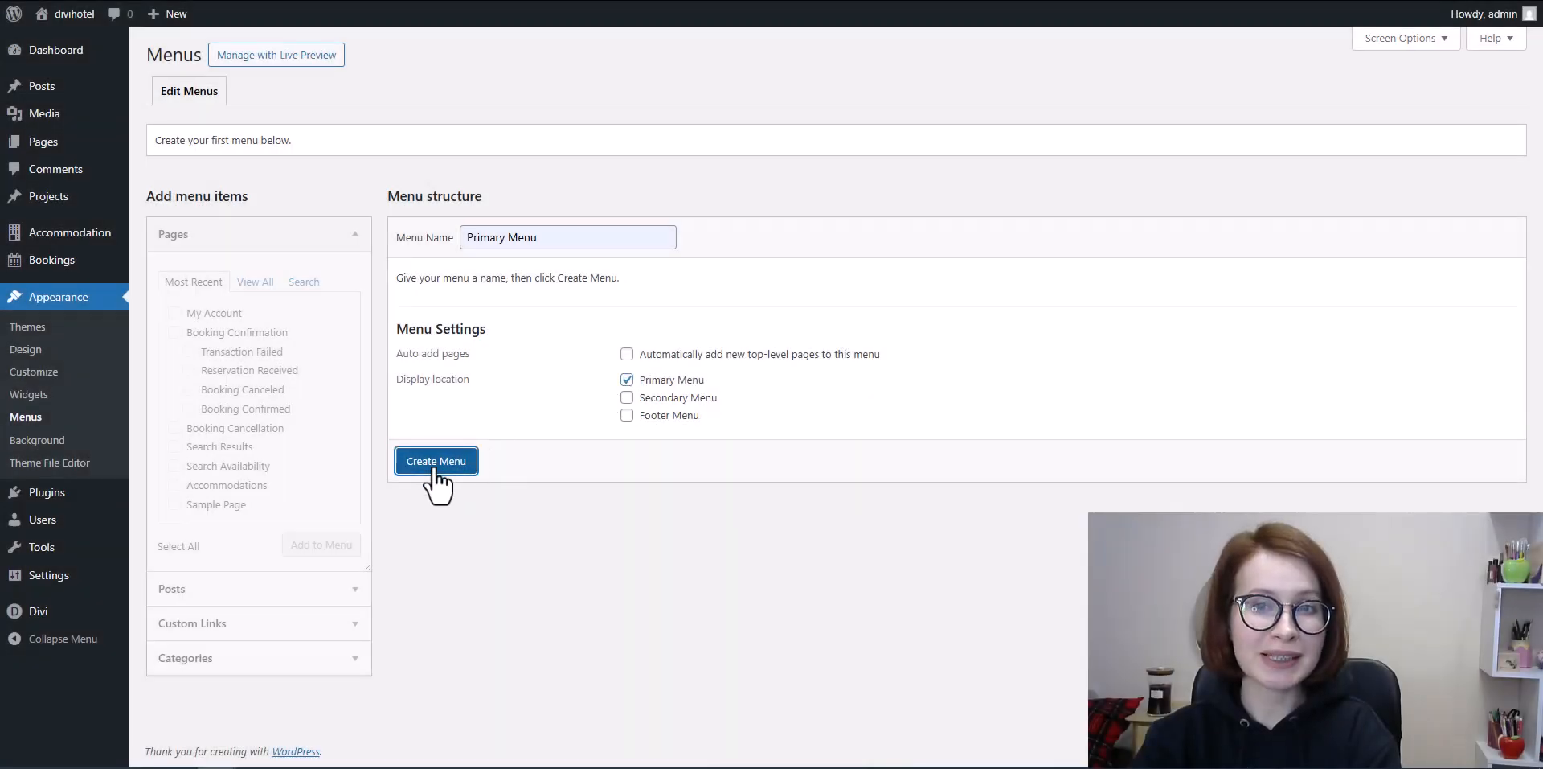
left_click(256, 281)
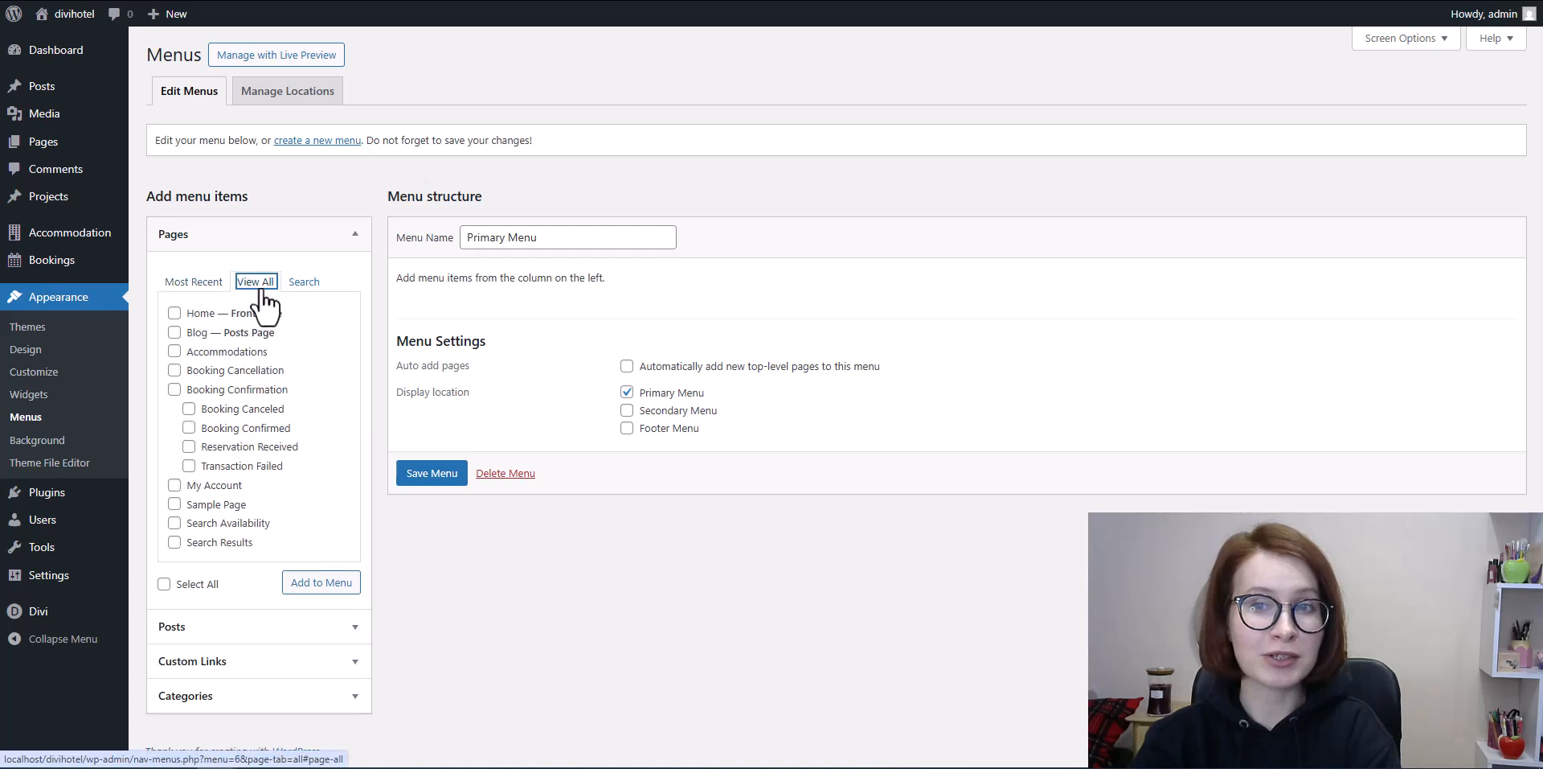
left_click(175, 315)
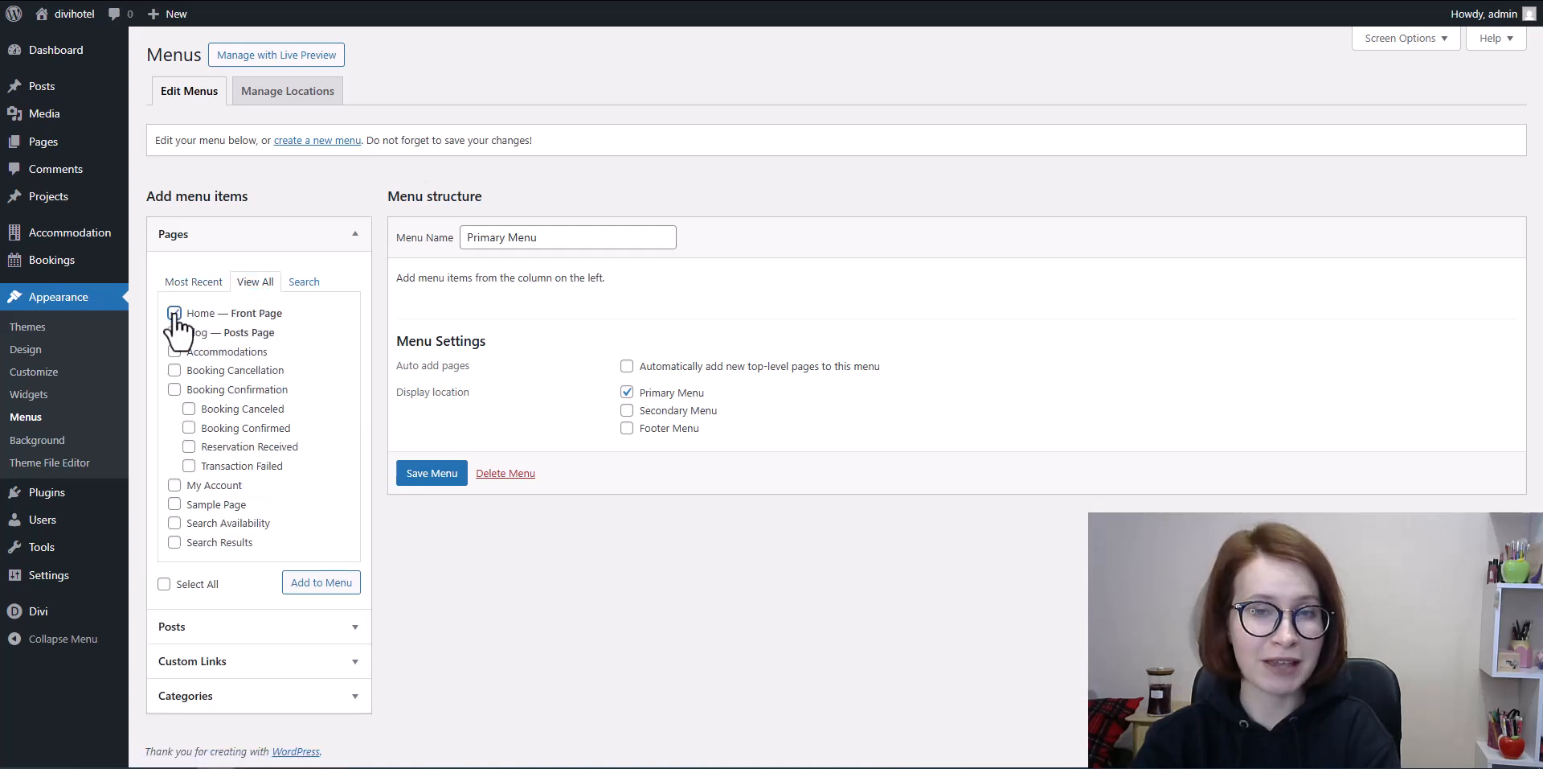
left_click(174, 332)
left_click(175, 351)
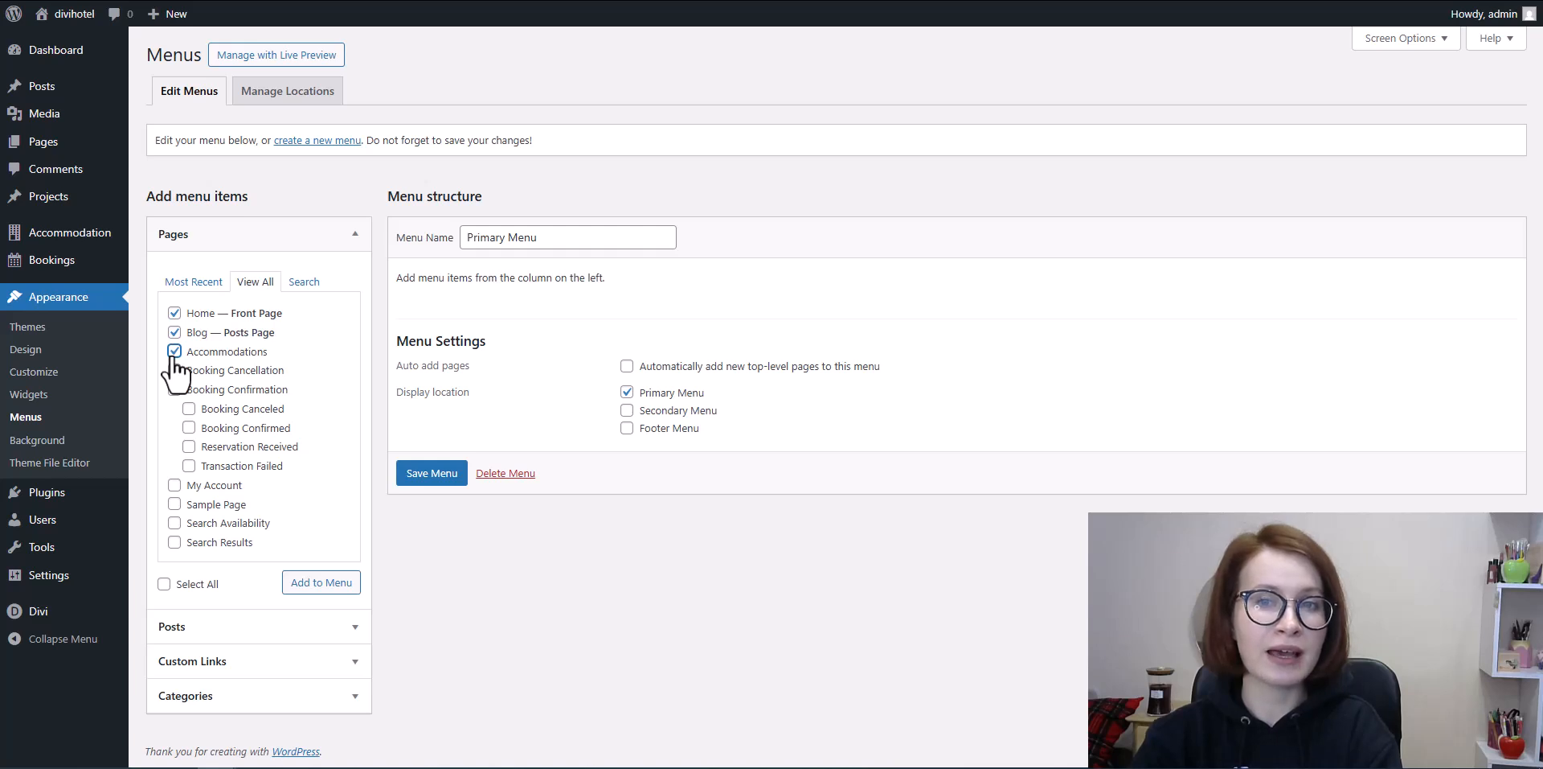
left_click(174, 486)
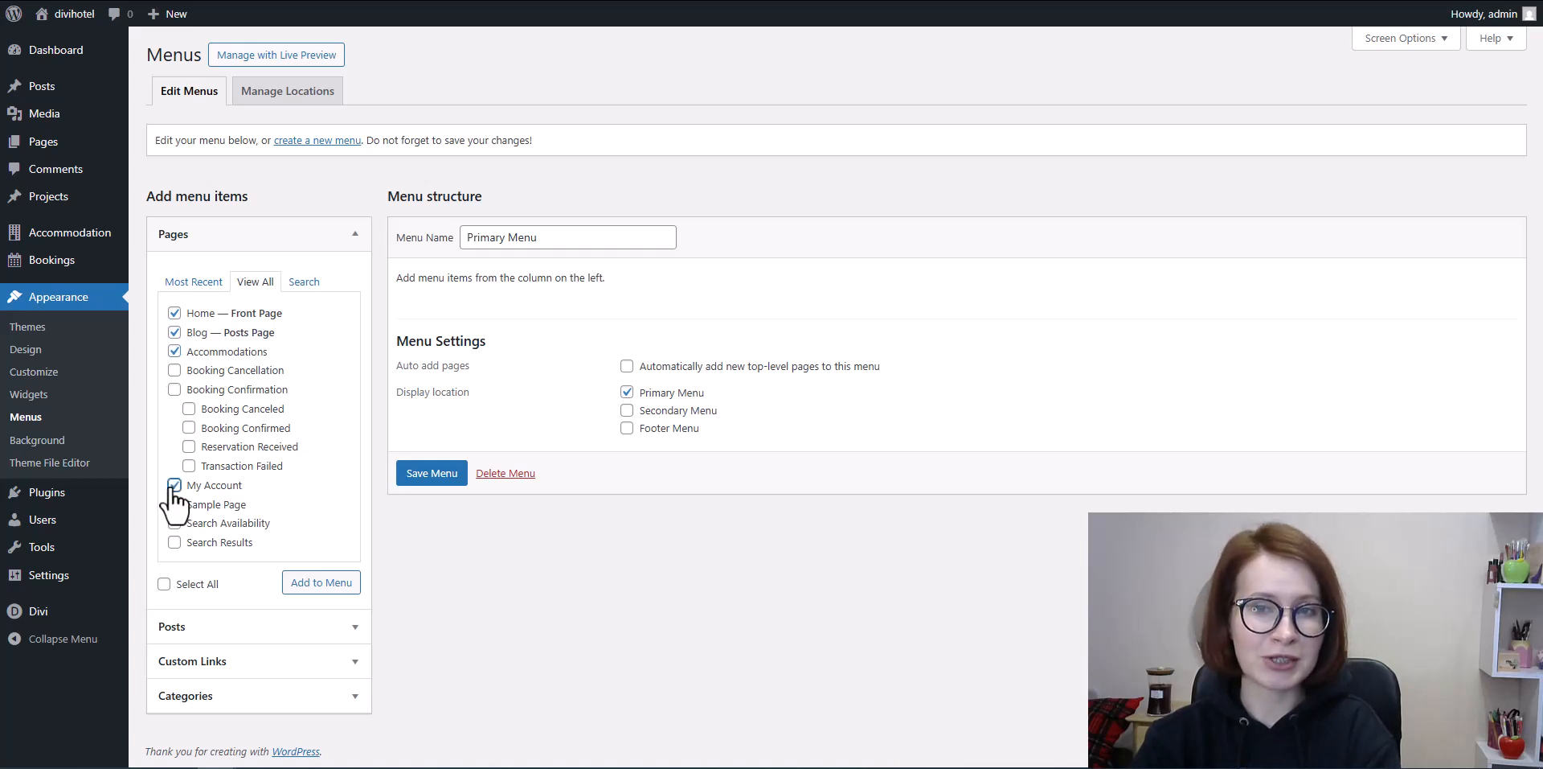
left_click(314, 590)
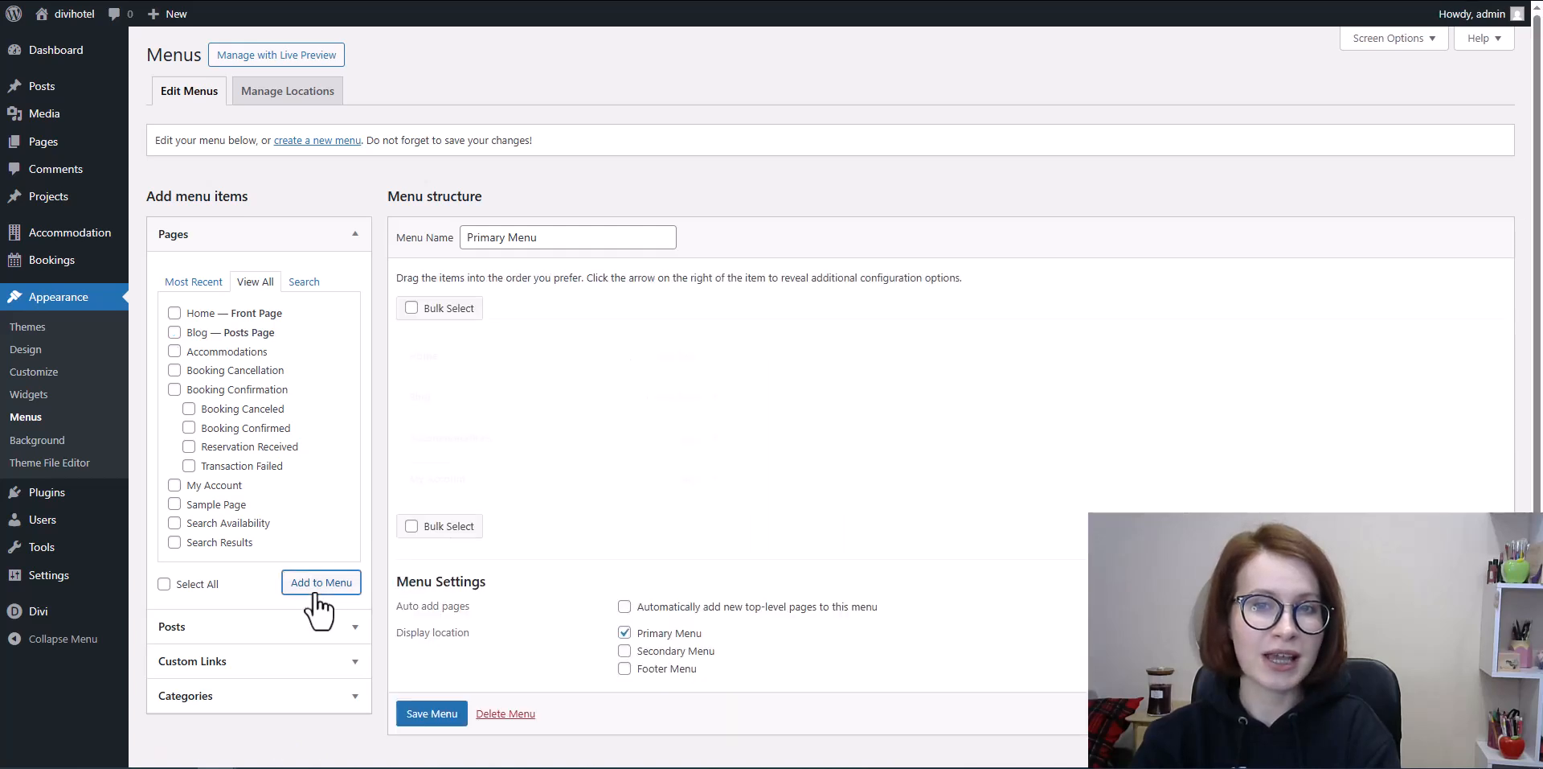
scroll(320, 599, "down", 1)
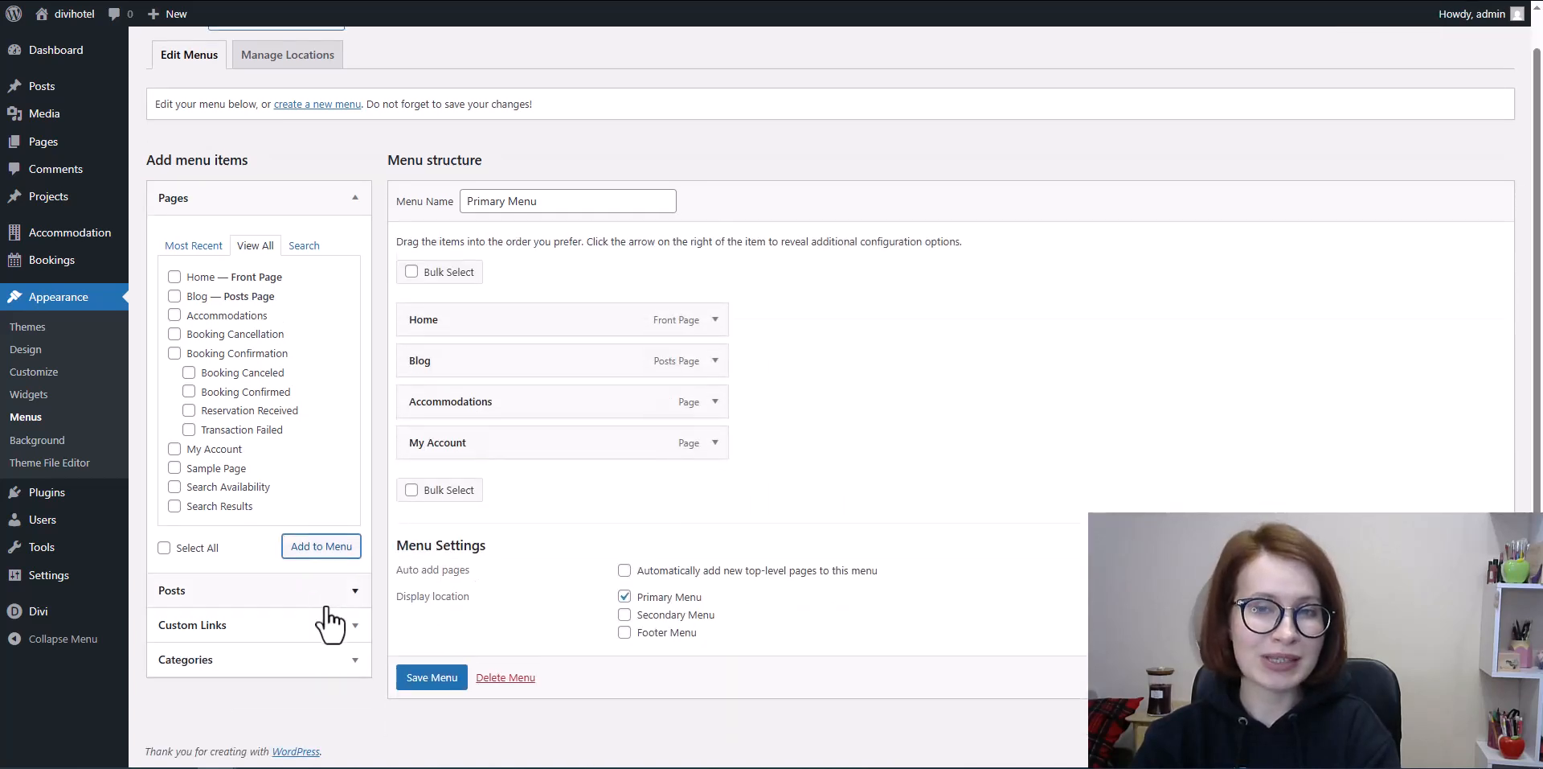
left_click(357, 599)
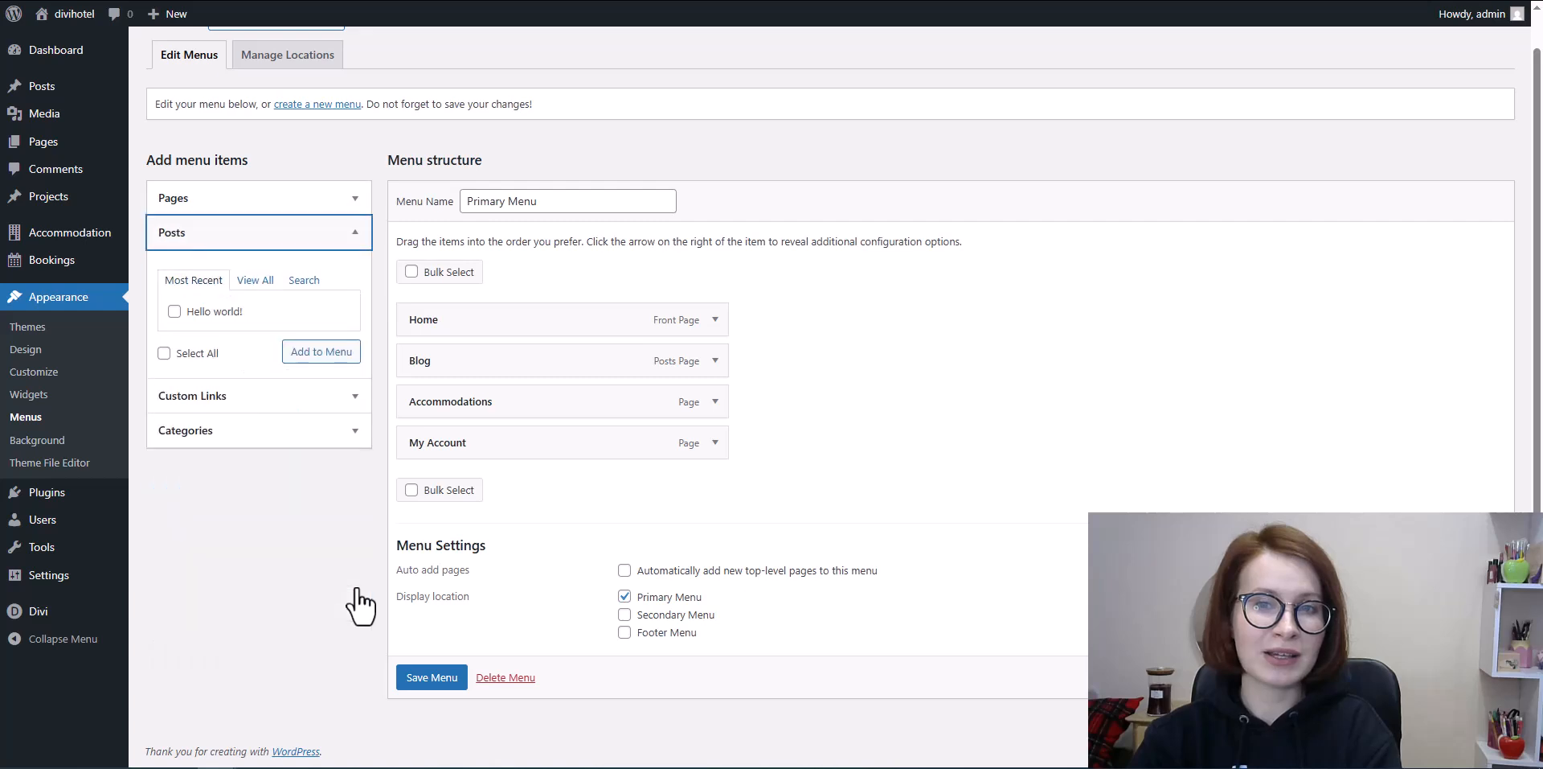
left_click(355, 402)
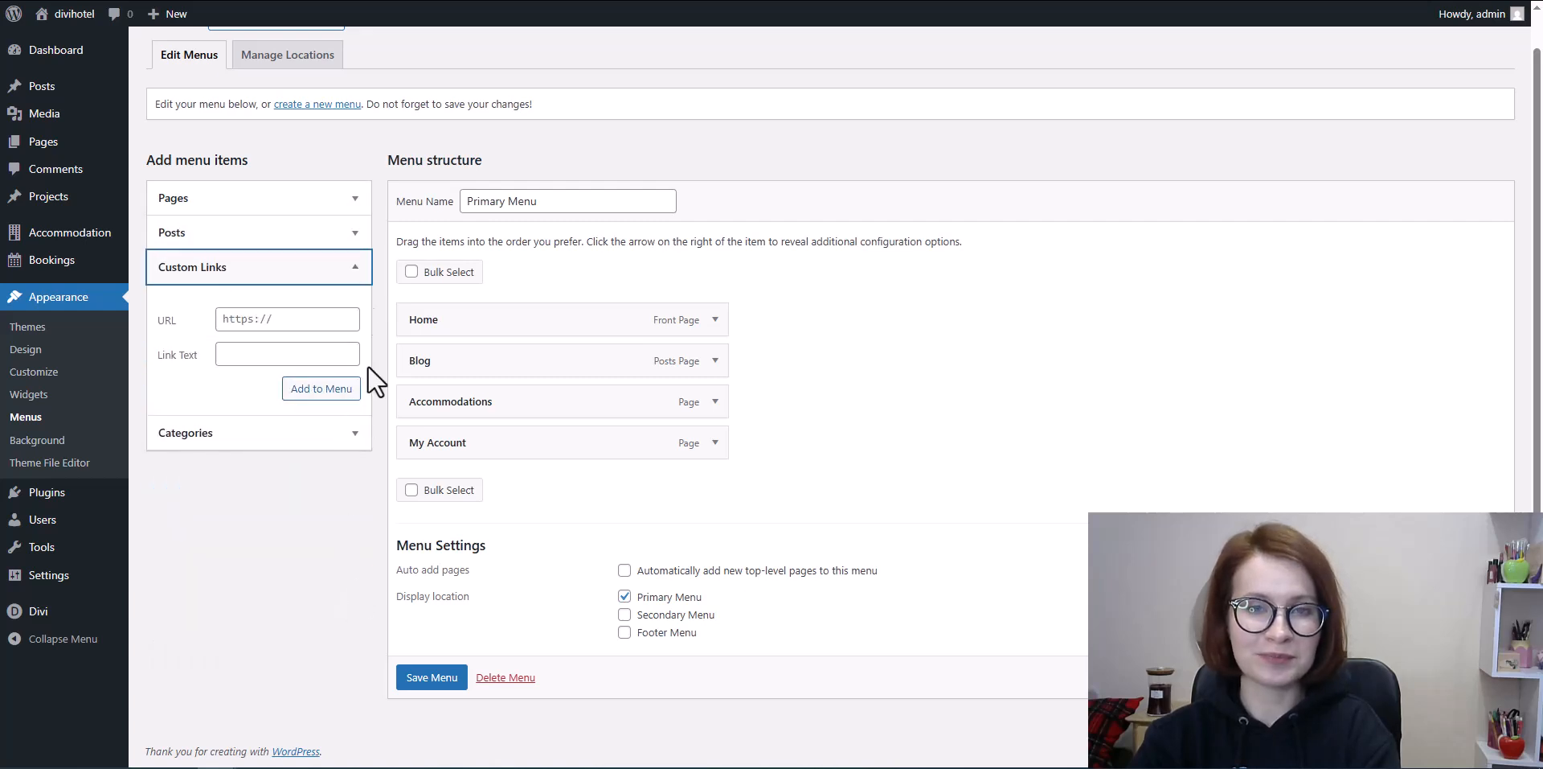
left_click(354, 267)
scroll(827, 206, "up", 1)
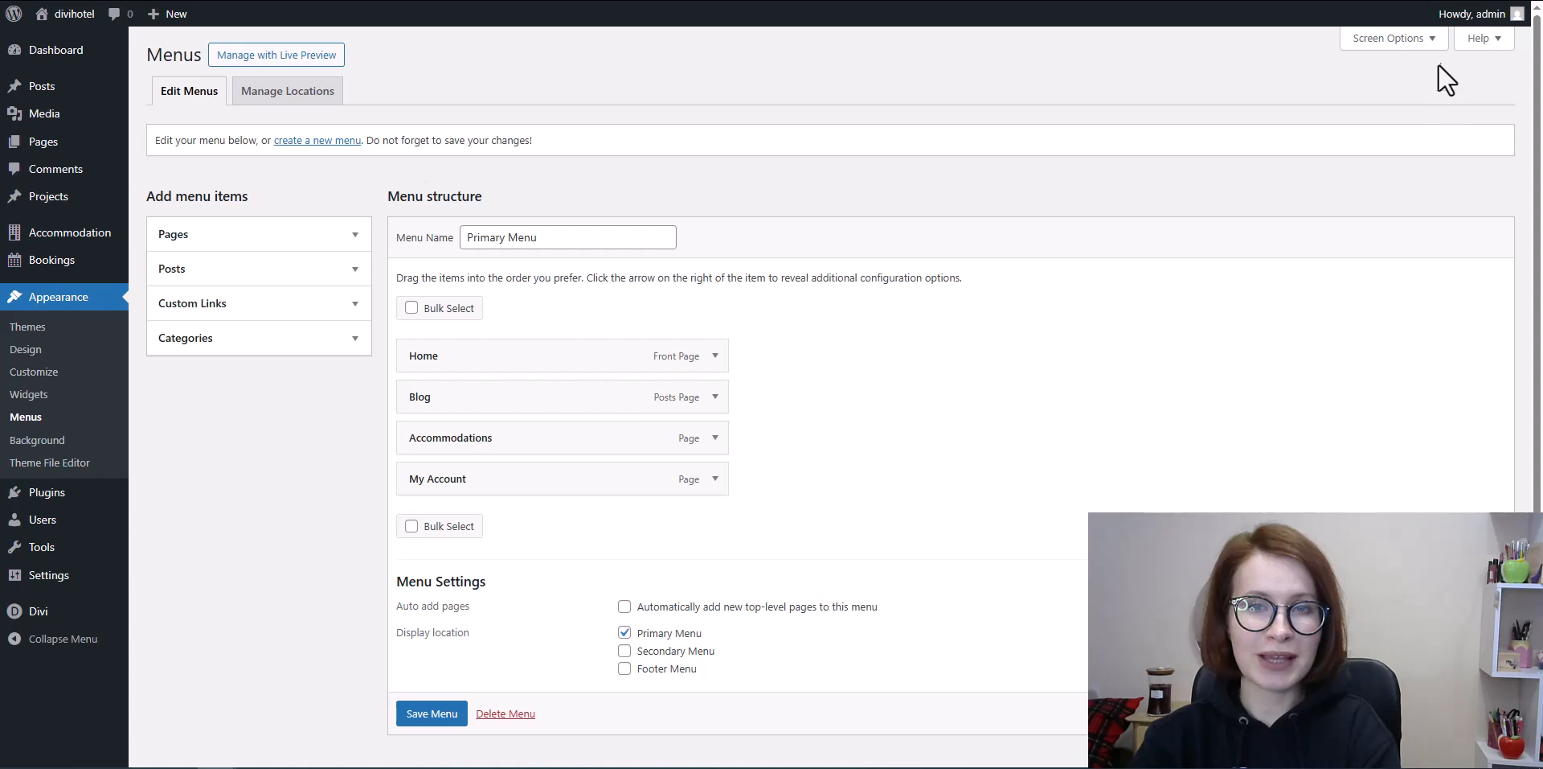
- Show Accommodation Types among the available menu item sources in the screen options
left_click(1426, 42)
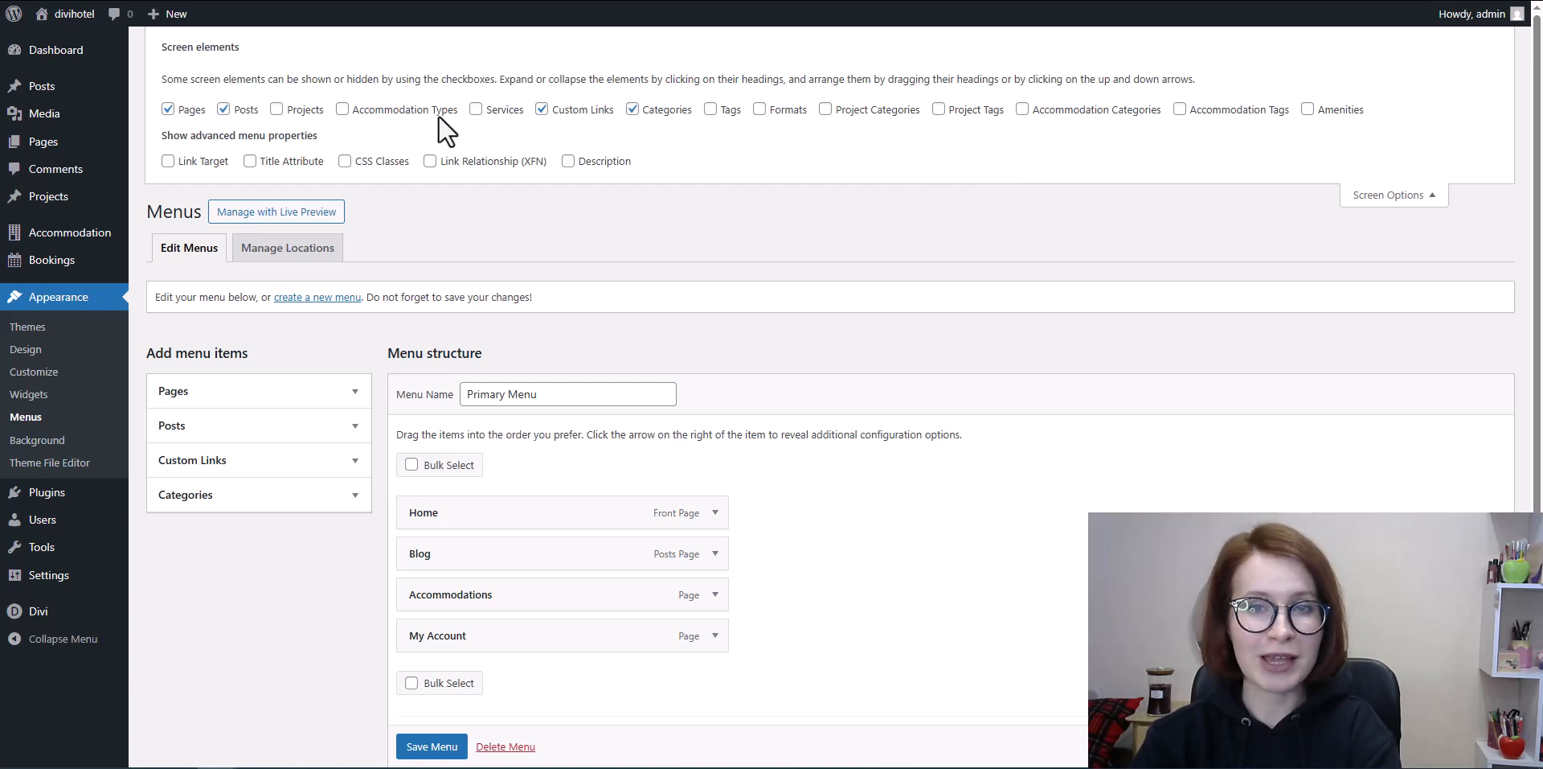
left_click(342, 109)
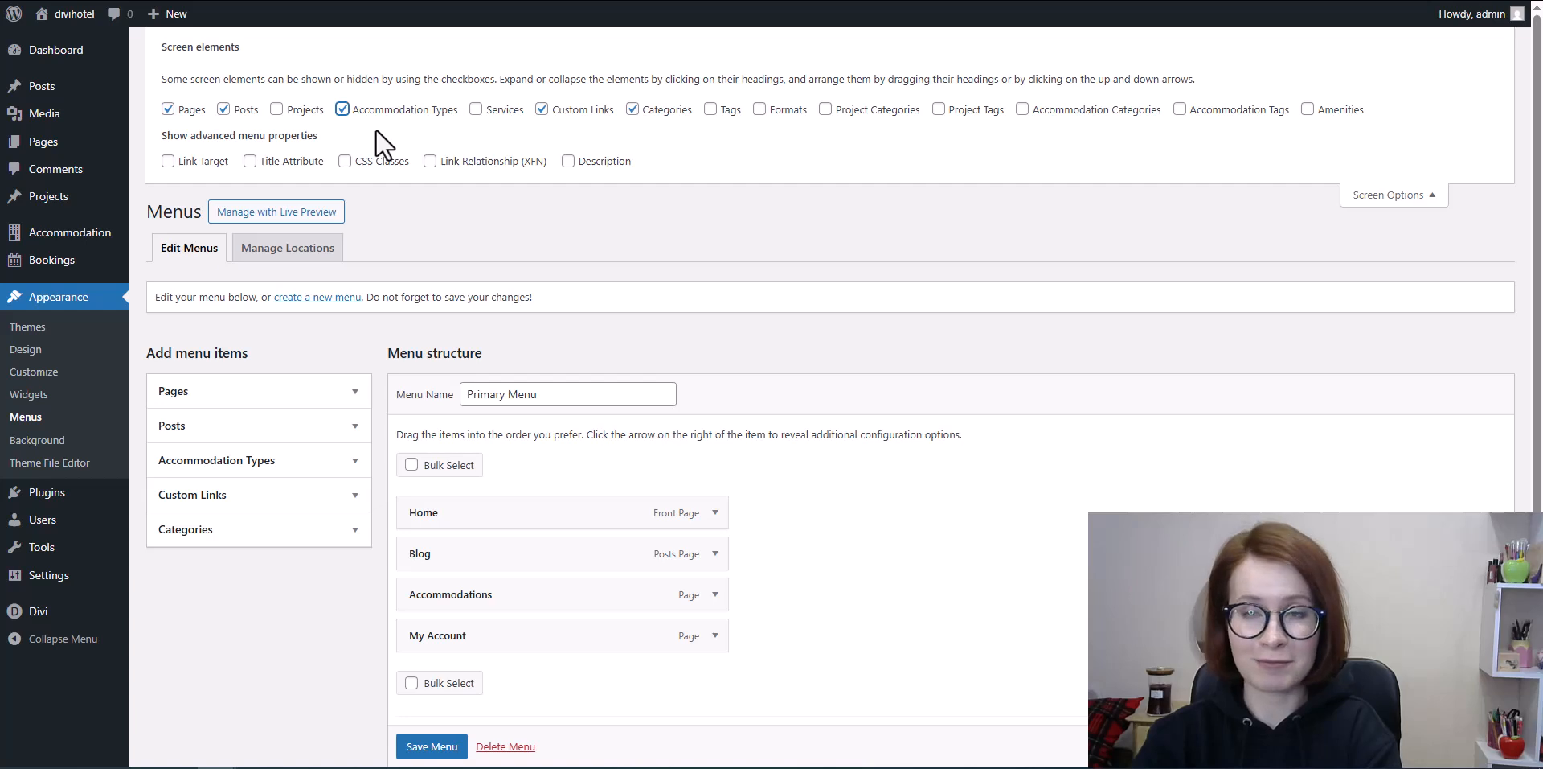
left_click(564, 212)
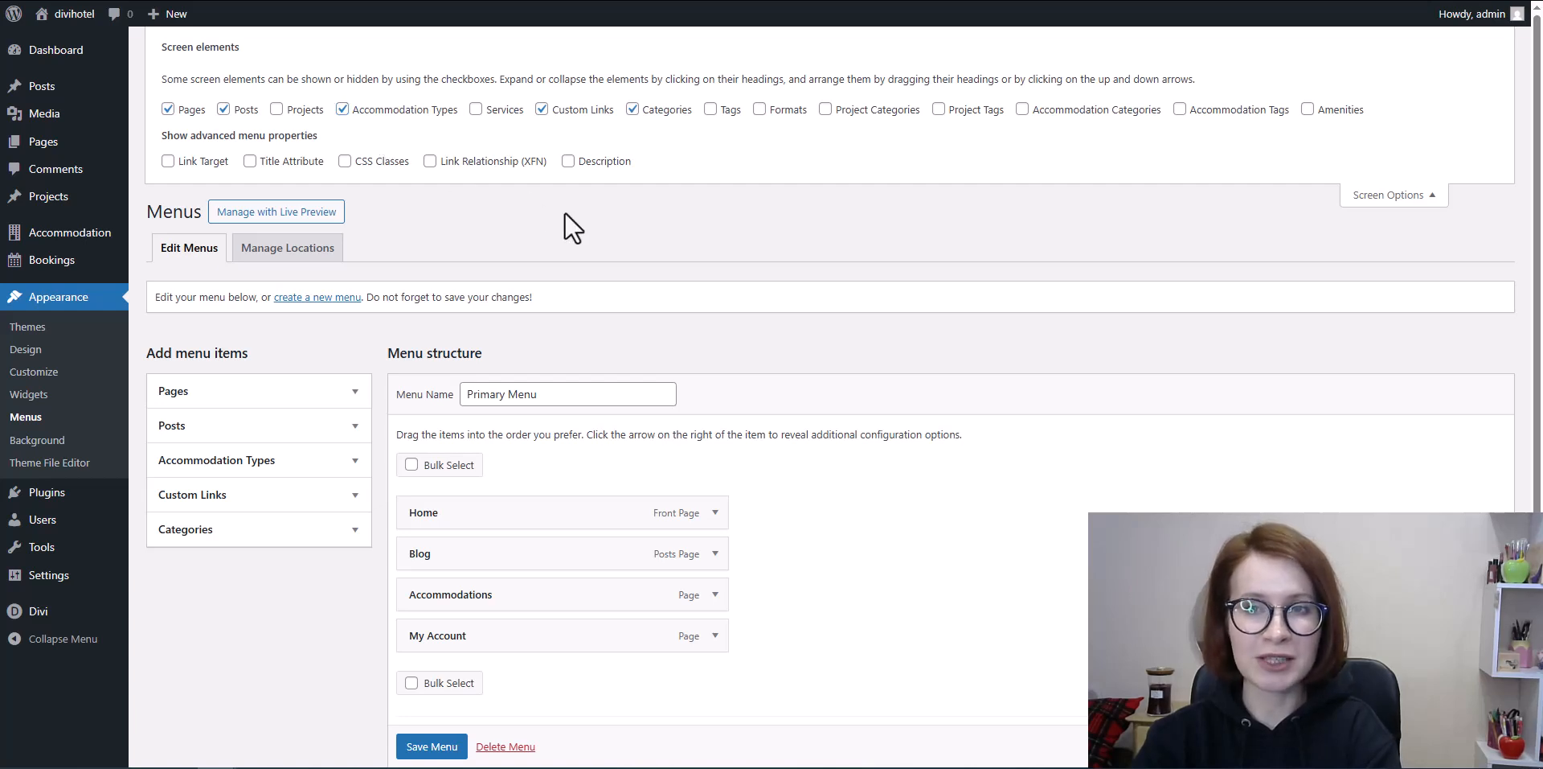
- Add the accommodation types Superior Double Room, Classic Double Room and Standard Single Room to the Primary Menu
left_click(355, 466)
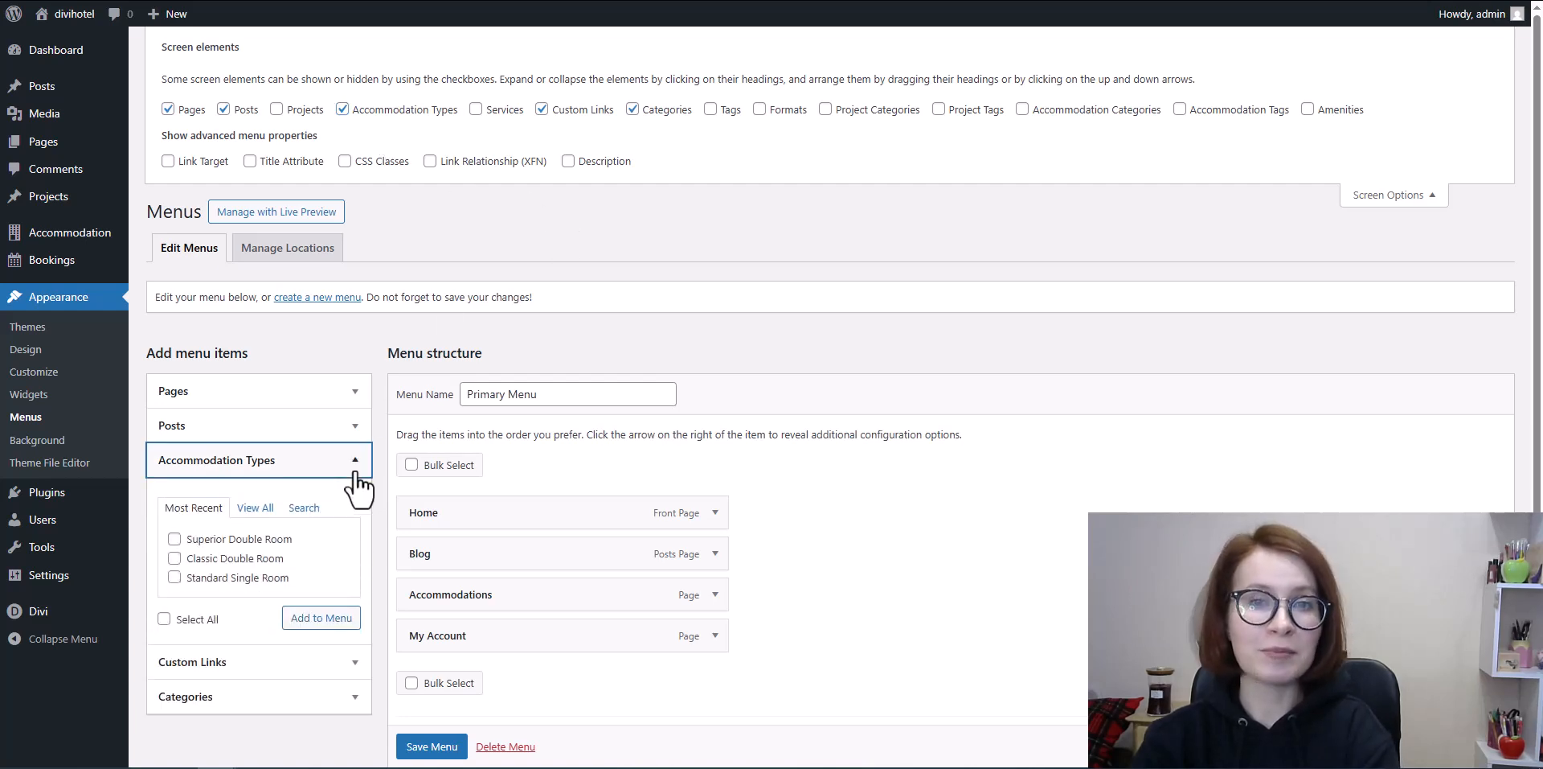
left_click(175, 539)
left_click(175, 558)
left_click(175, 577)
left_click(321, 619)
- Reorder the menu so Accommodations follows Home, the three rooms come next, and Blog and My Account are last
scroll(982, 586, "down", 4)
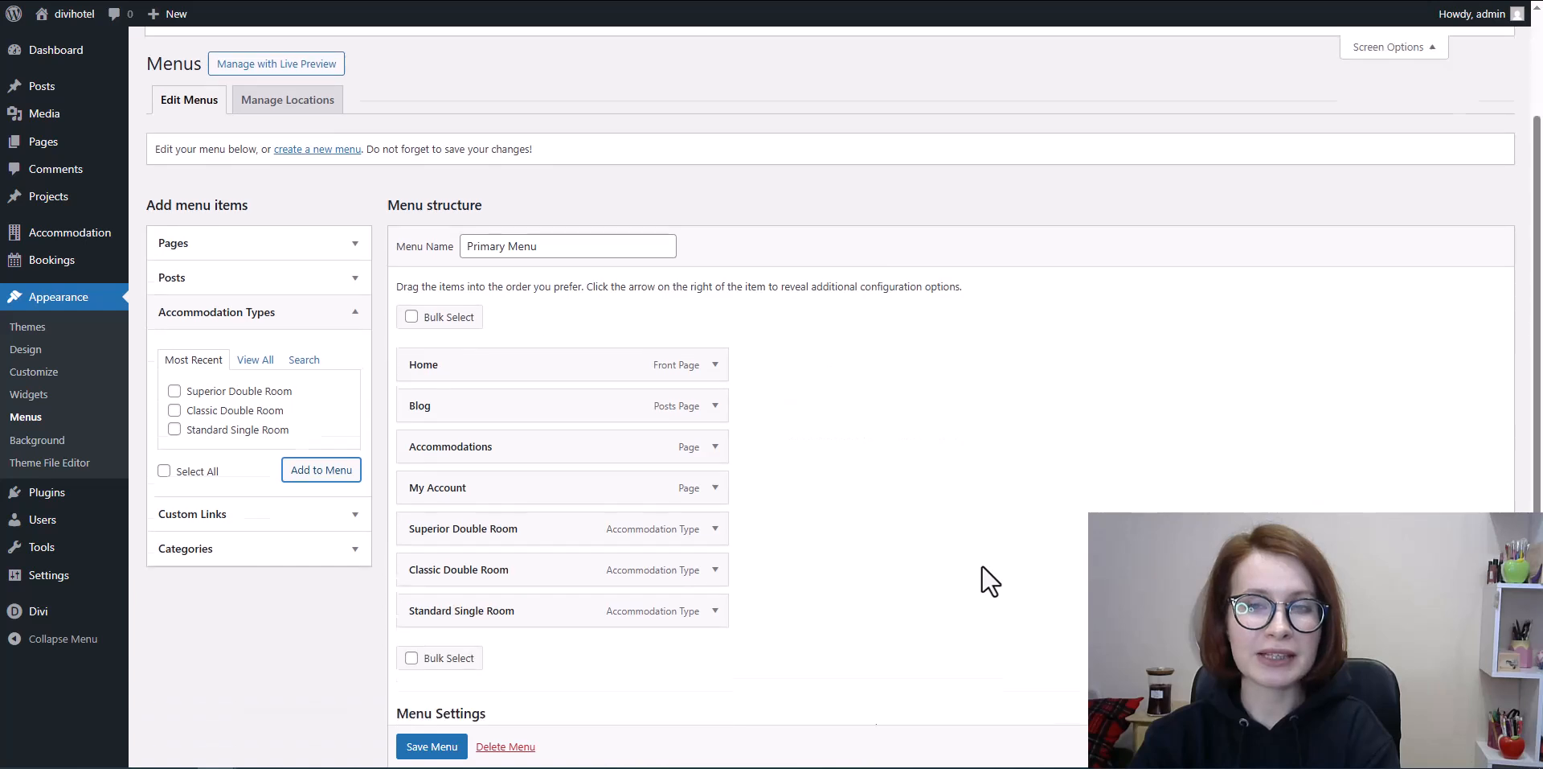
left_click_drag(574, 283, 574, 249)
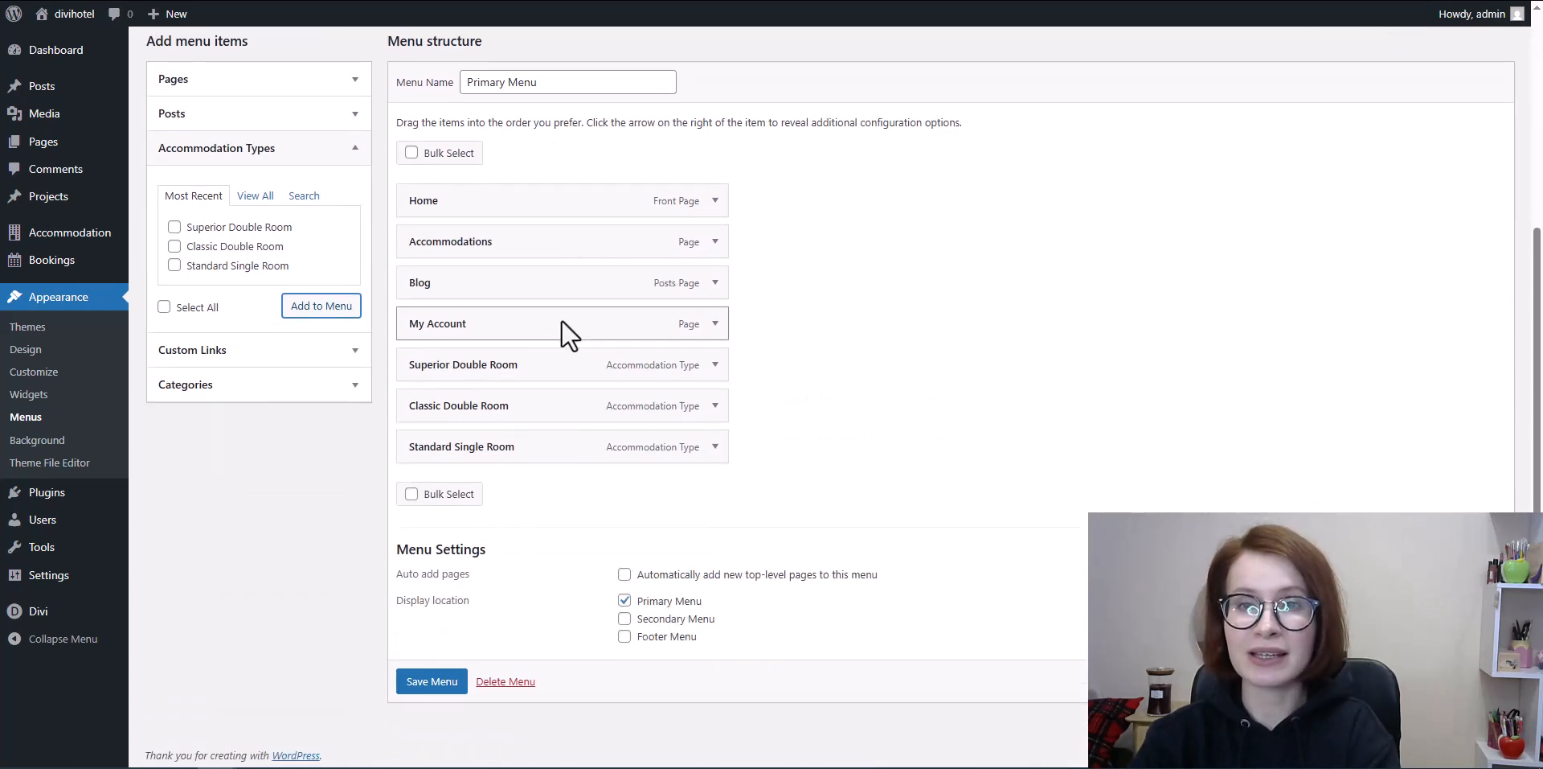
left_click_drag(542, 327, 552, 465)
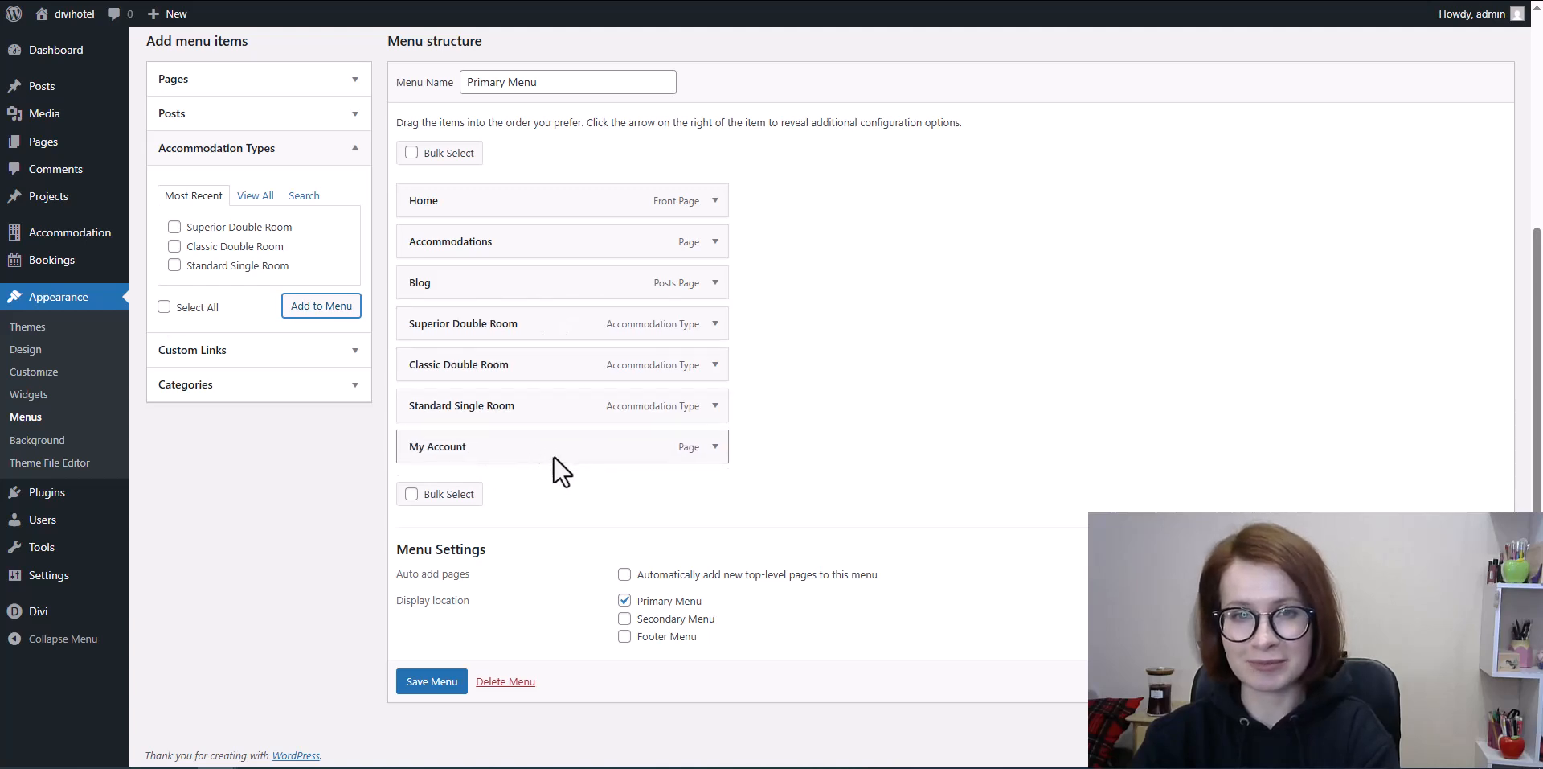
left_click_drag(479, 287, 484, 416)
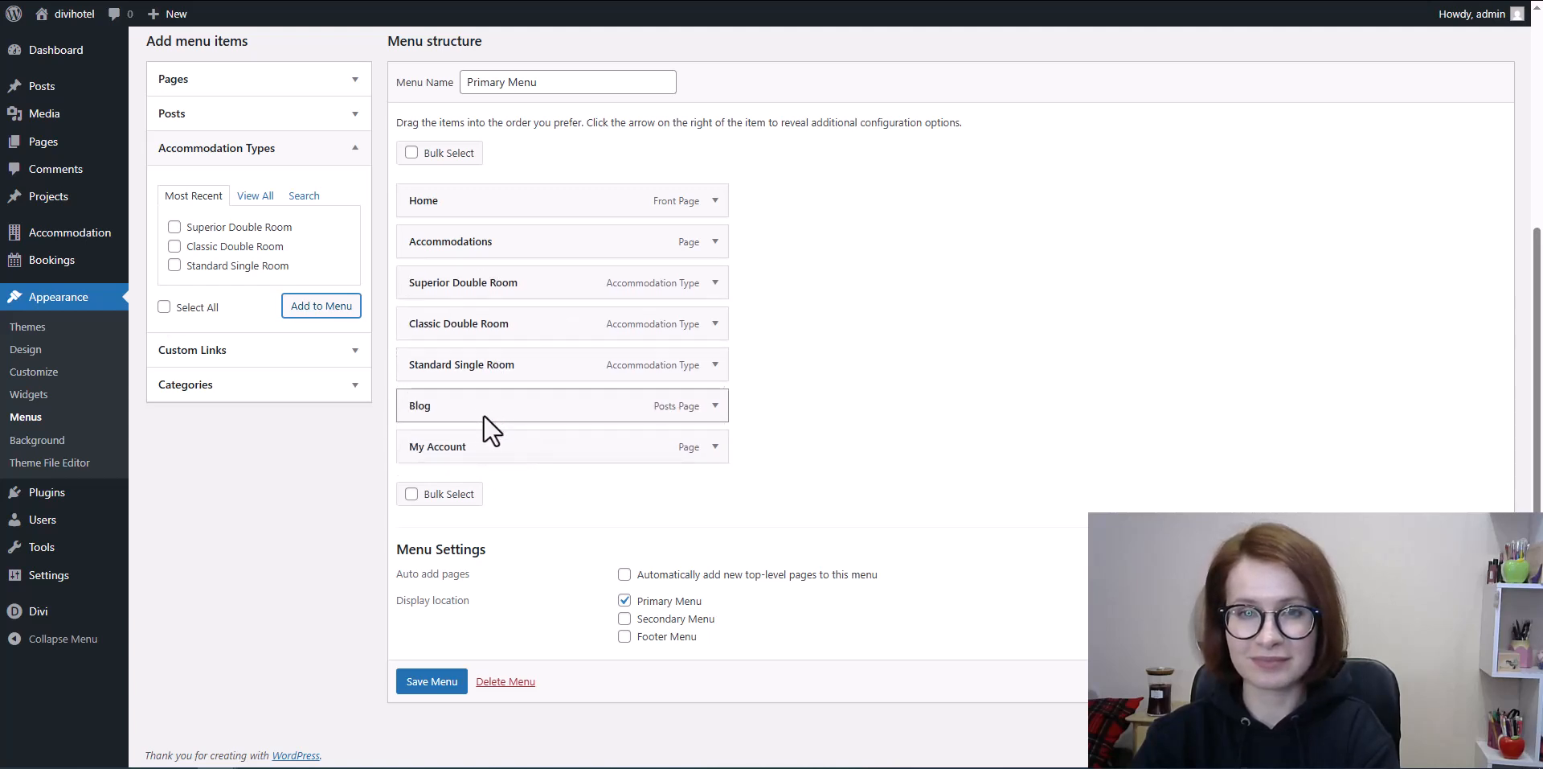
- Nest the Superior Double, Classic Double and Standard Single rooms as sub-items of Accommodations and save the menu
left_click_drag(478, 287, 513, 282)
left_click_drag(482, 323, 526, 325)
left_click_drag(490, 365, 537, 369)
left_click(426, 681)
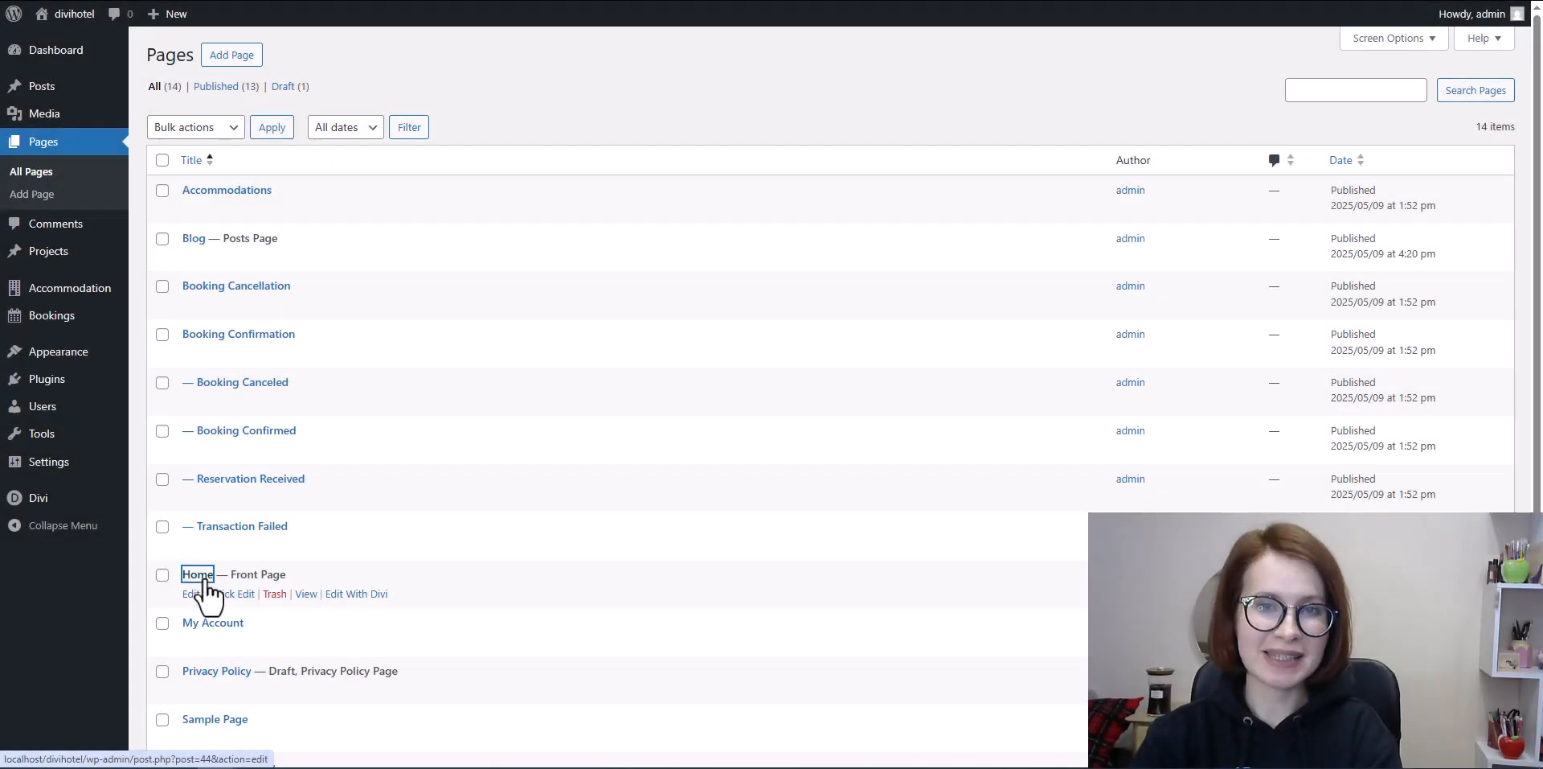
- Open the Home page for editing in the Divi Builder
left_click(201, 576)
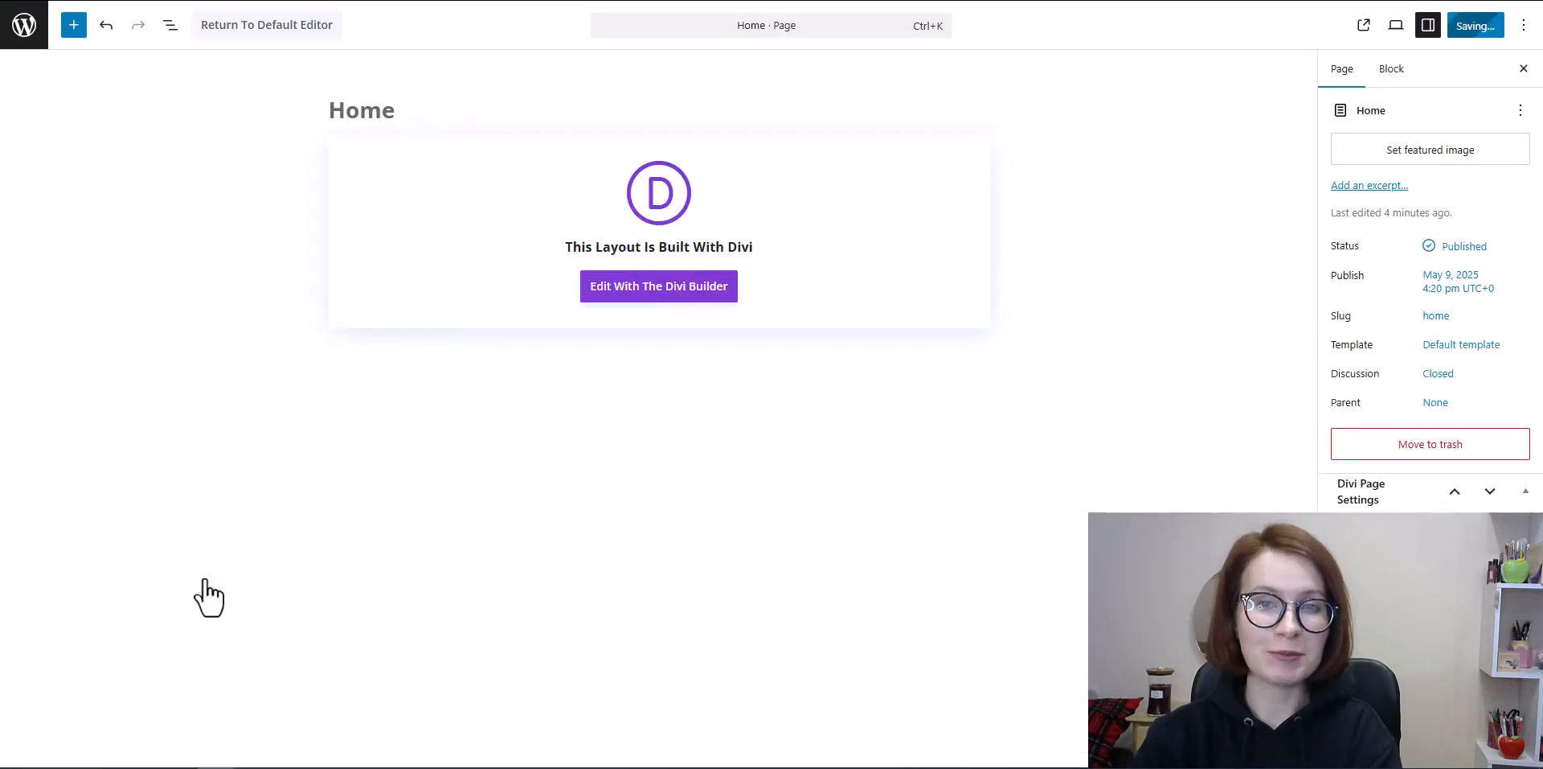
left_click(663, 287)
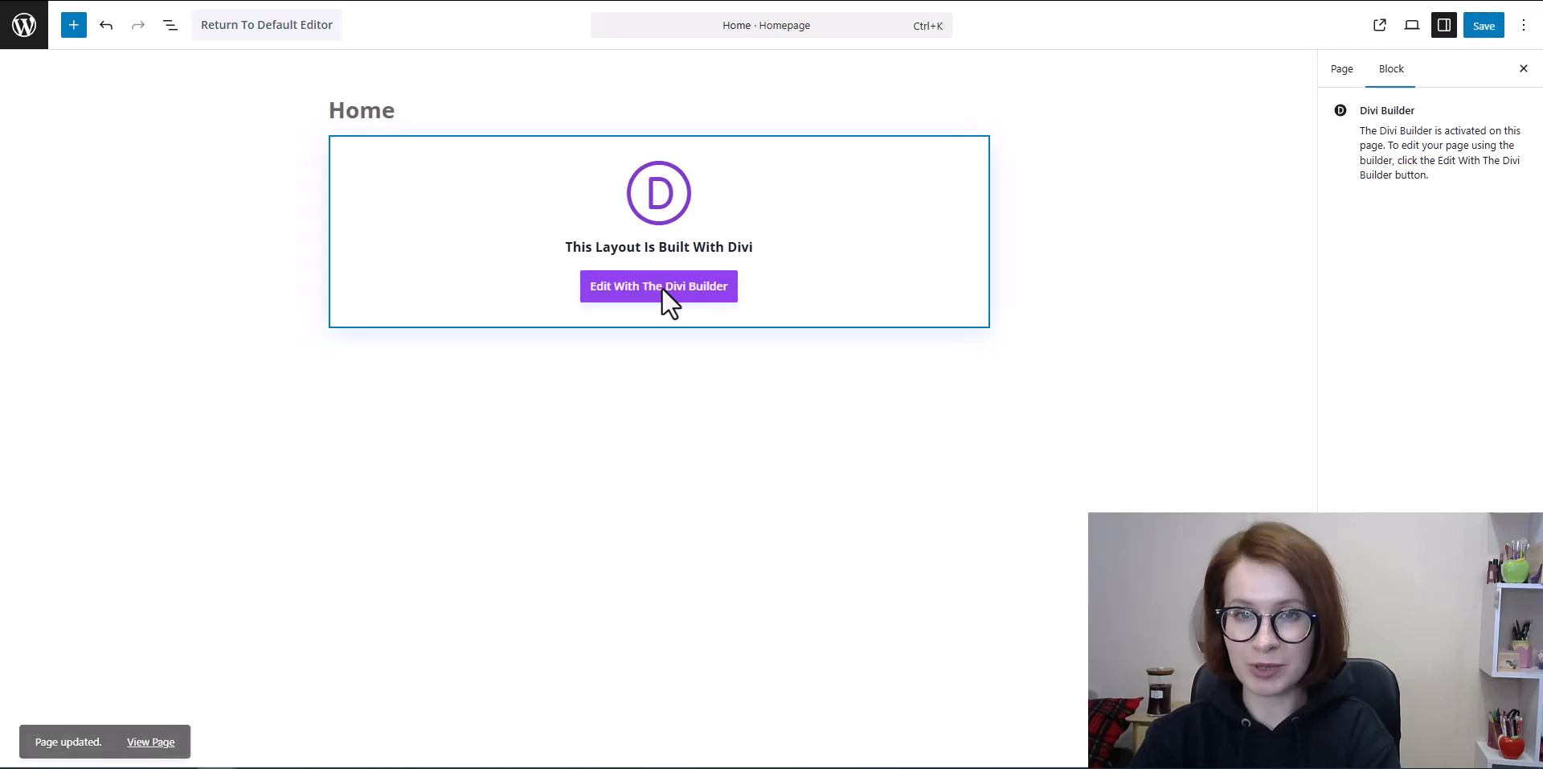
left_click(663, 287)
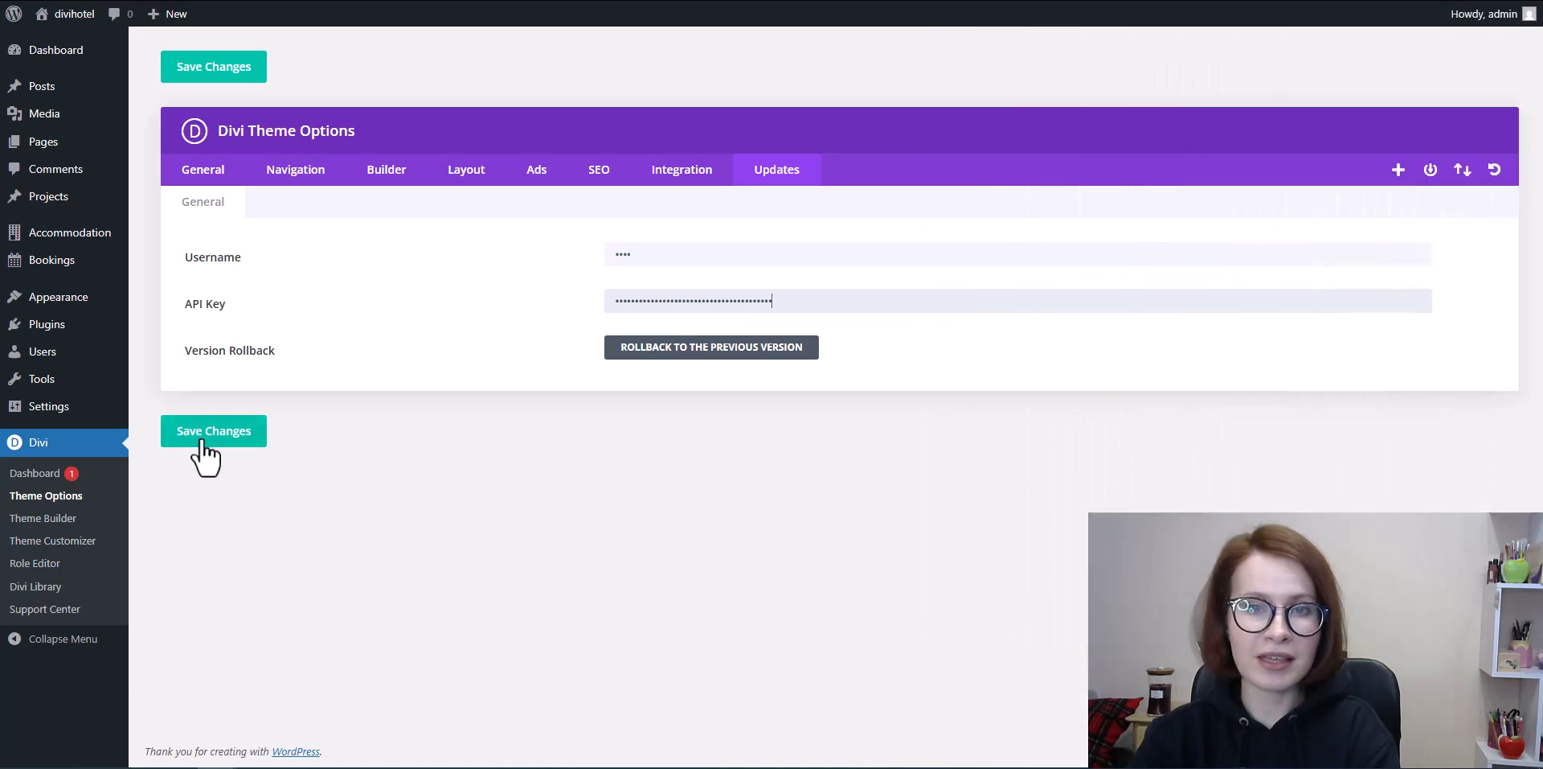
- Save the username and API key in the Updates section of the Divi Theme Options
left_click(205, 450)
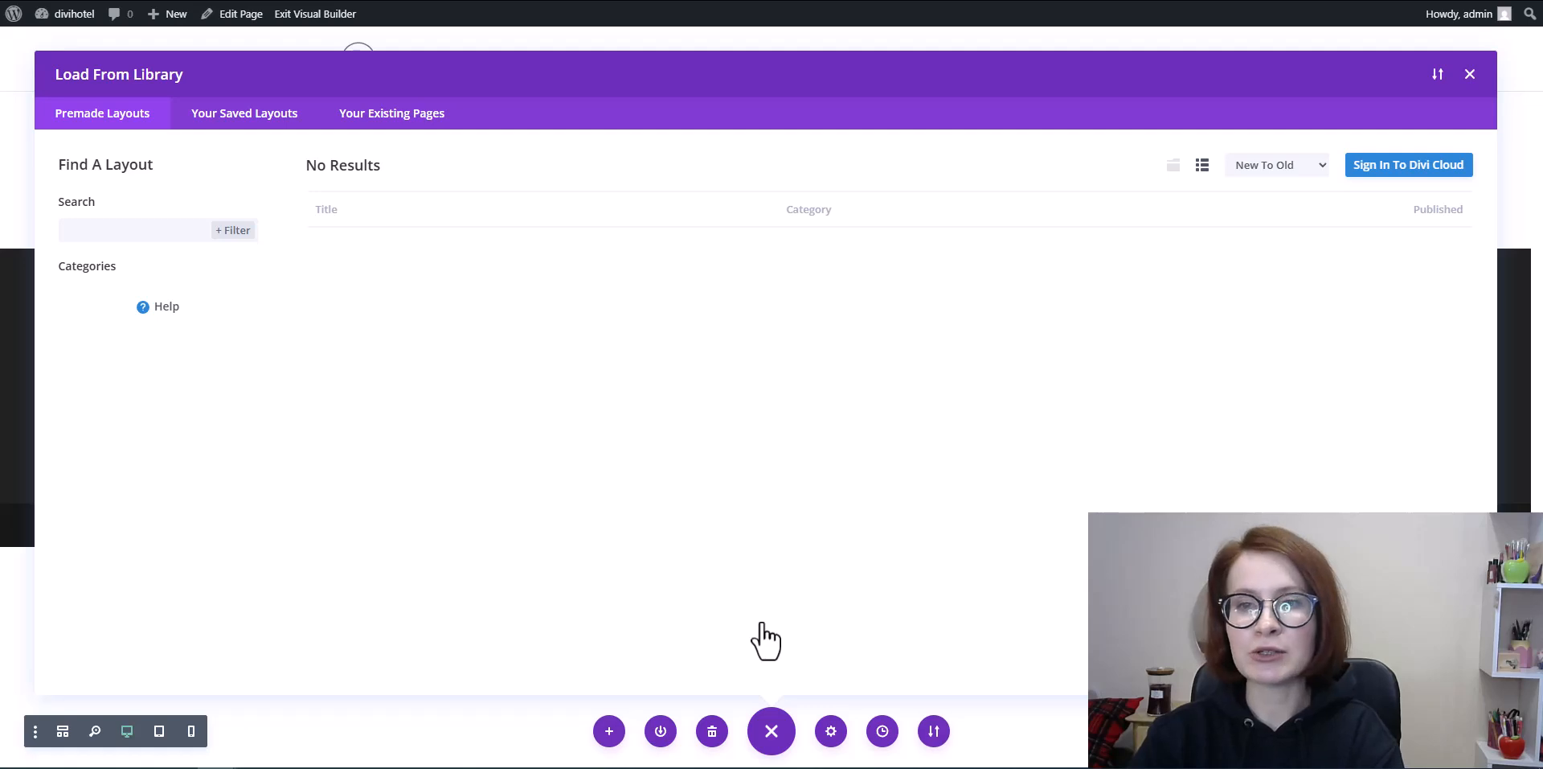
- Search the premade layouts for "hotel", review the Hostel Amenities Page and its pack, and choose to use that layout
type("hotel")
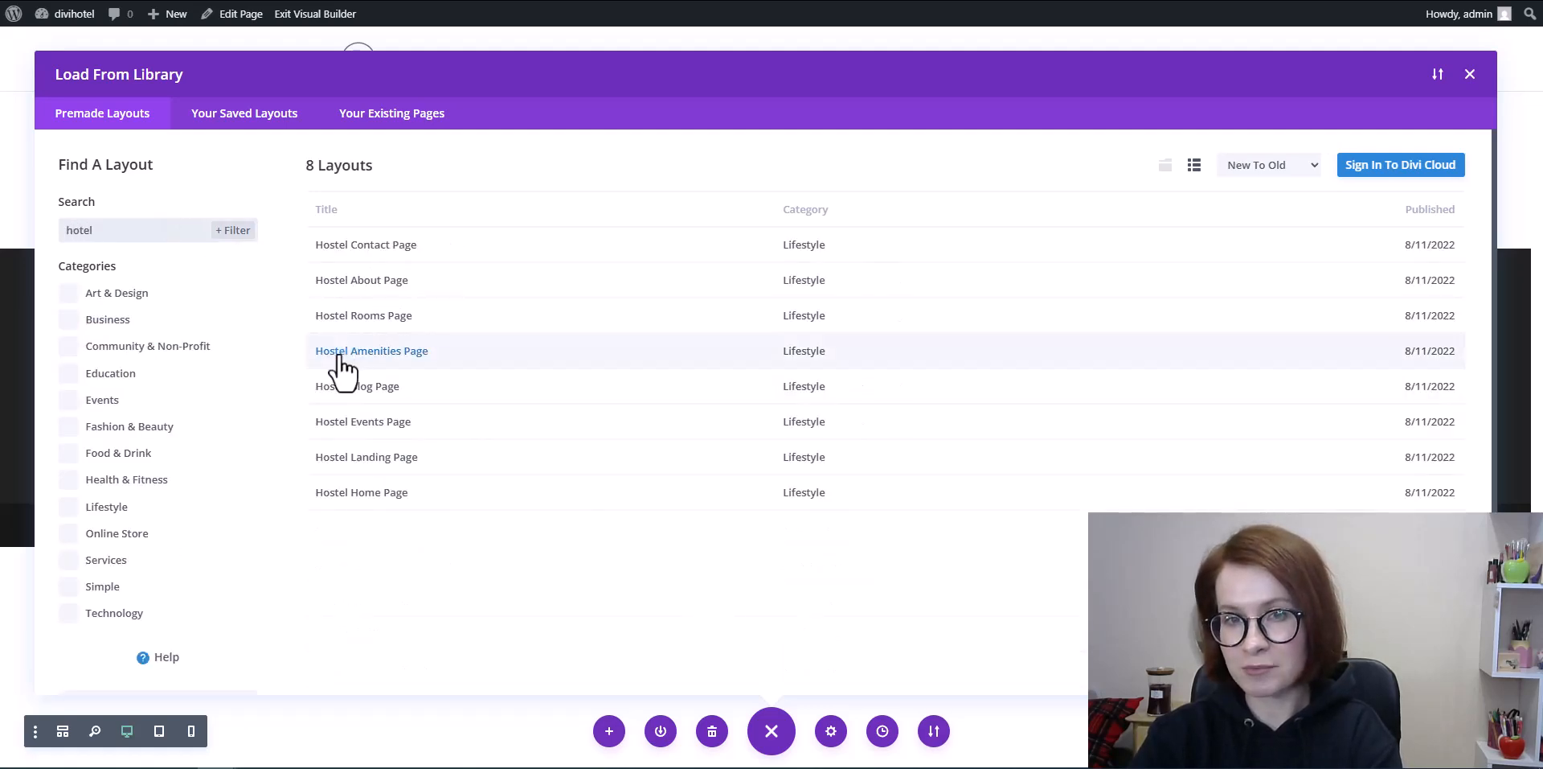
left_click(339, 354)
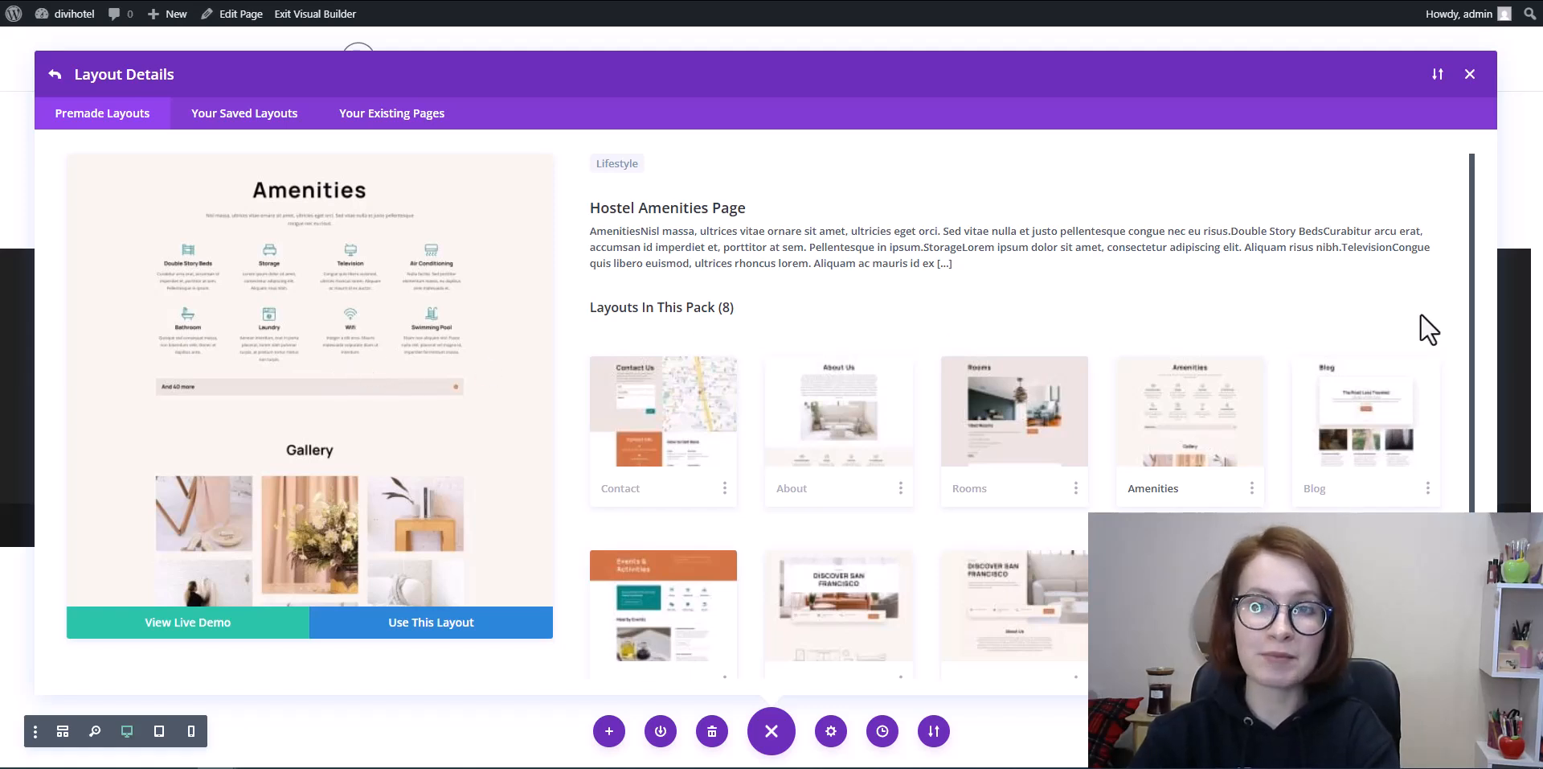
scroll(1436, 332, "down", 1)
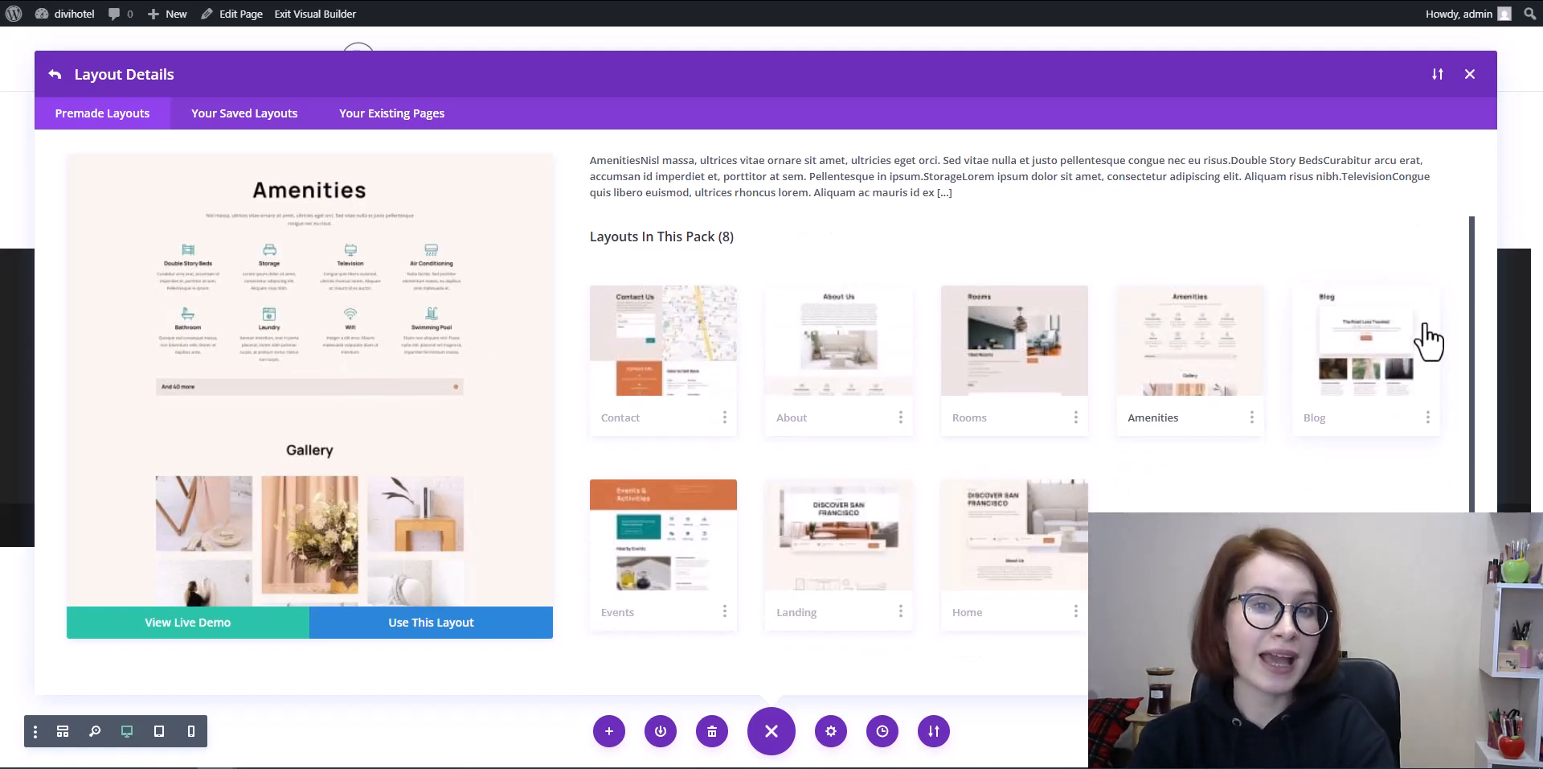
scroll(1451, 372, "up", 1)
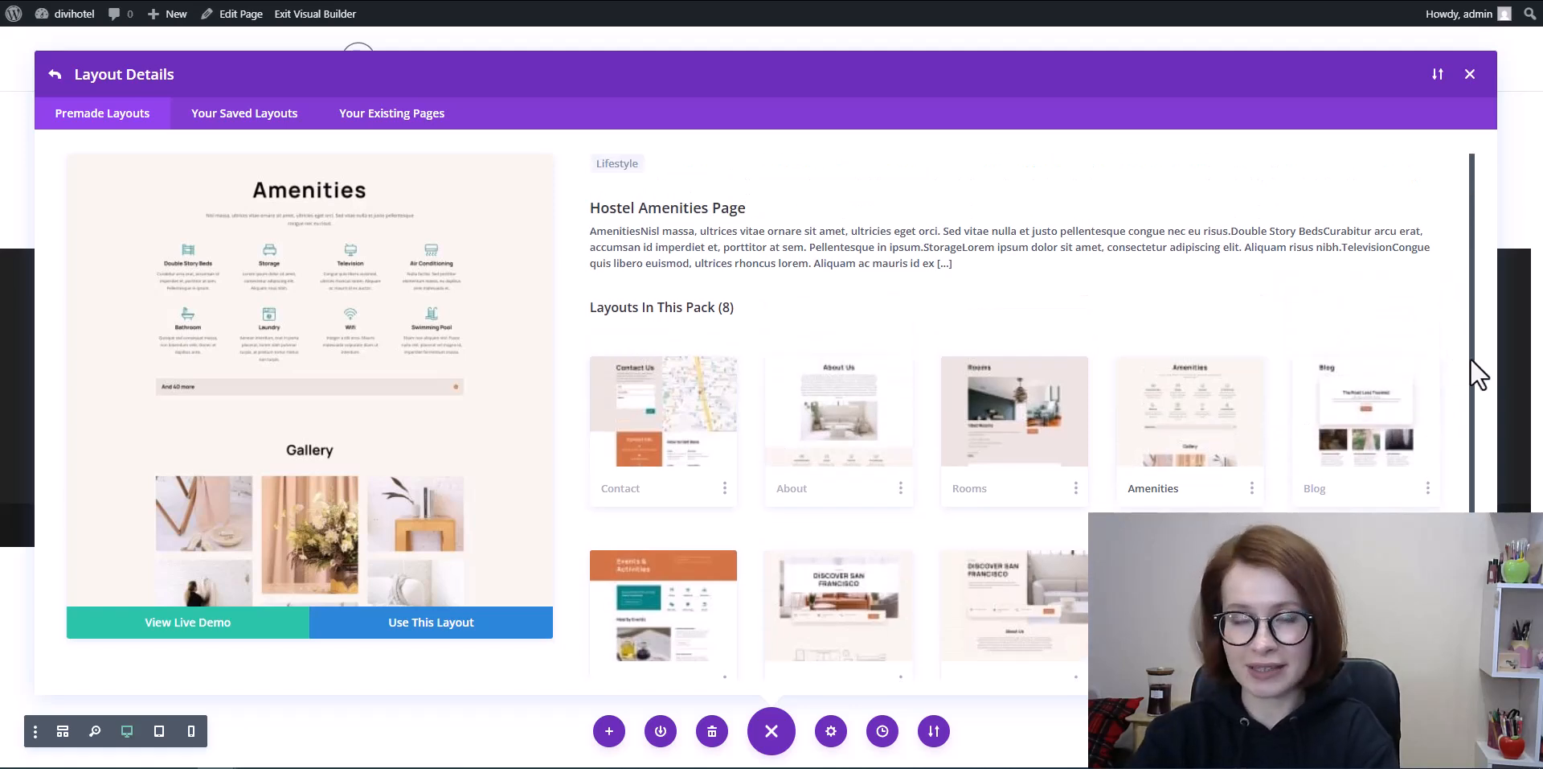
left_click(462, 621)
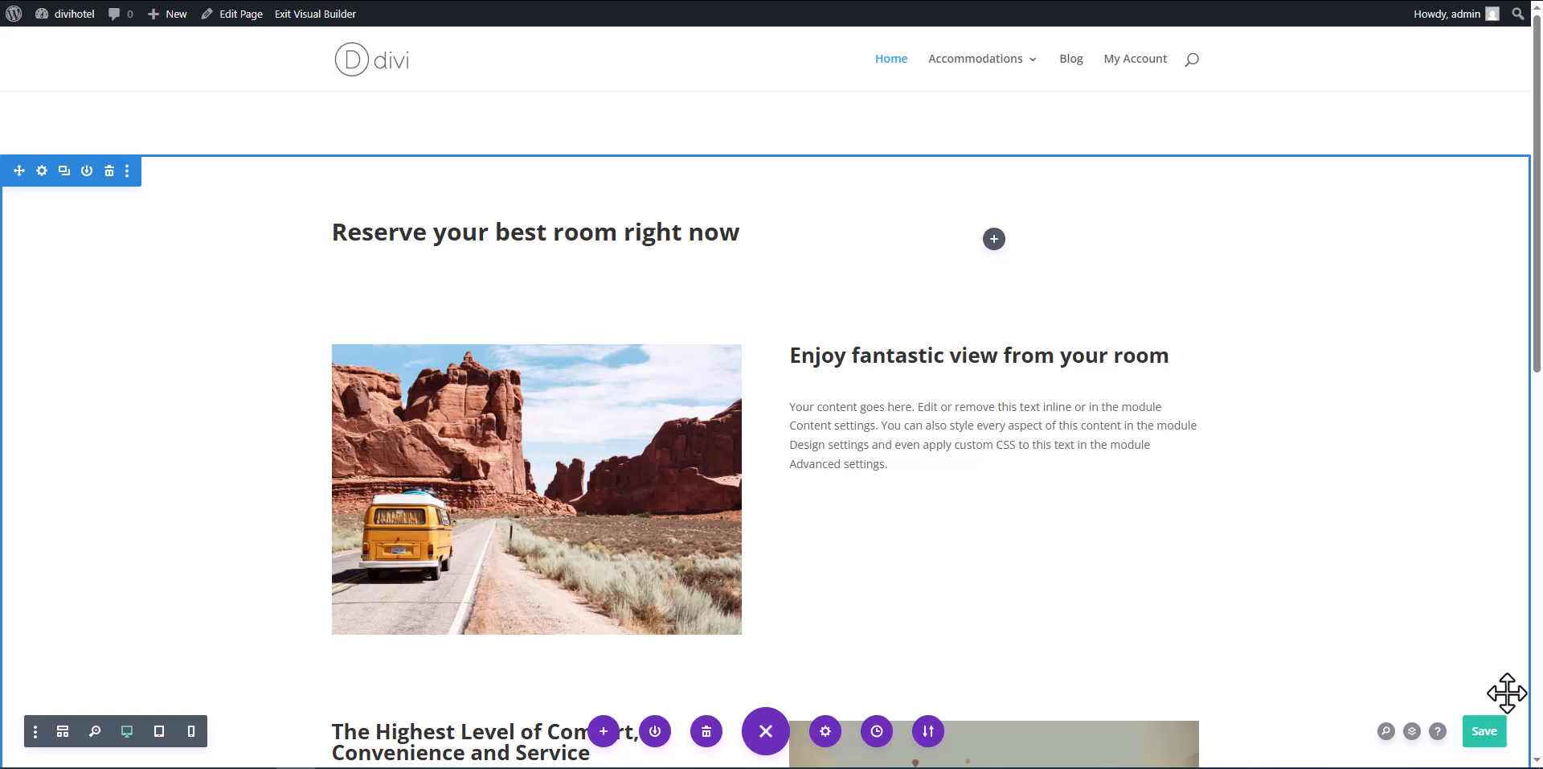
- Save the Home page in the visual builder and review its sections and empty rows down to the footer
left_click(1489, 733)
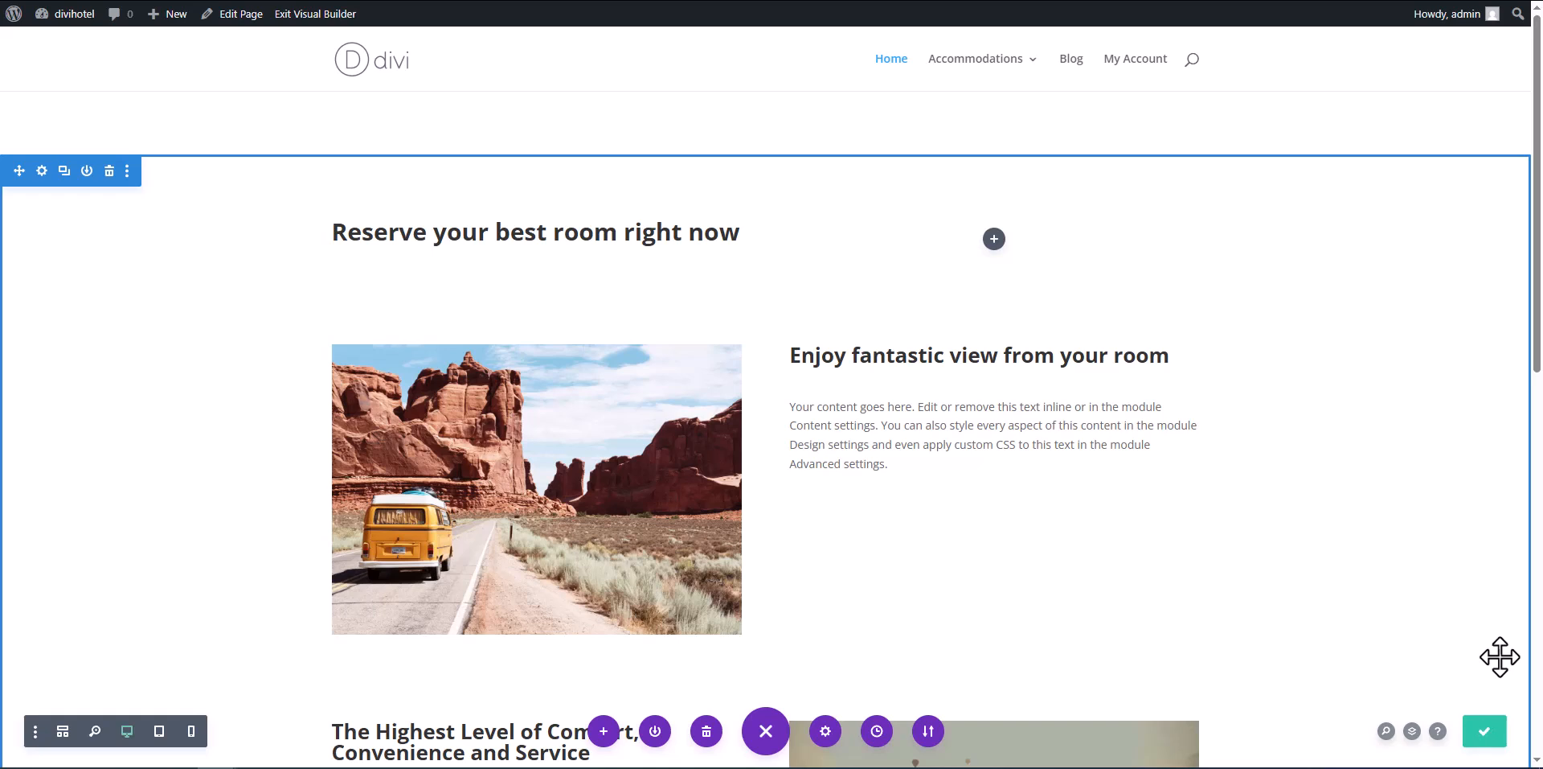
left_click(766, 732)
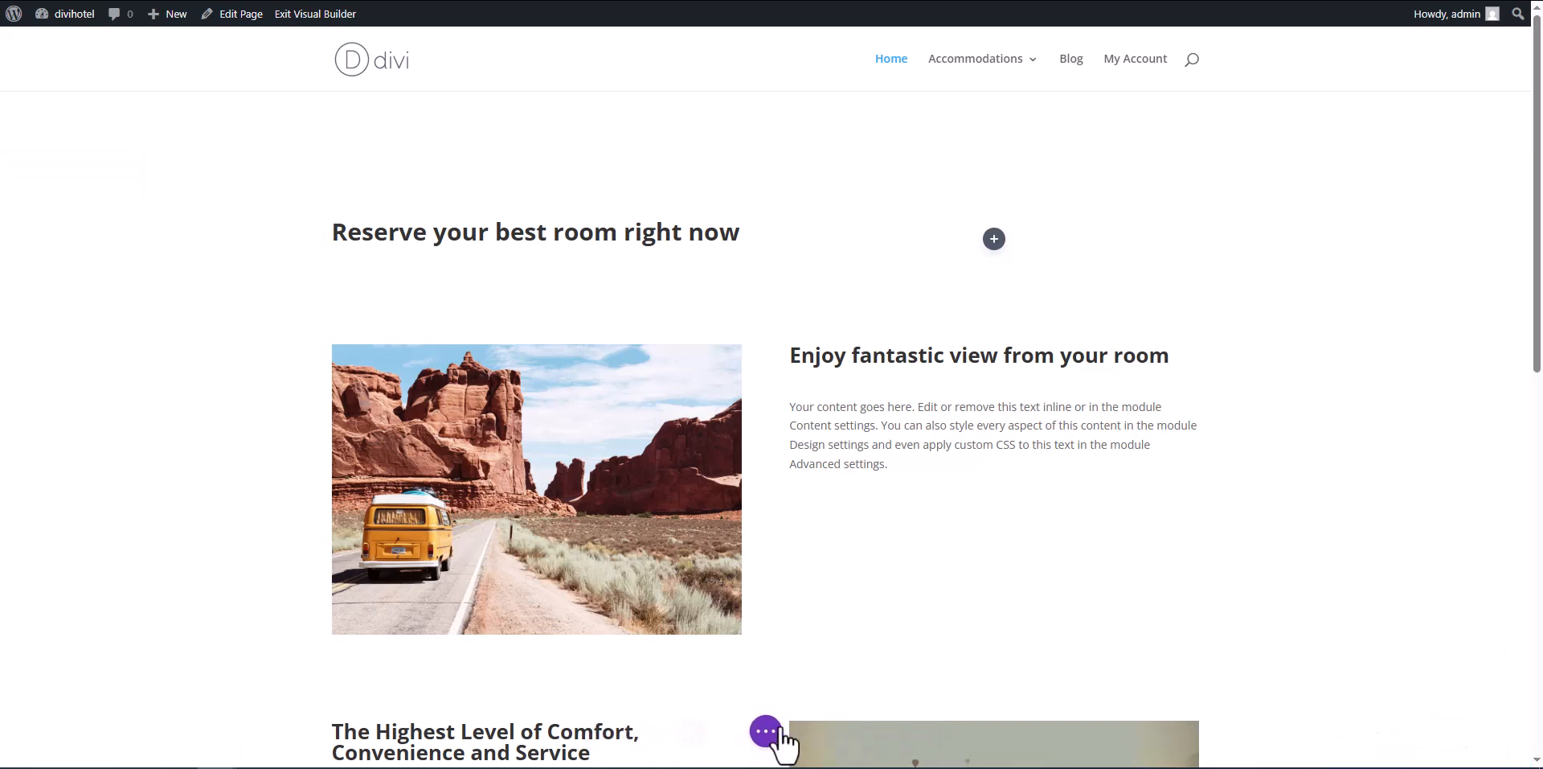
scroll(1499, 431, "down", 3)
scroll(1499, 432, "down", 6)
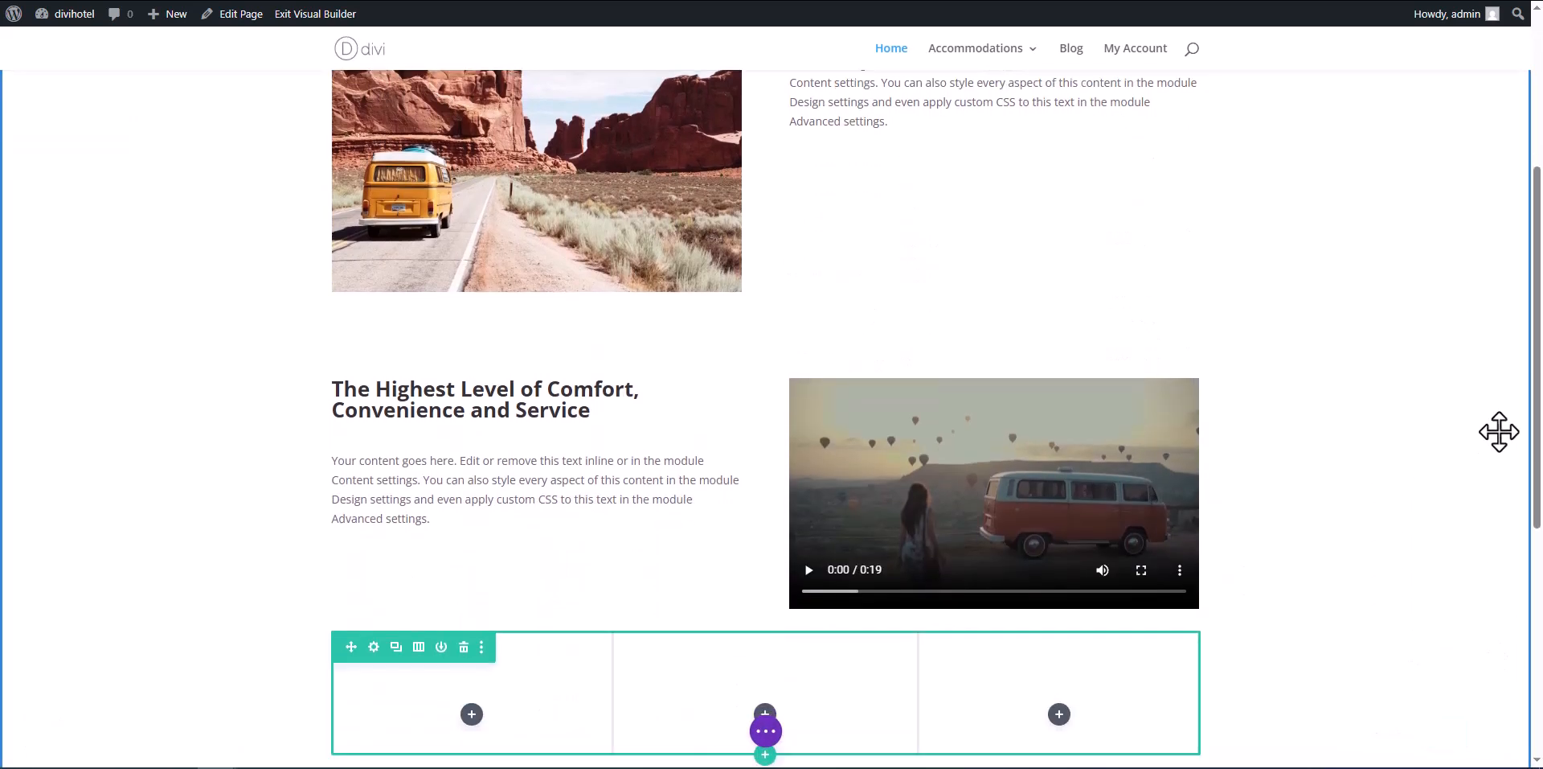
scroll(1498, 432, "down", 2)
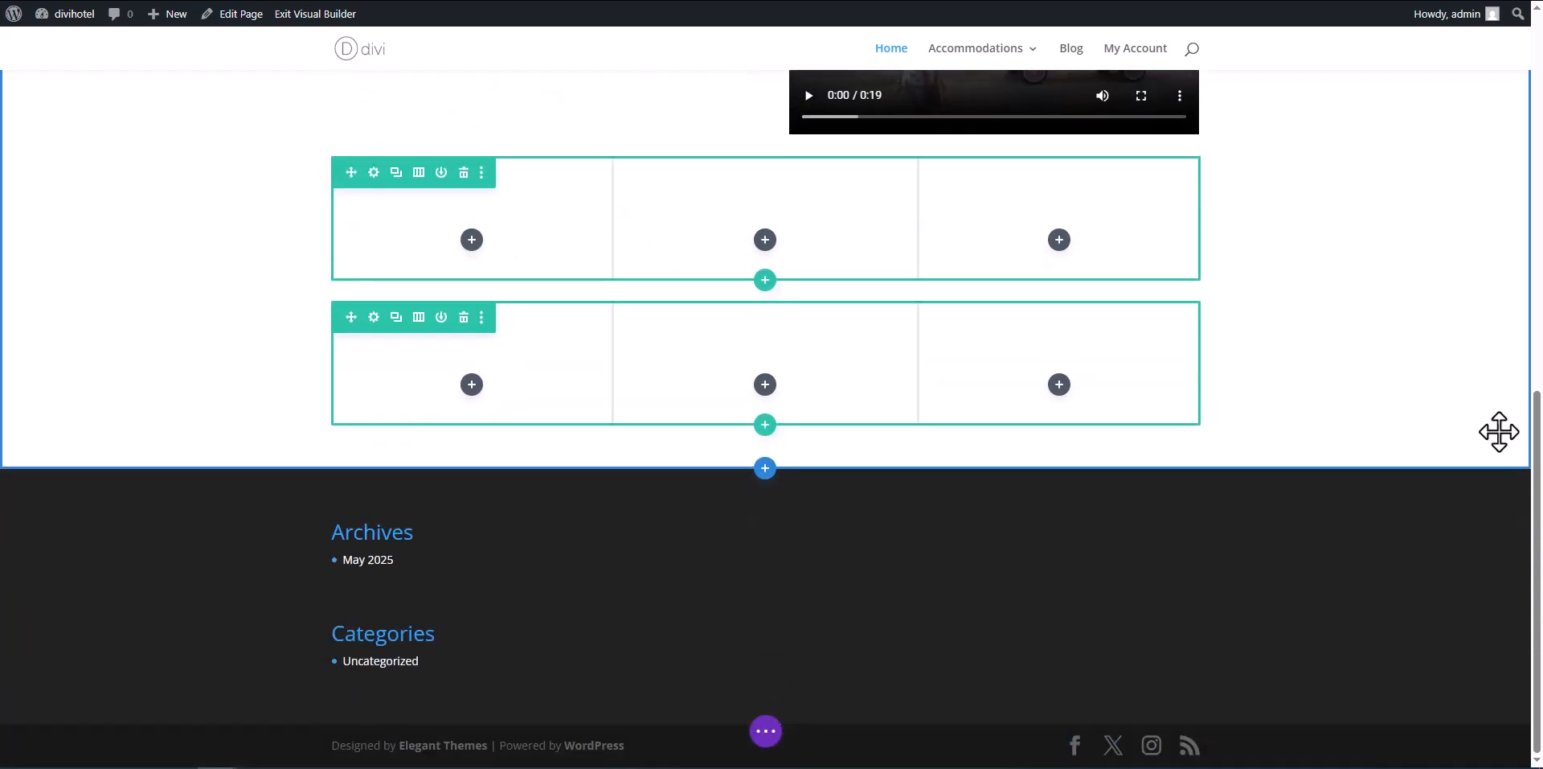
scroll(1498, 431, "up", 4)
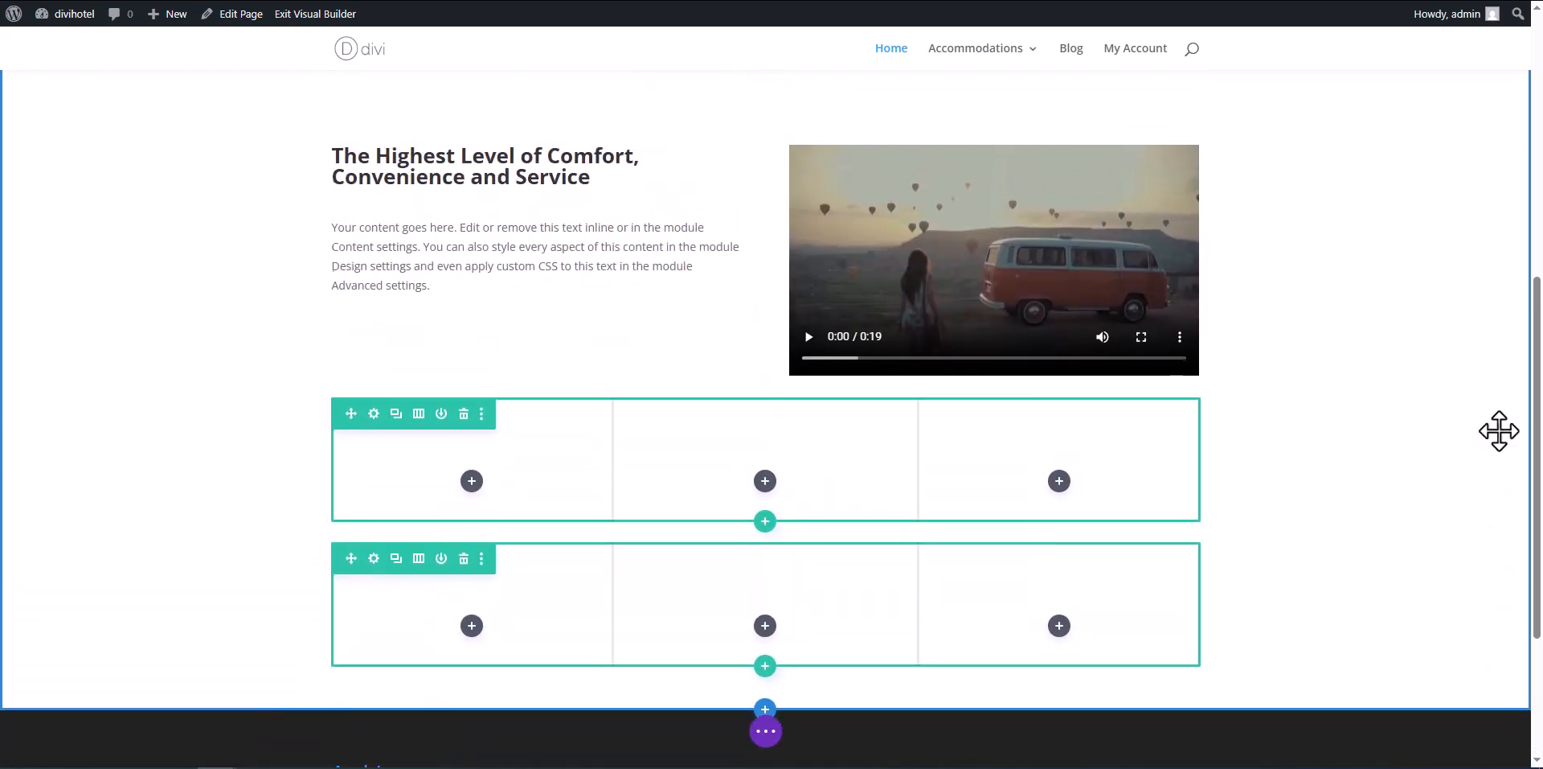
scroll(1498, 432, "up", 6)
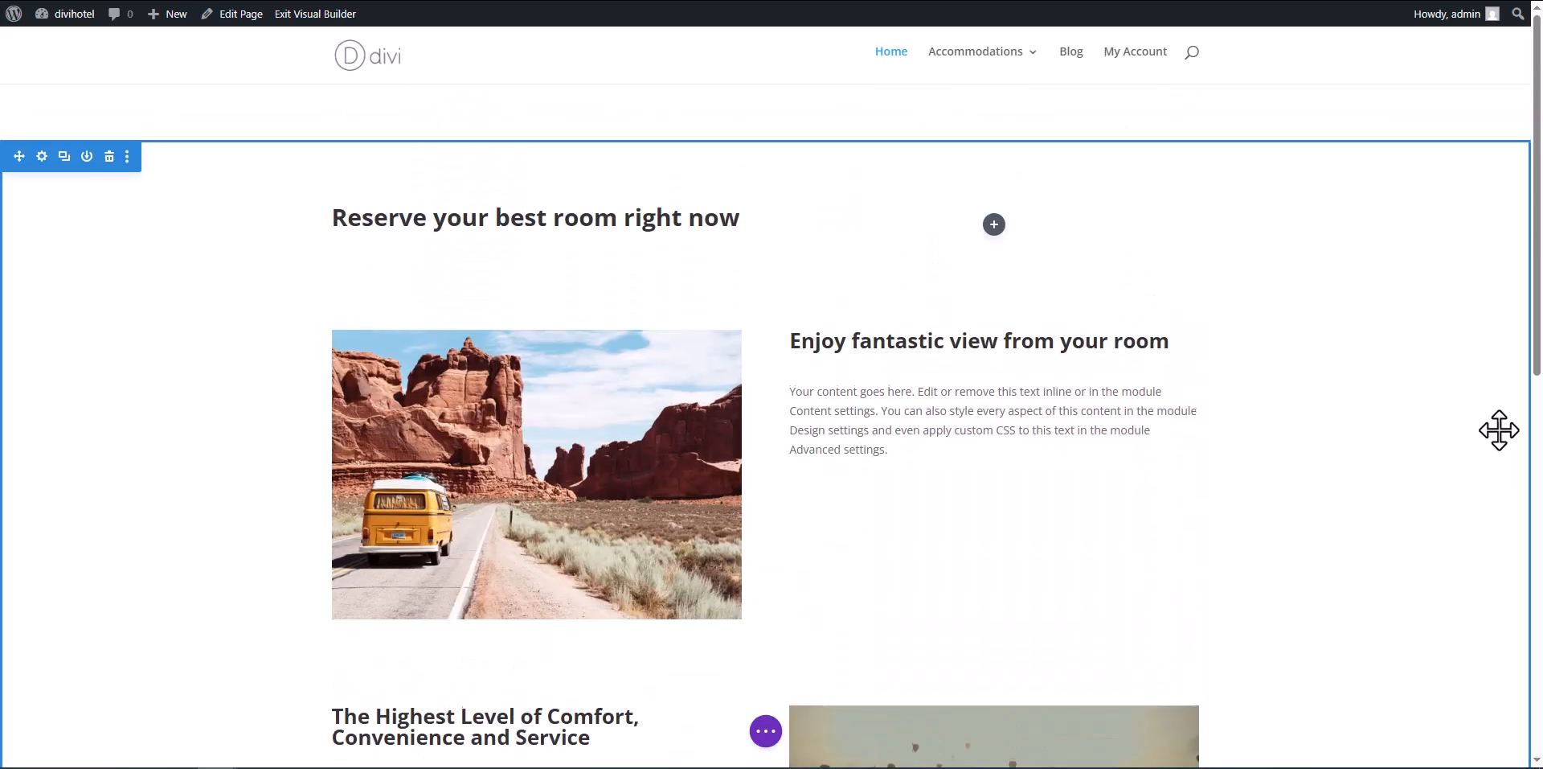
scroll(1498, 432, "up", 1)
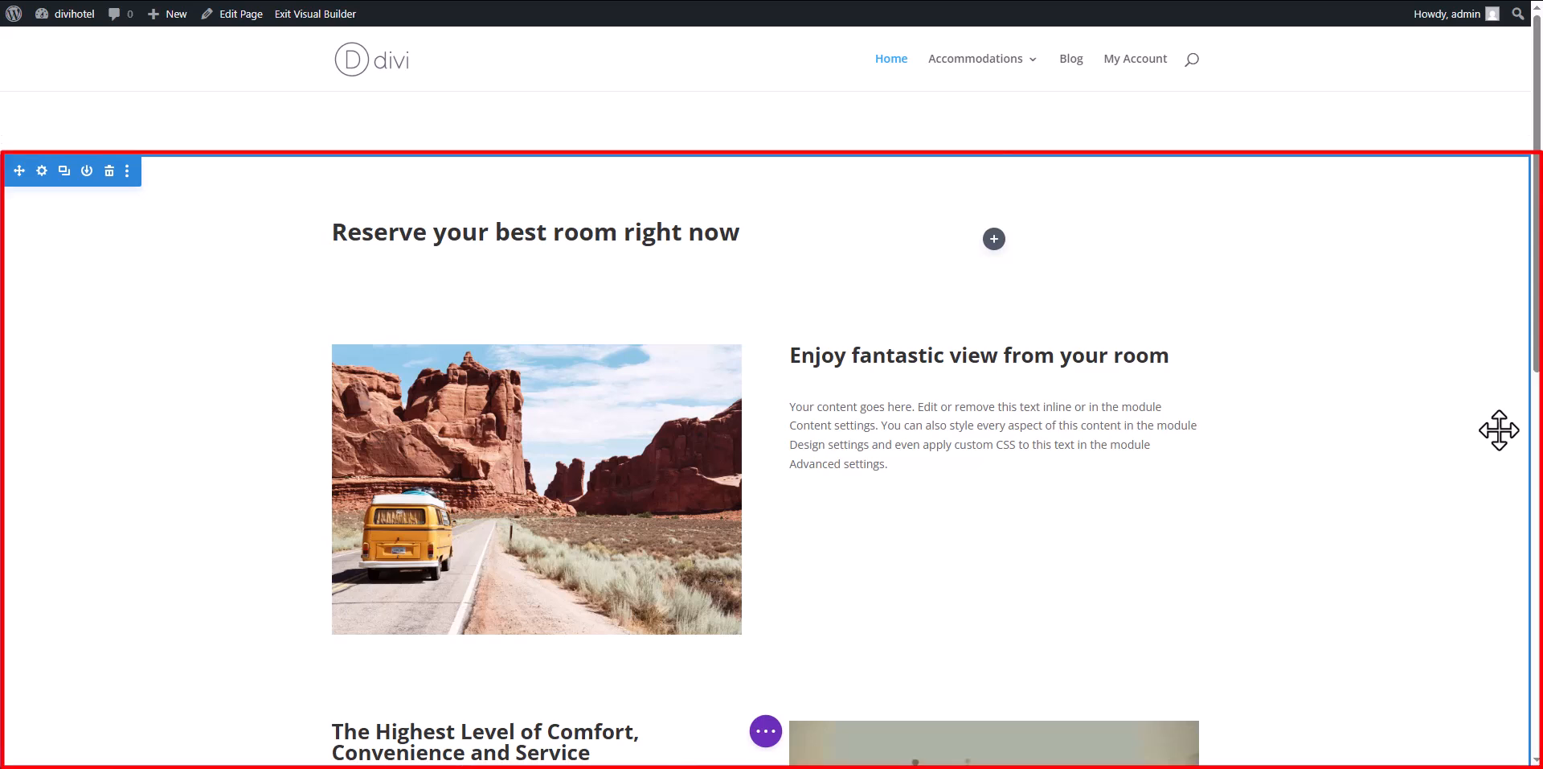
- Insert an HB Search Availability module in the empty column beside the "Reserve your best room right now" heading
scroll(1499, 430, "down", 6)
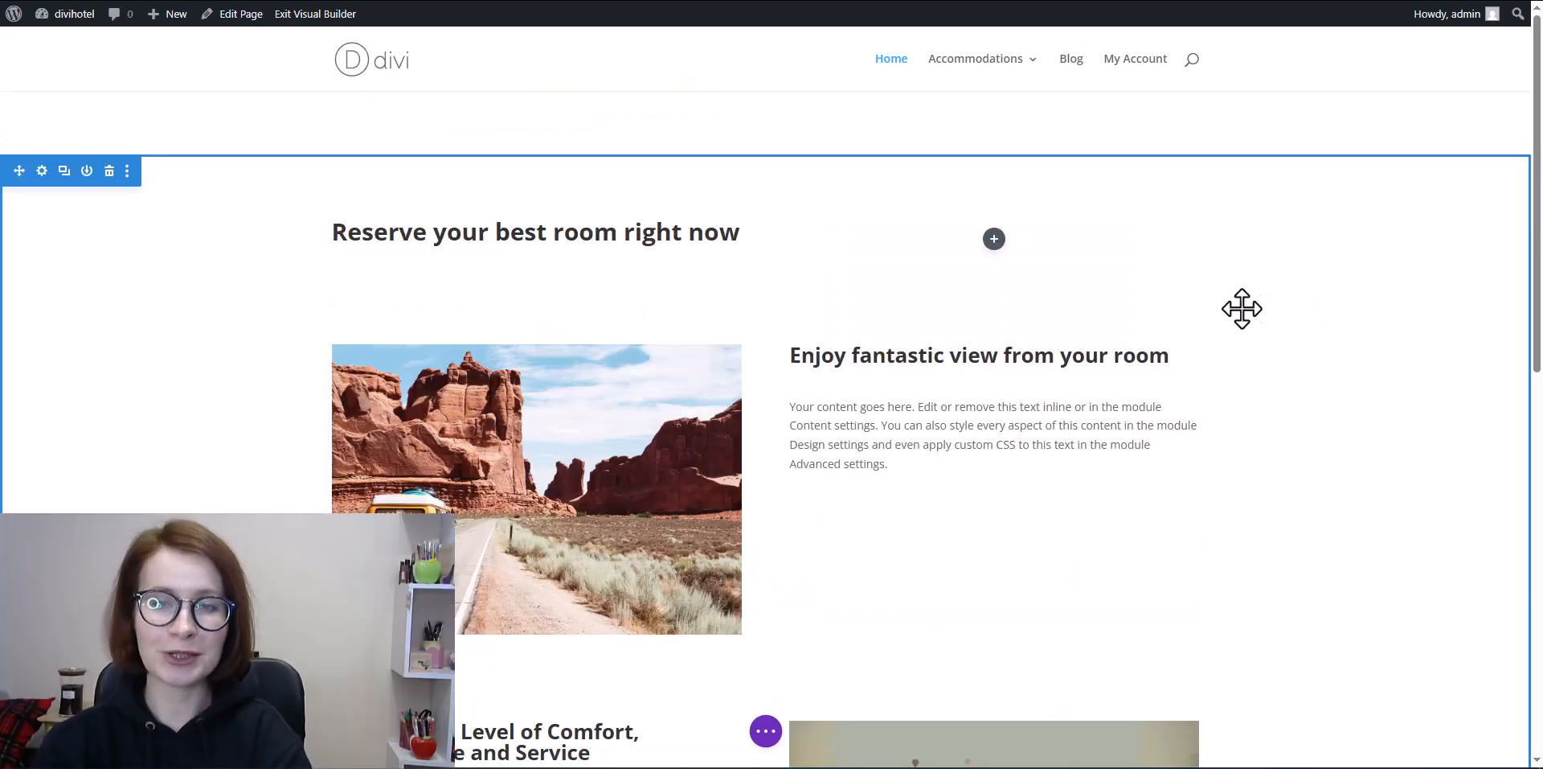
left_click(994, 239)
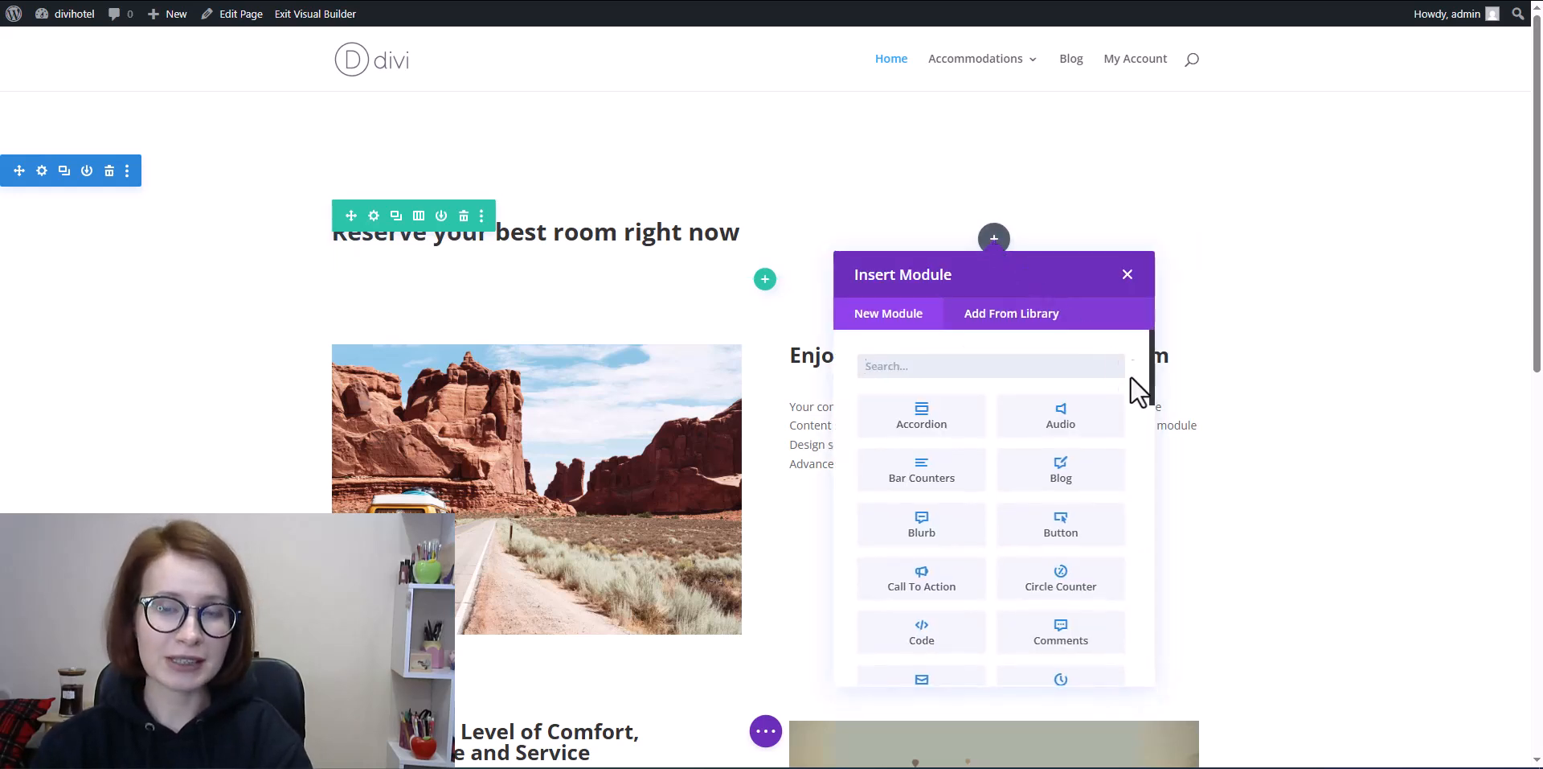
scroll(1137, 387, "down", 3)
scroll(1137, 387, "down", 5)
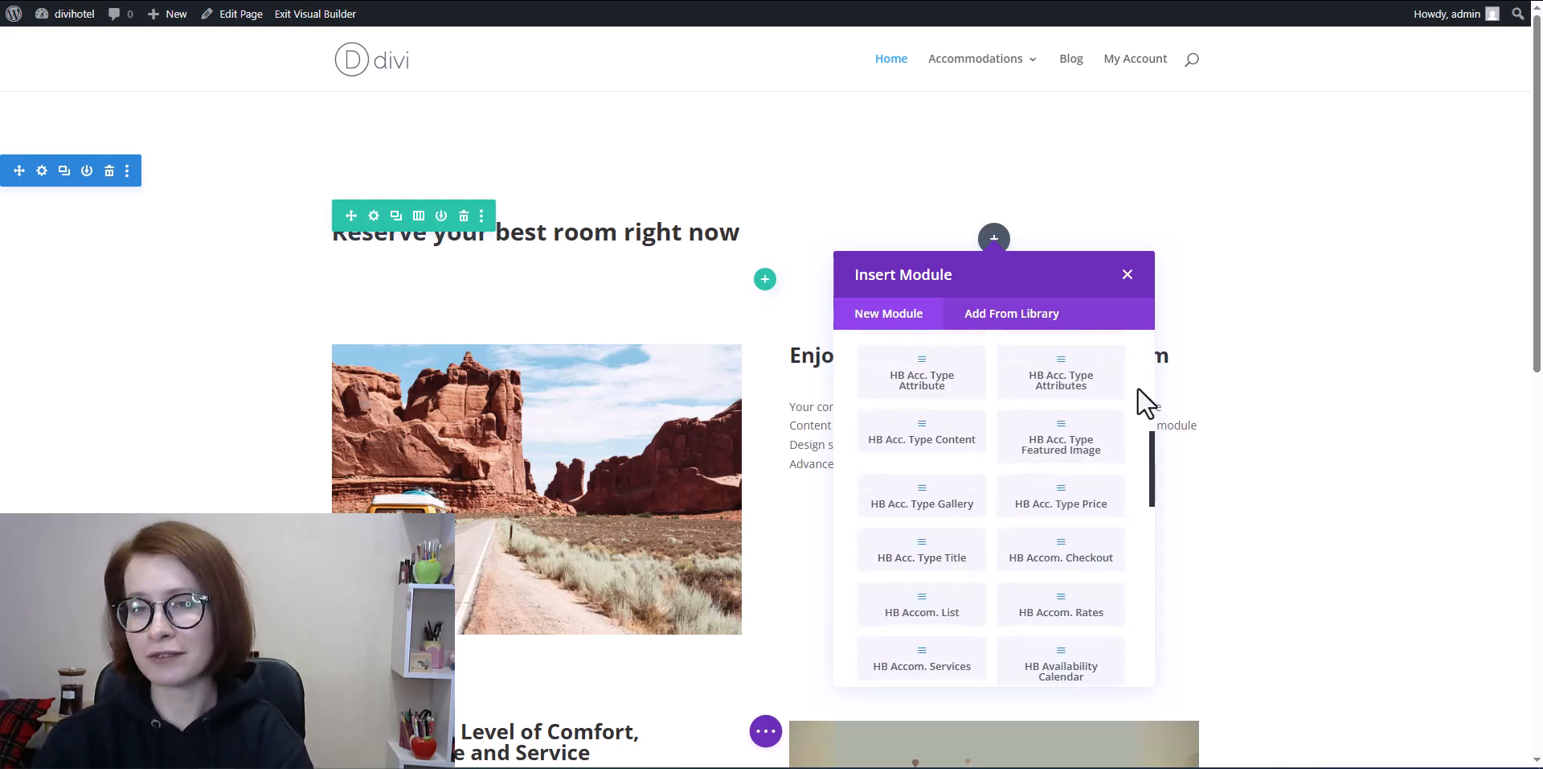
scroll(1145, 402, "down", 5)
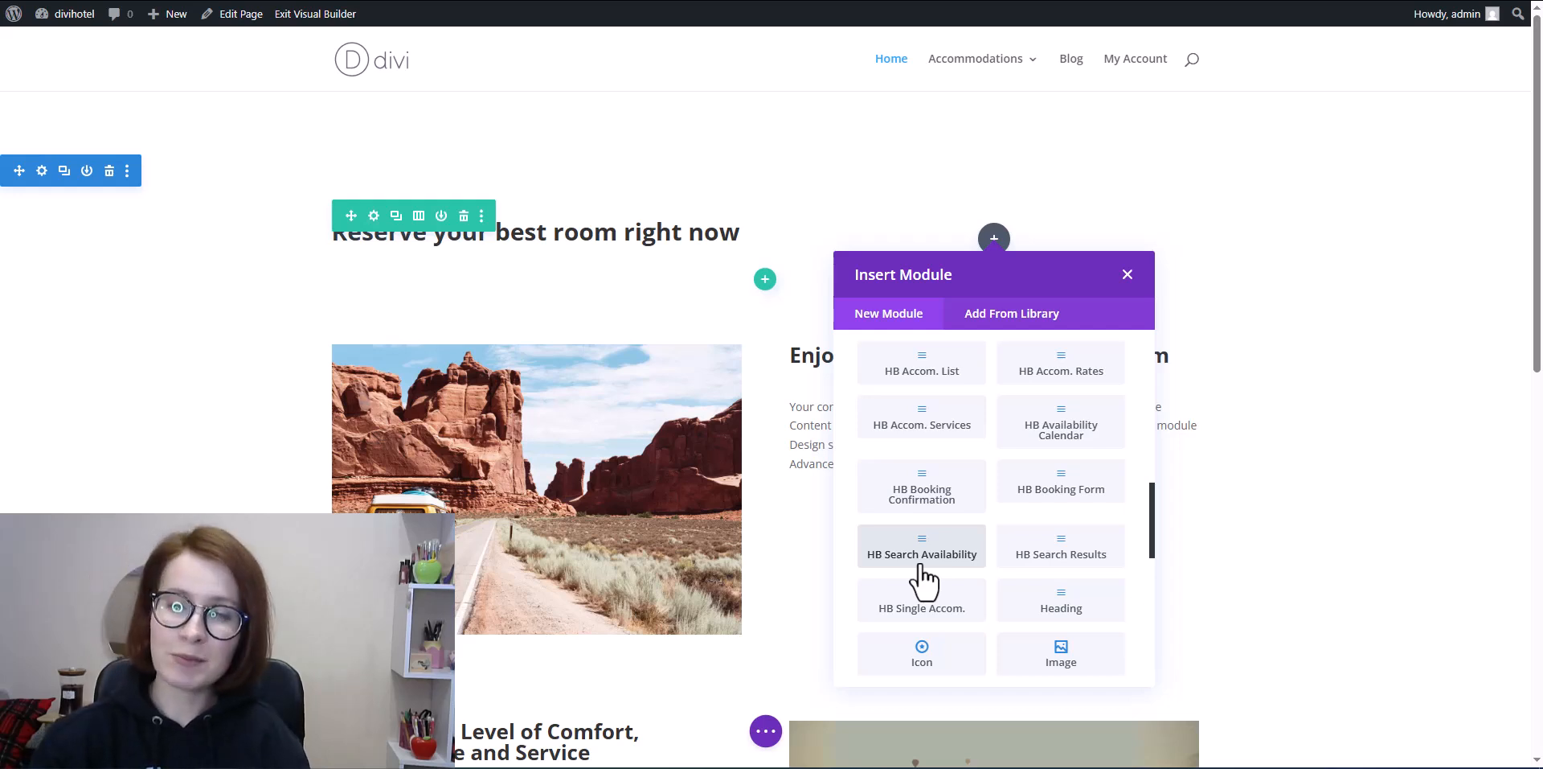
left_click(922, 567)
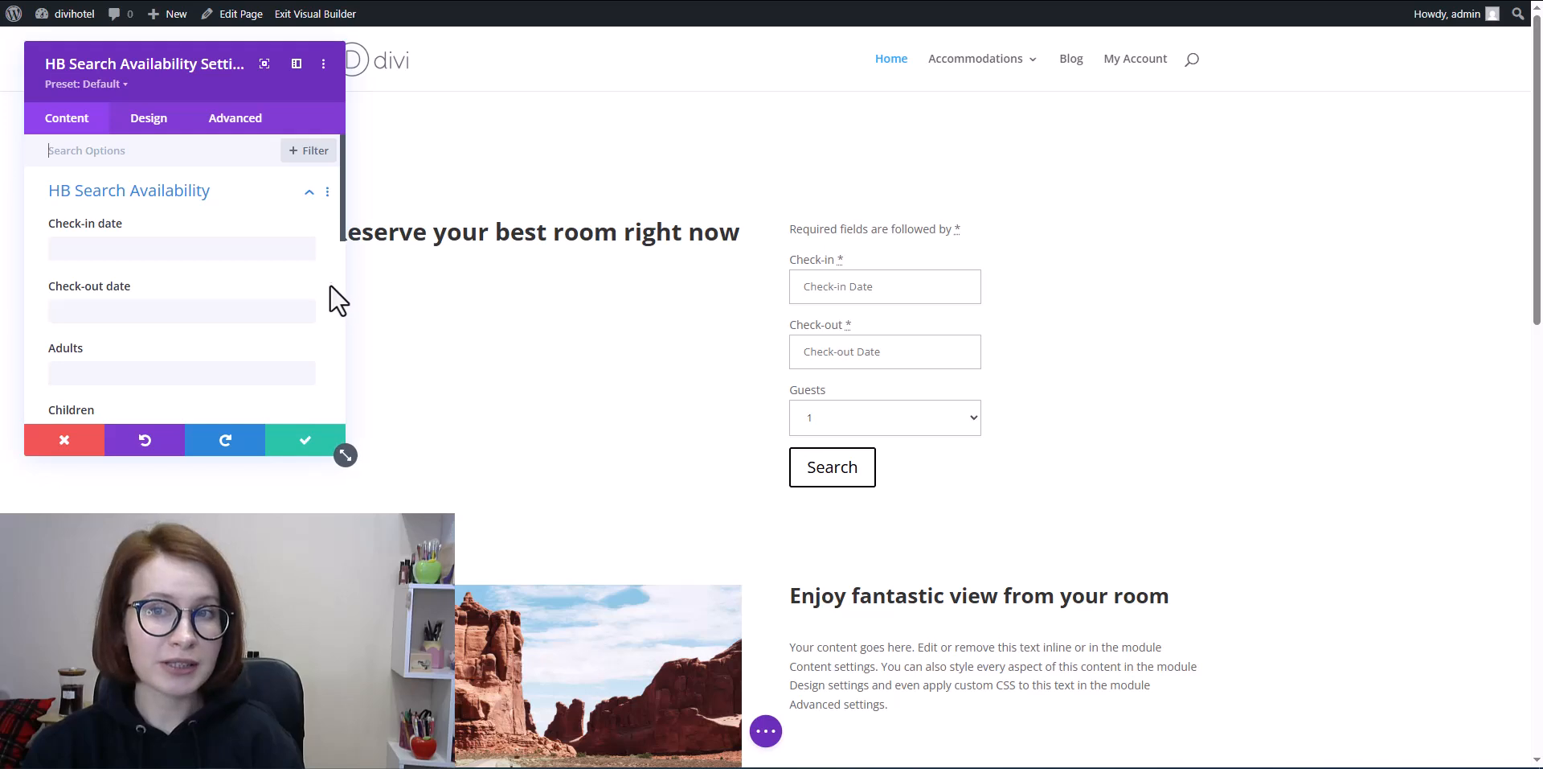
- Set the style of the search availability form to Horizontal Center
scroll(344, 241, "down", 3)
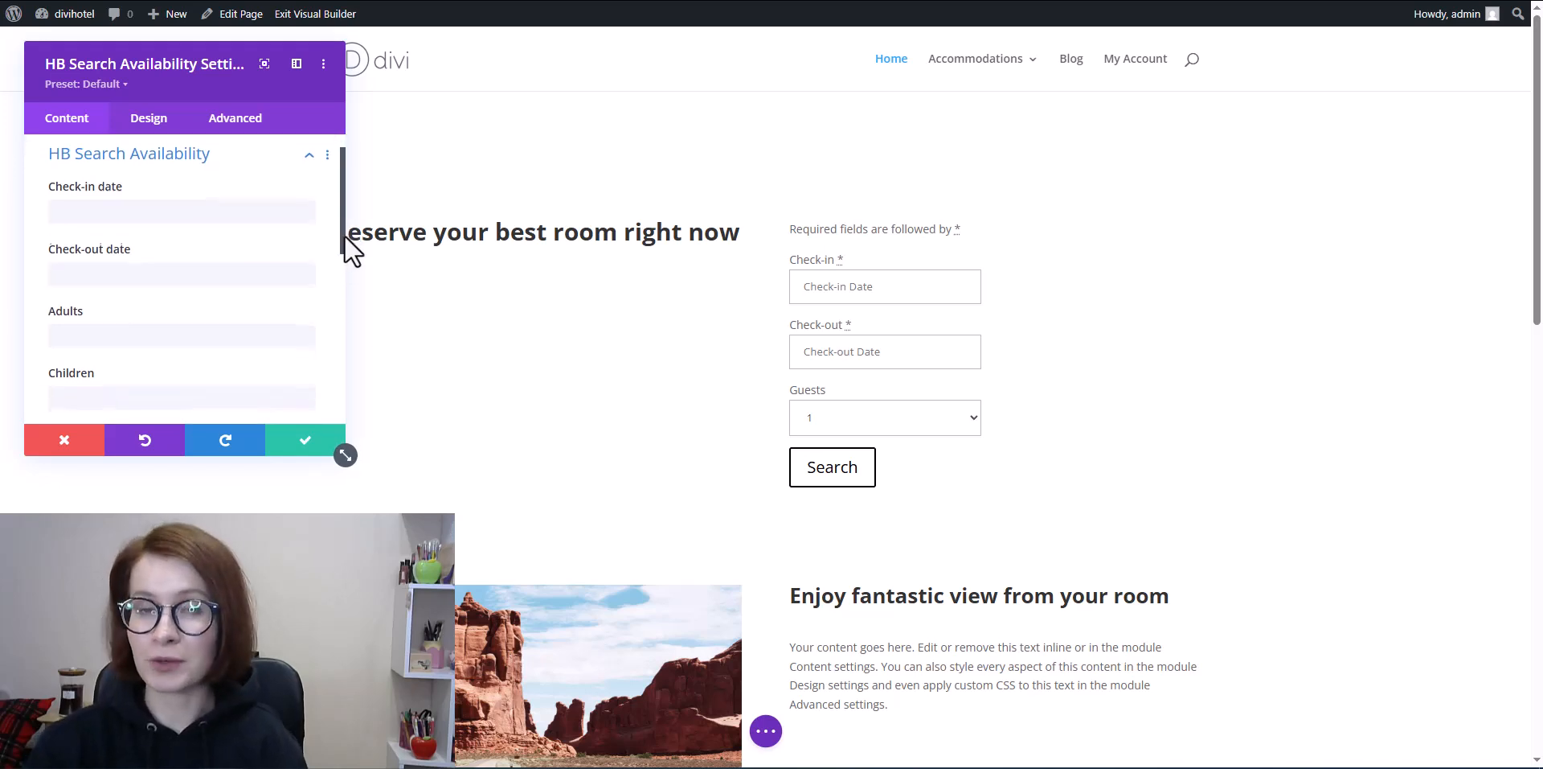
left_click_drag(346, 256, 341, 364)
scroll(341, 364, "down", 2)
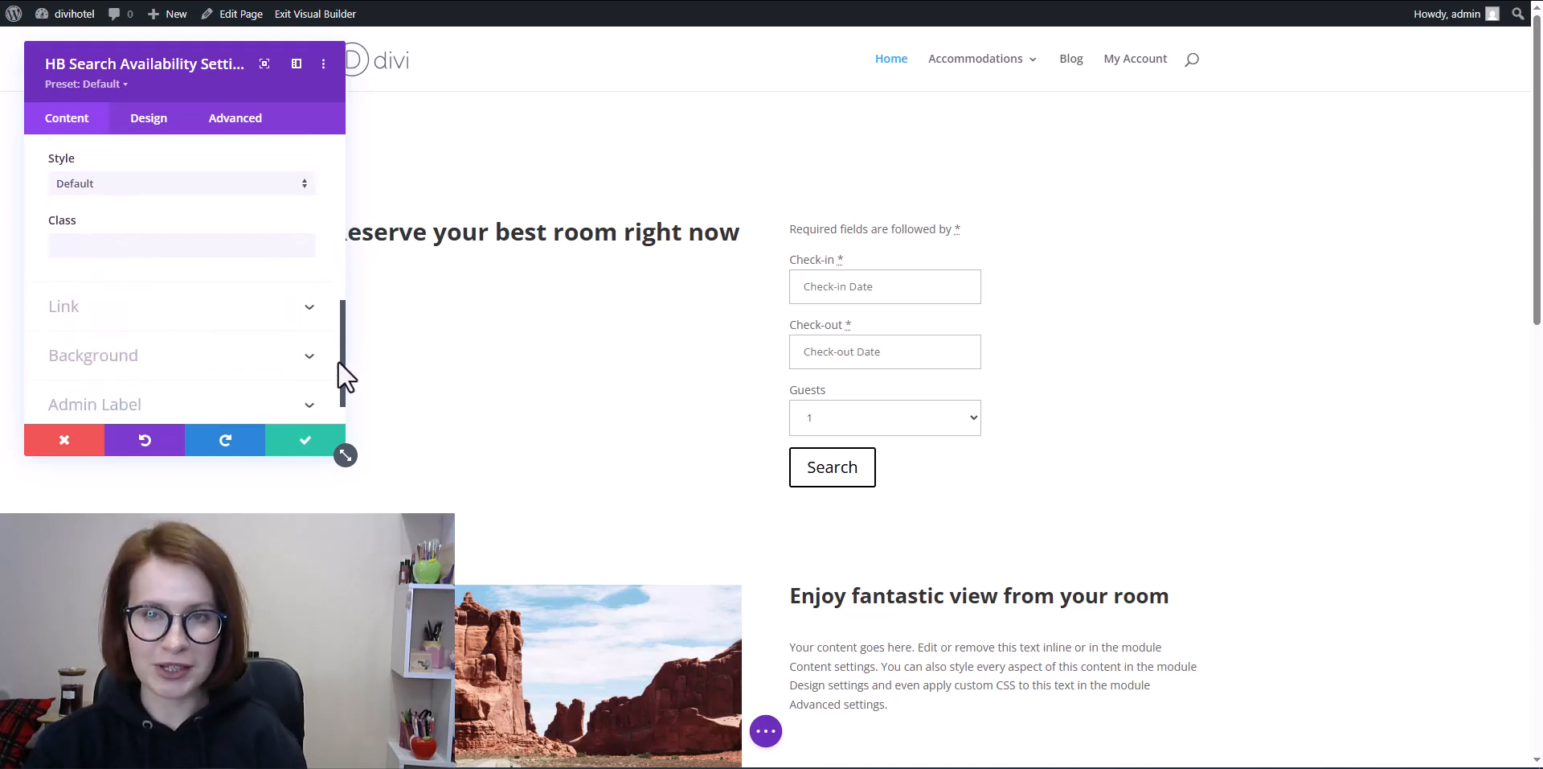
left_click(306, 185)
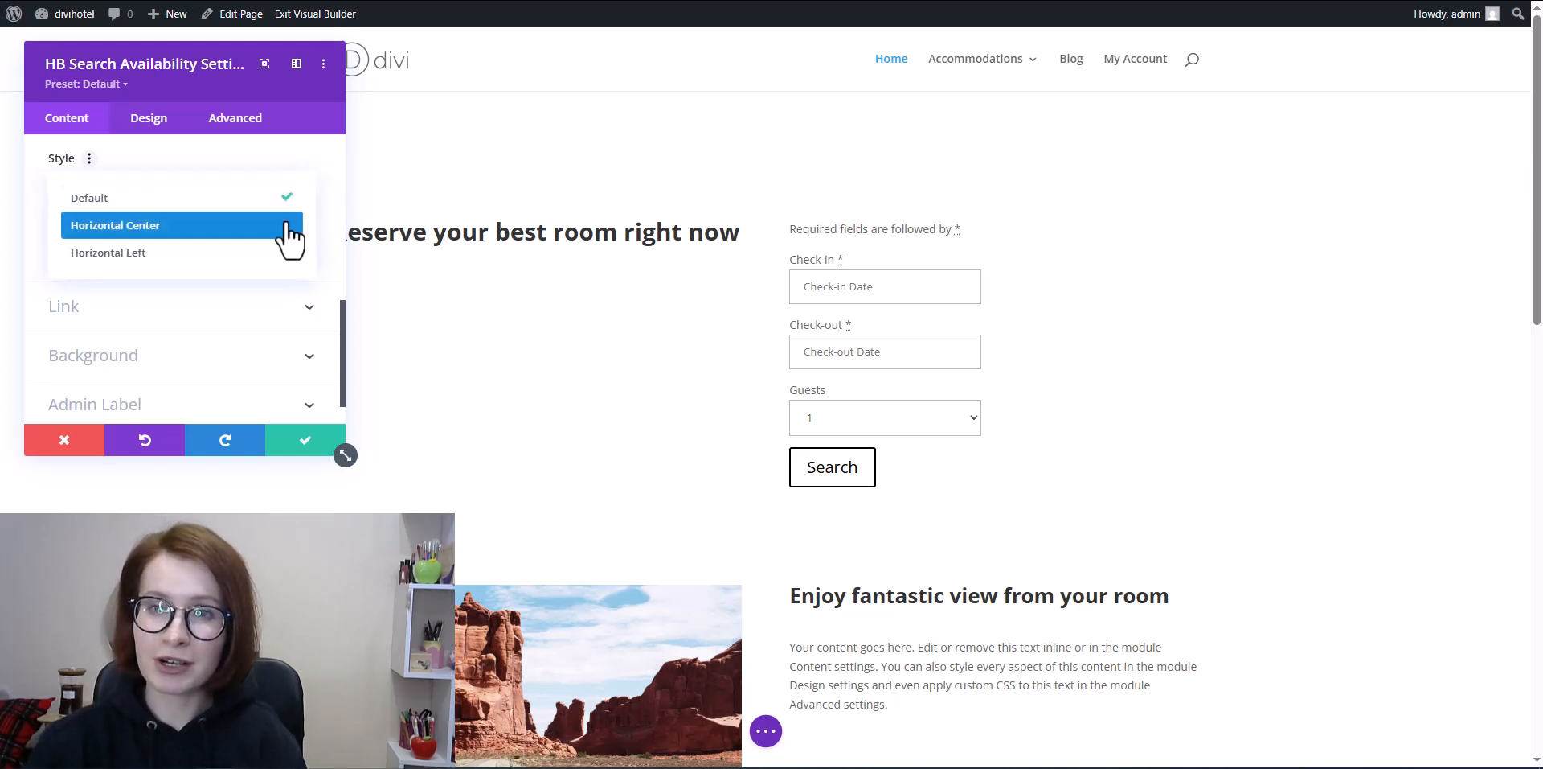
left_click(290, 226)
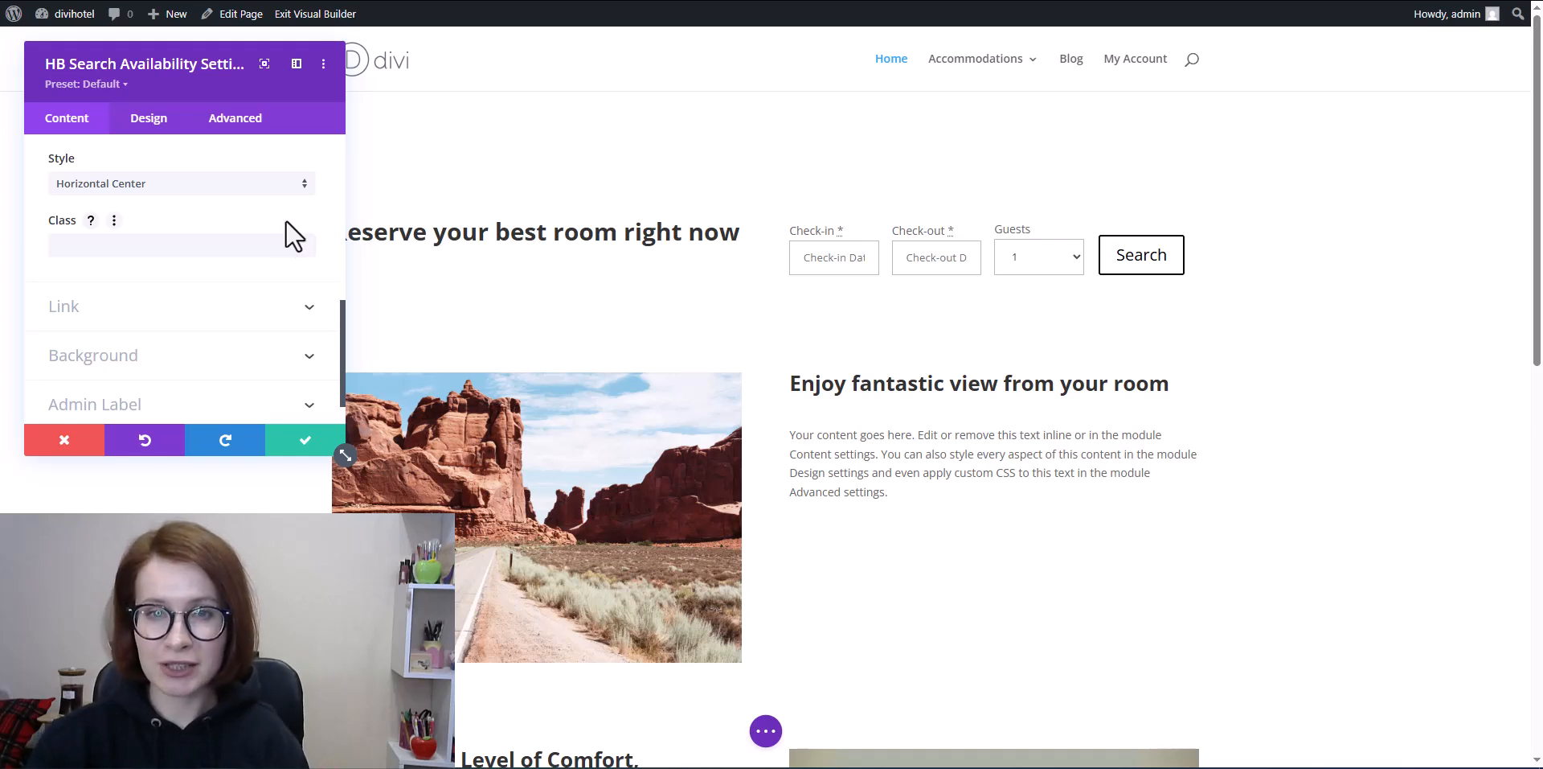
- Try the Horizontal Left style on the search availability form and switch back to Horizontal Center
left_click(302, 184)
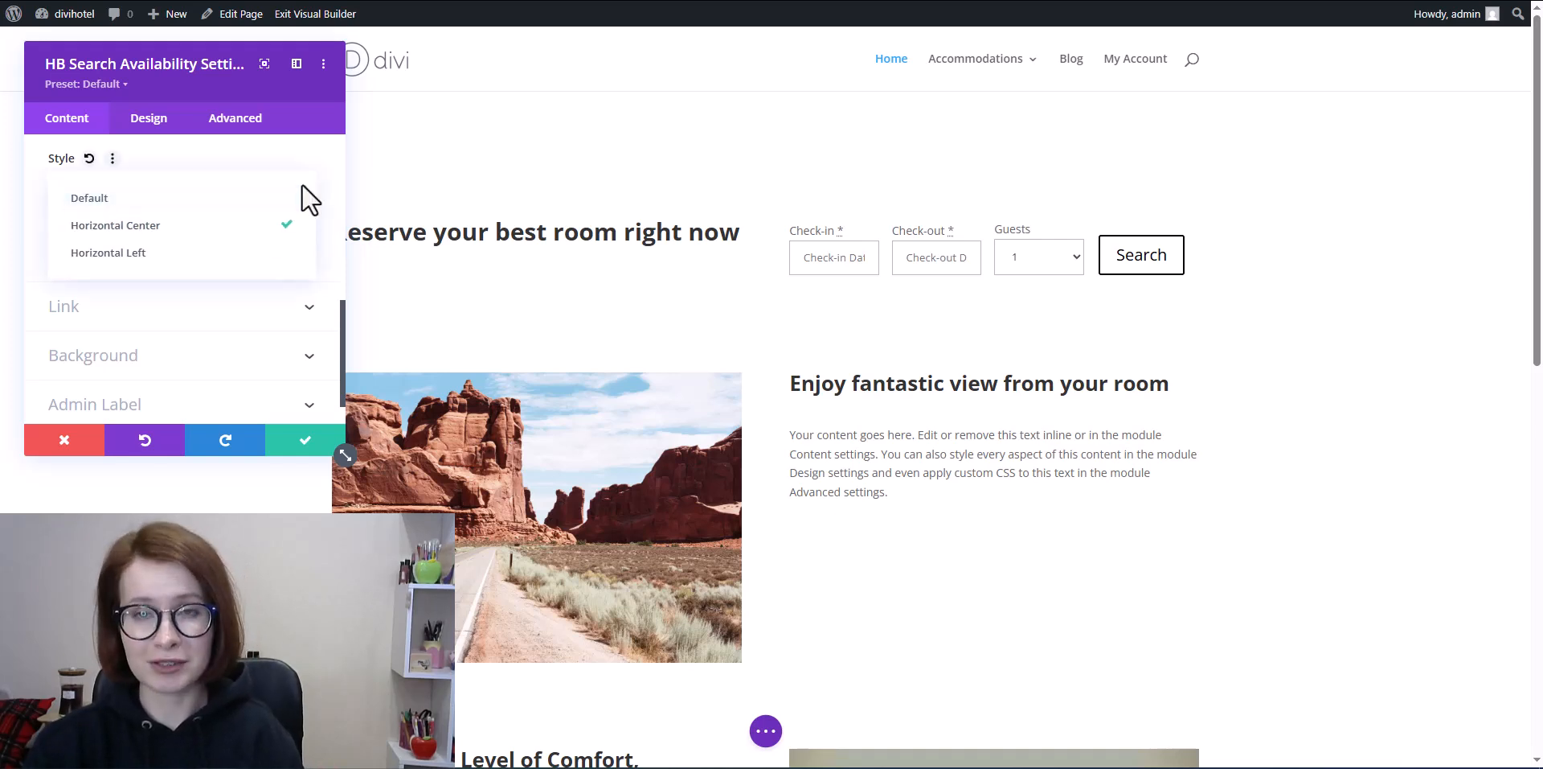
left_click(288, 252)
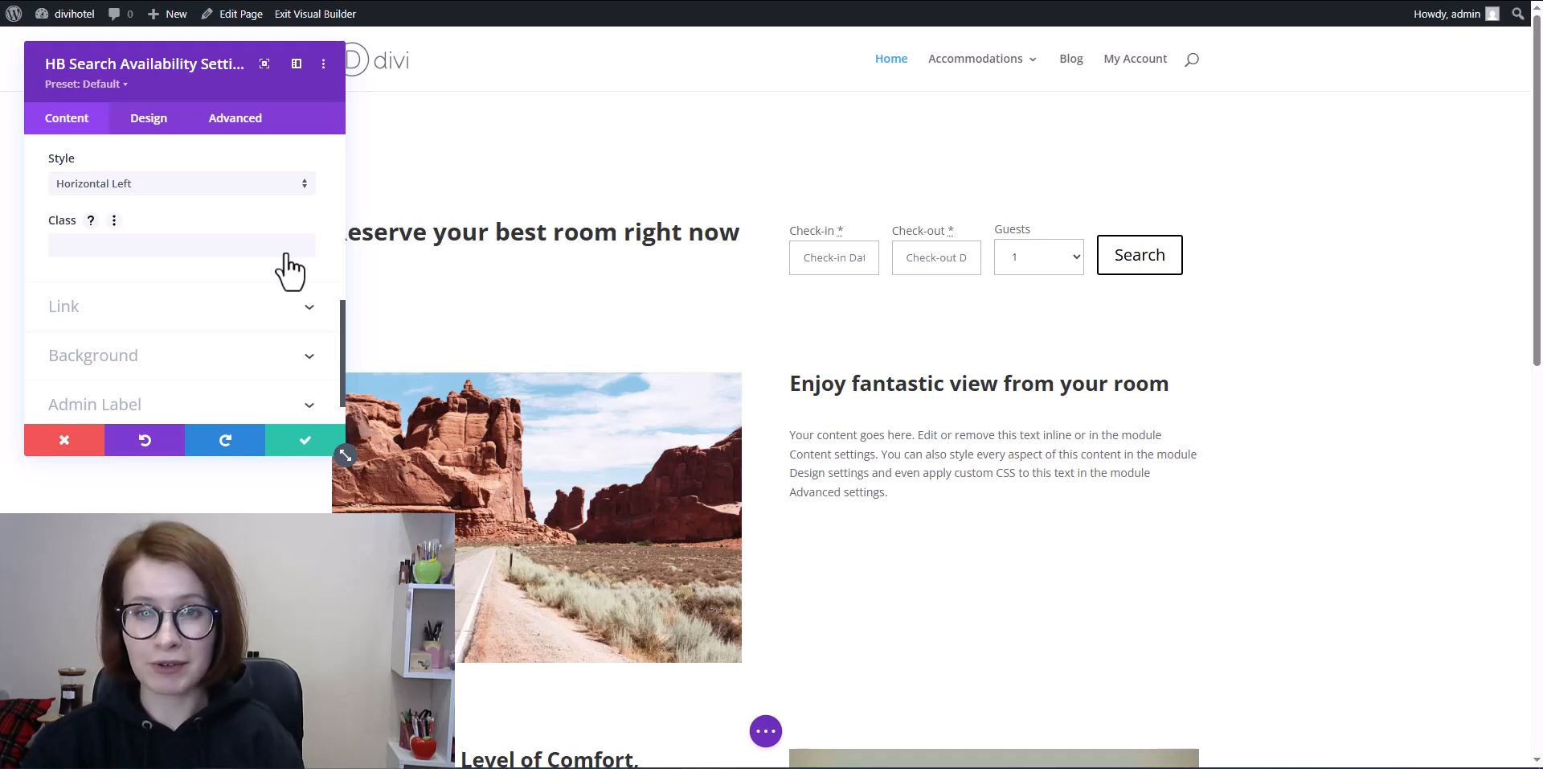
left_click(304, 187)
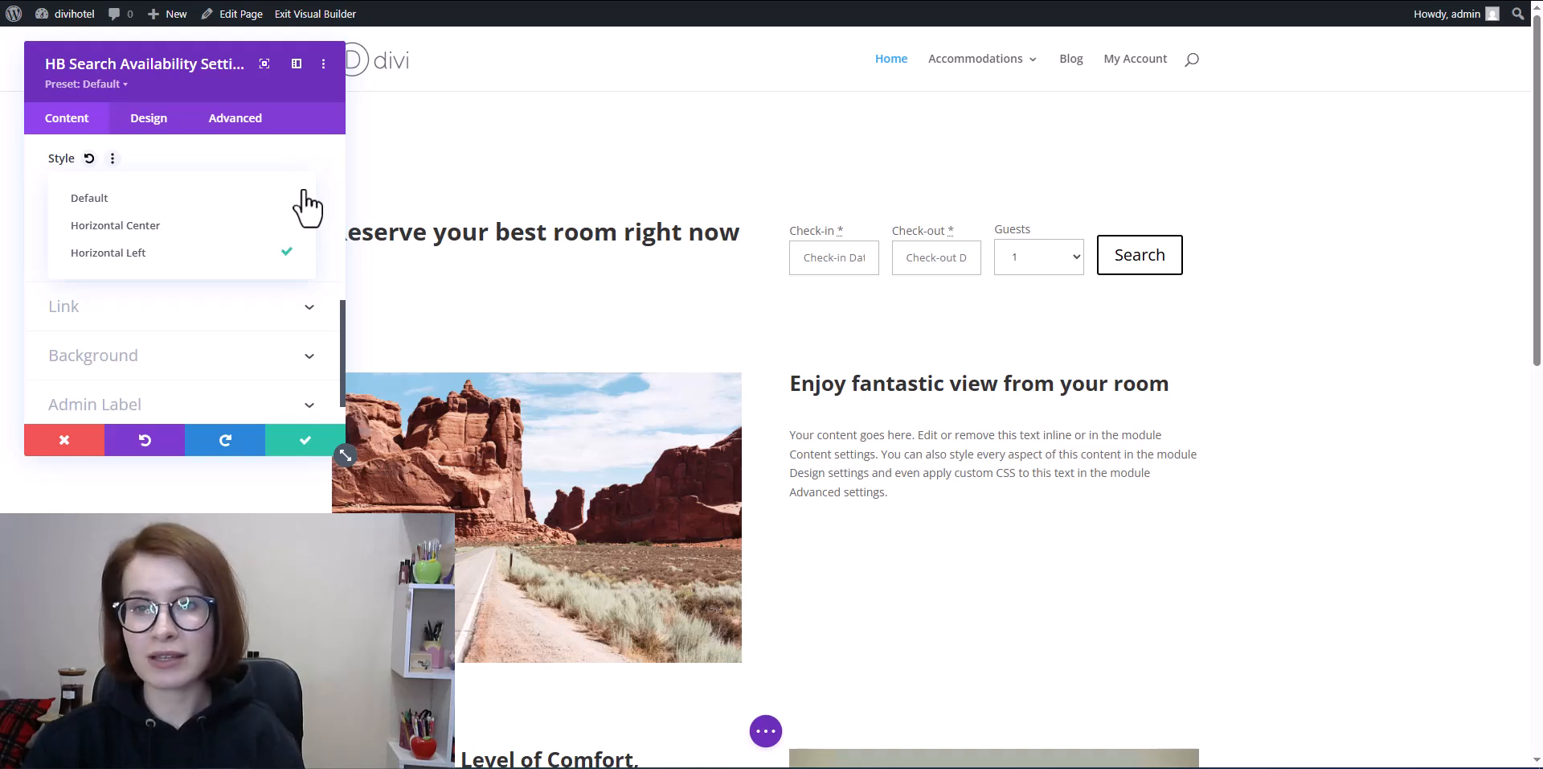
left_click(283, 226)
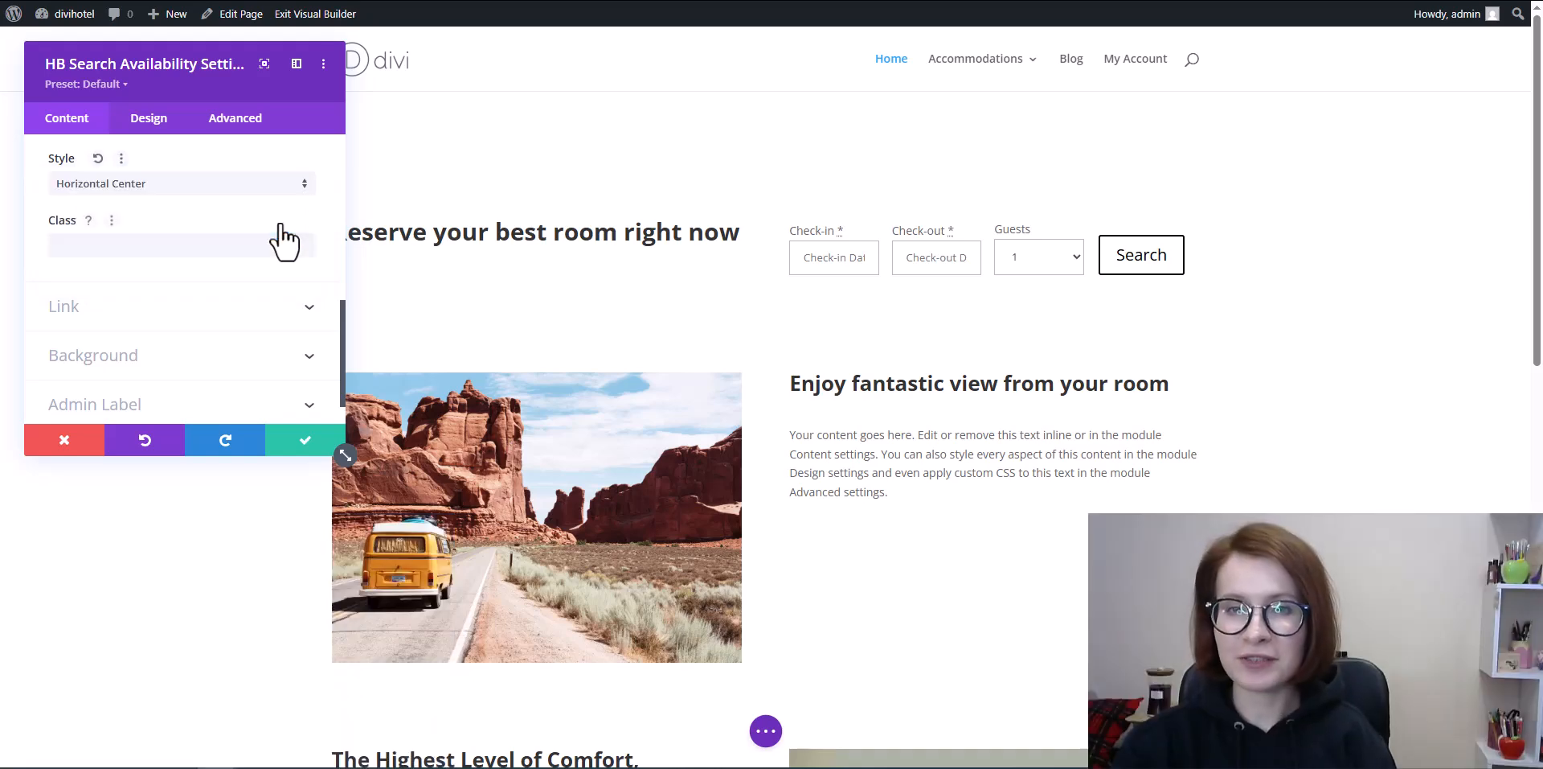
- Set the search form's module text color to black (#000000) and its module text size to 15px
scroll(304, 291, "down", 1)
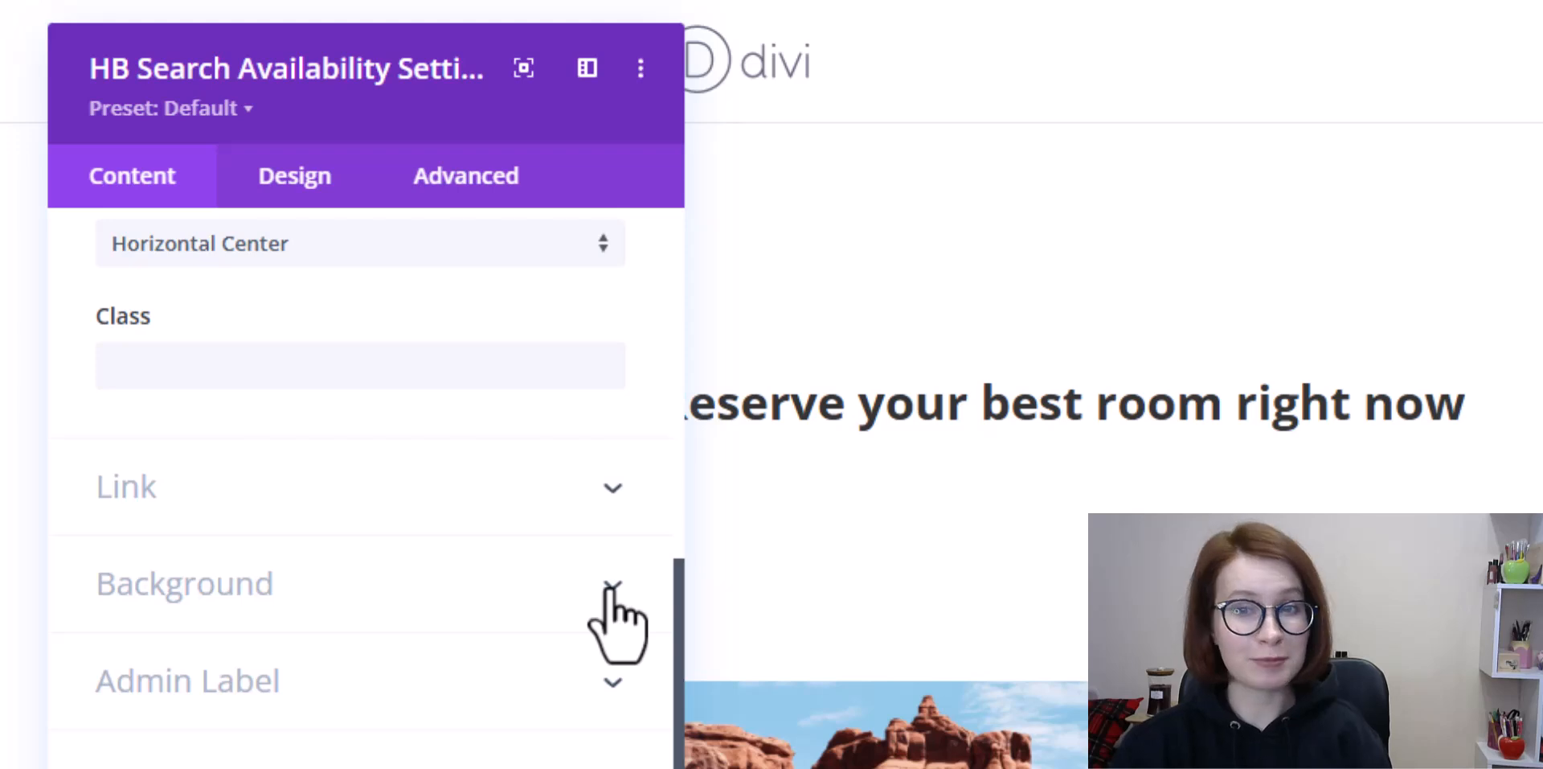
left_click(613, 591)
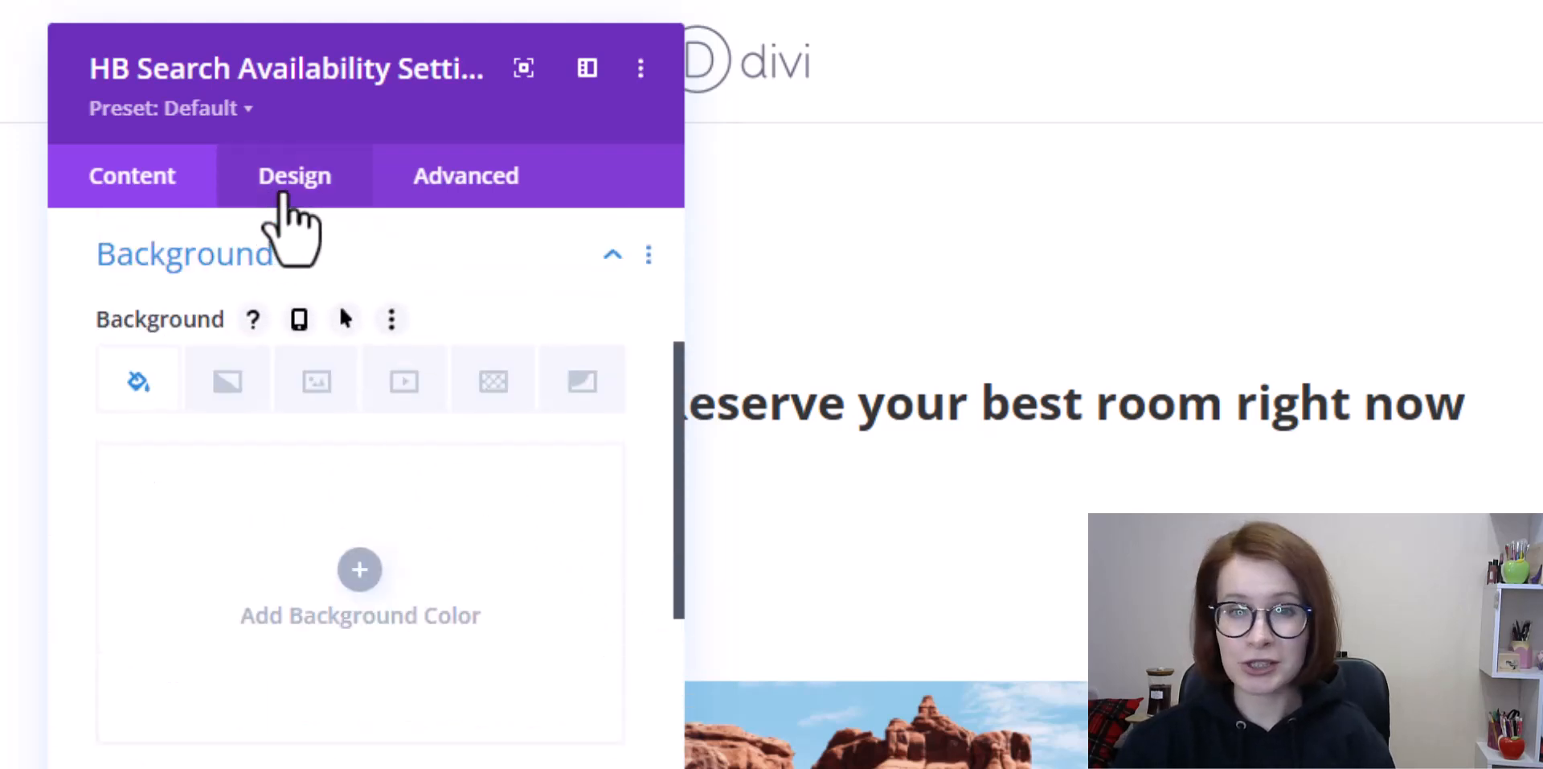
left_click(283, 198)
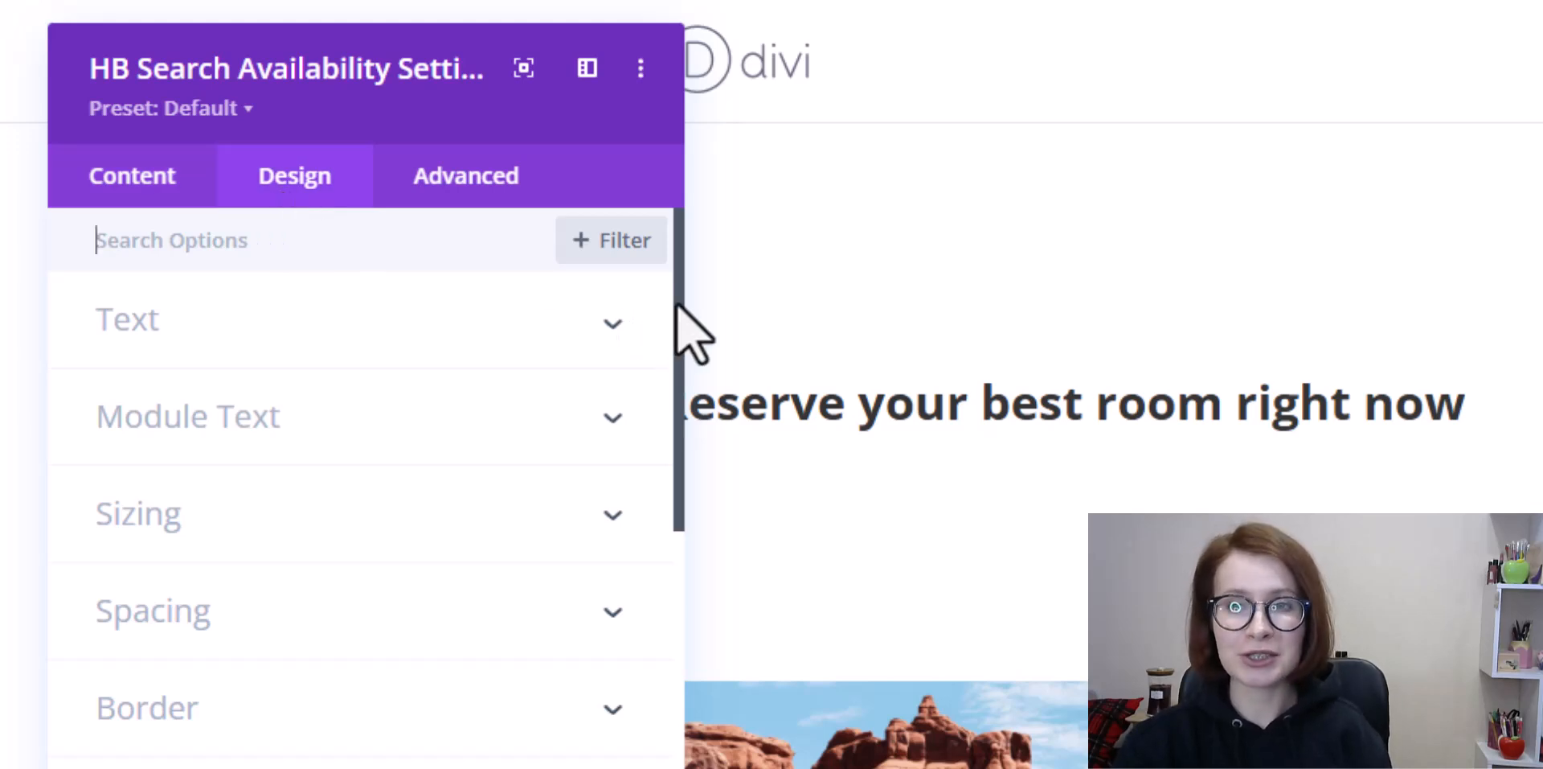
left_click_drag(677, 305, 679, 549)
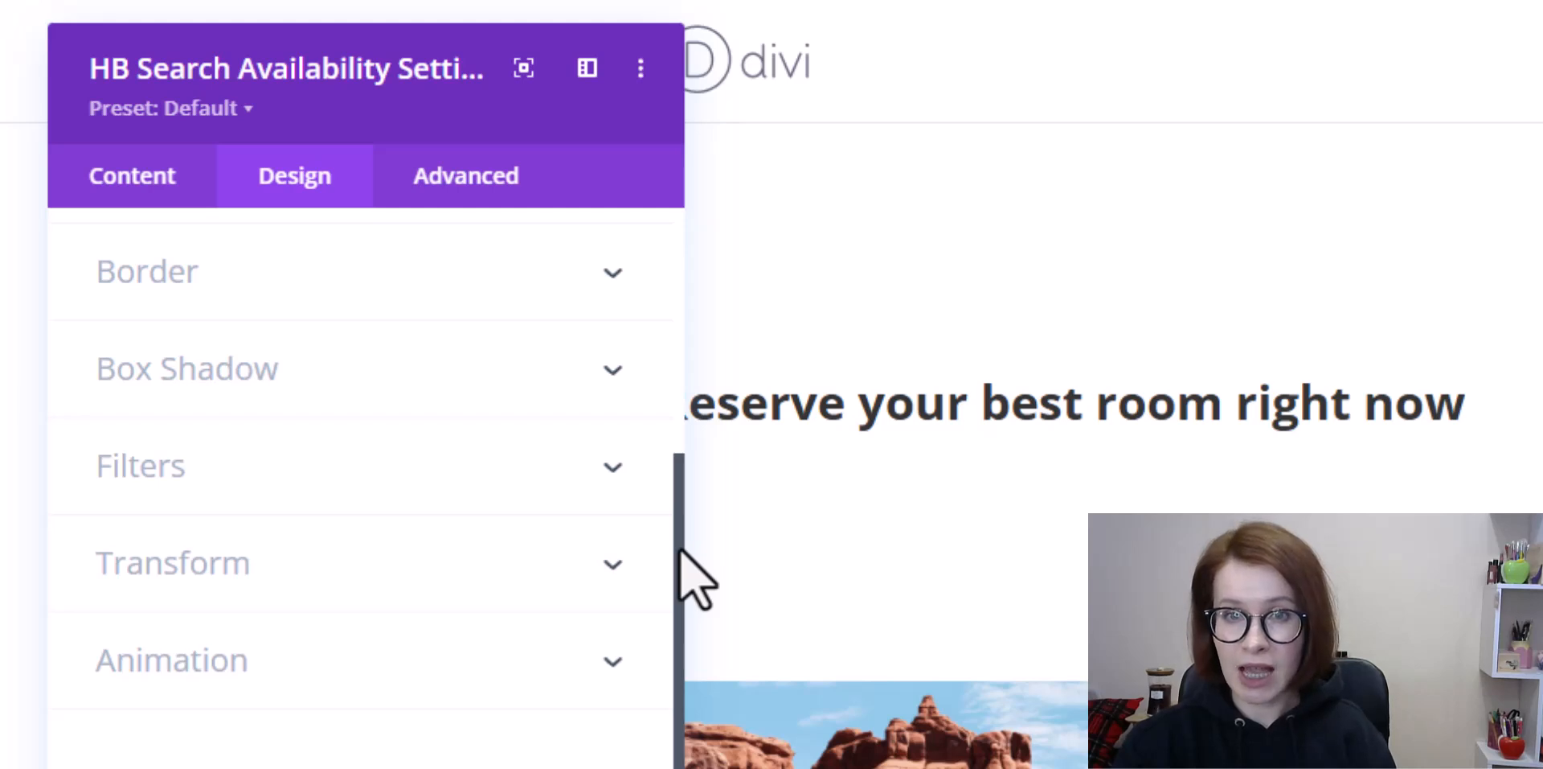
left_click_drag(679, 549, 689, 283)
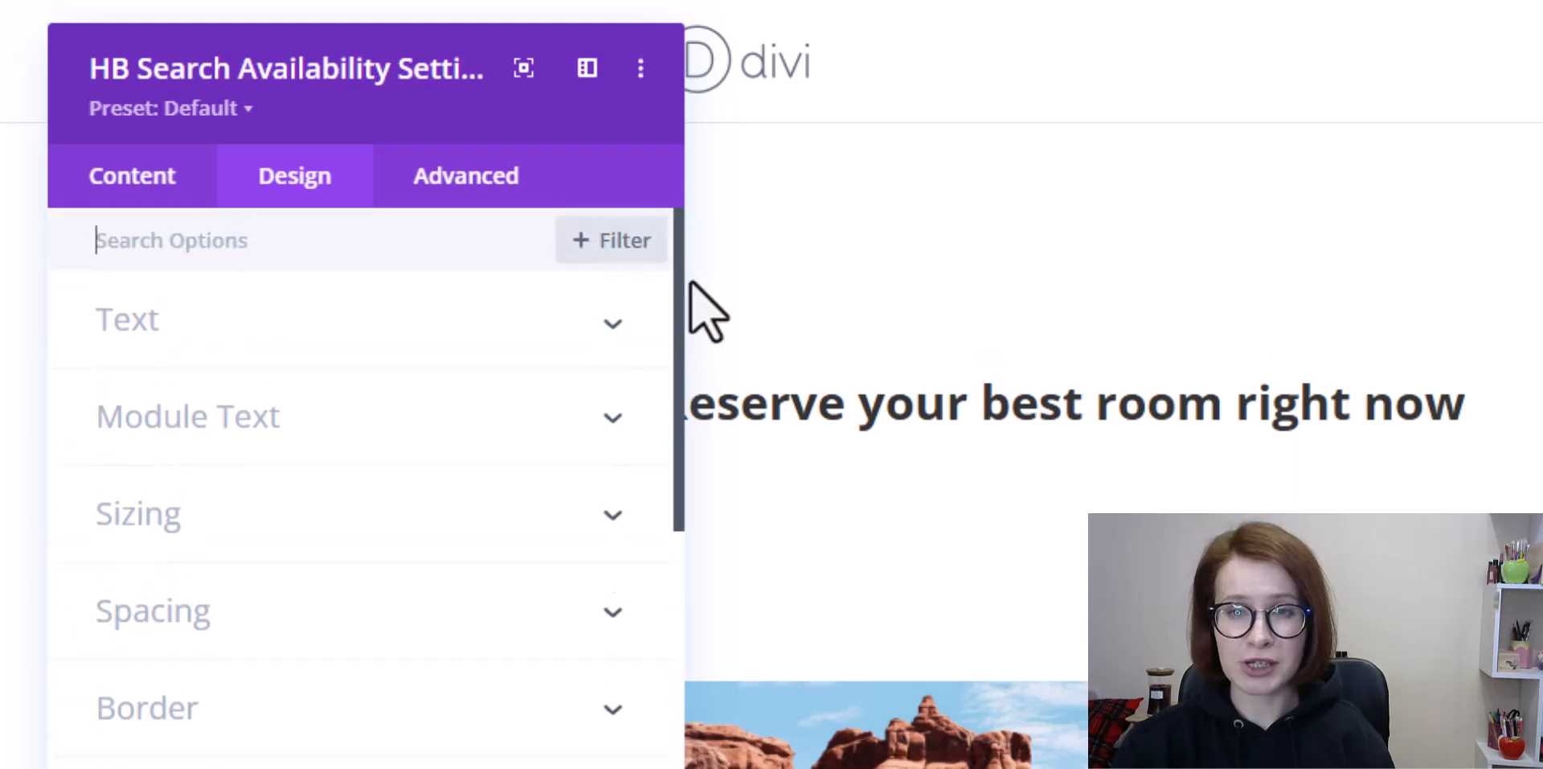
left_click(624, 392)
scroll(629, 482, "down", 3)
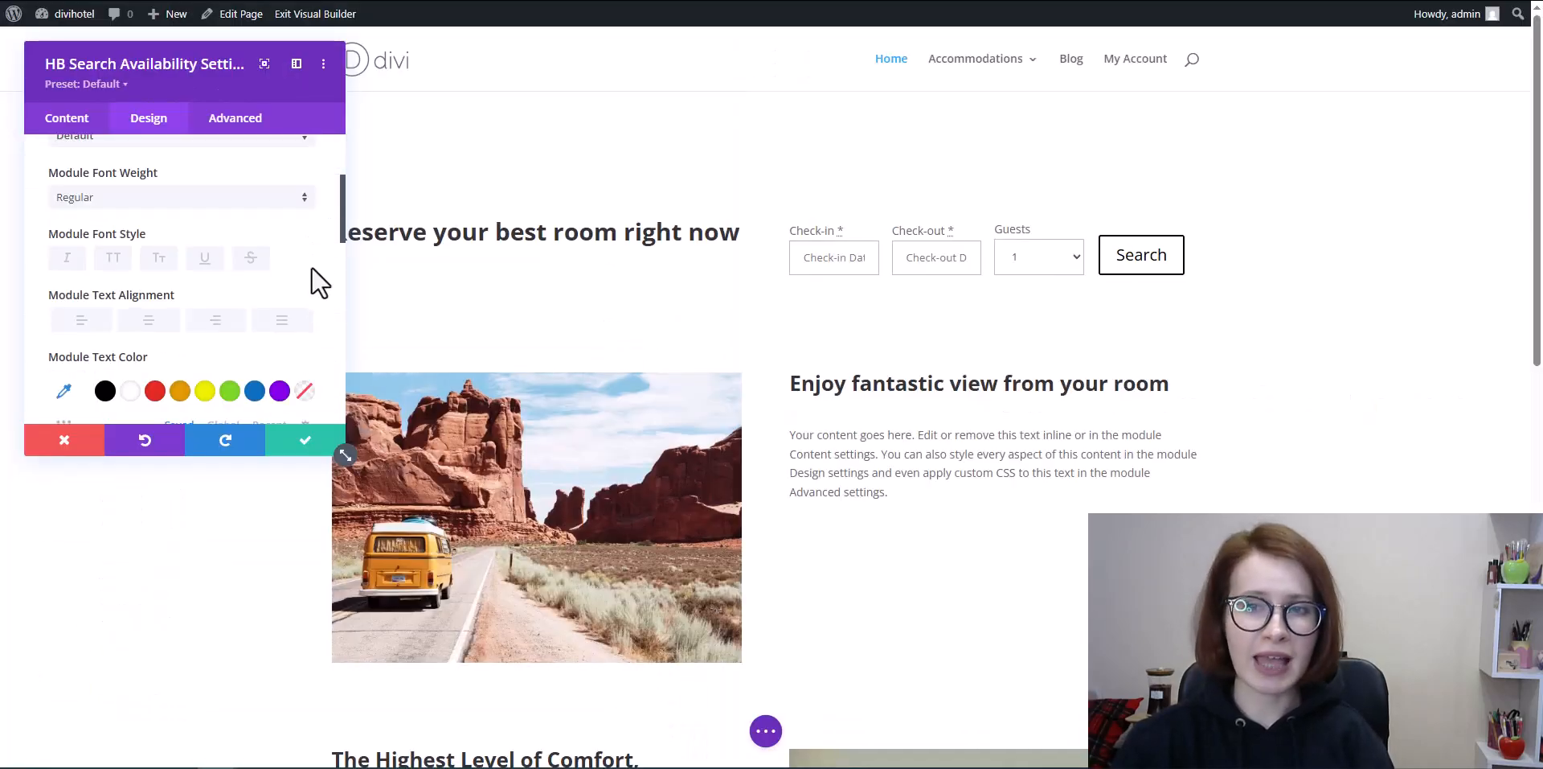
scroll(317, 297, "down", 2)
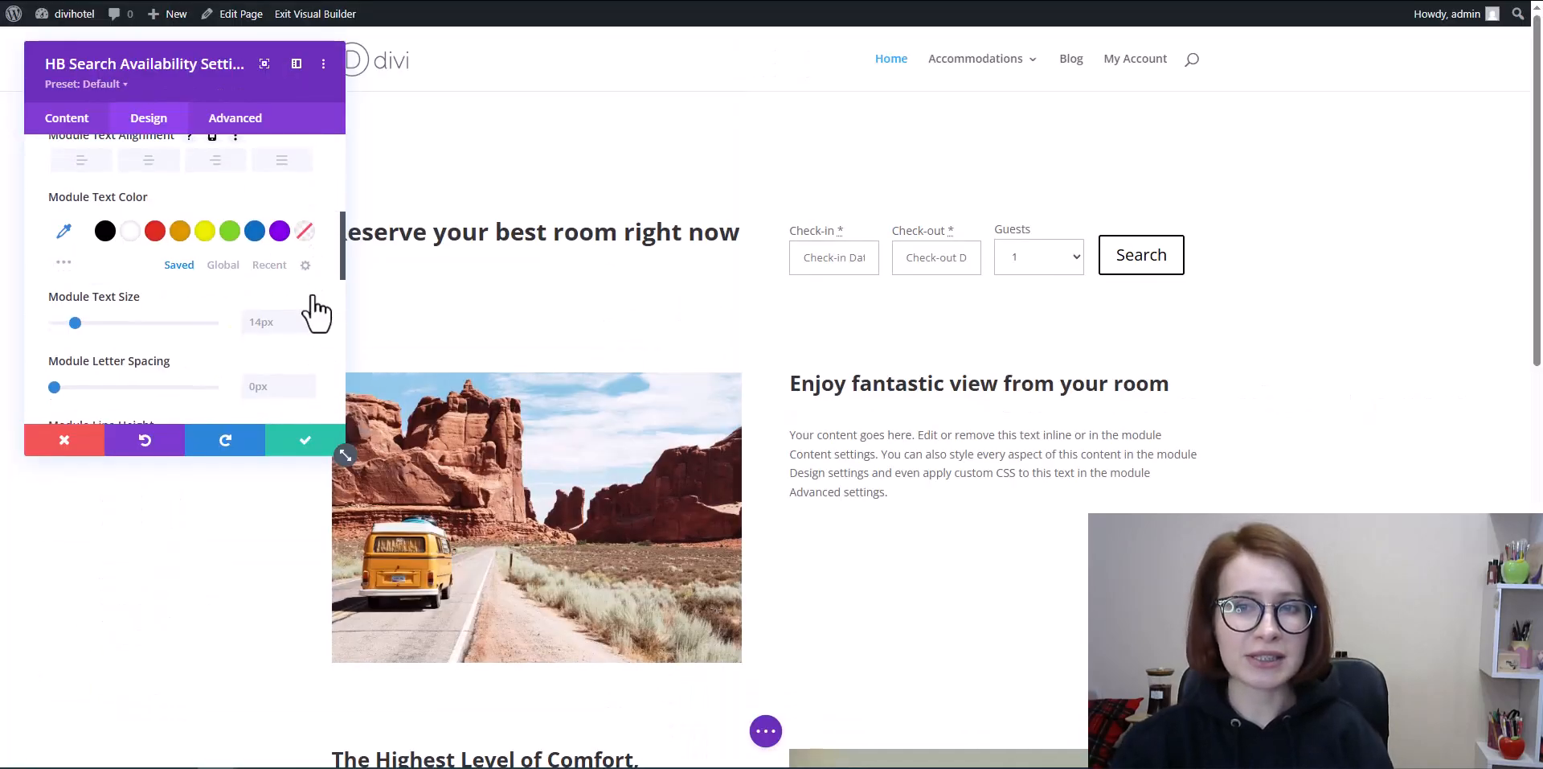
left_click(103, 233)
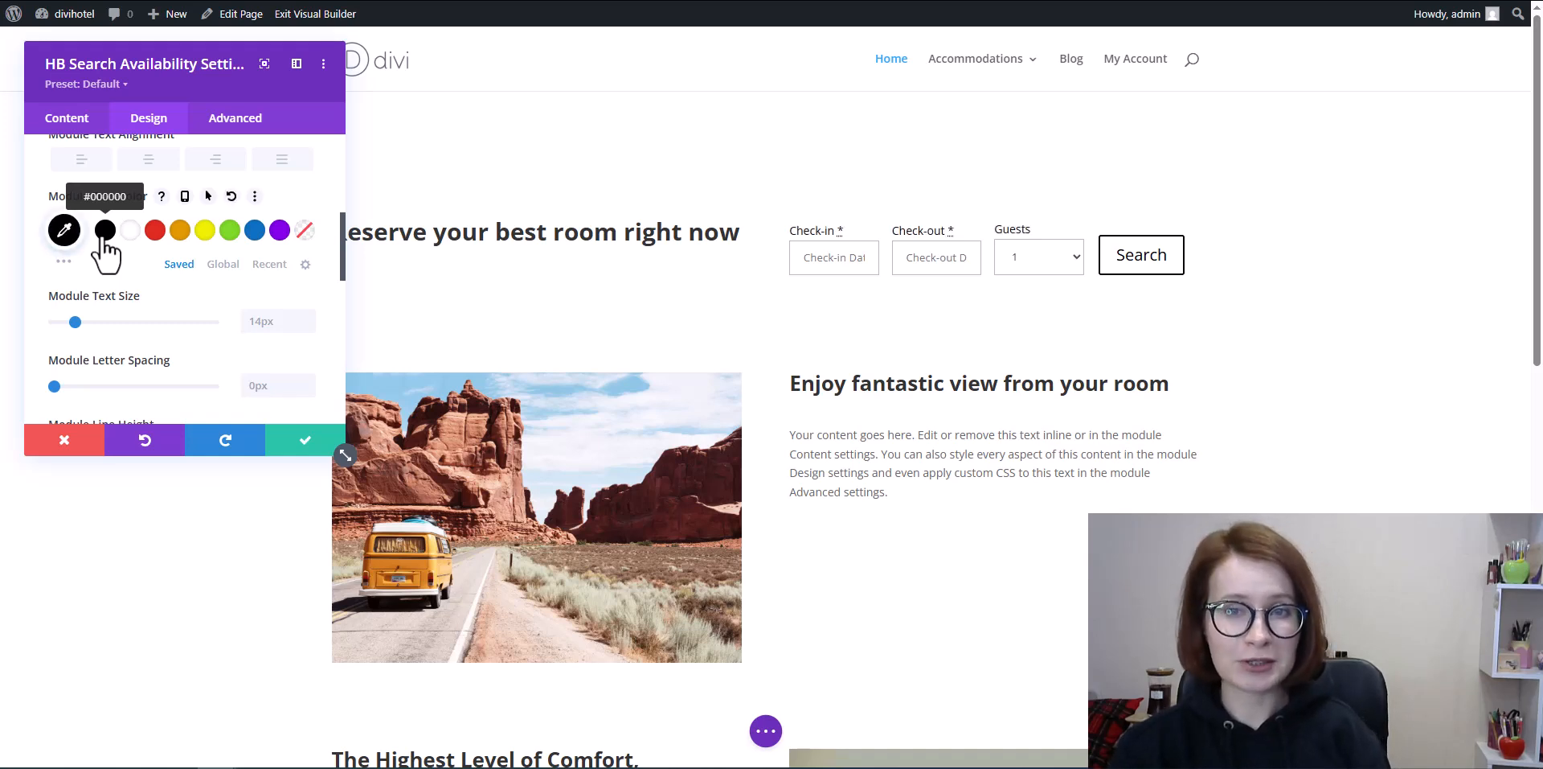
left_click(75, 322)
- Set the search form's module font weight to Bold and save the module settings
scroll(120, 342, "down", 3)
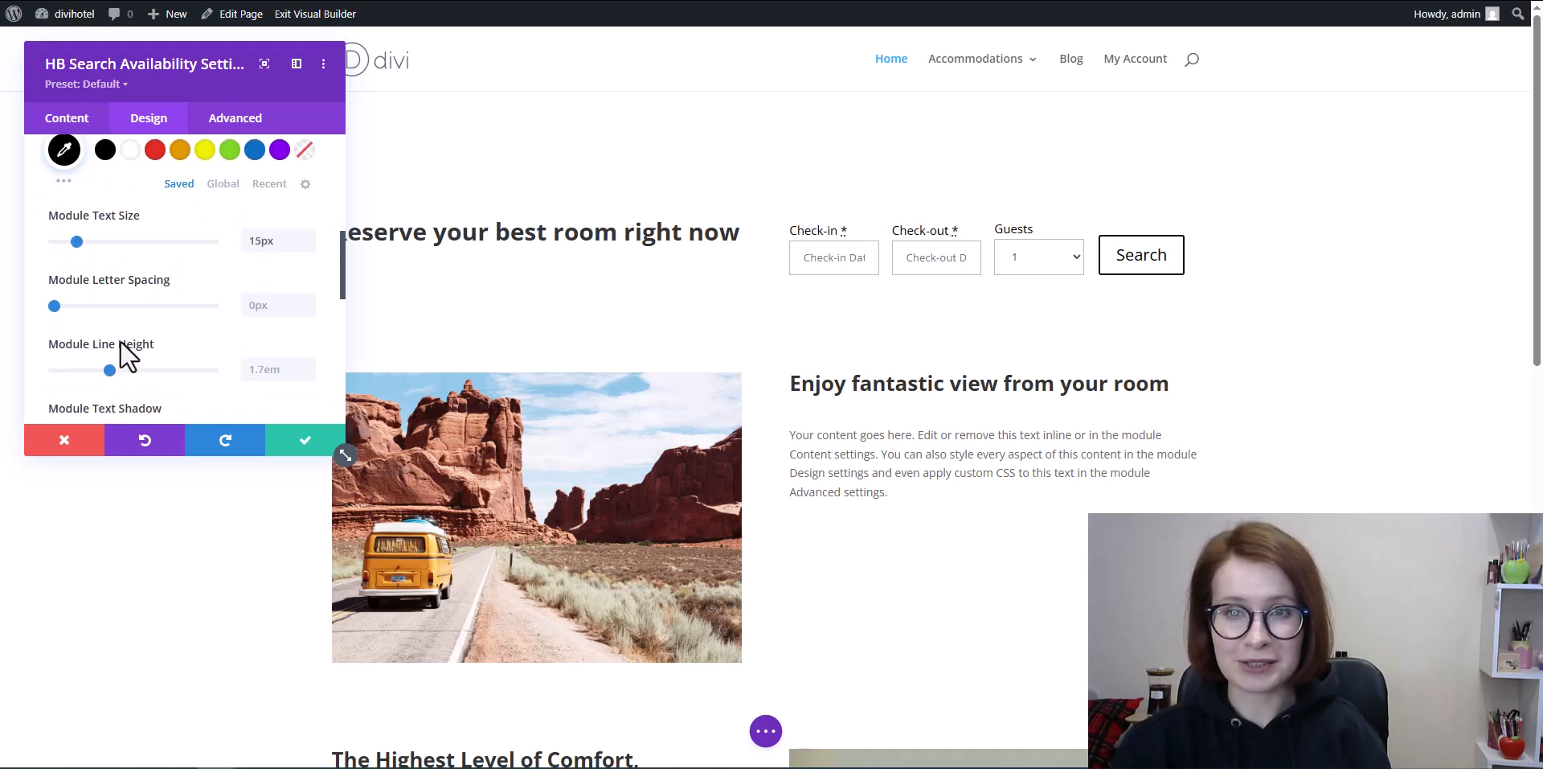
scroll(239, 248, "up", 1)
scroll(239, 248, "up", 1)
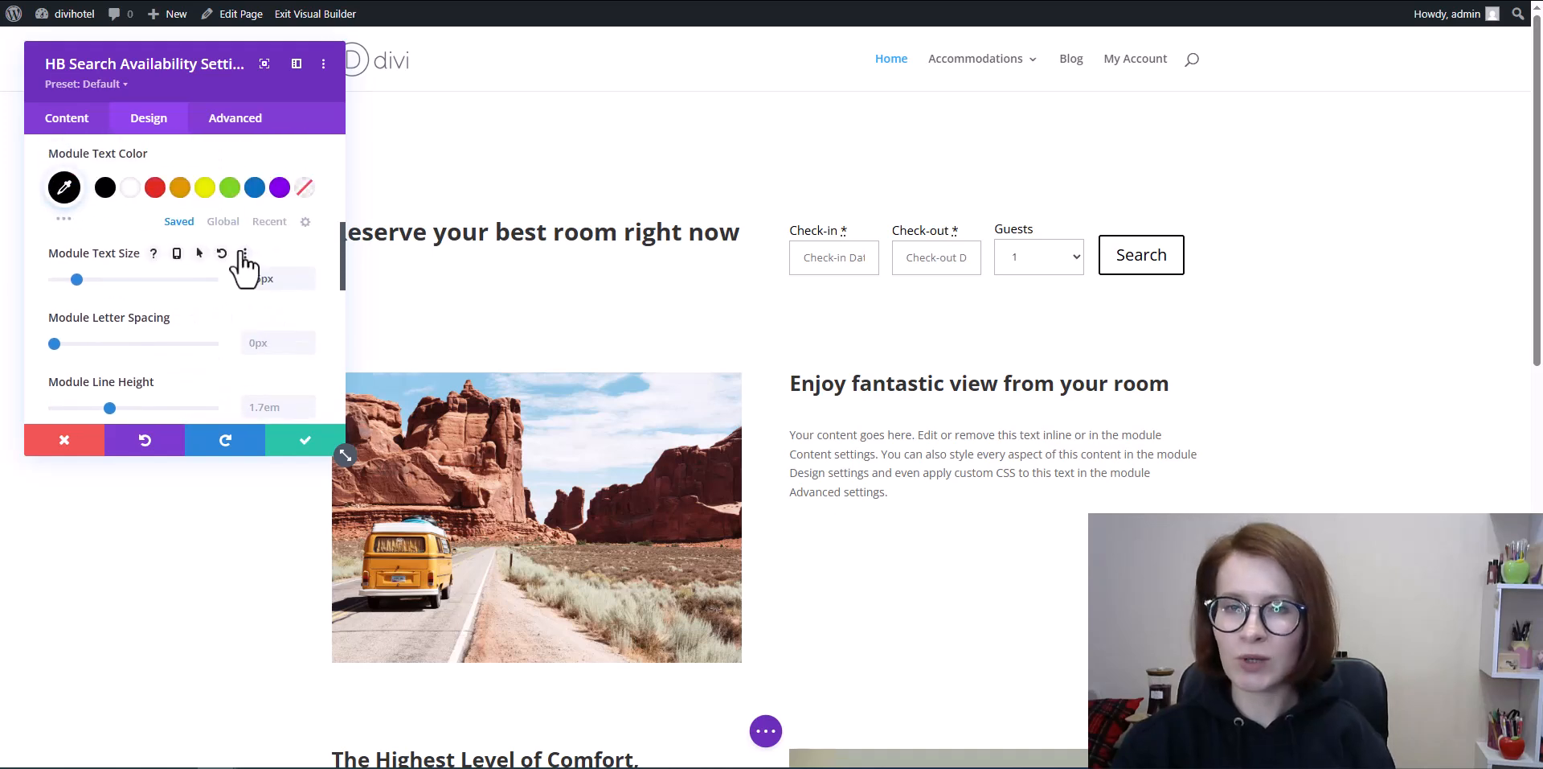
scroll(246, 263, "up", 2)
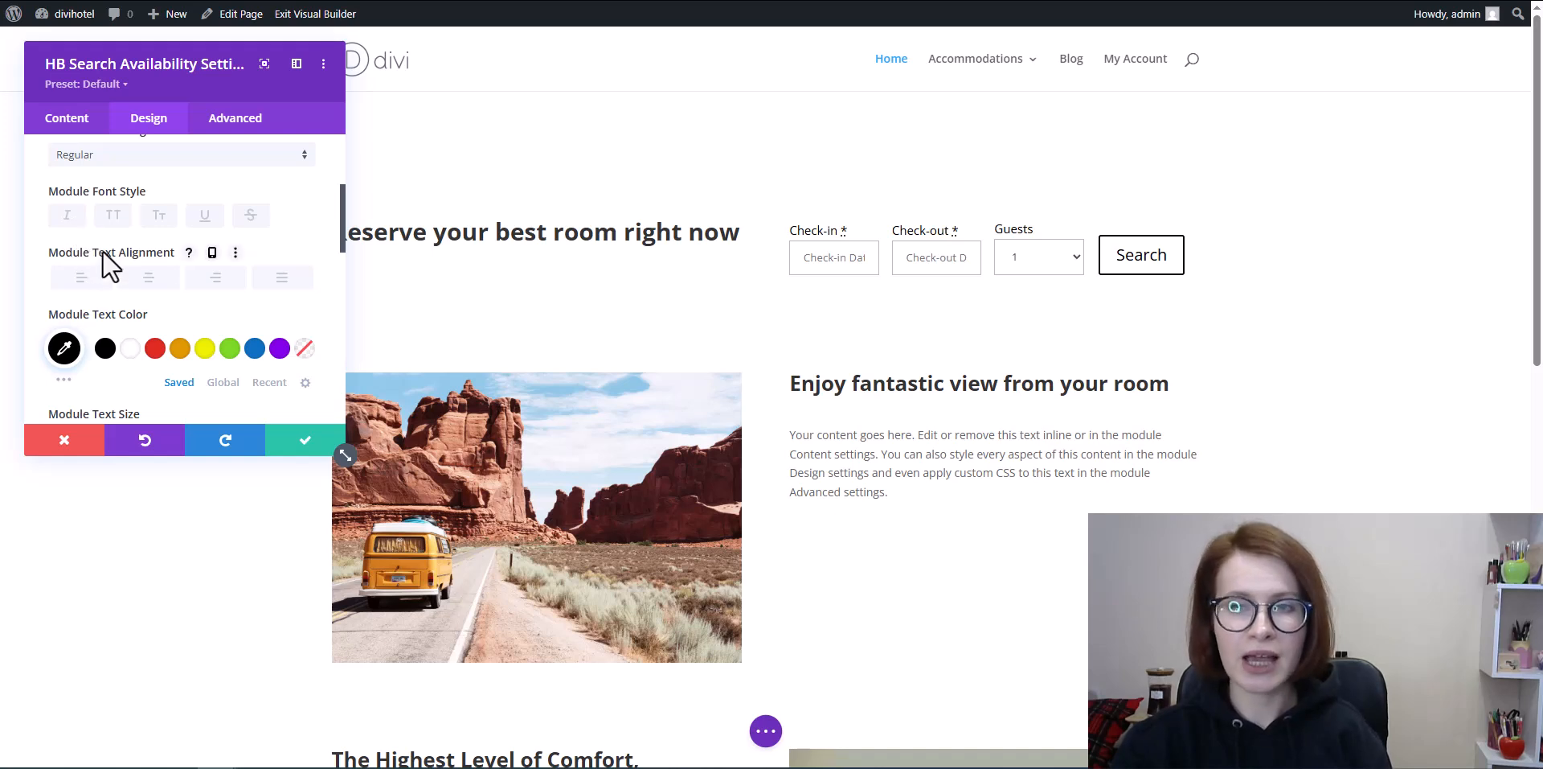
scroll(251, 231, "up", 1)
scroll(252, 222, "up", 1)
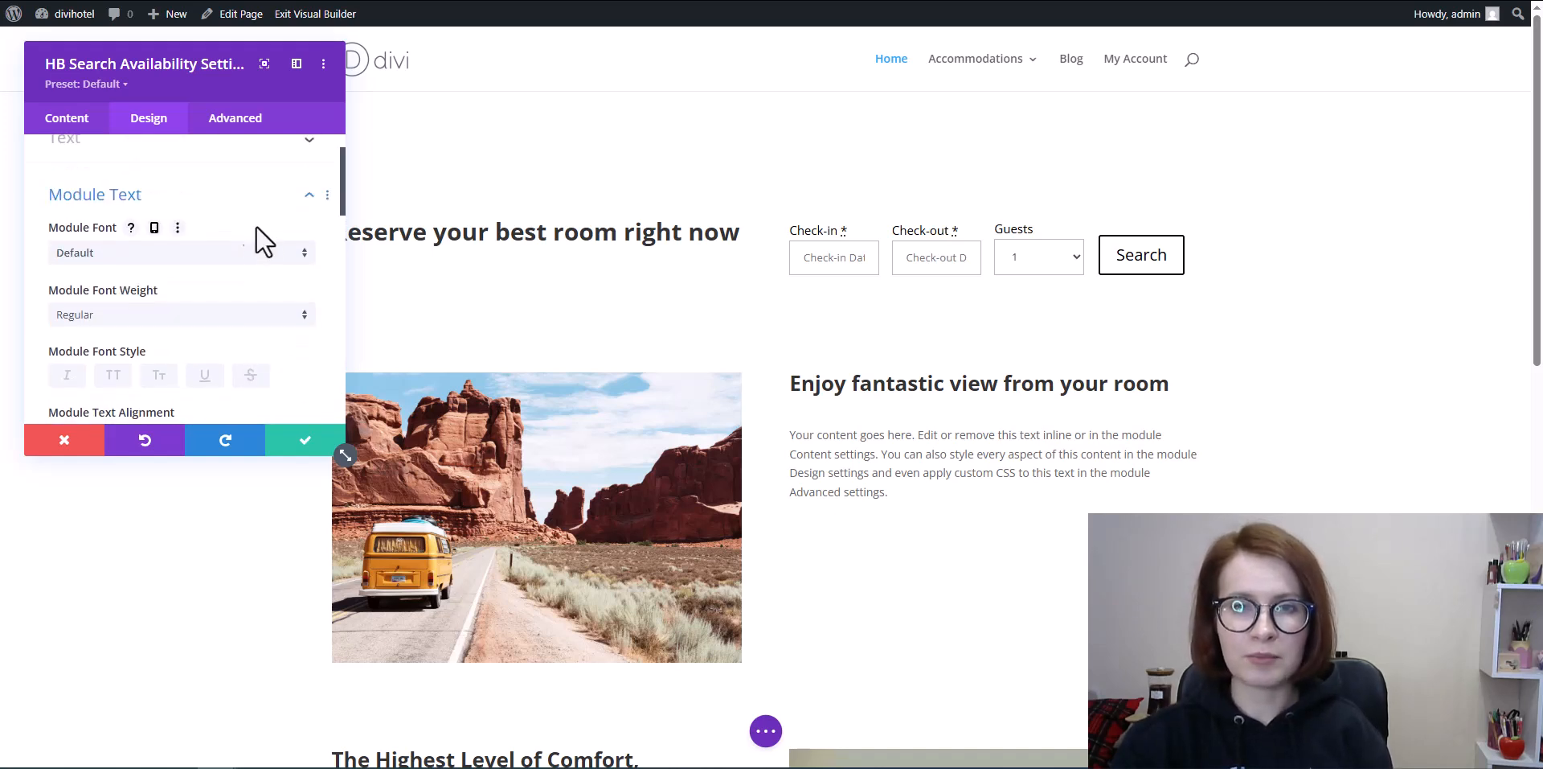
left_click(305, 316)
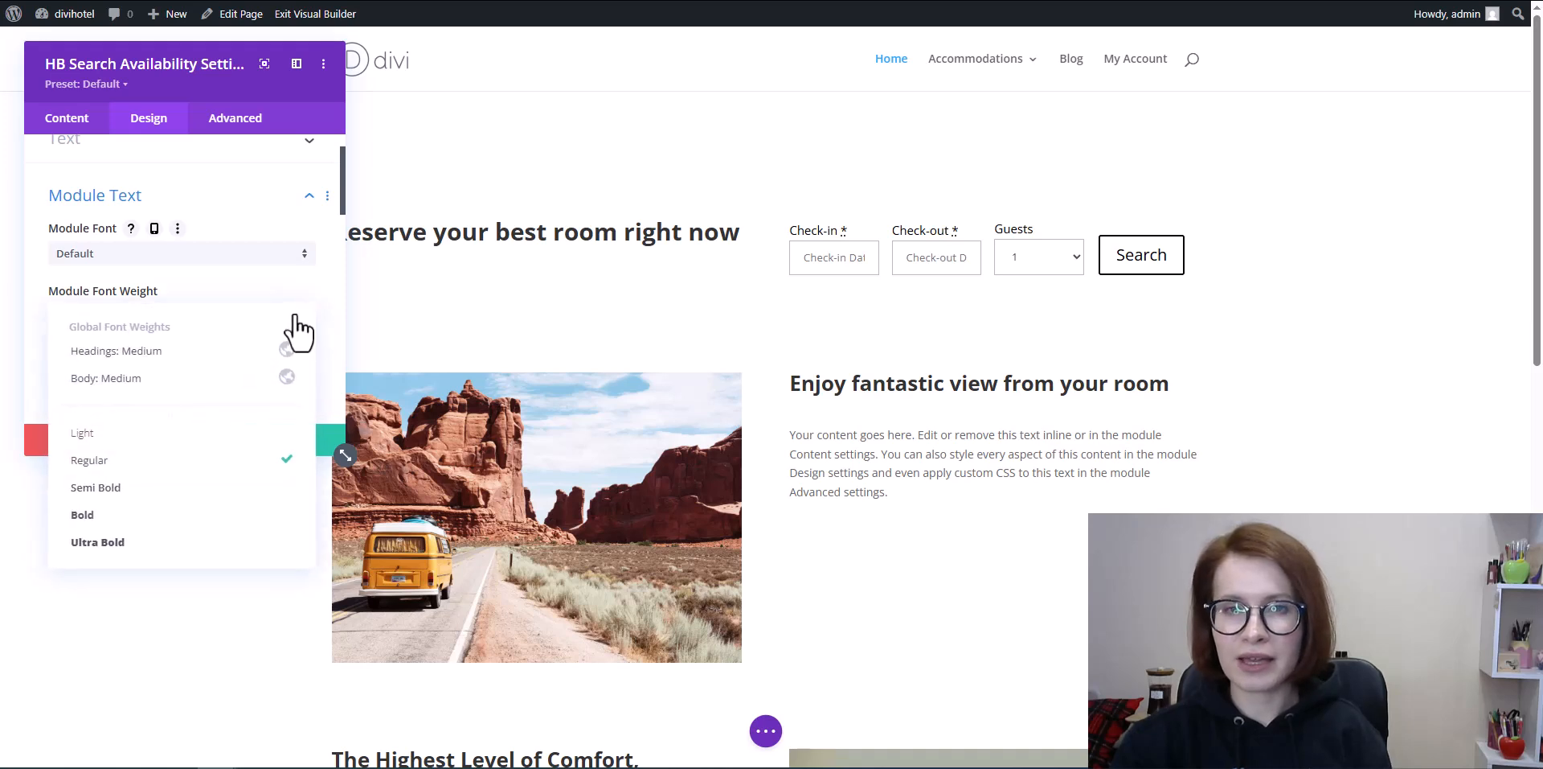
left_click(82, 515)
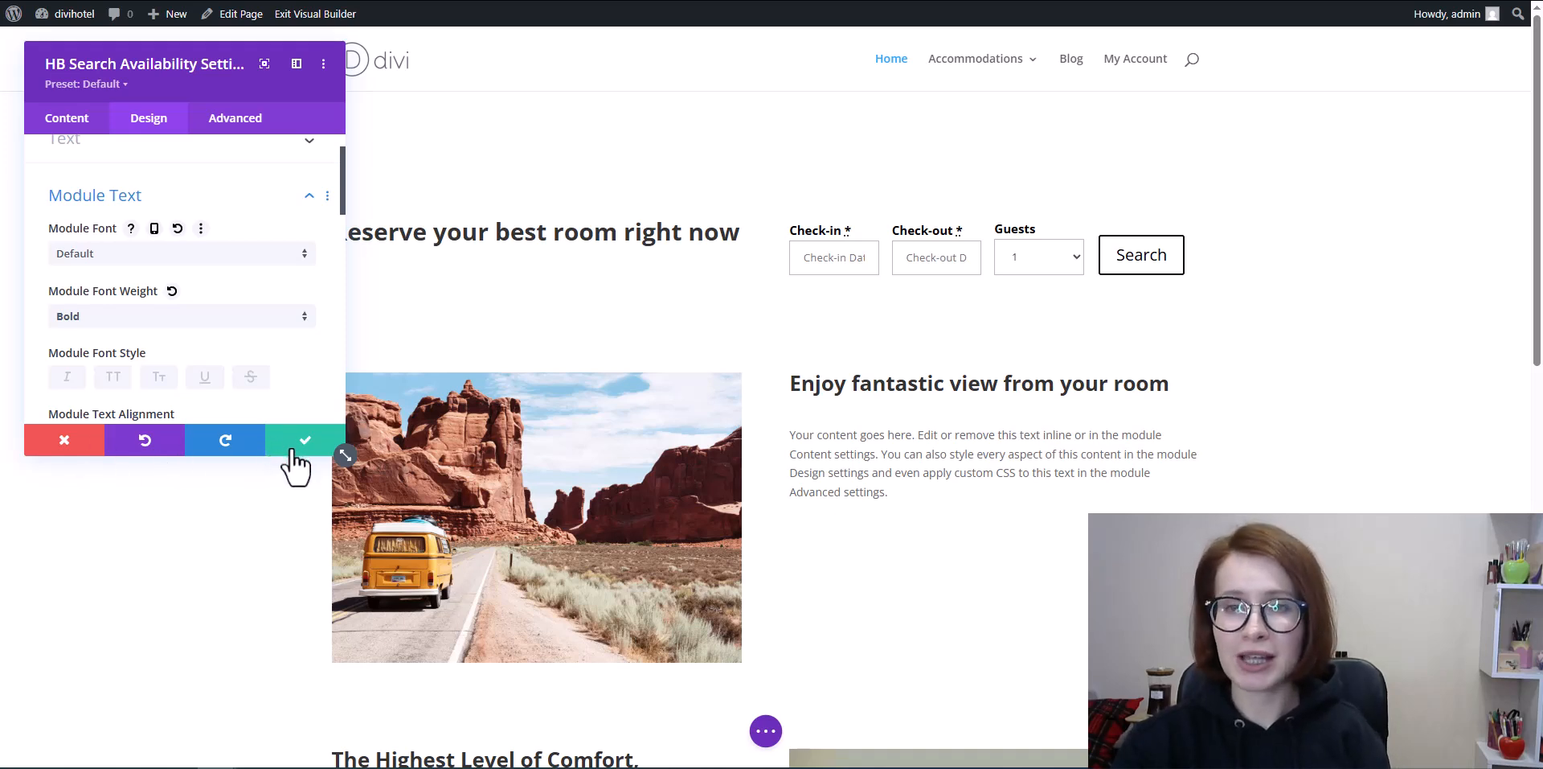
left_click(294, 452)
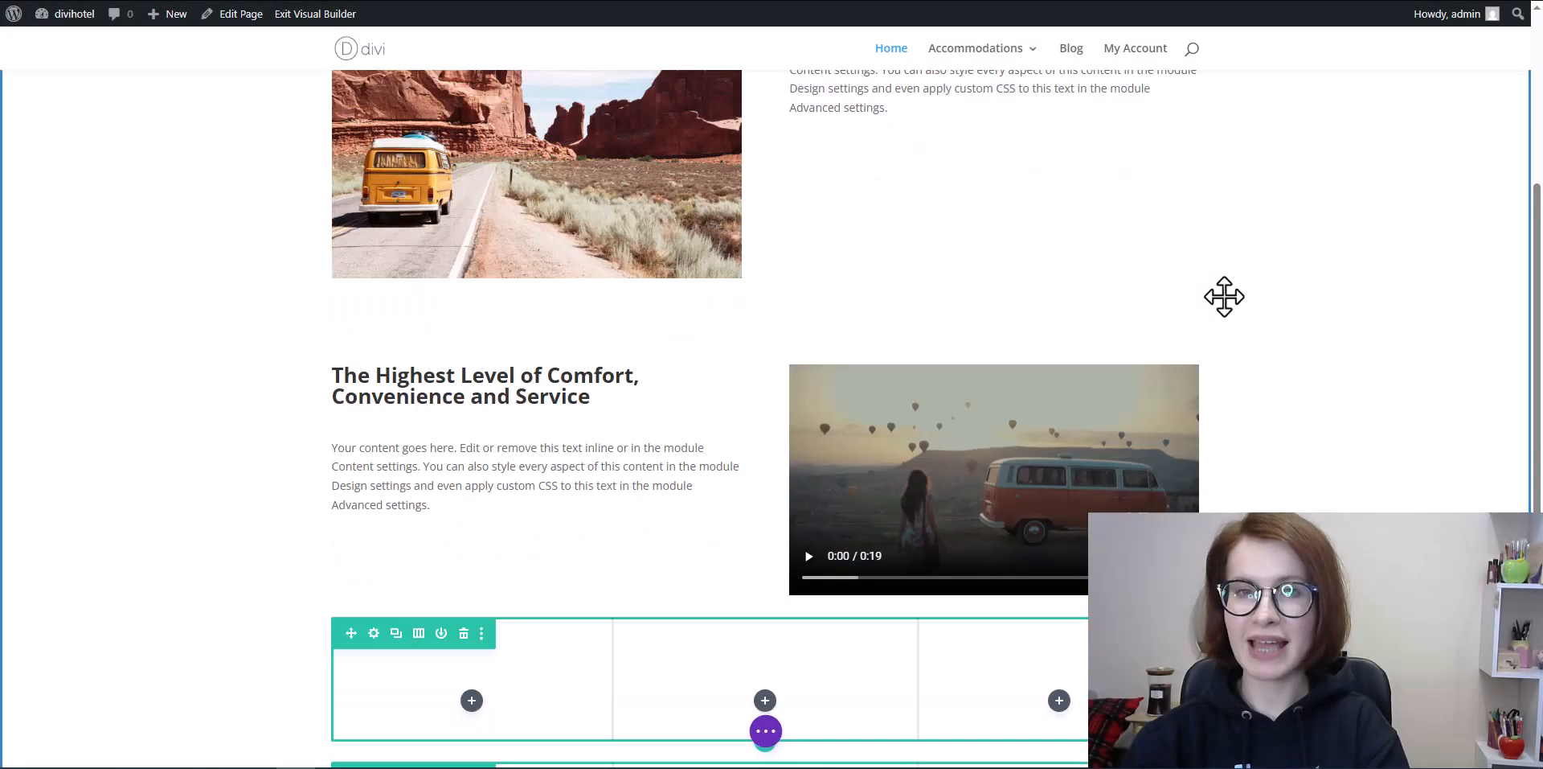
- Insert an HB Single Accom. module in the first column of the upper empty three-column row below the video
scroll(1224, 297, "down", 3)
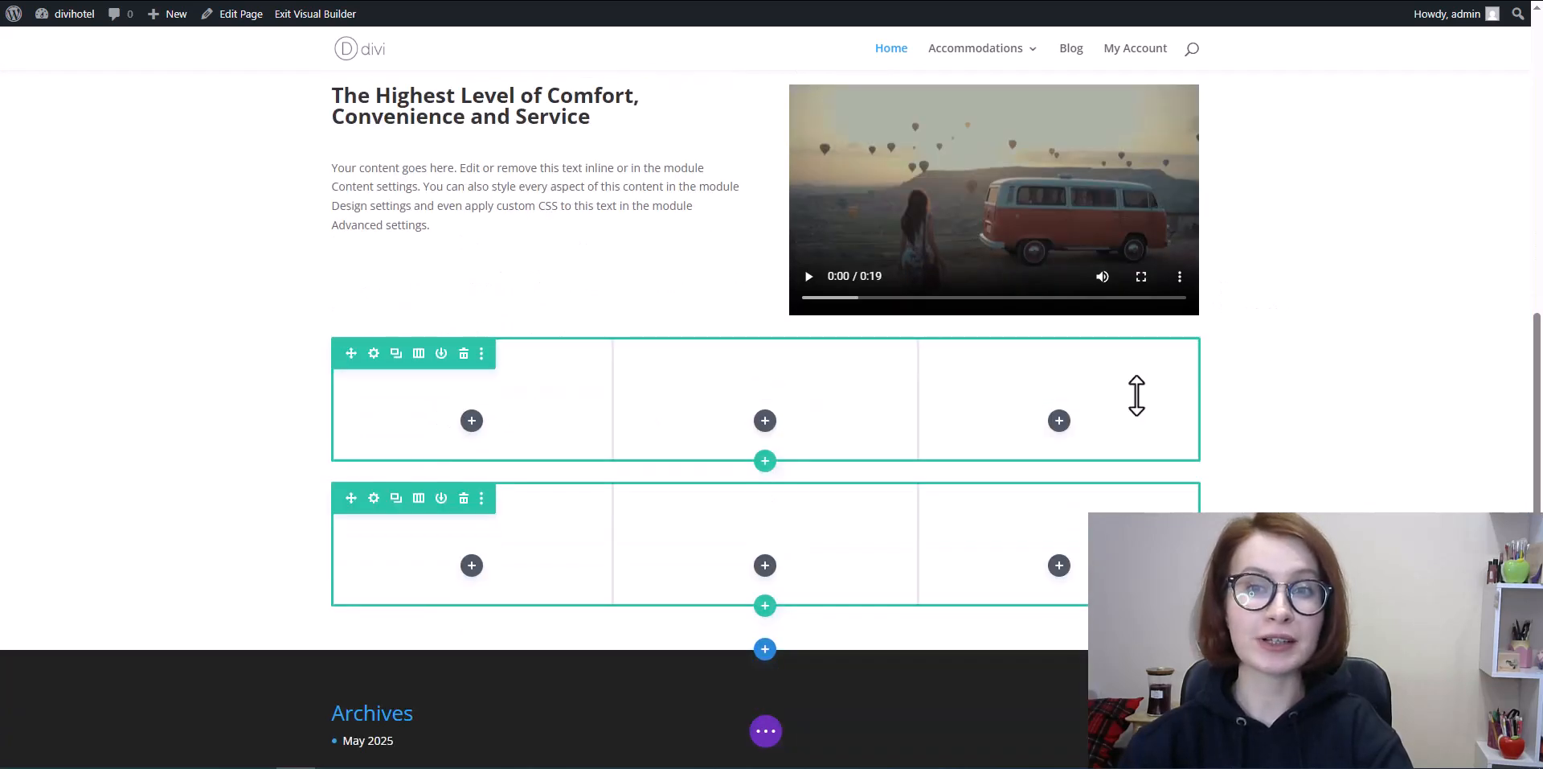
left_click(473, 421)
scroll(551, 330, "down", 8)
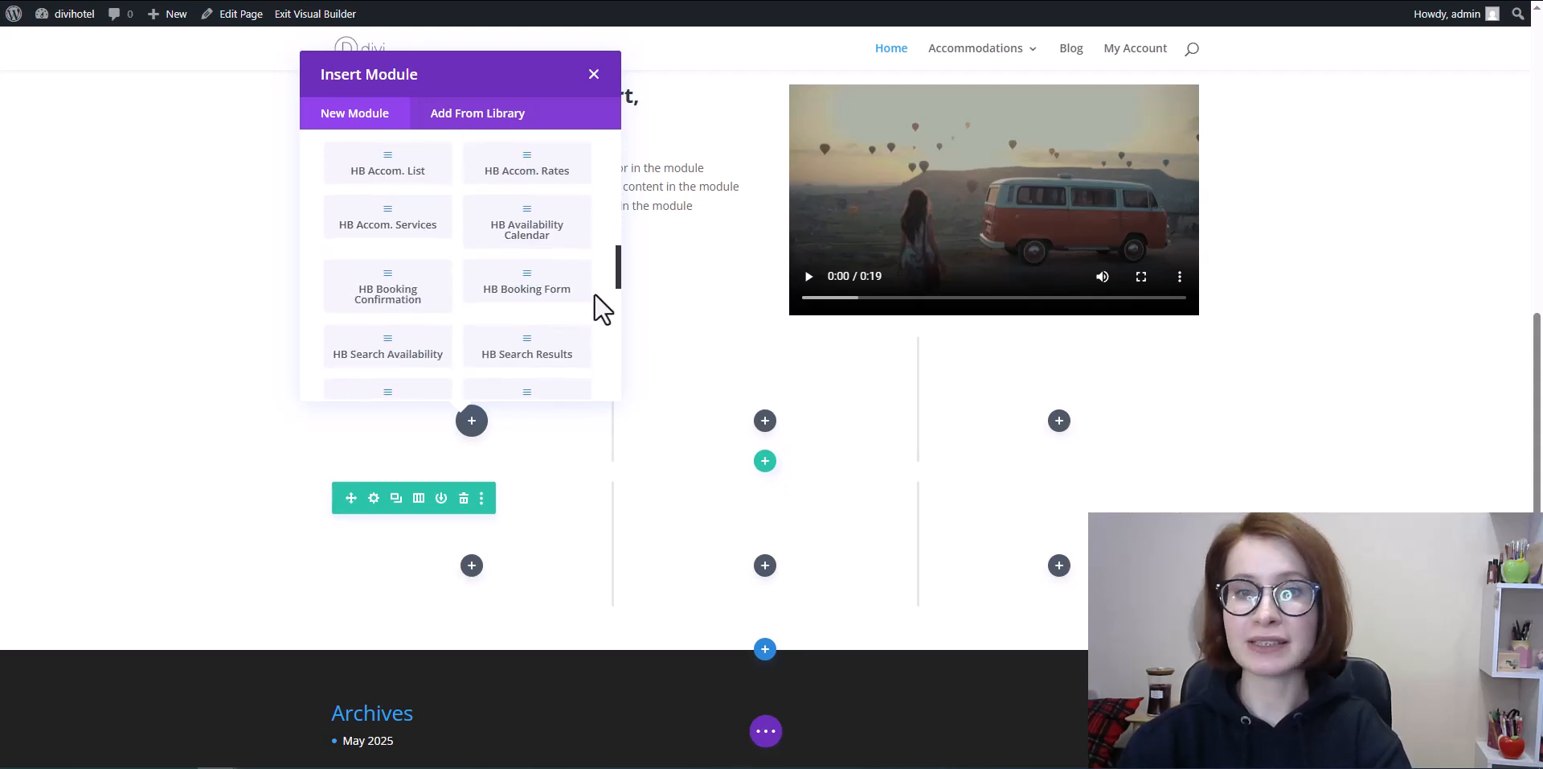
scroll(599, 308, "down", 1)
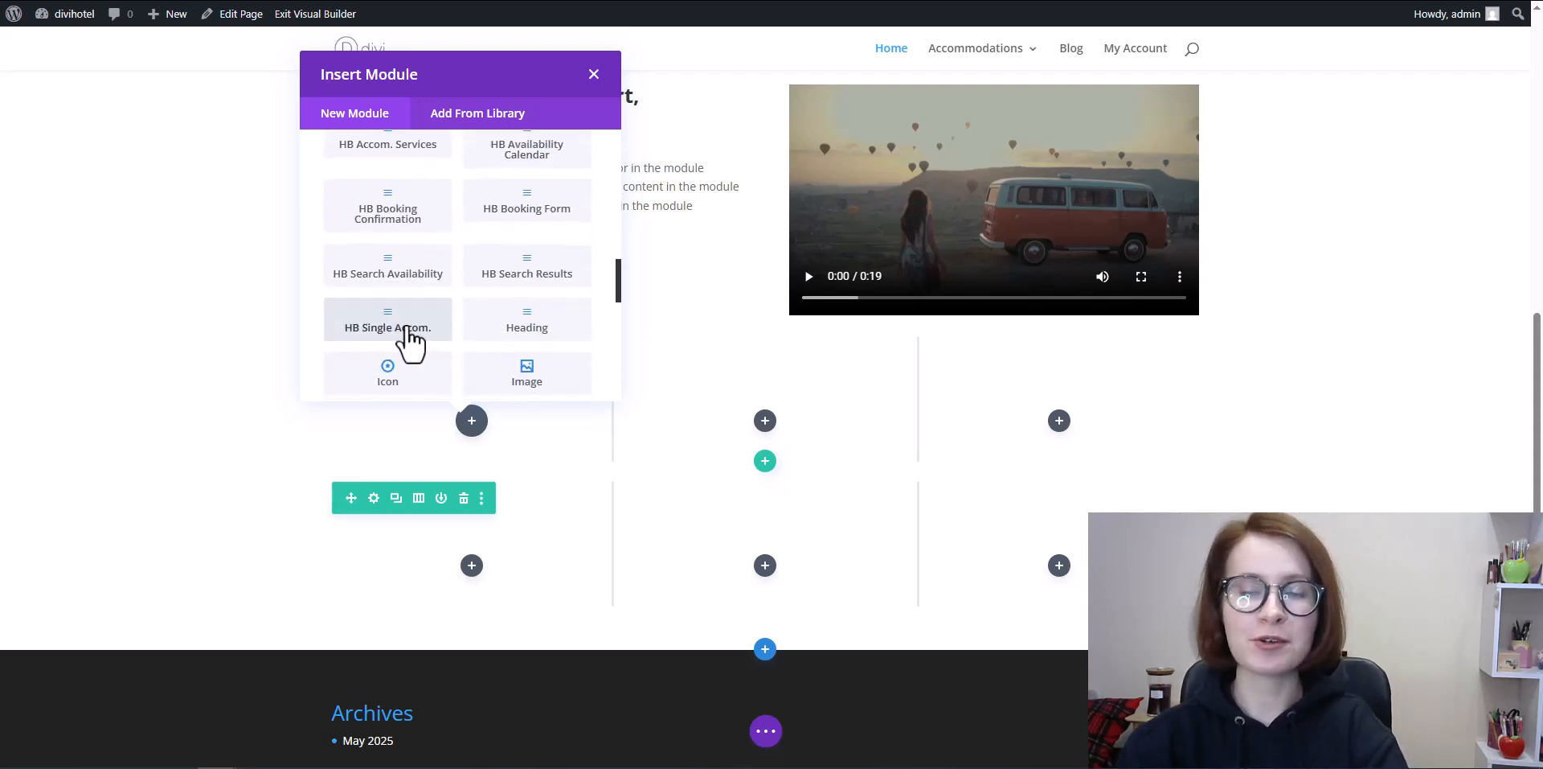
left_click(374, 329)
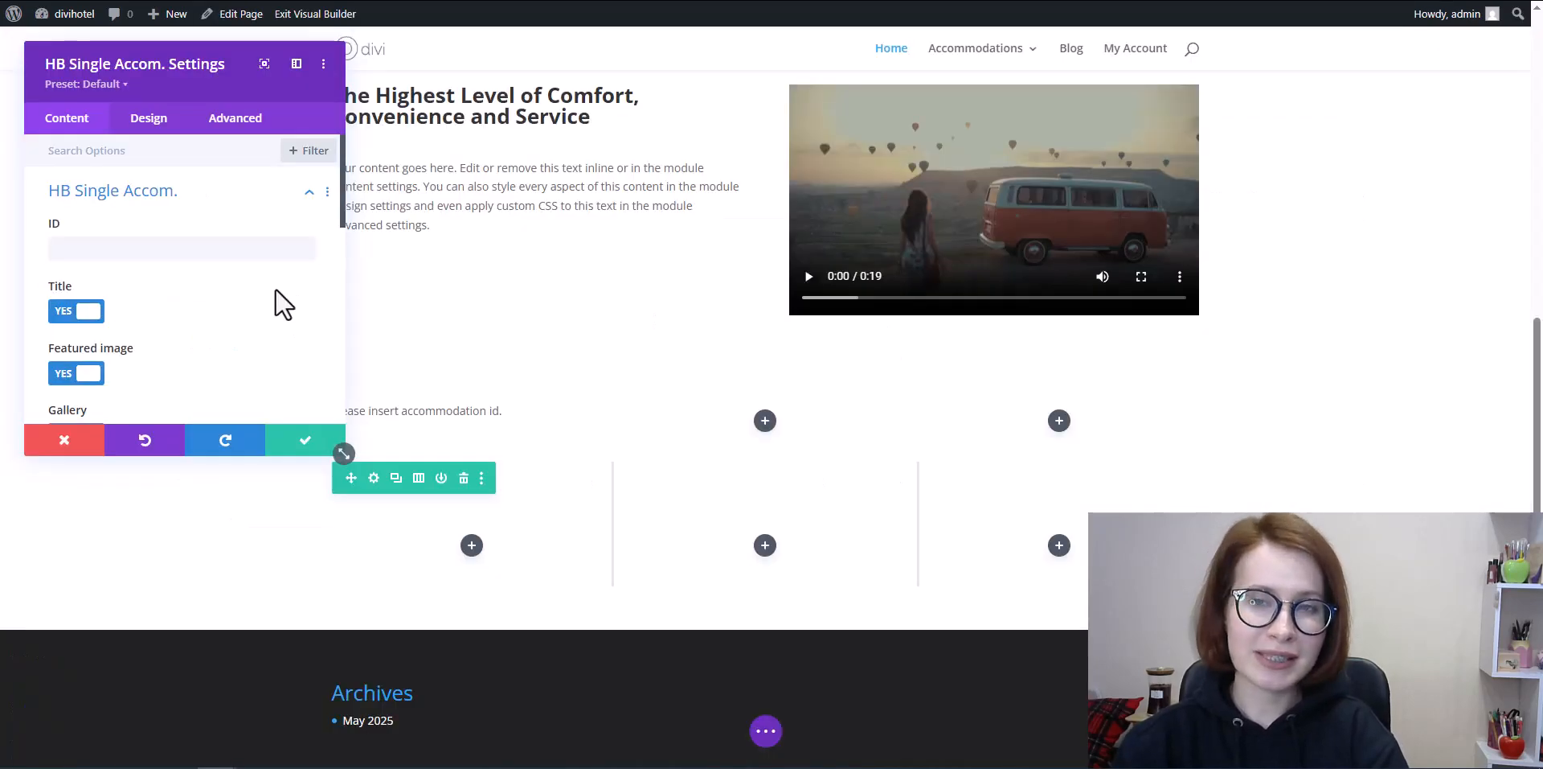
- Set the accommodation ID of the single accommodation module to 30 and check its preview on the page
left_click(138, 246)
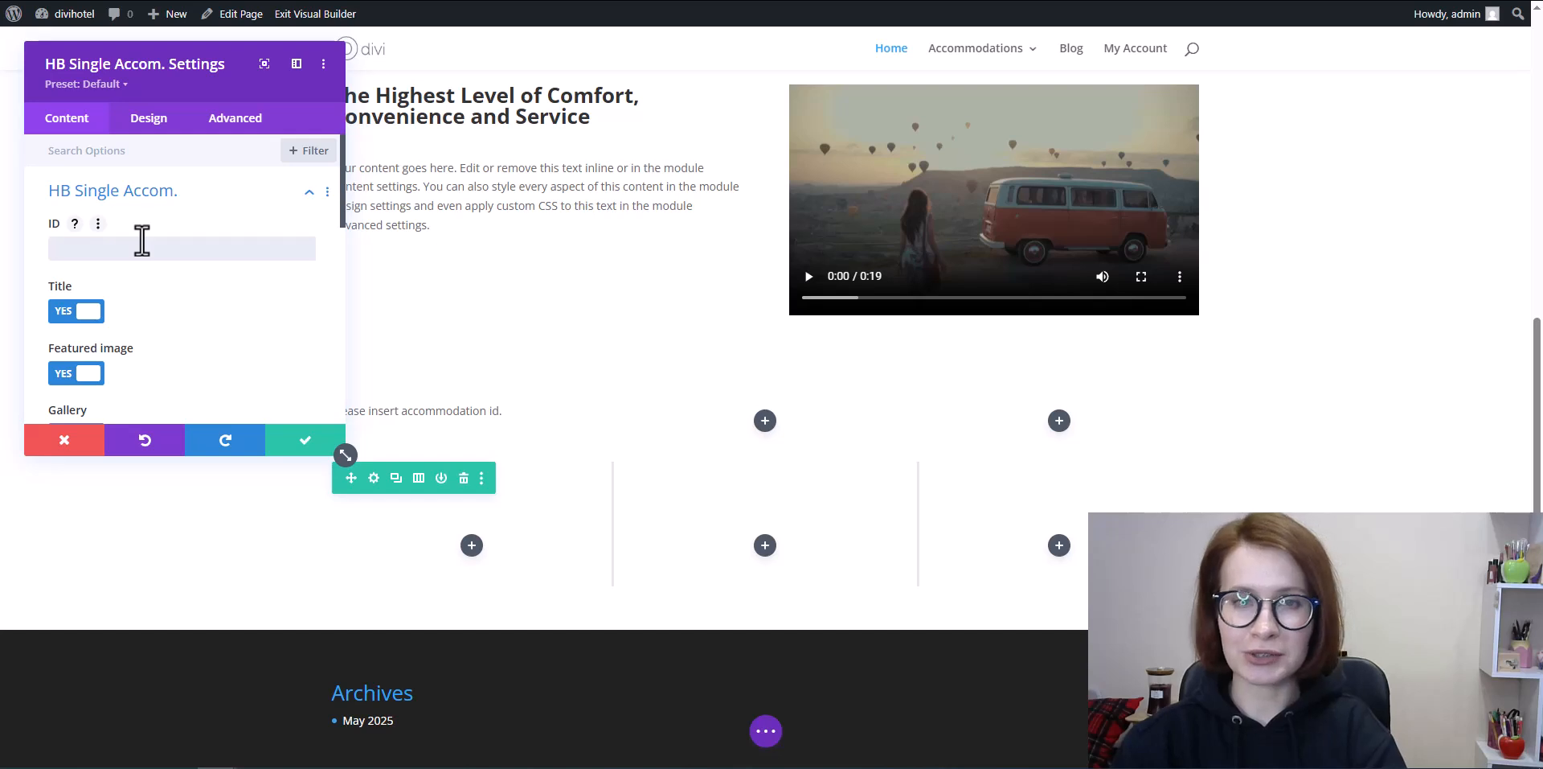
type("30")
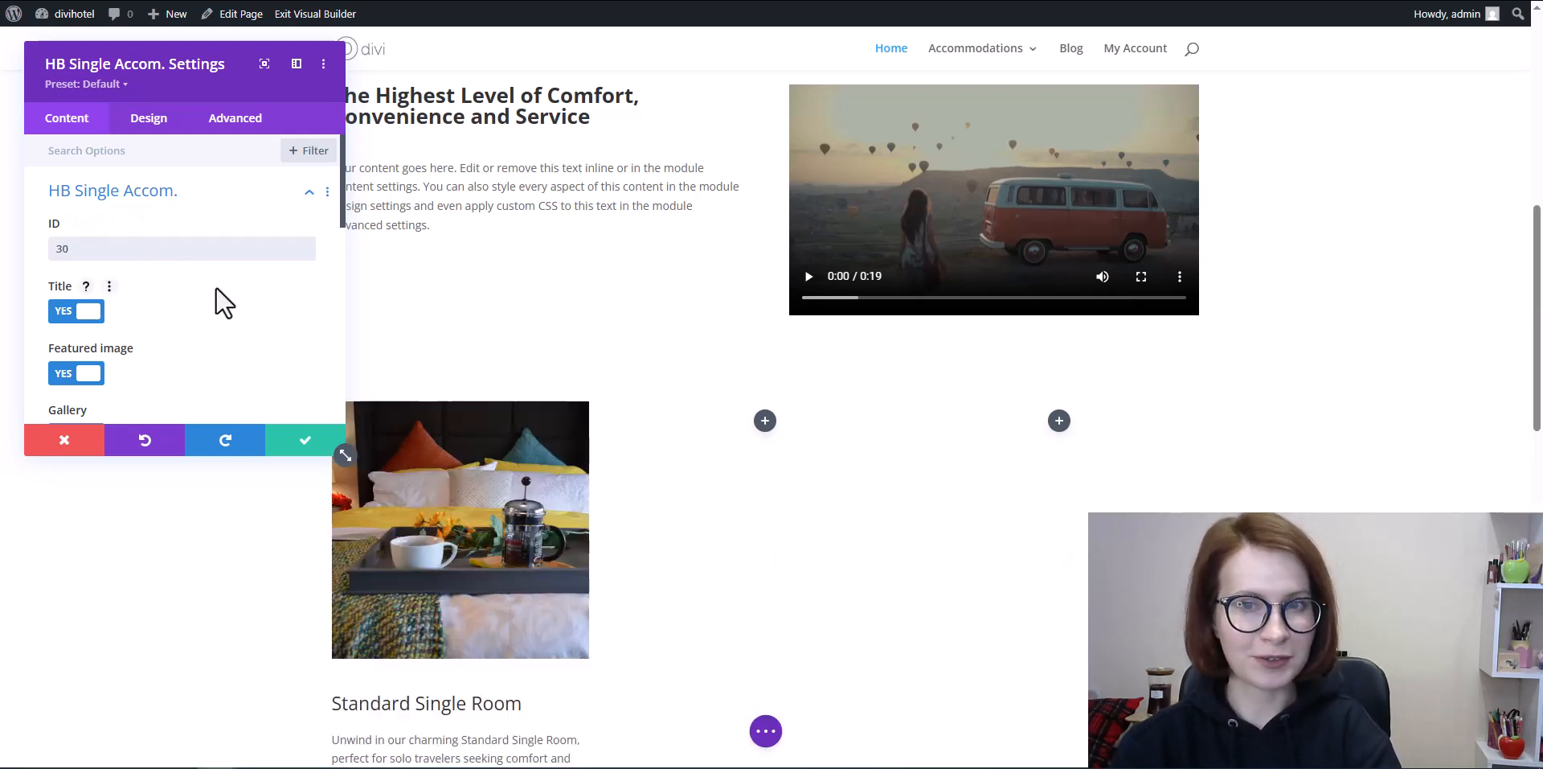
scroll(524, 347, "down", 6)
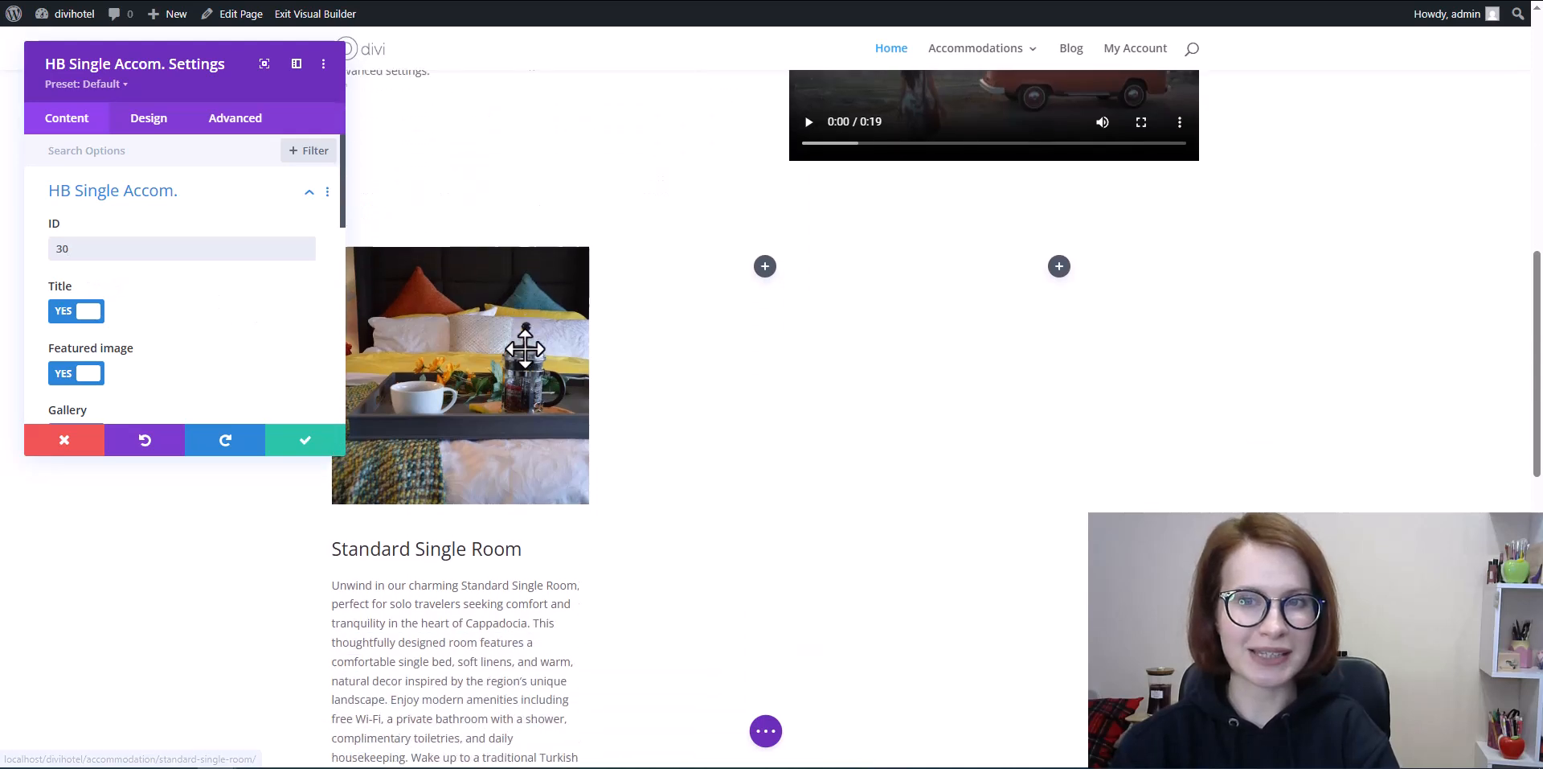
- Insert an HB Accom. List module in the second column, beside the Standard Single Room module
scroll(526, 350, "down", 4)
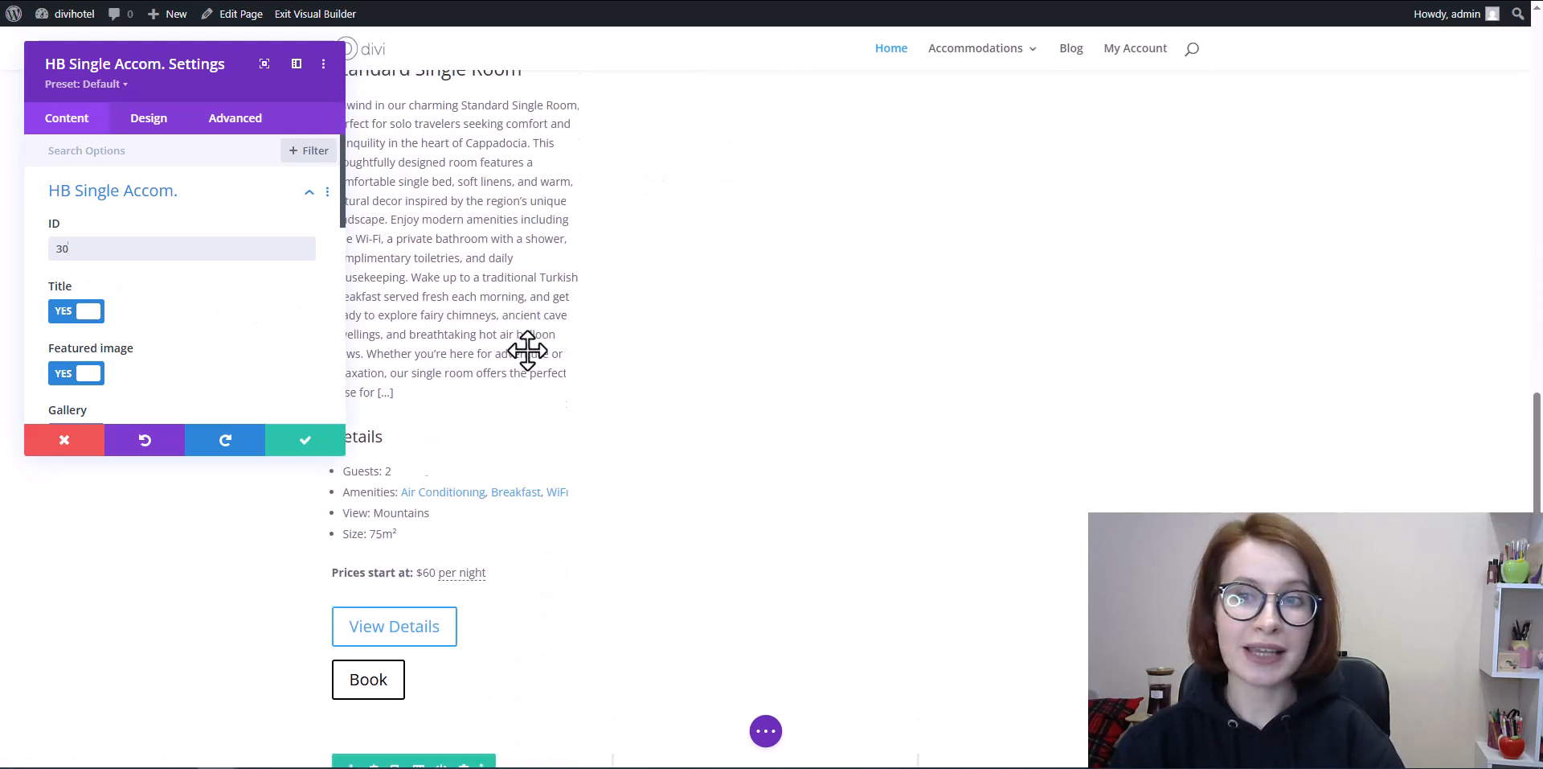
scroll(528, 350, "up", 7)
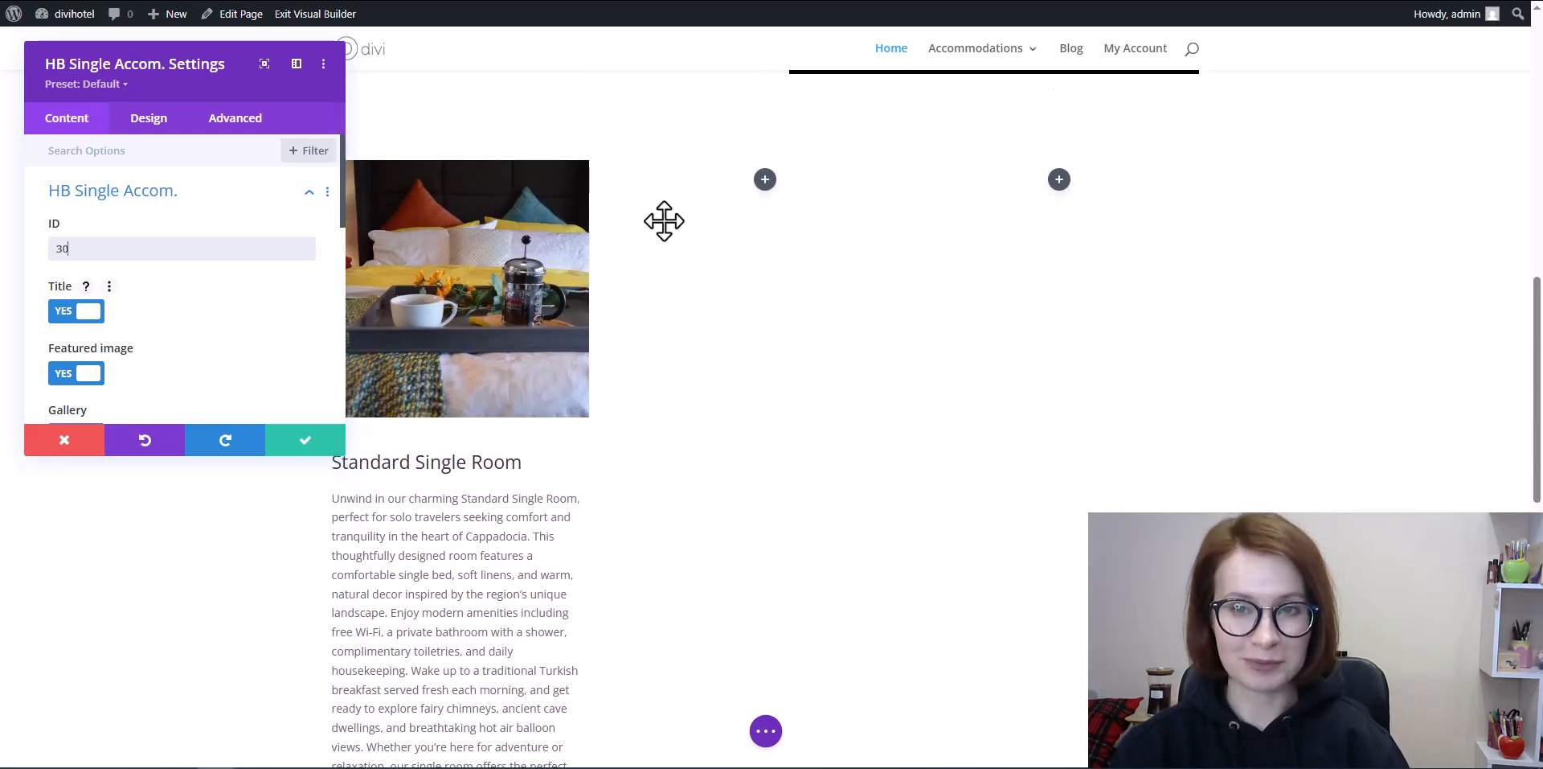
left_click(768, 185)
scroll(906, 362, "down", 6)
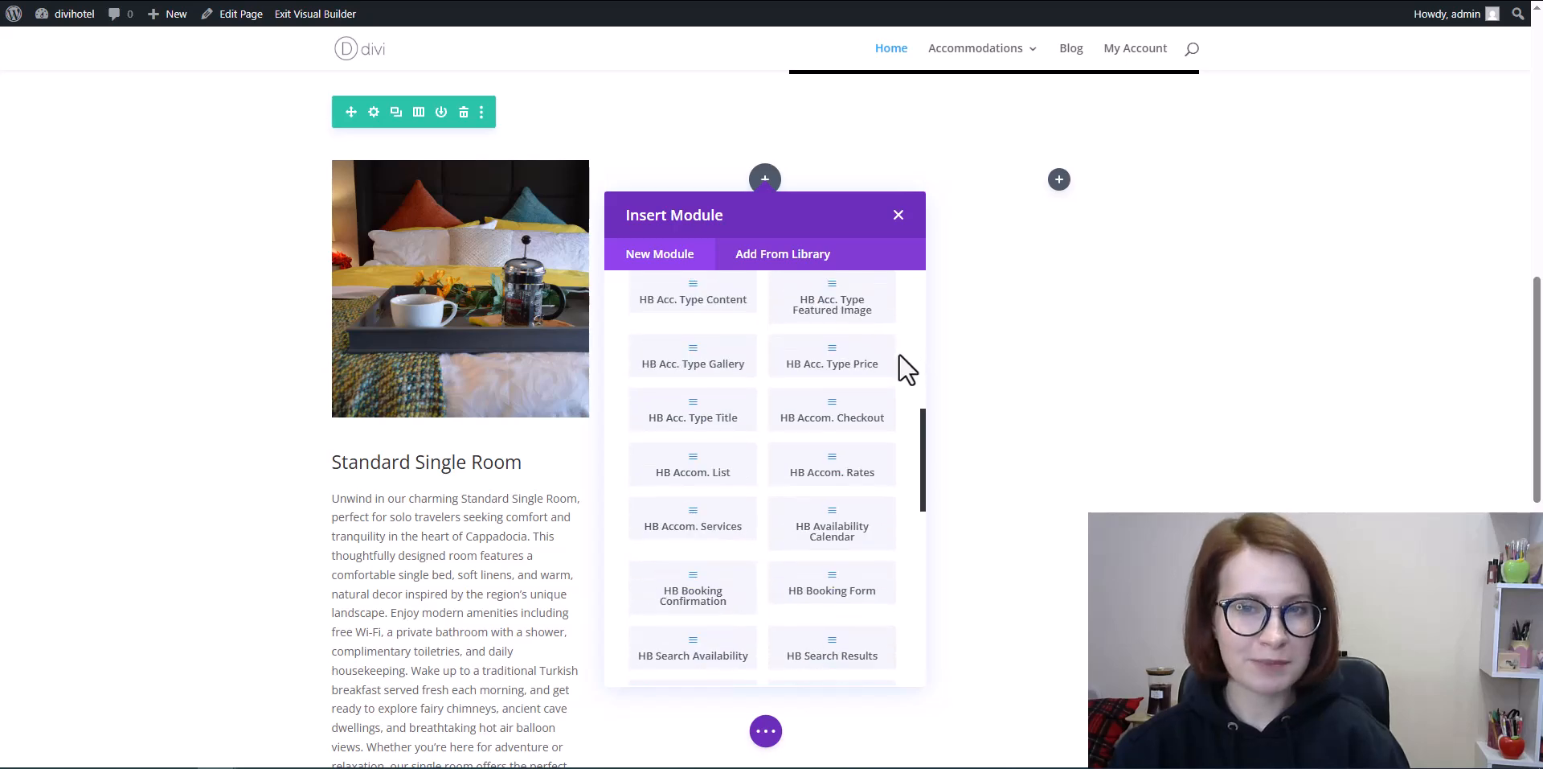
left_click(708, 475)
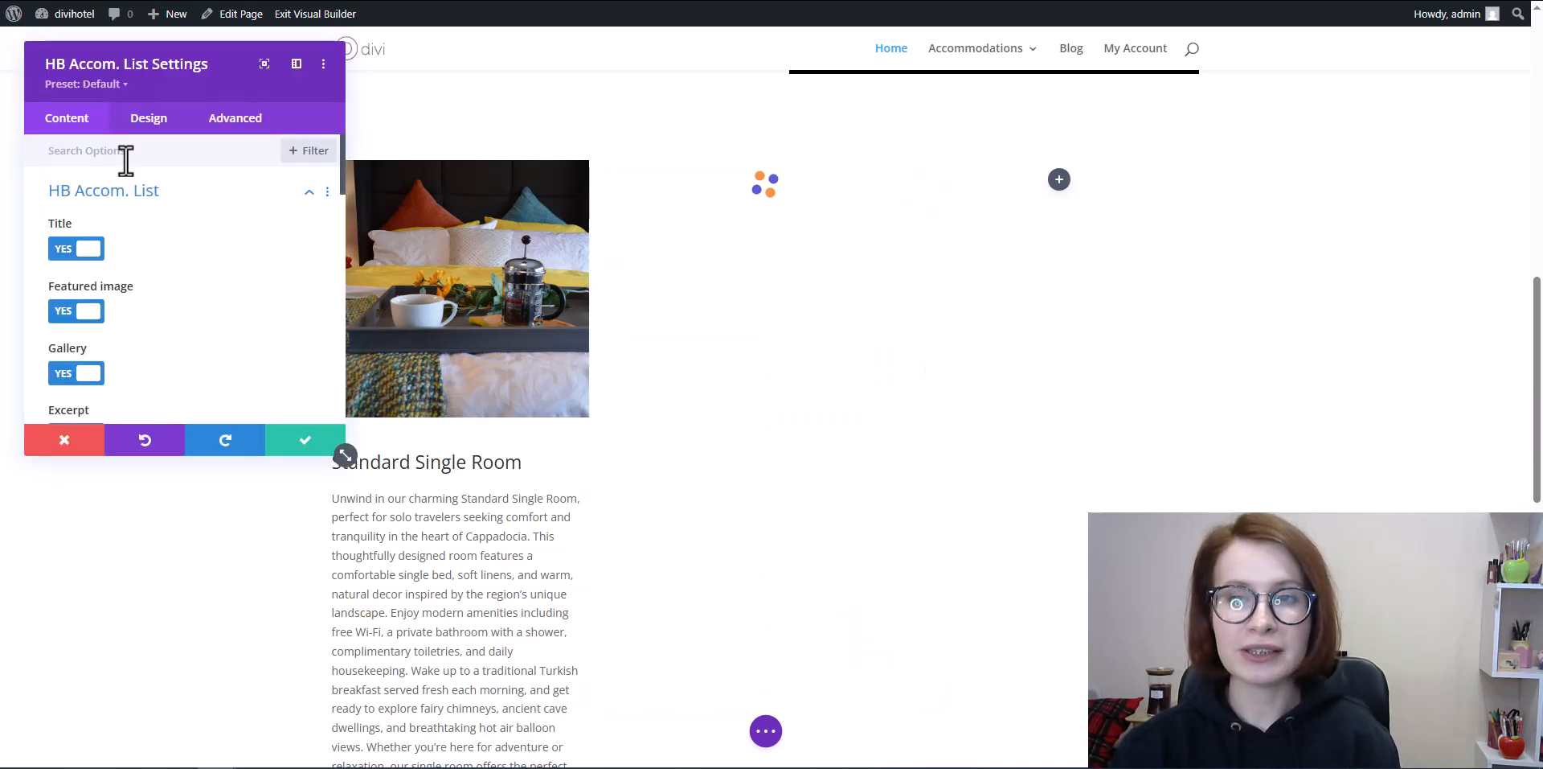
- Restrict the accommodation list module to accommodation ID 34 and check its preview on the page
scroll(824, 328, "down", 15)
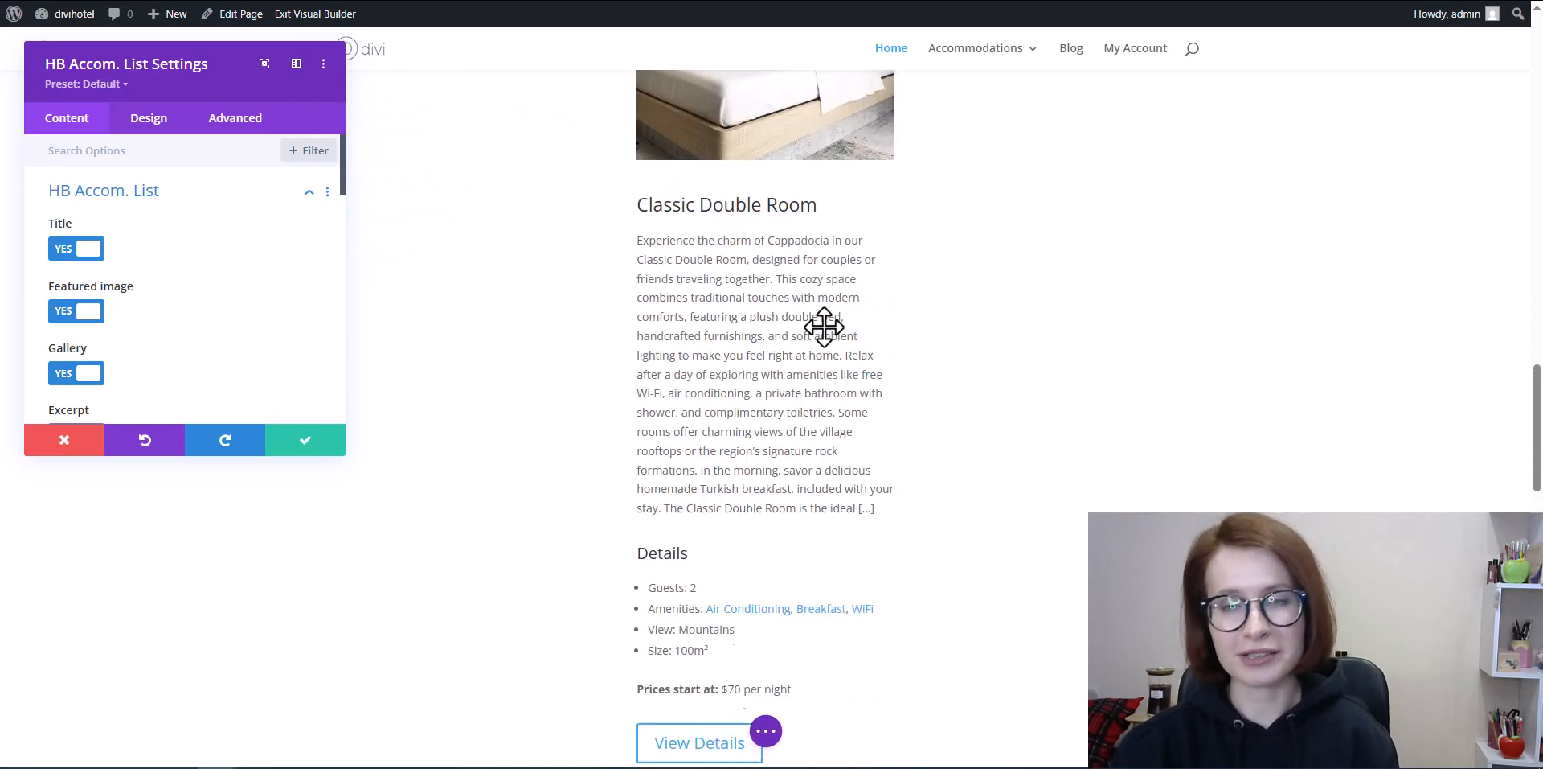
scroll(177, 308, "down", 7)
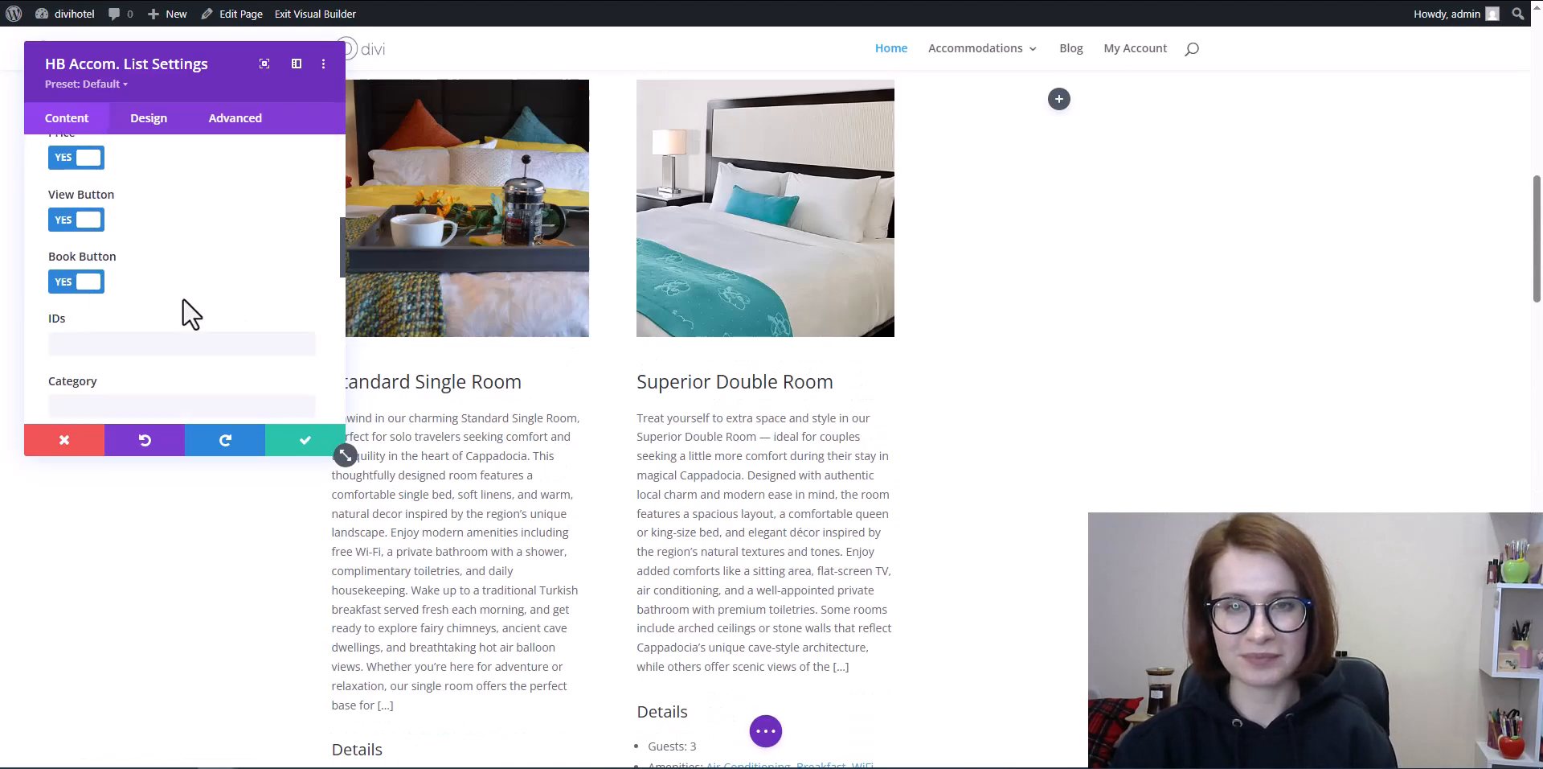
left_click(169, 259)
type("34")
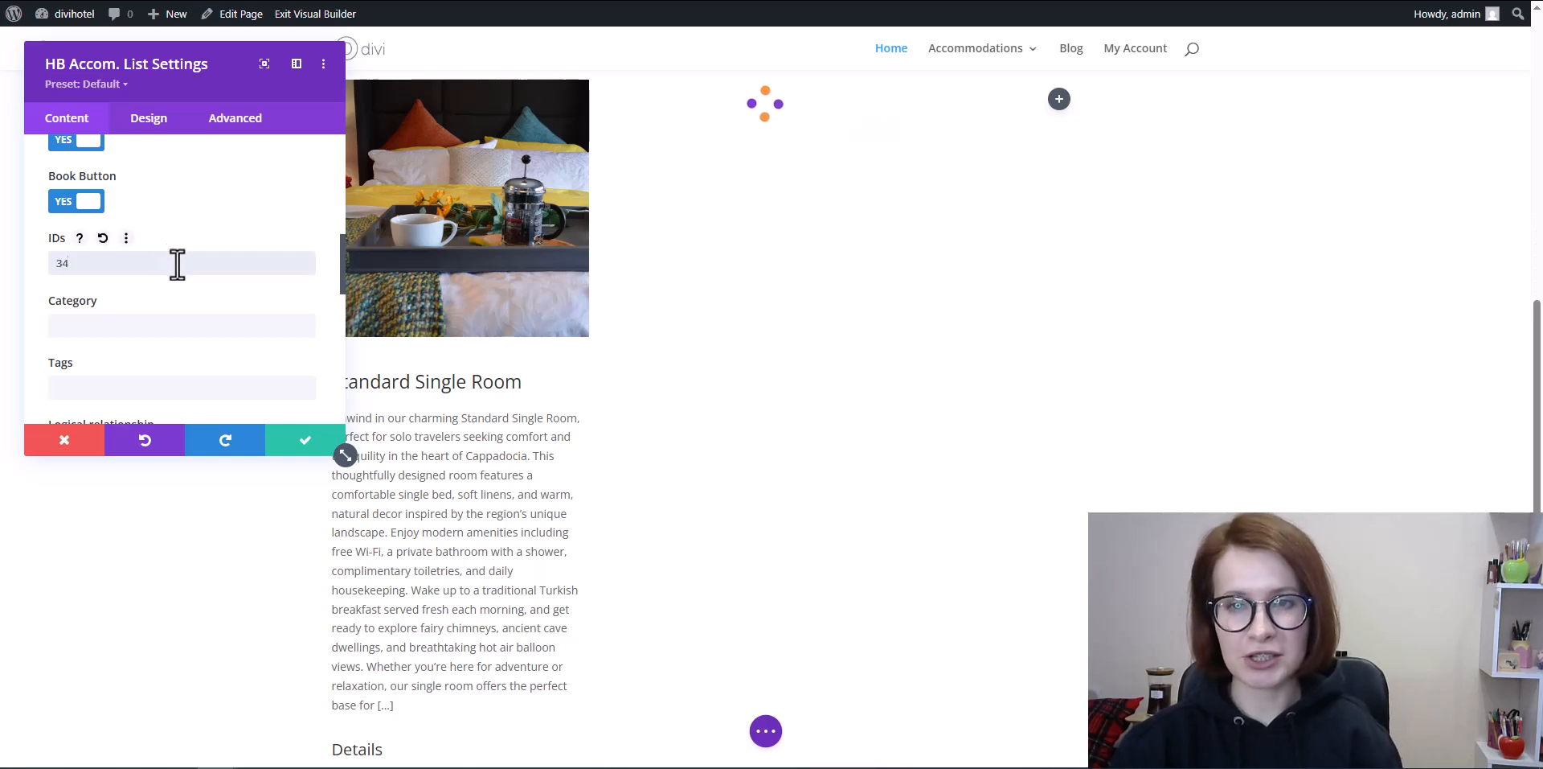
scroll(677, 417, "down", 2)
scroll(889, 485, "up", 4)
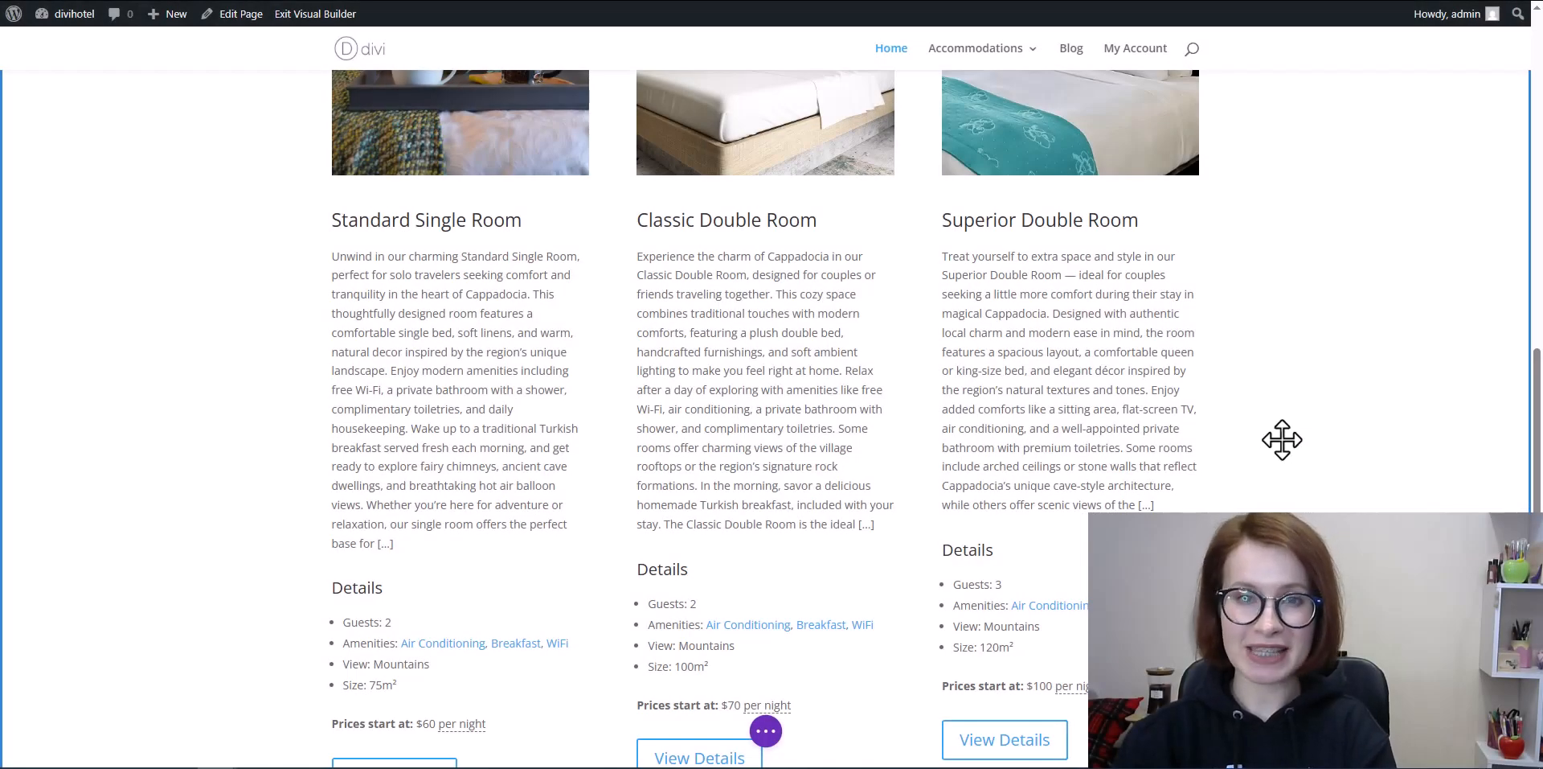
- Turn off the excerpt in the Standard Single Room module's content settings
scroll(1282, 439, "down", 4)
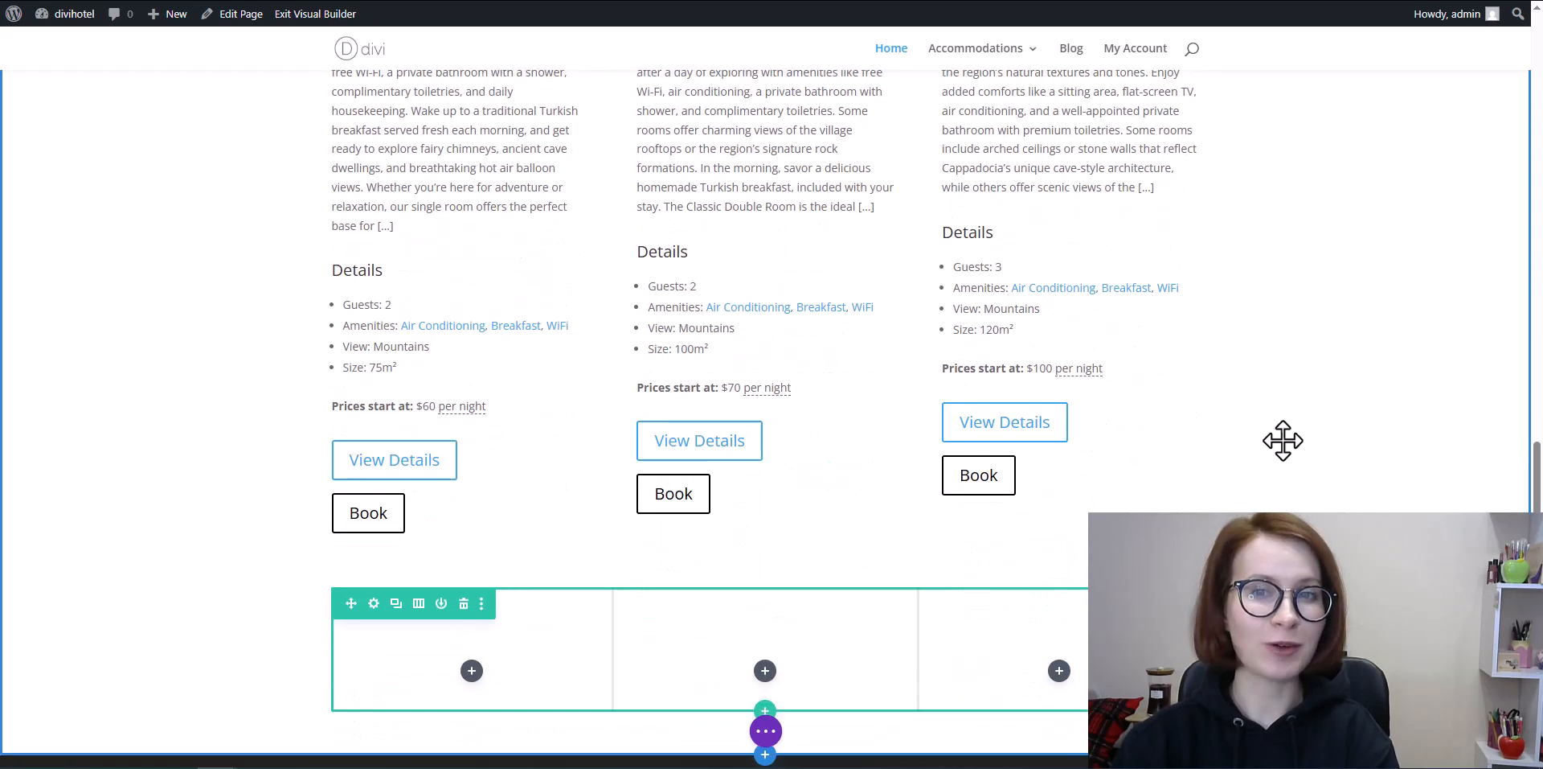
scroll(1283, 441, "up", 3)
scroll(1283, 439, "up", 3)
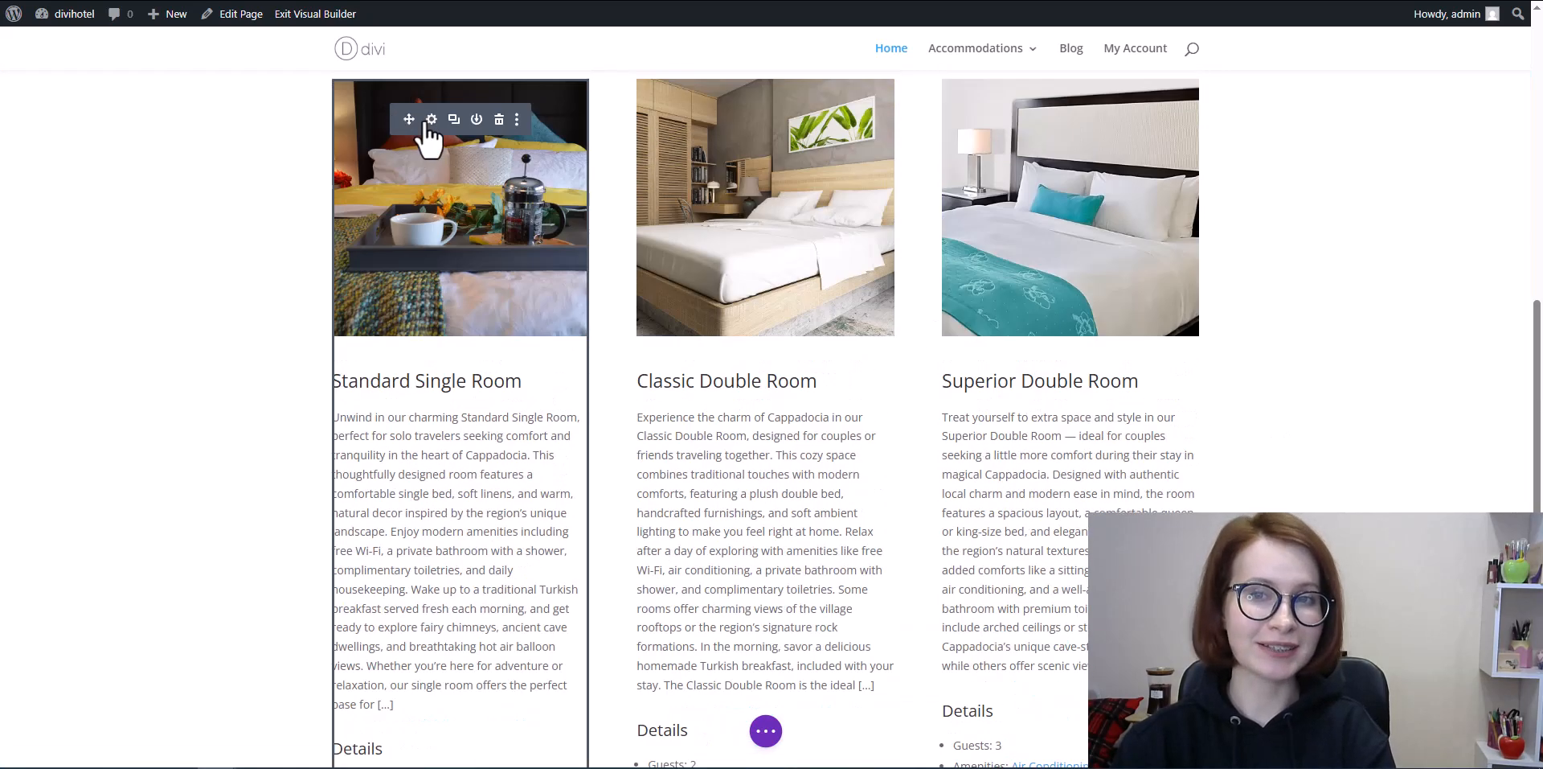
left_click(414, 132)
scroll(255, 332, "down", 1)
scroll(193, 314, "down", 2)
scroll(143, 295, "down", 1)
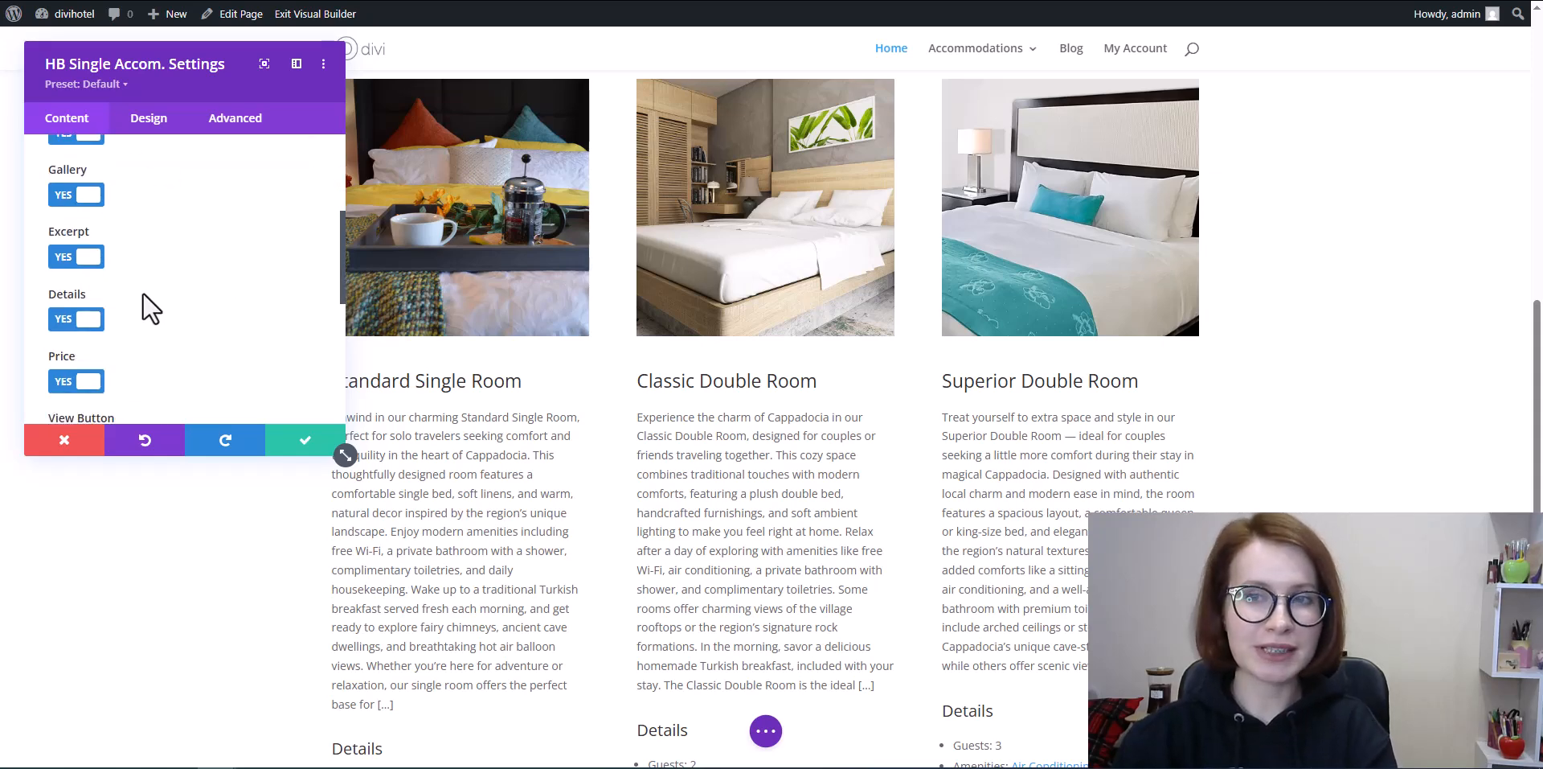
left_click(62, 259)
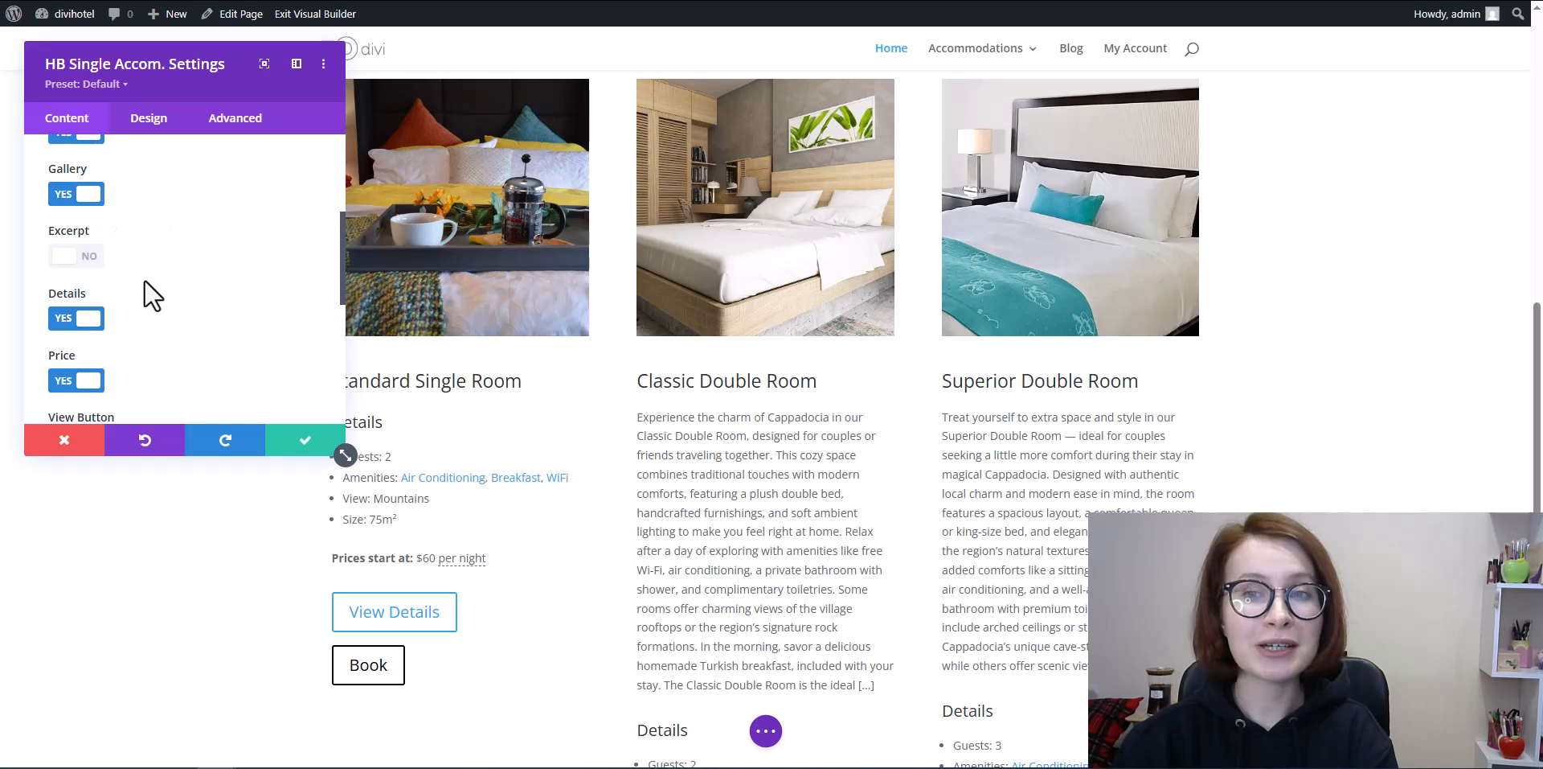
- Try center text alignment in the Standard Single Room module's design settings
scroll(153, 298, "down", 3)
scroll(153, 298, "down", 4)
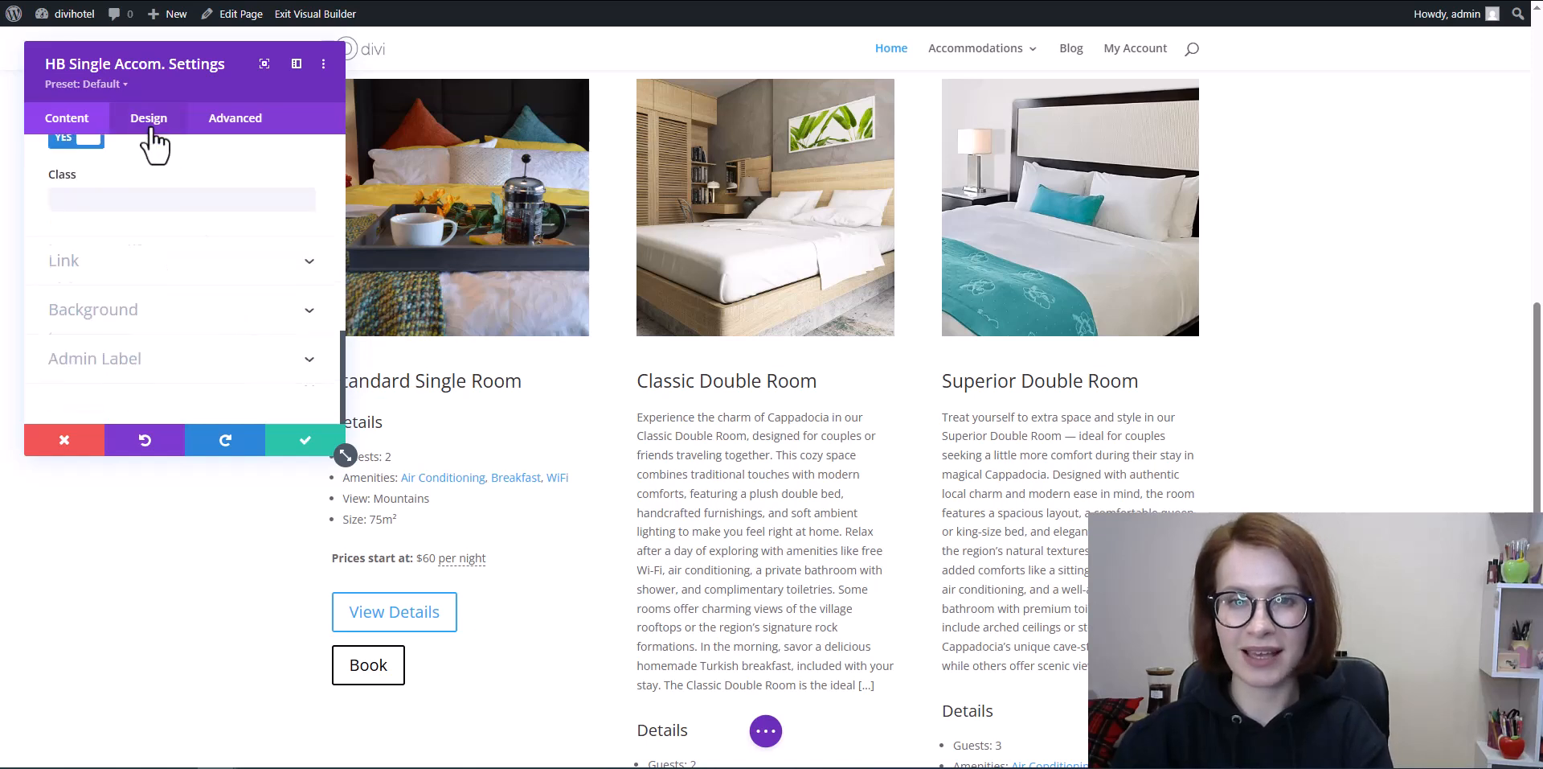
left_click(149, 119)
left_click(277, 193)
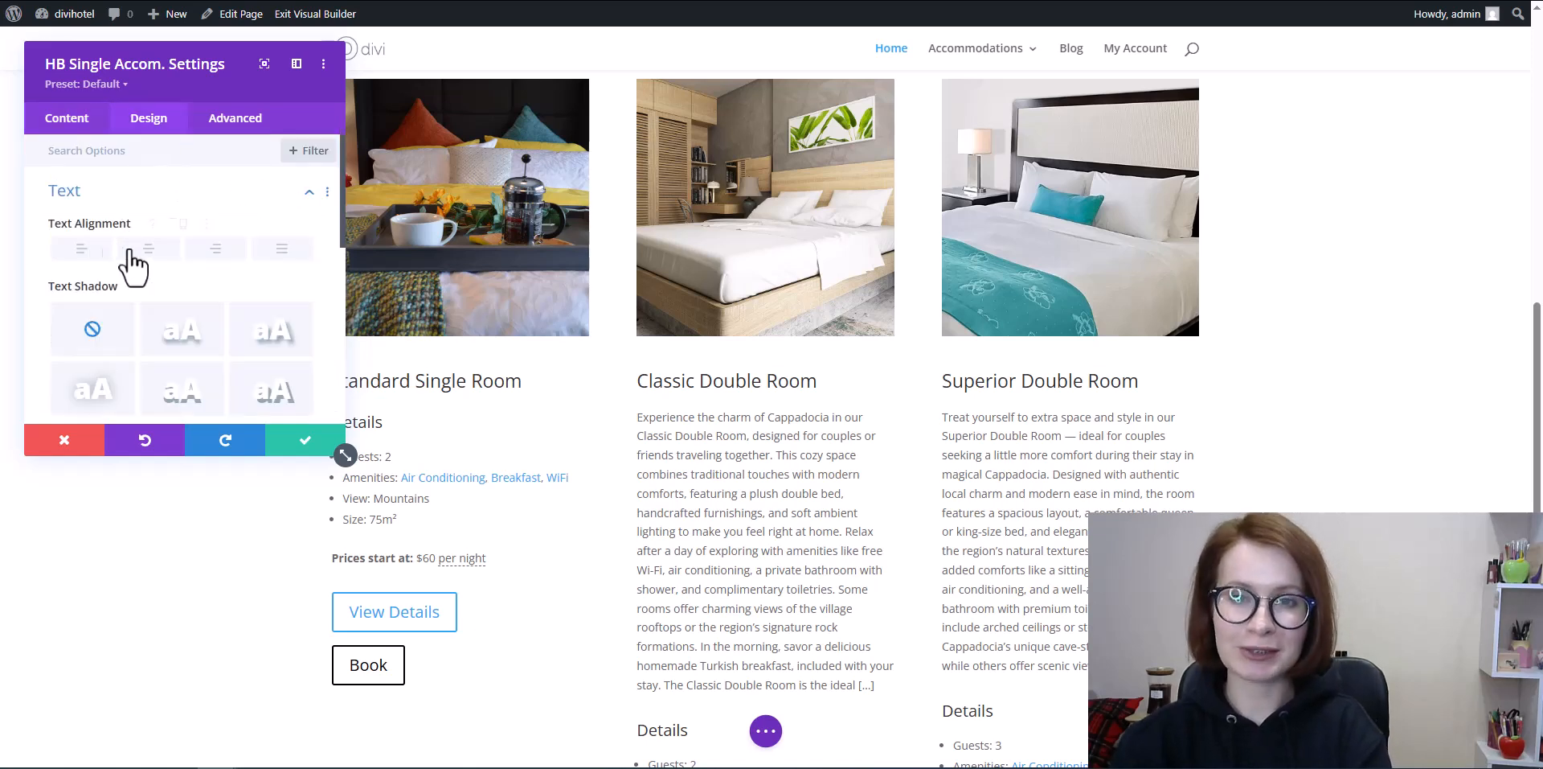
left_click(159, 251)
- Try Bold as the Standard Single Room module's font weight and return it to Regular
scroll(163, 265, "down", 2)
scroll(193, 265, "down", 2)
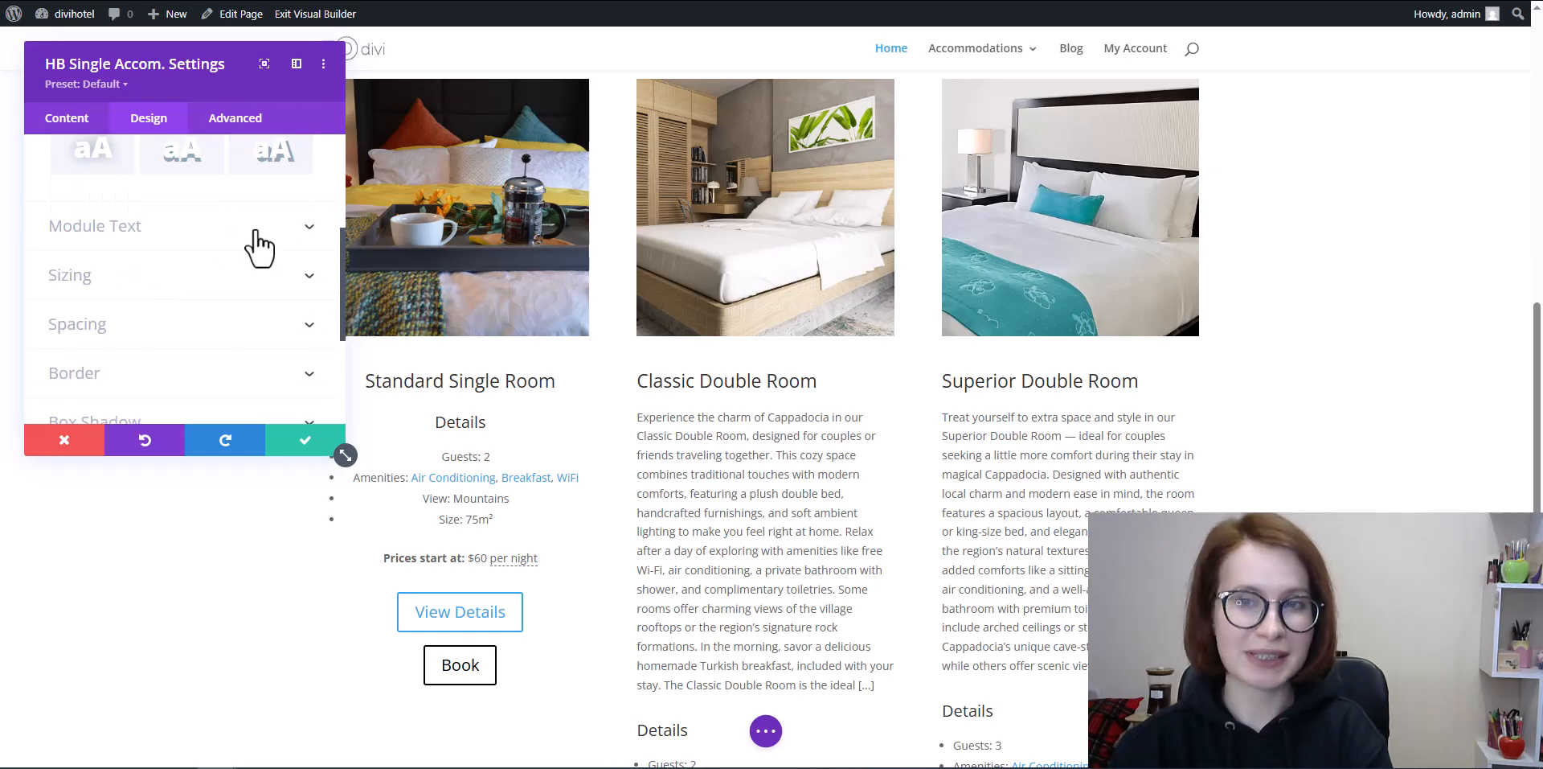
left_click(315, 234)
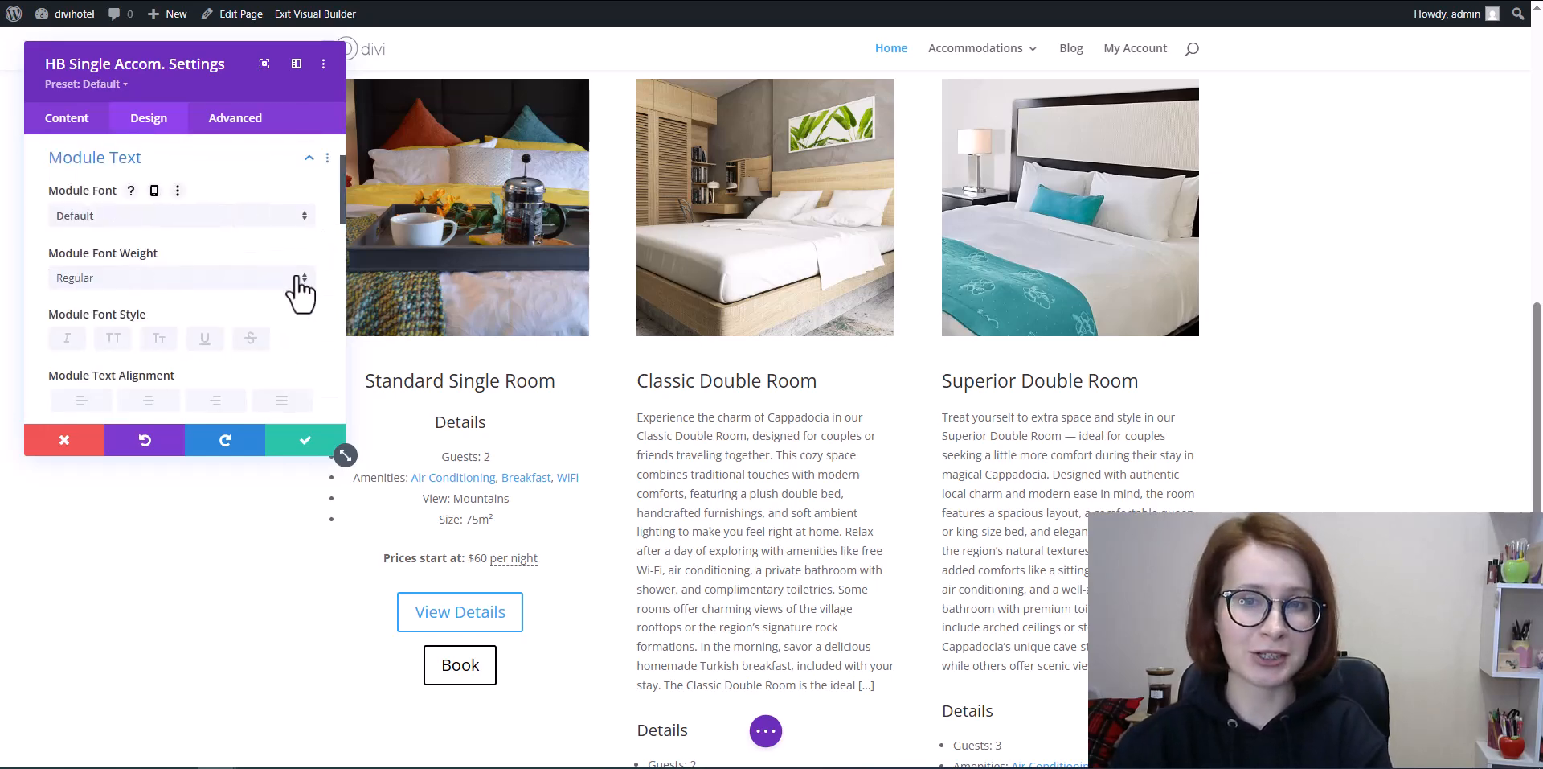
left_click(303, 277)
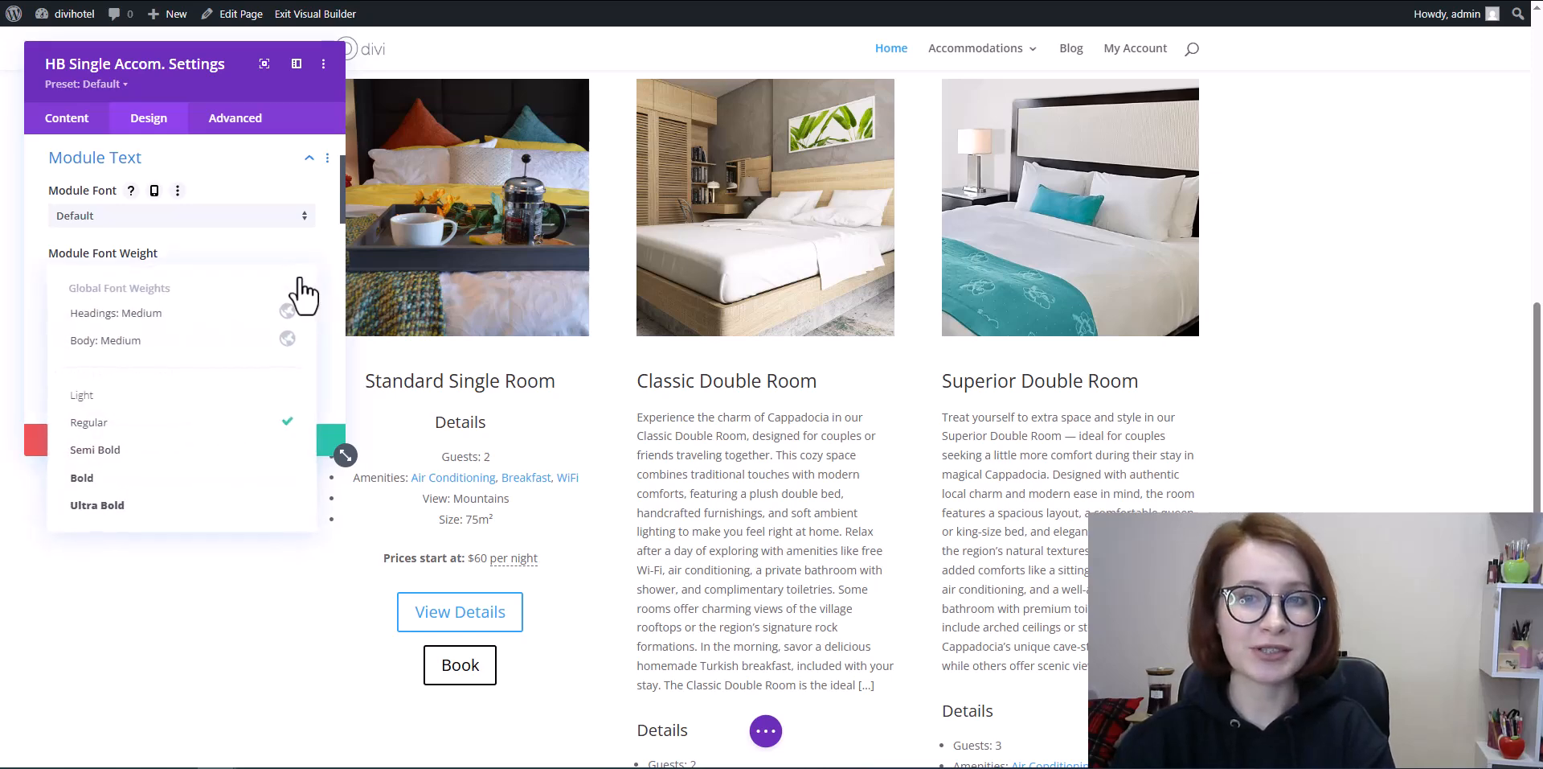
left_click(230, 480)
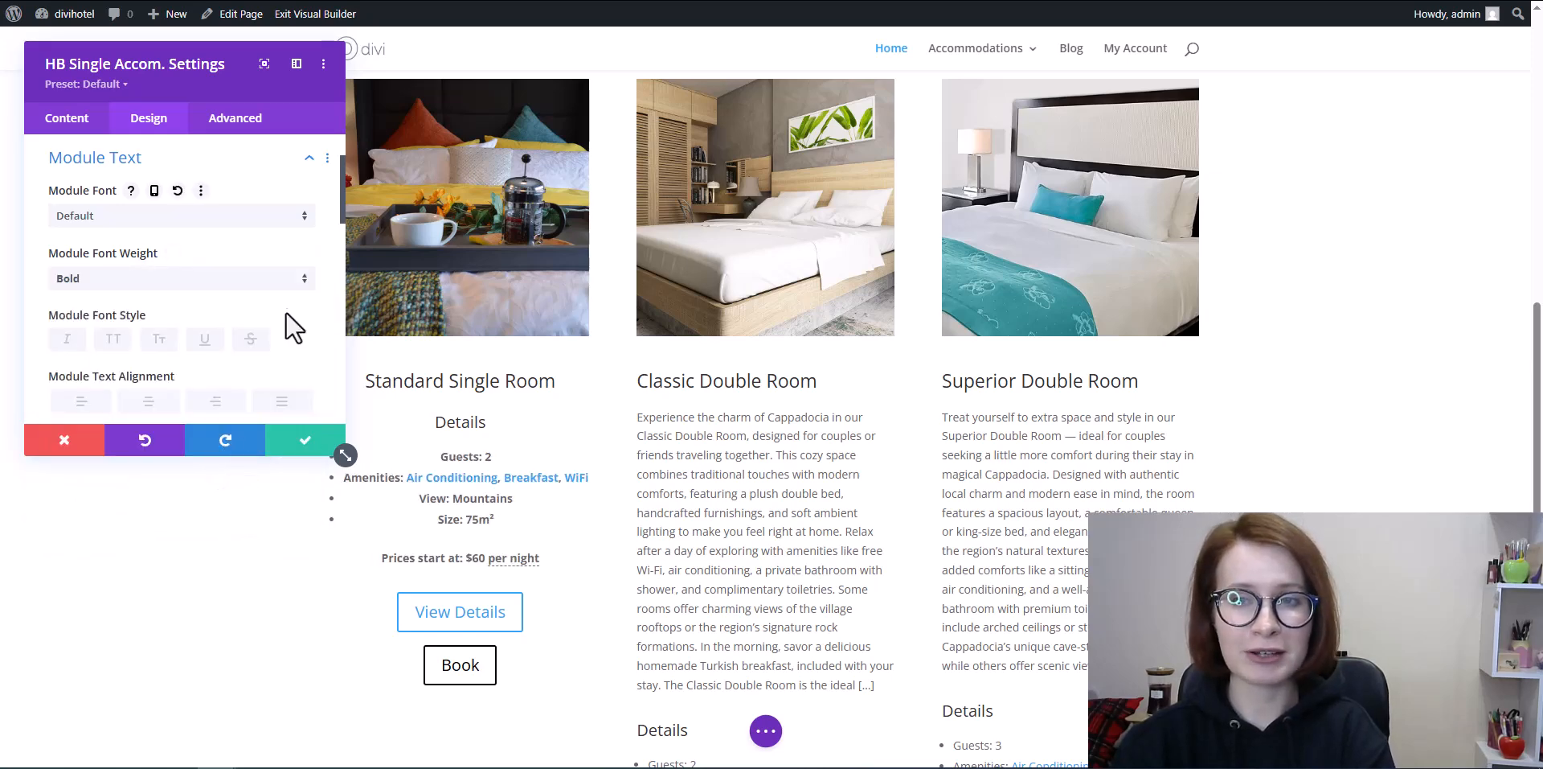
left_click(303, 277)
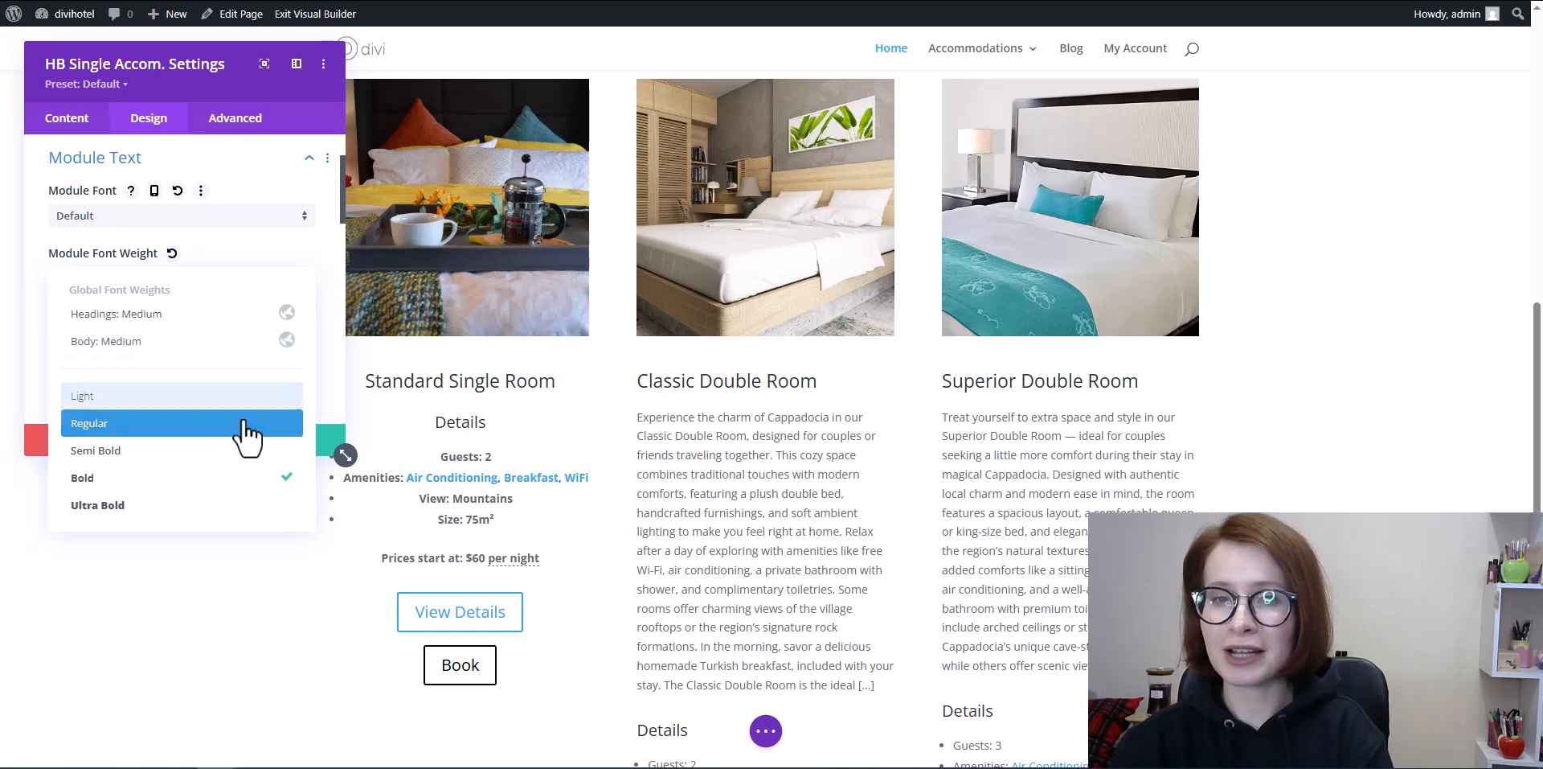
left_click(322, 420)
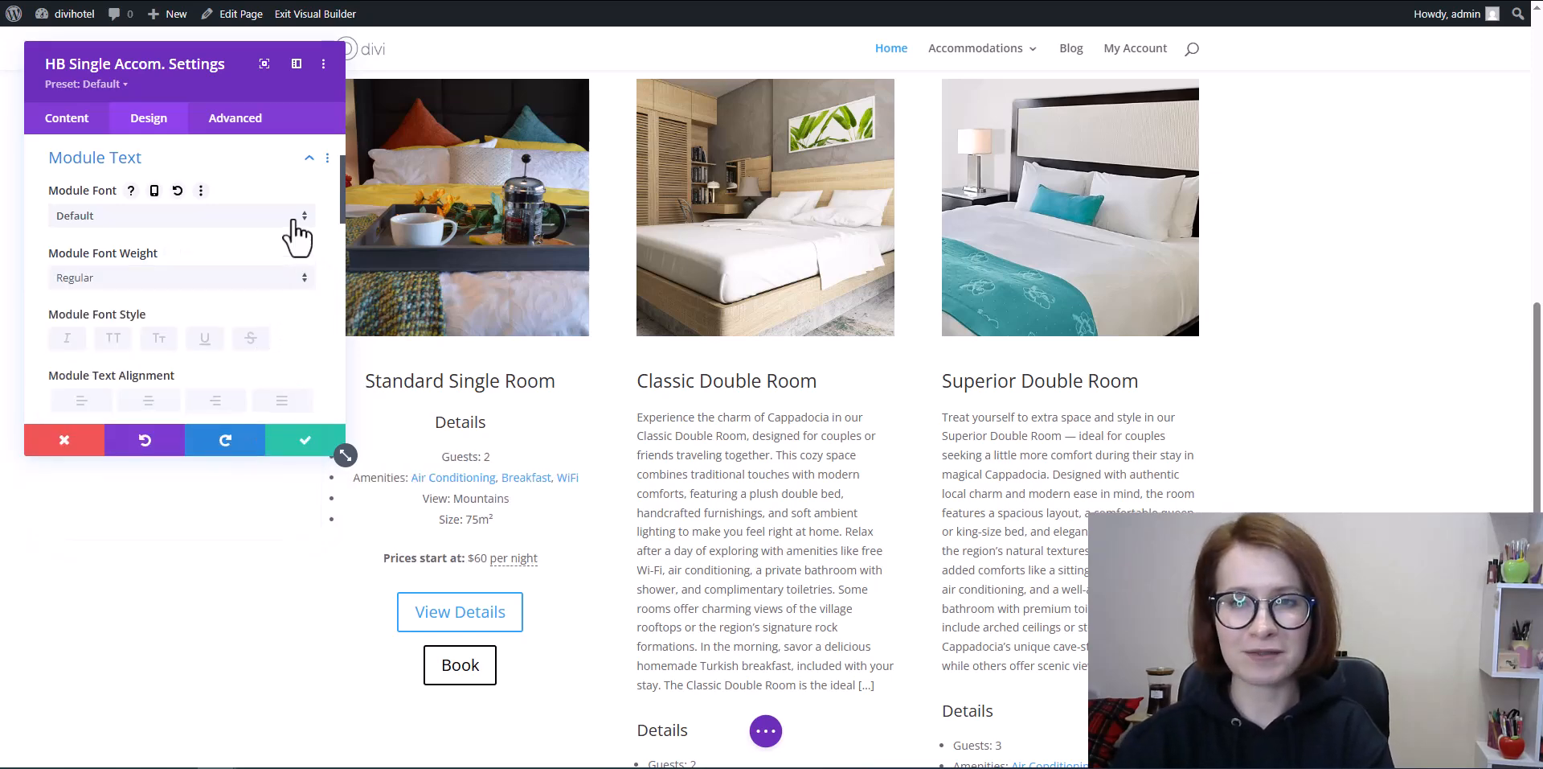
left_click(294, 234)
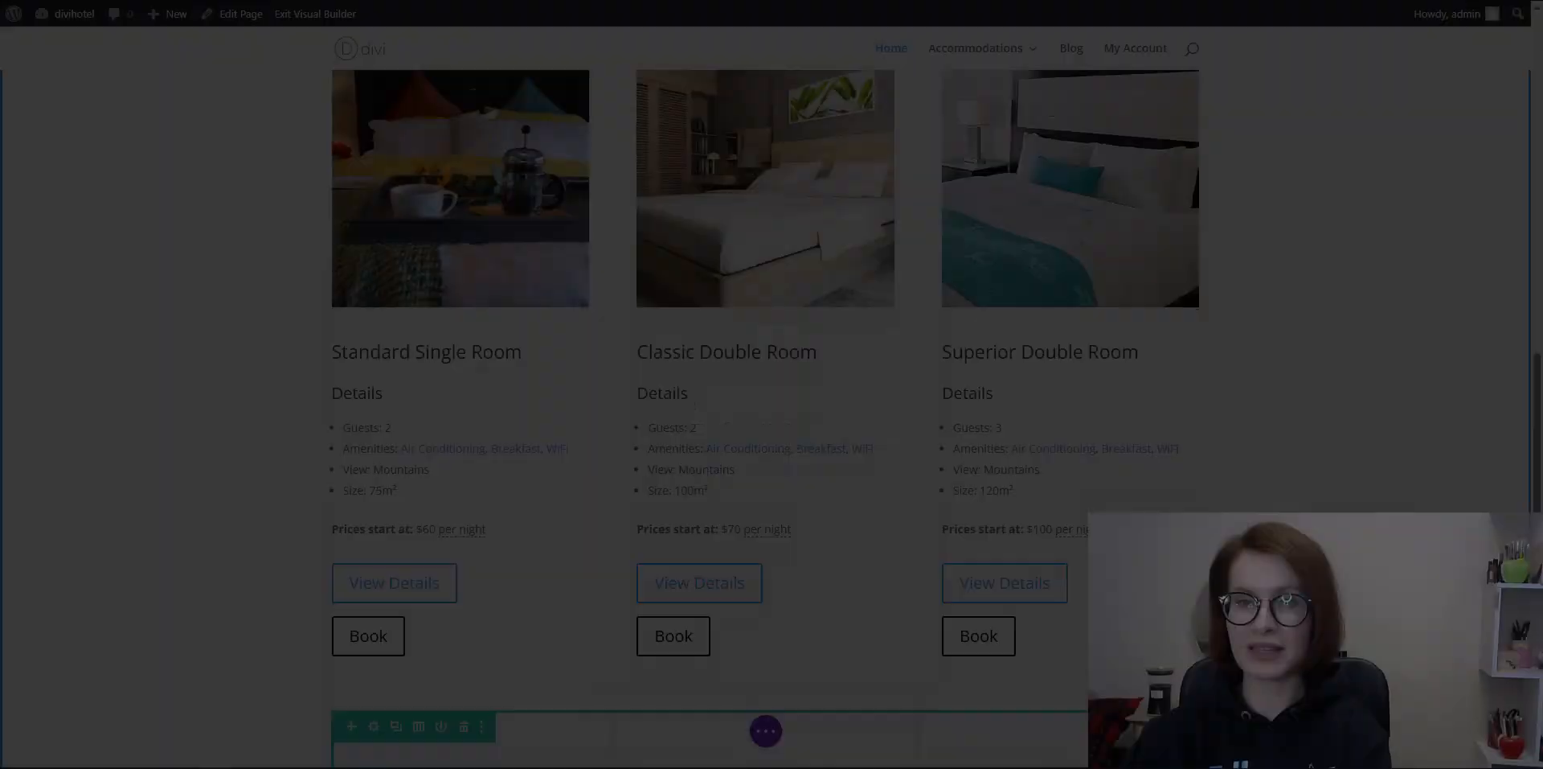
- Insert an HB Accom. Services module in the first column of the empty three-column row below the rooms
scroll(766, 418, "down", 2)
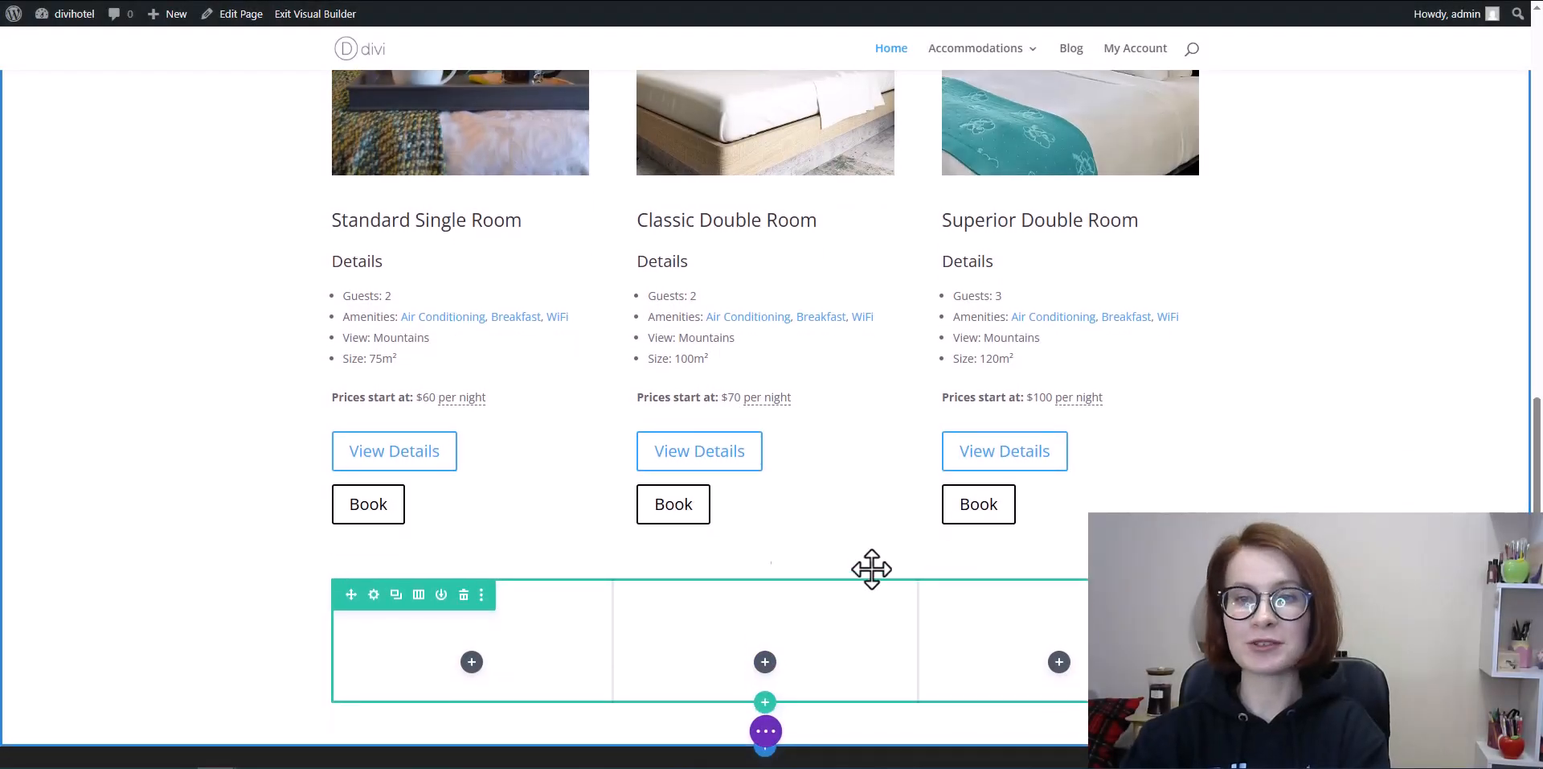
scroll(952, 575, "down", 1)
left_click(472, 580)
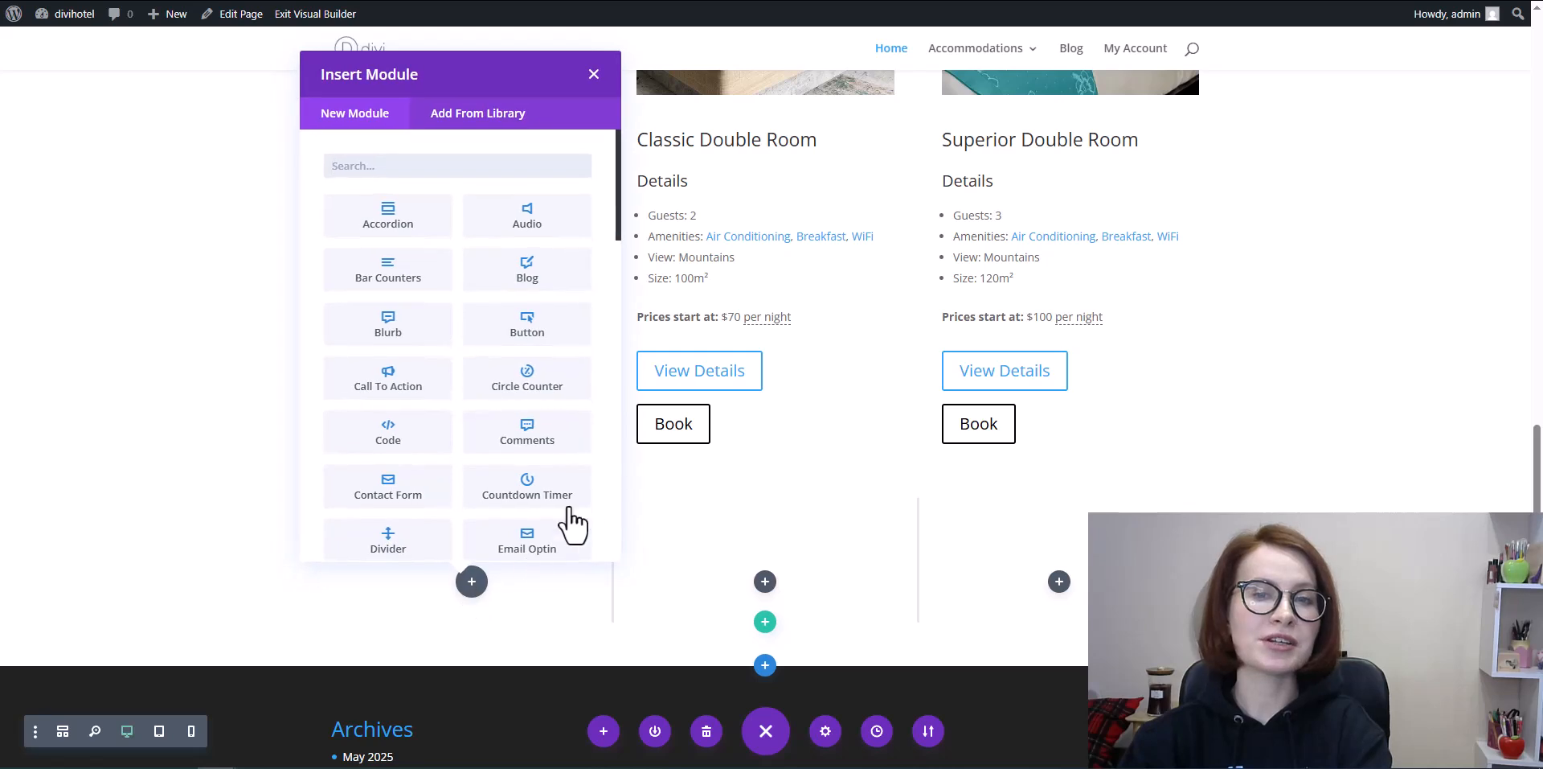
scroll(609, 482, "down", 5)
scroll(609, 478, "down", 1)
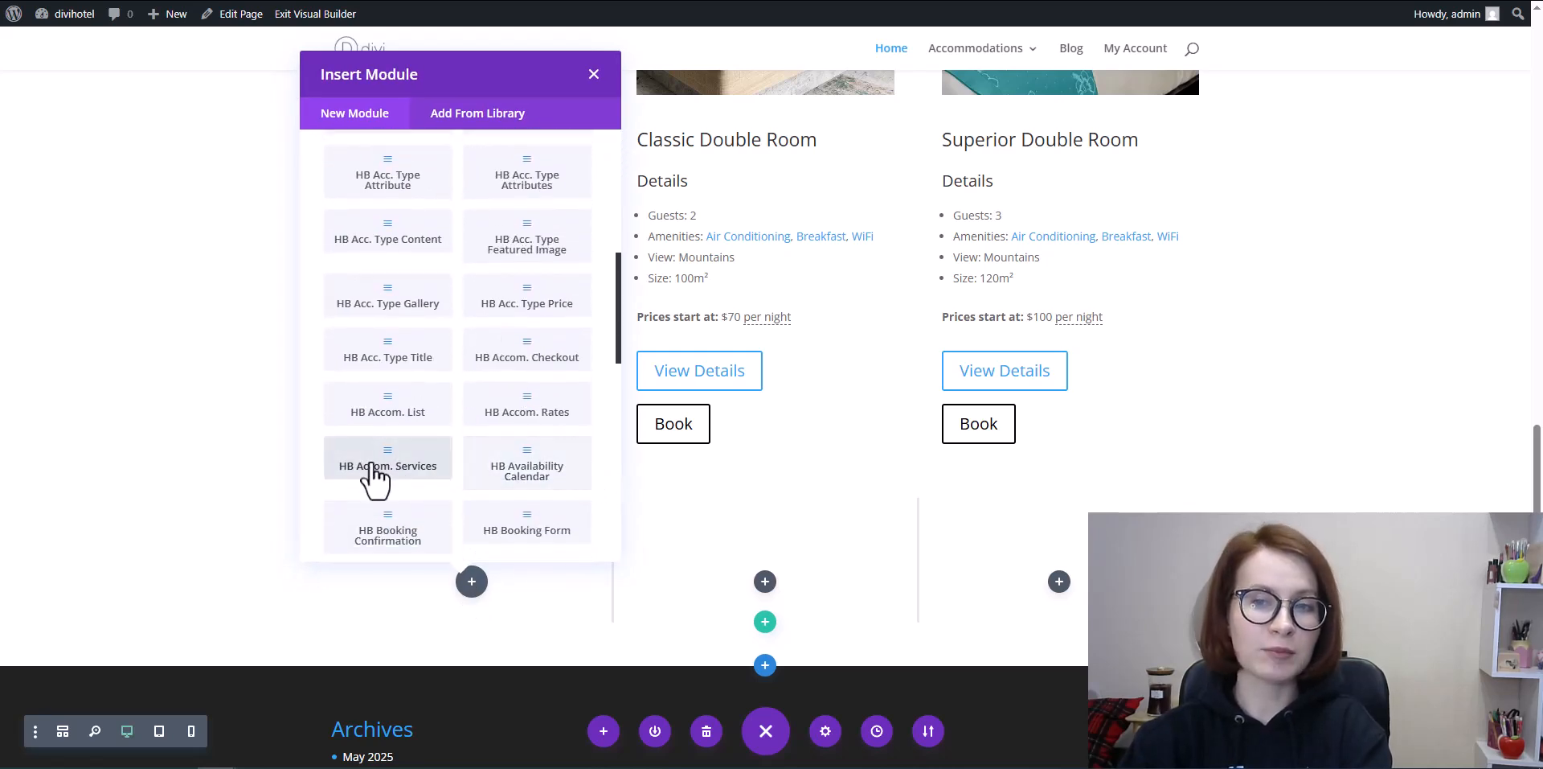
left_click(375, 469)
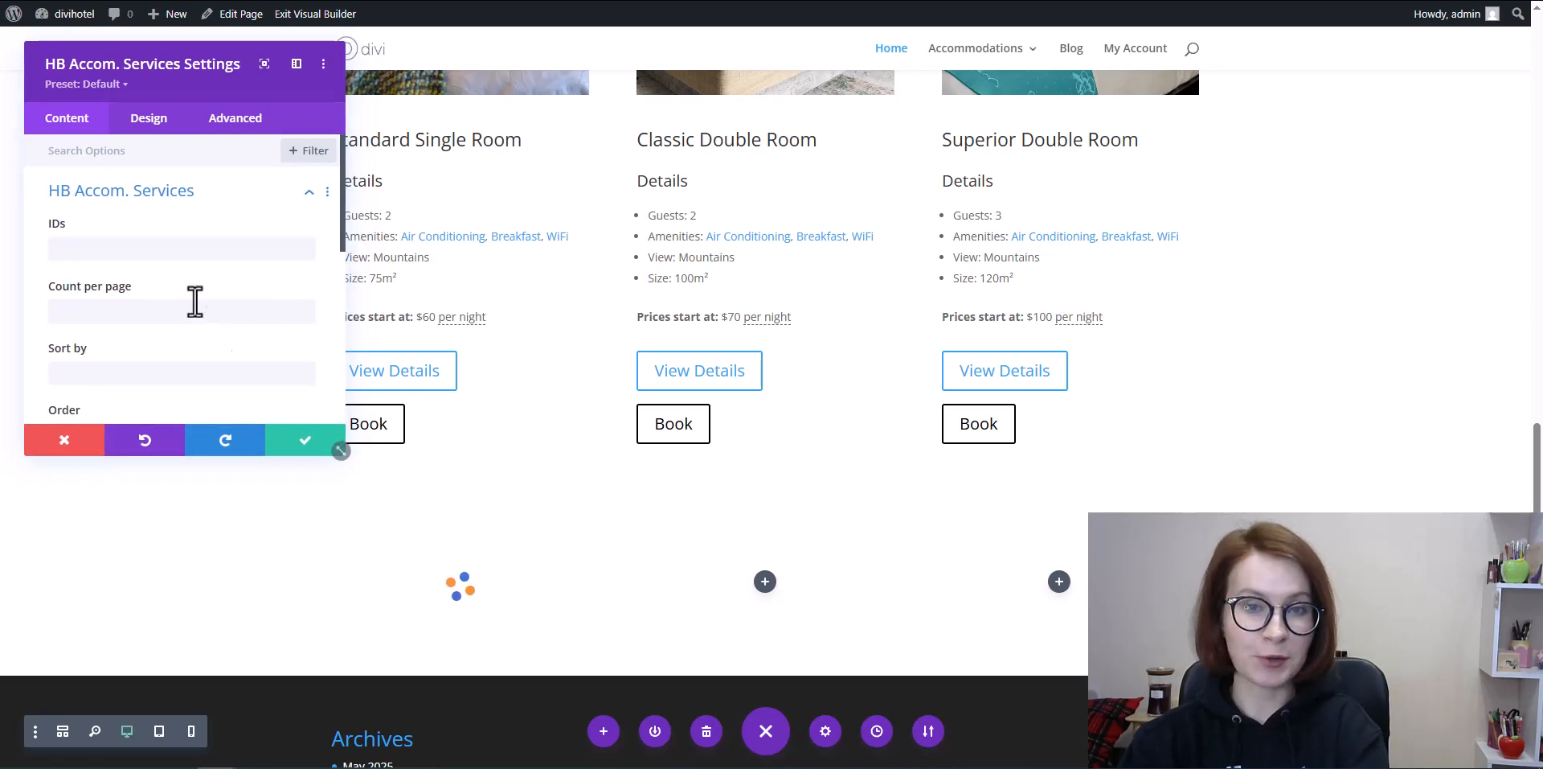
- Review the services module's options and preview, and limit it to service ID 19
left_click(156, 249)
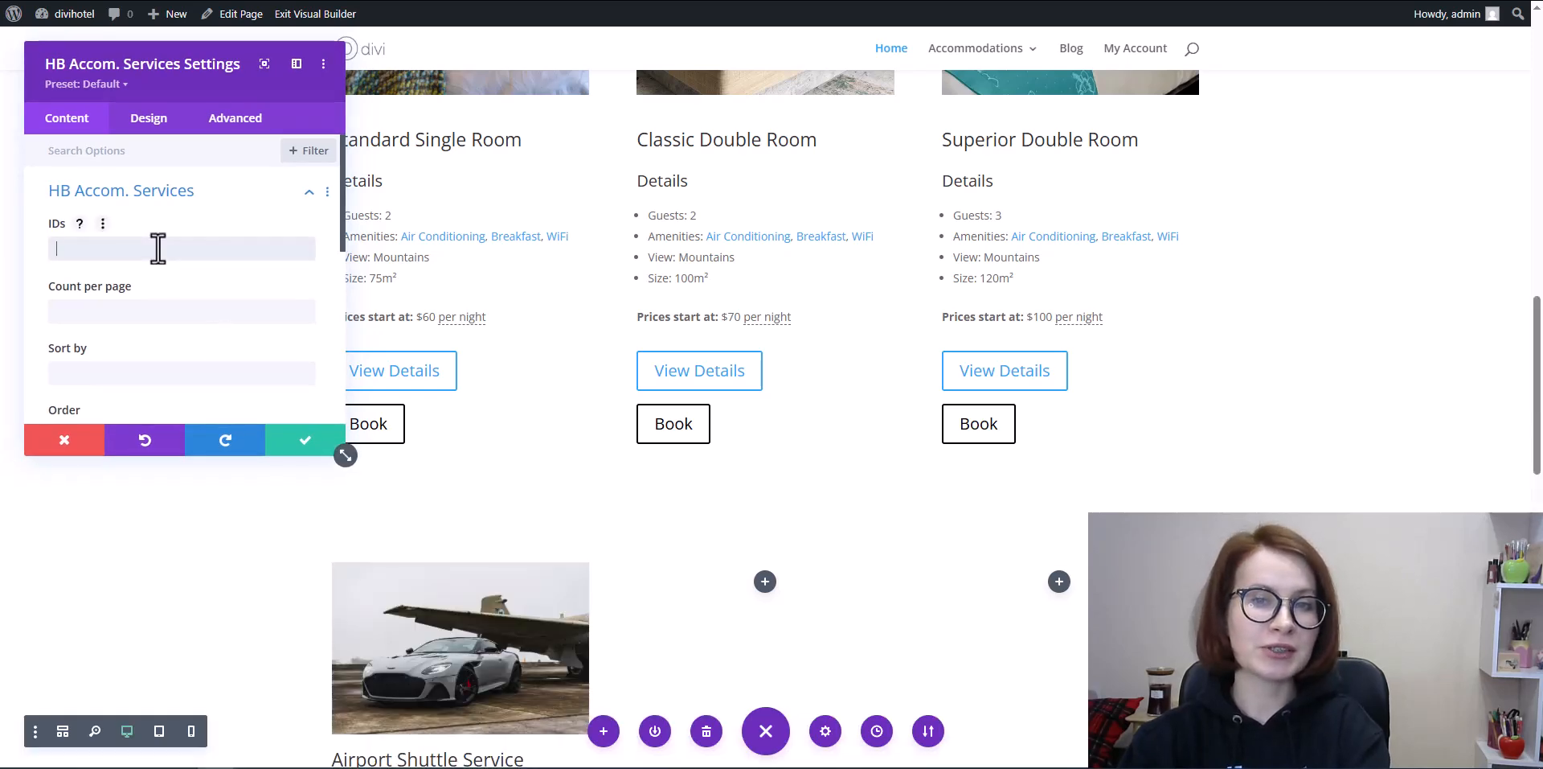
scroll(161, 249, "down", 2)
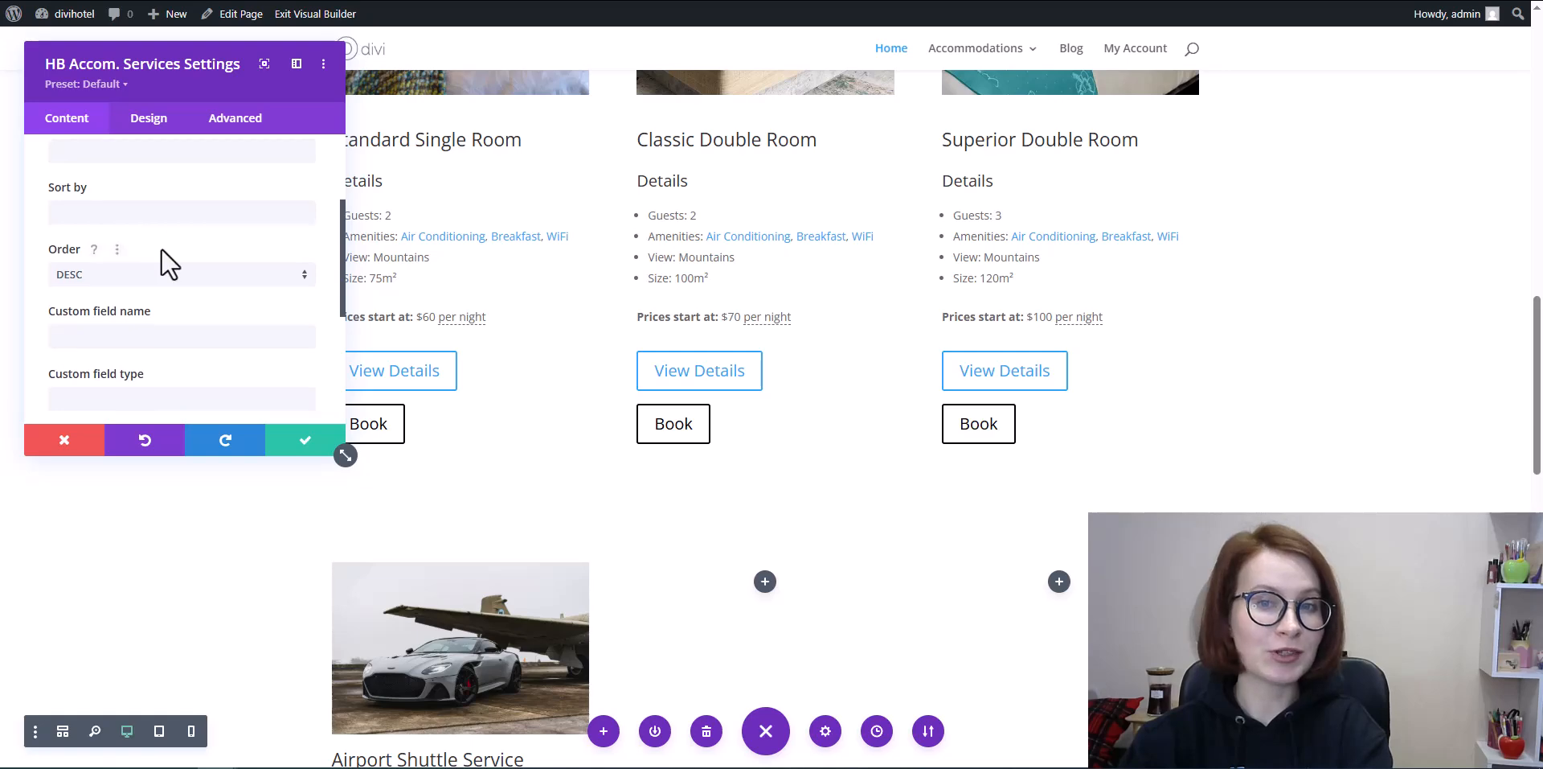
scroll(475, 319, "down", 5)
scroll(475, 318, "down", 5)
scroll(475, 318, "up", 9)
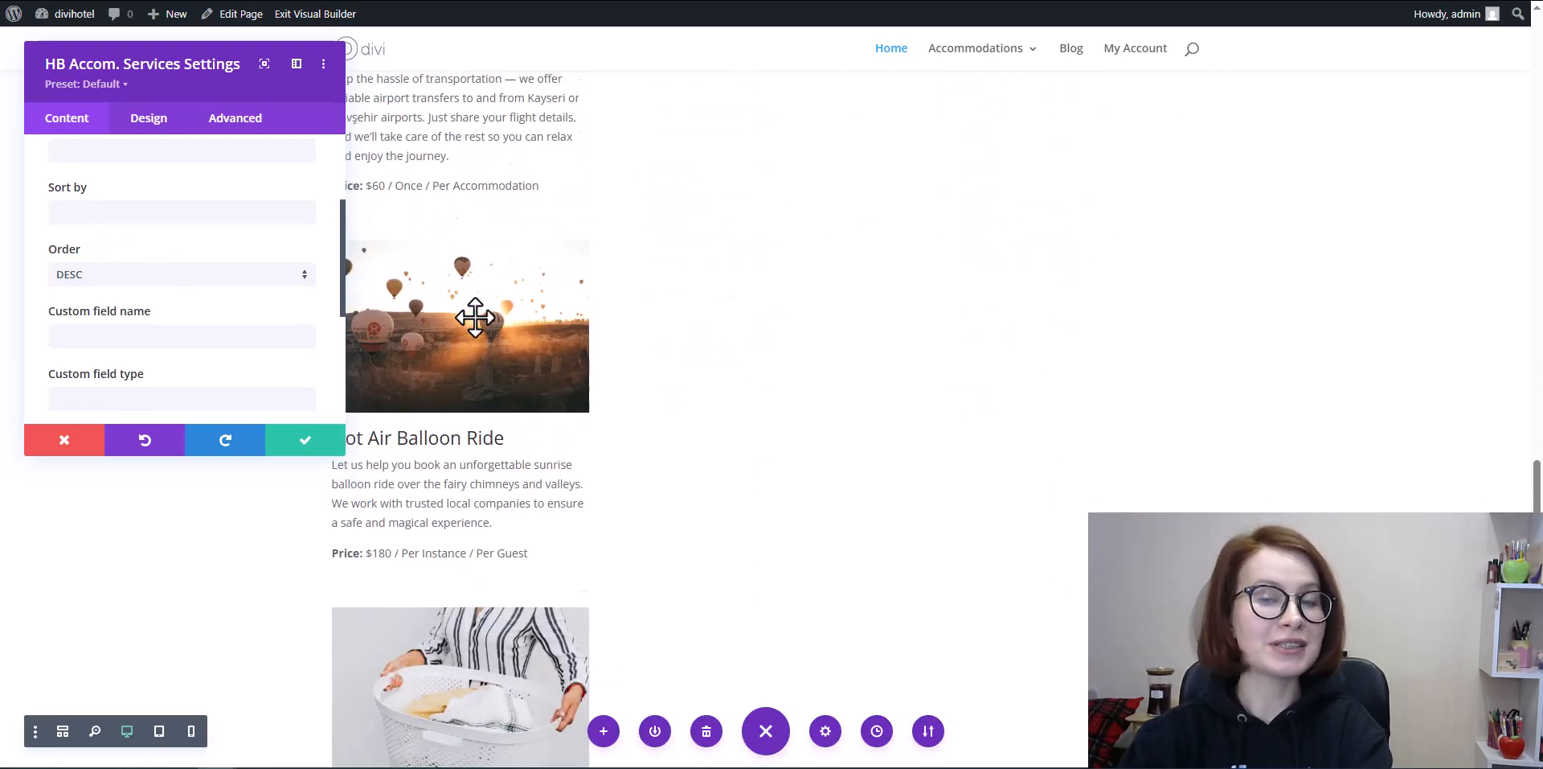
scroll(172, 256, "up", 2)
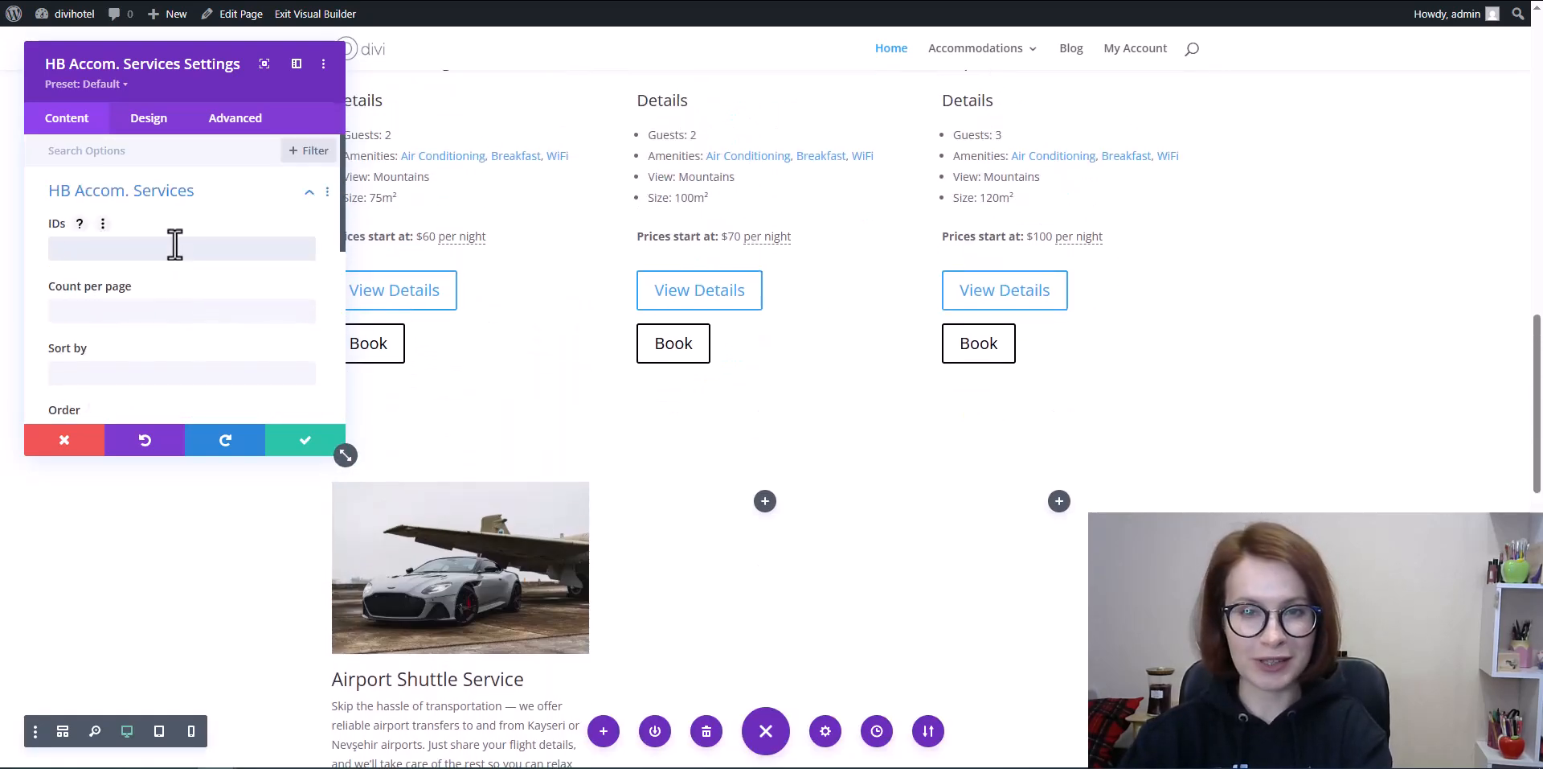
type("19")
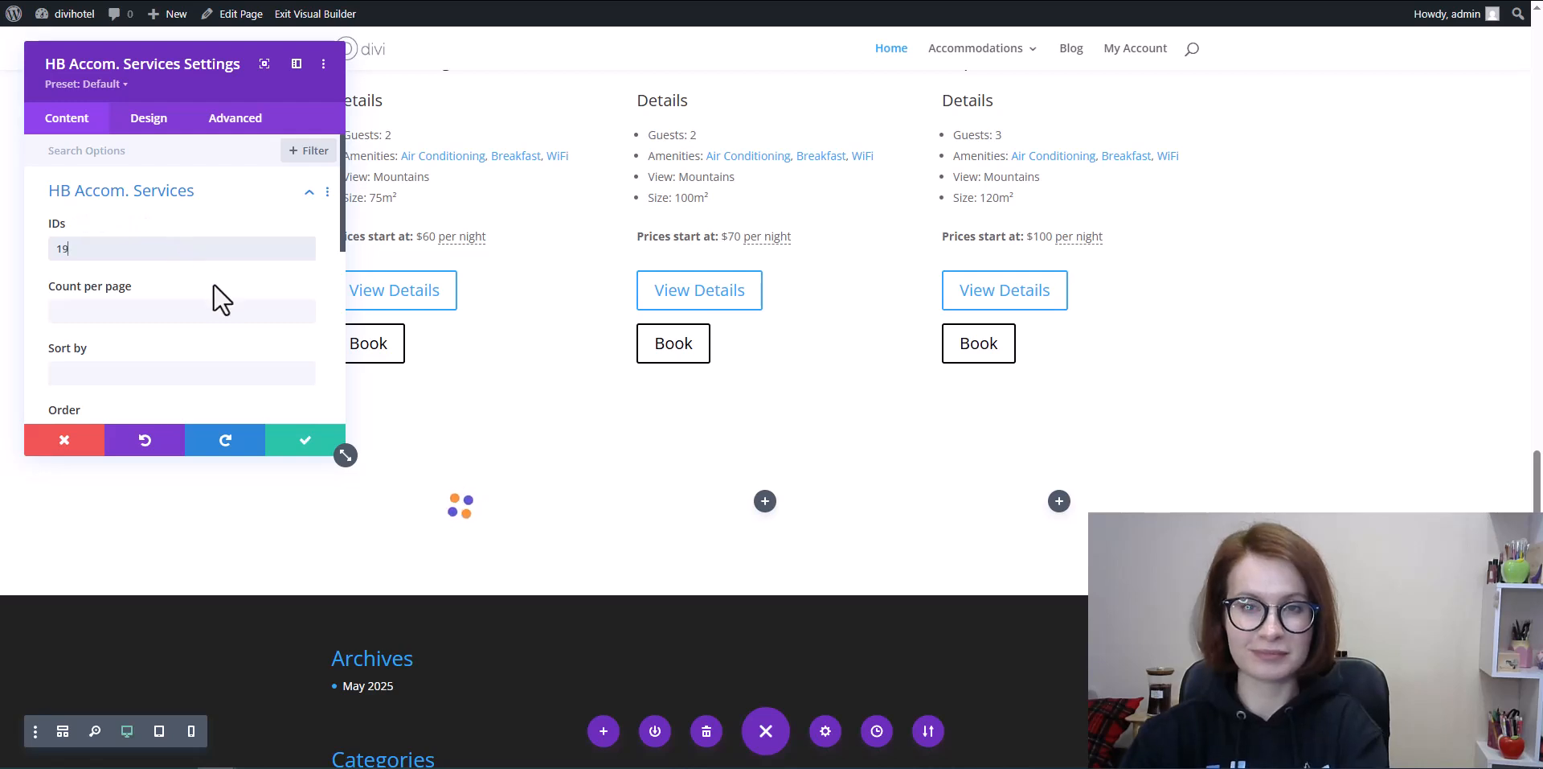
- Try center text alignment in the services module's design settings
left_click(150, 120)
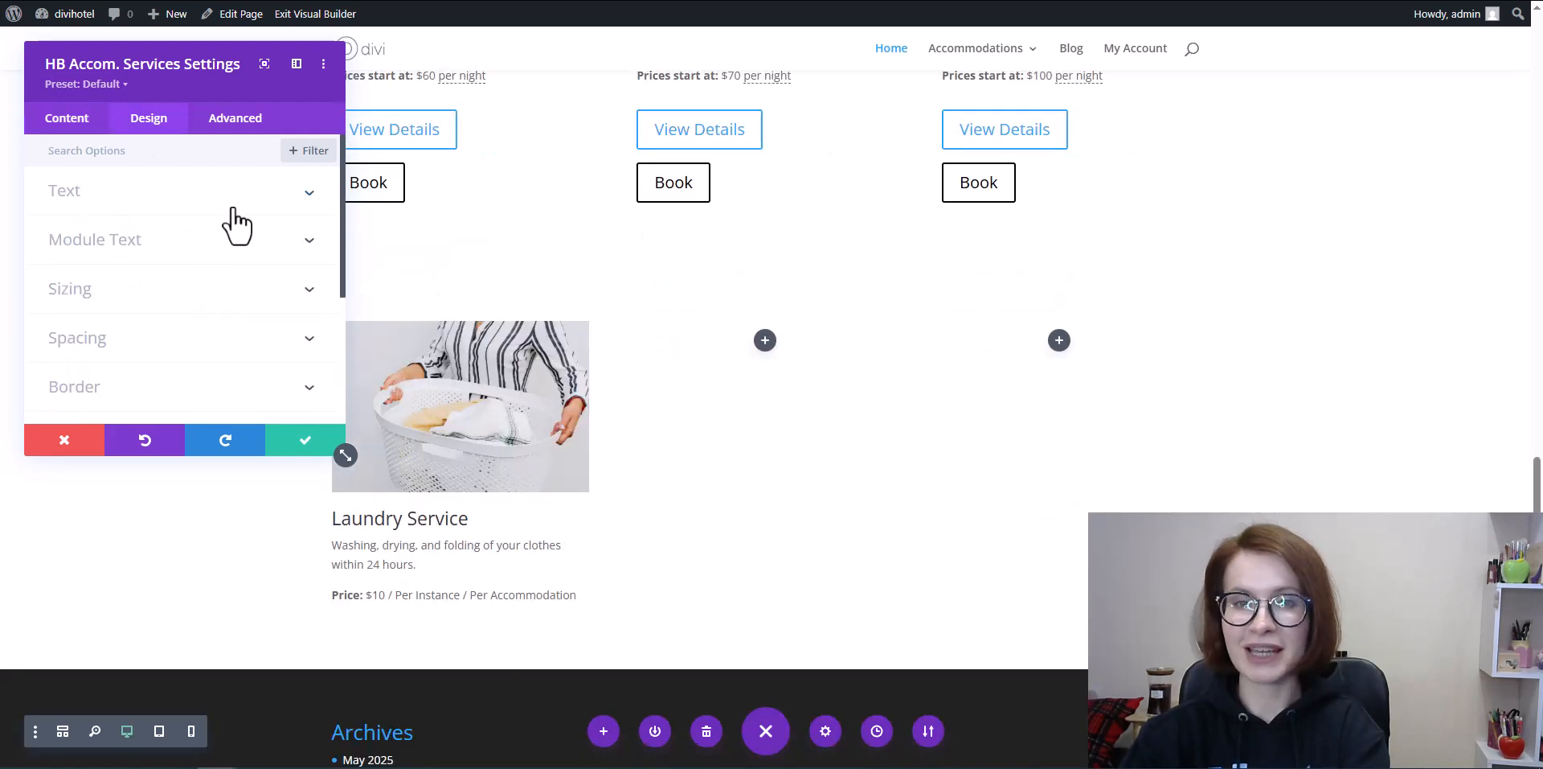
left_click(312, 193)
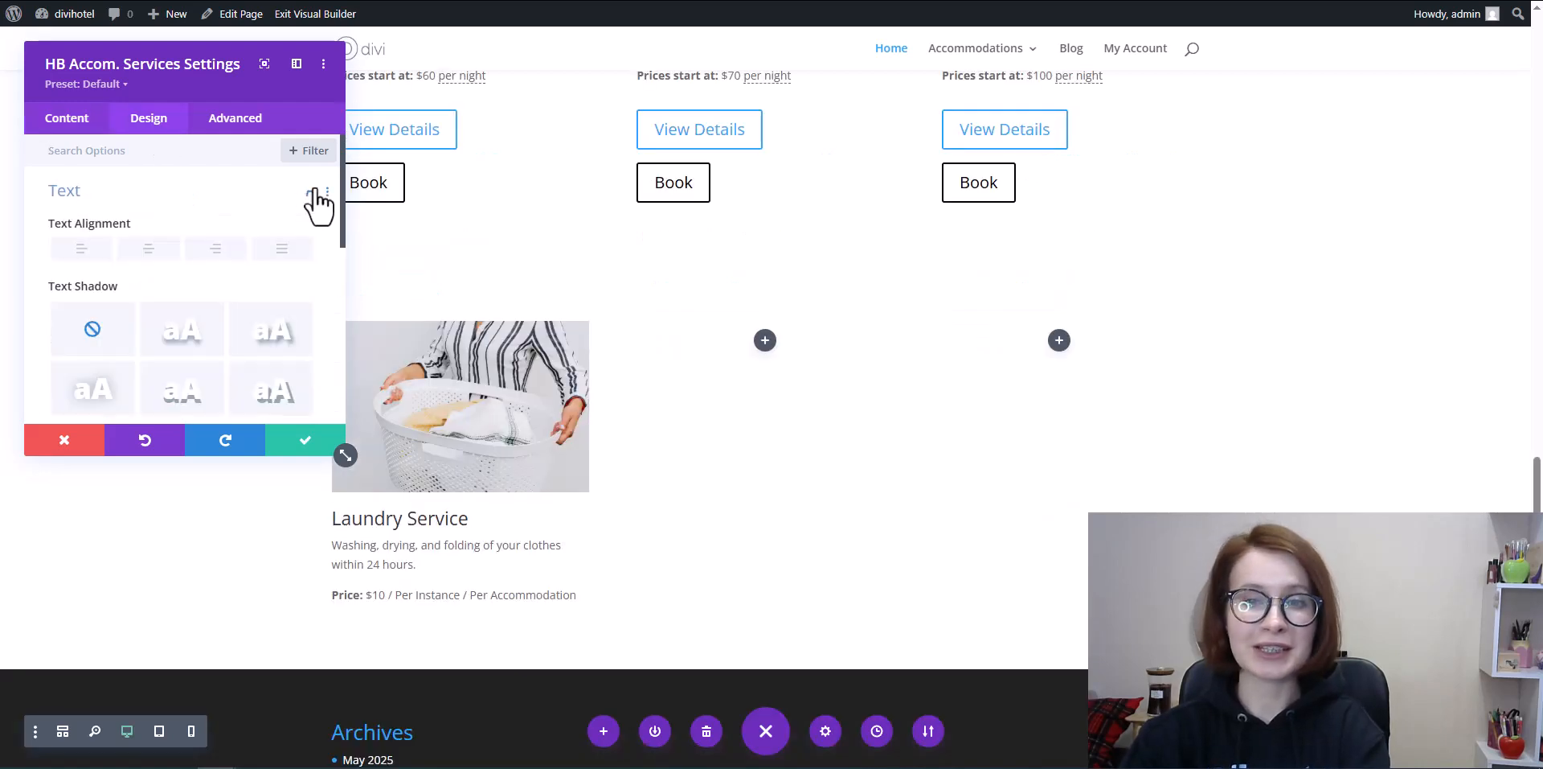
left_click(170, 249)
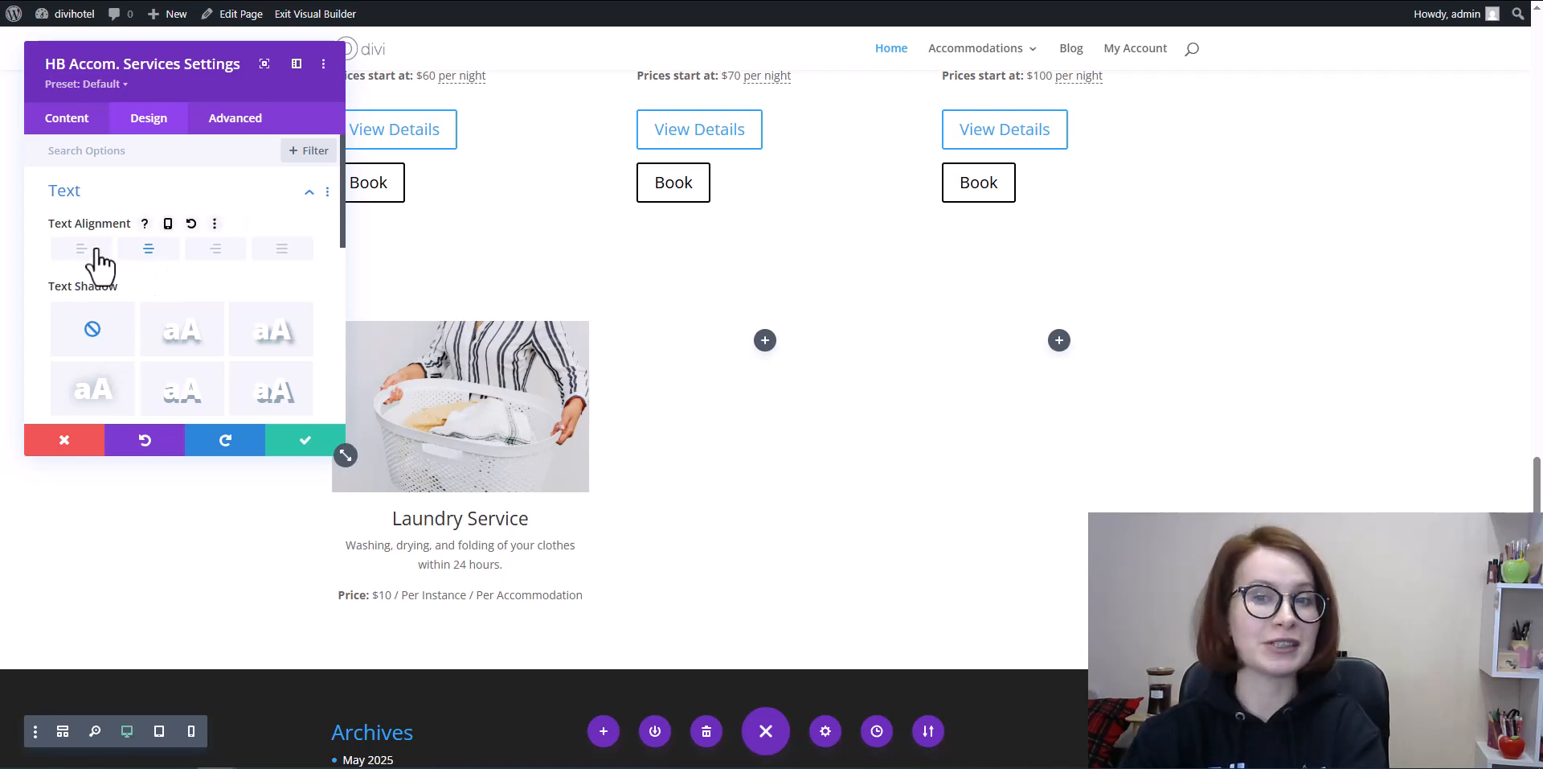
- Check the row of three services and save the Home page
scroll(238, 388, "down", 3)
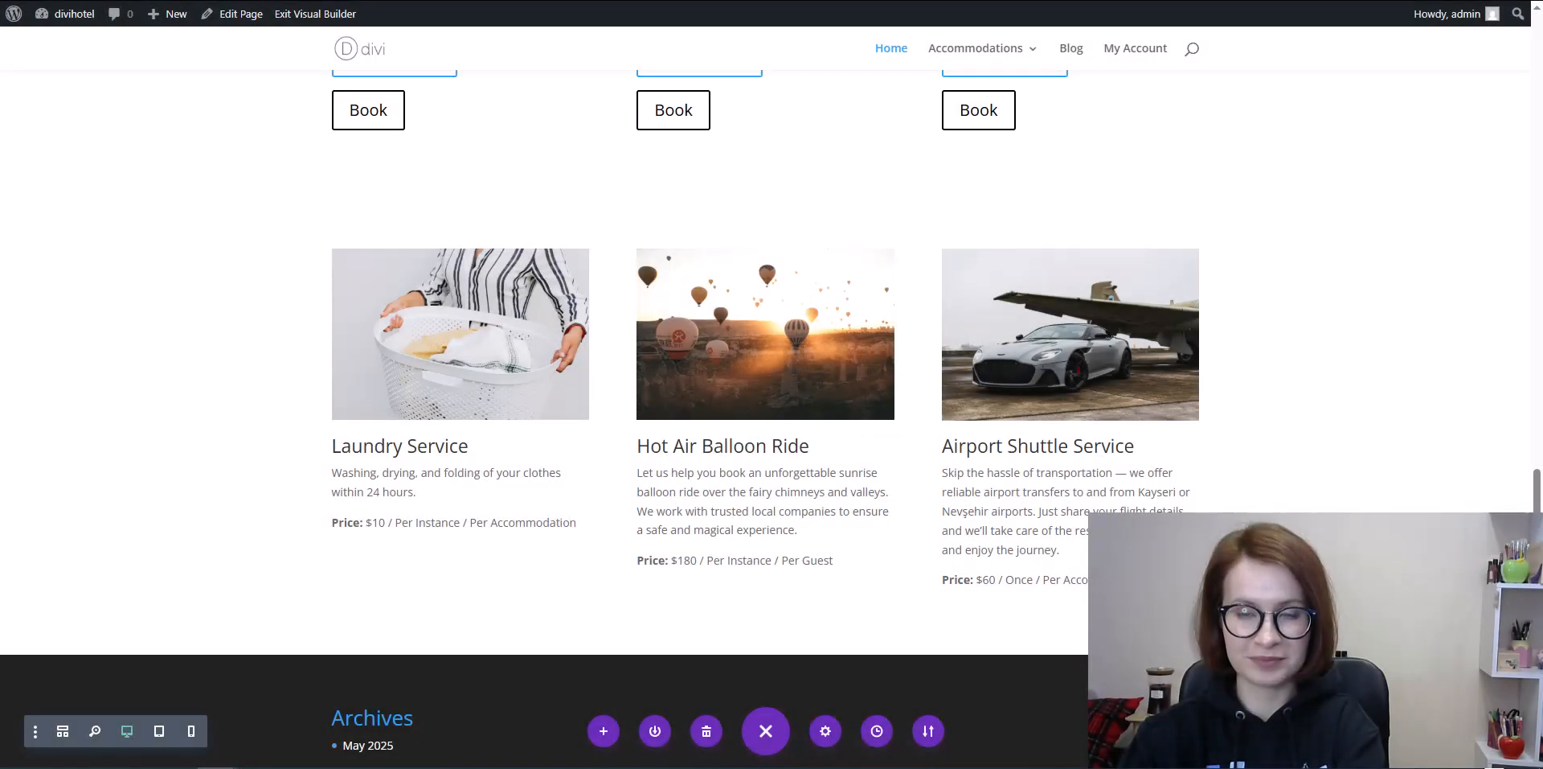
left_click(1485, 731)
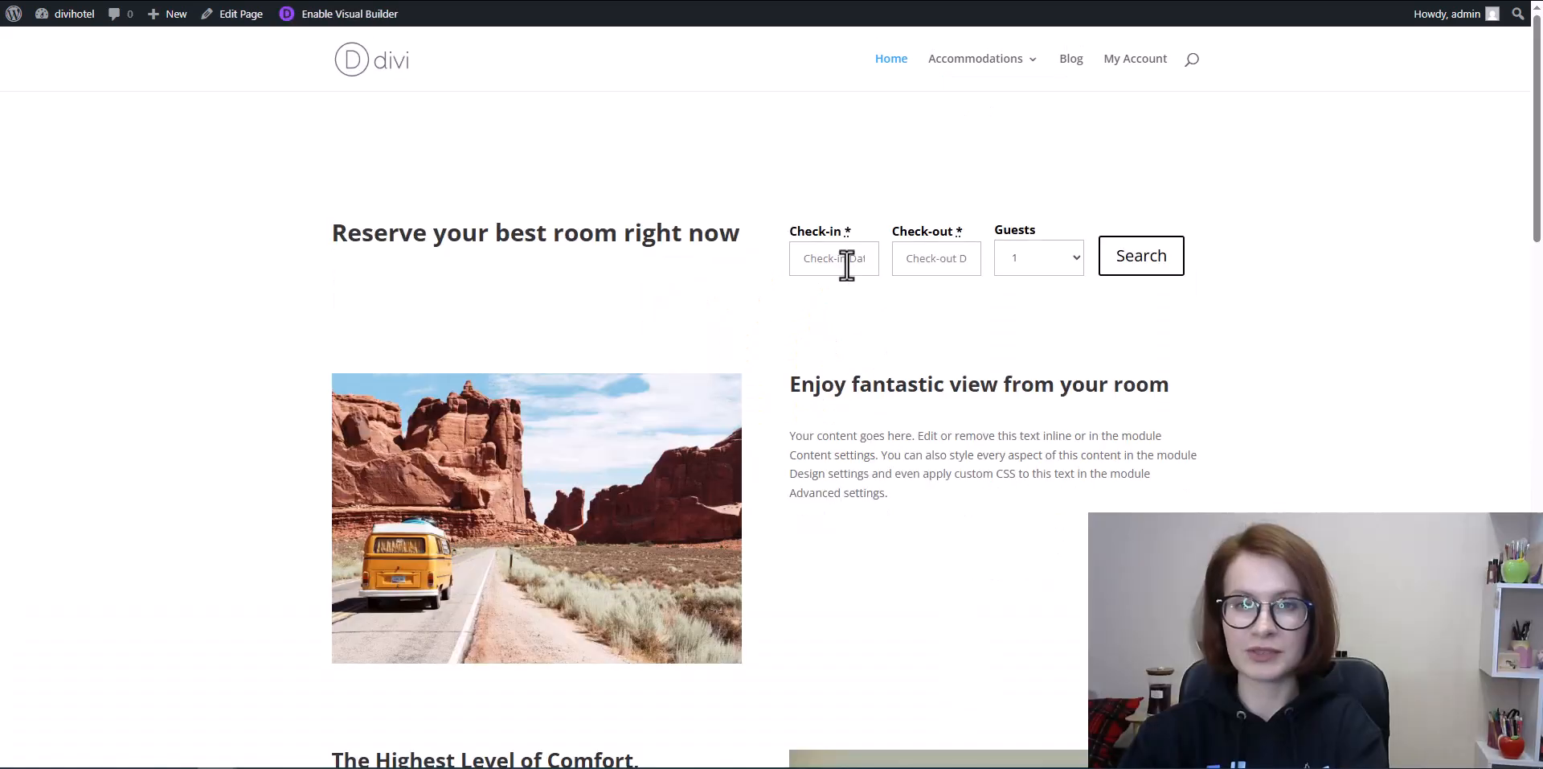
- Check the date pickers of the Home page search form, change the calendar theme in the accommodation display settings and save
left_click(844, 259)
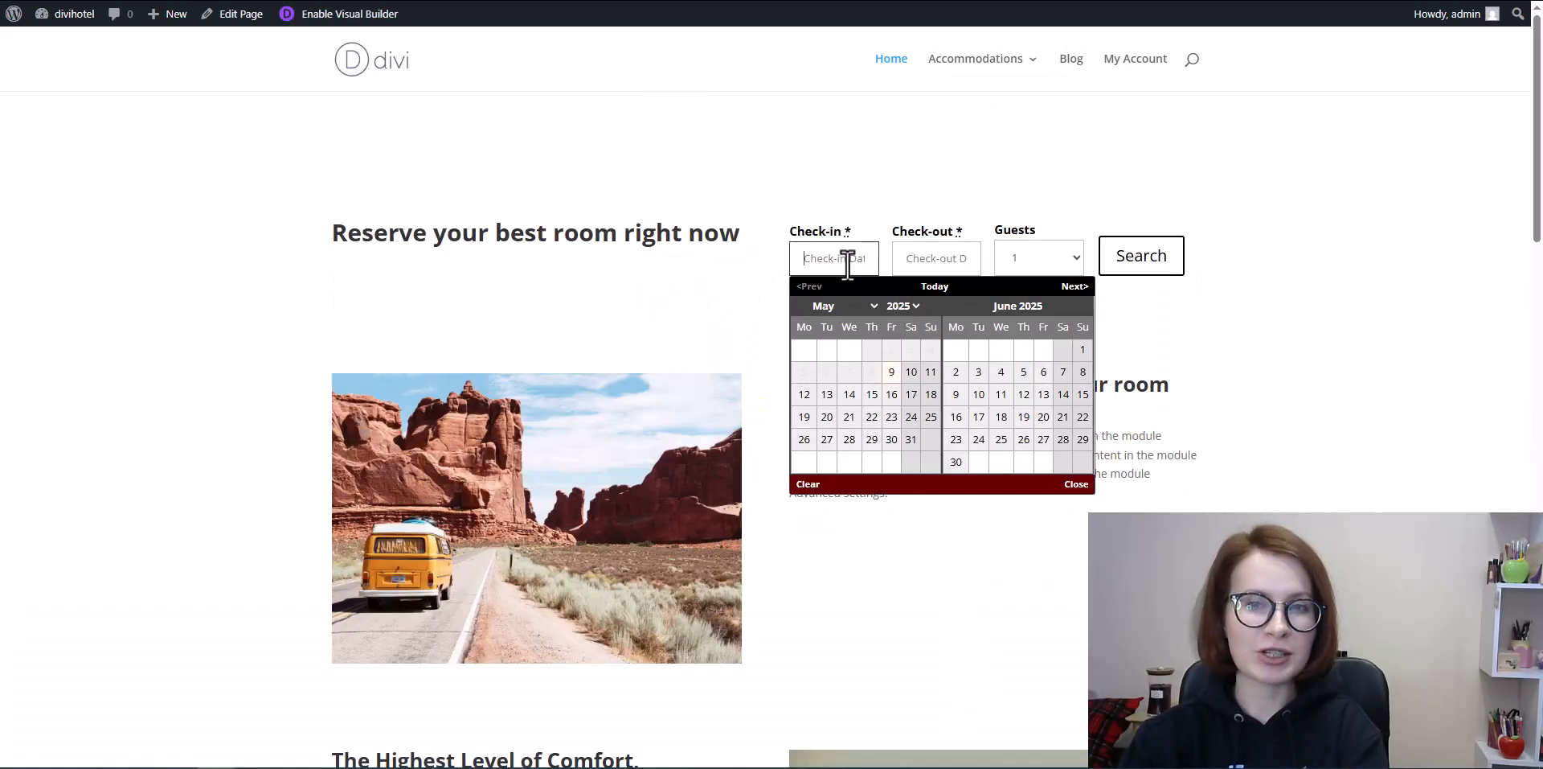
left_click(953, 264)
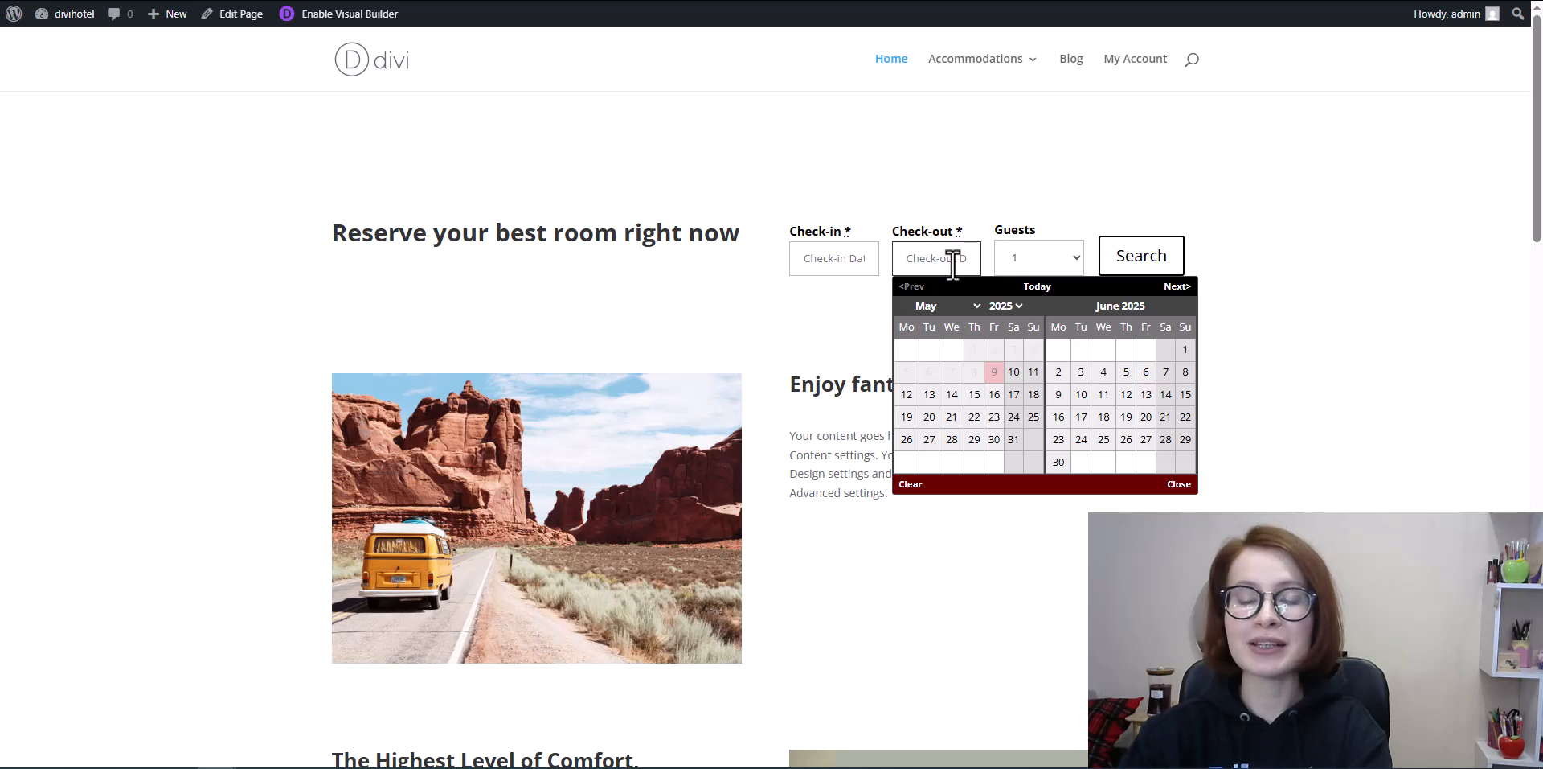
left_click(1304, 293)
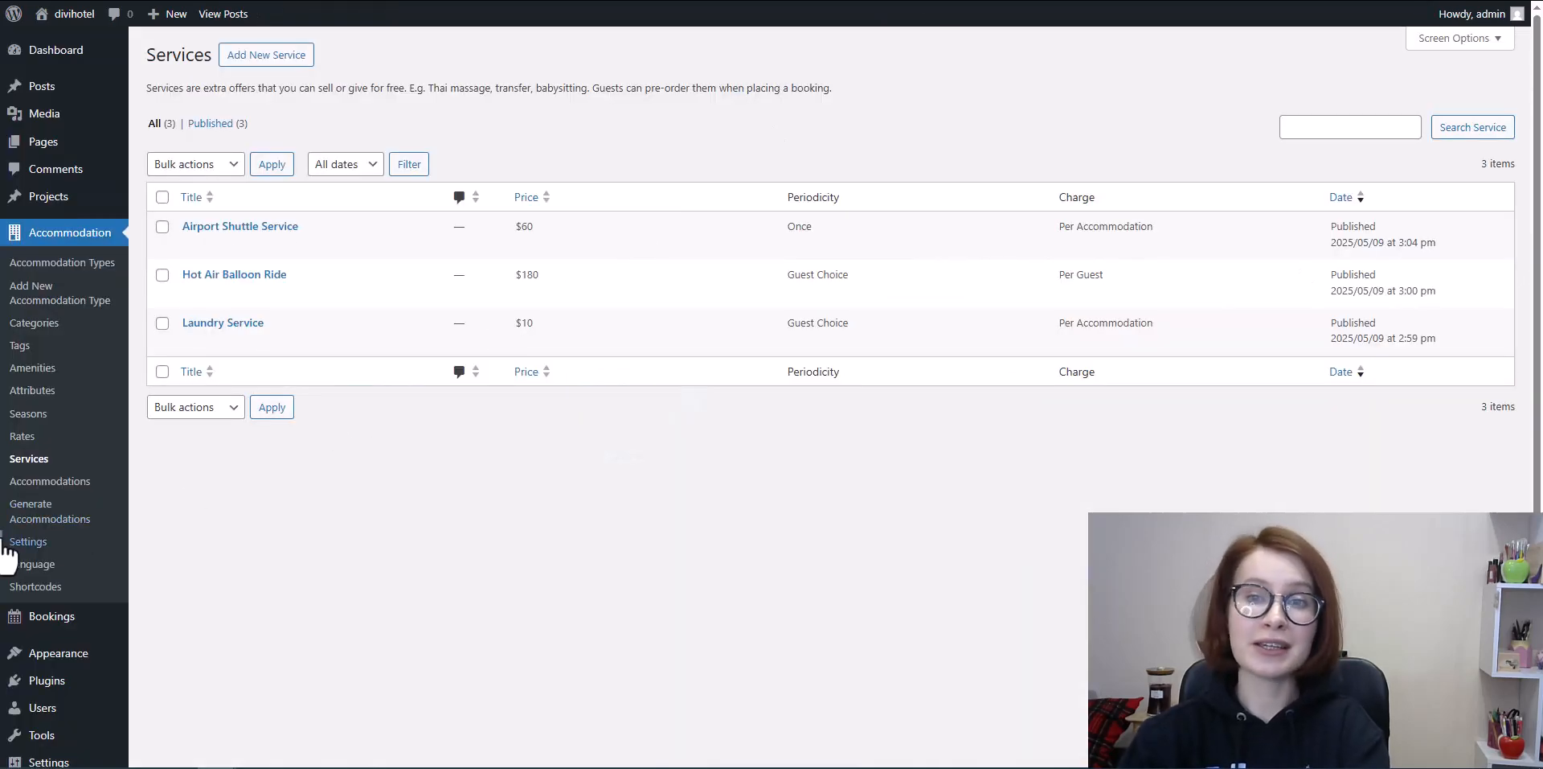
left_click(17, 550)
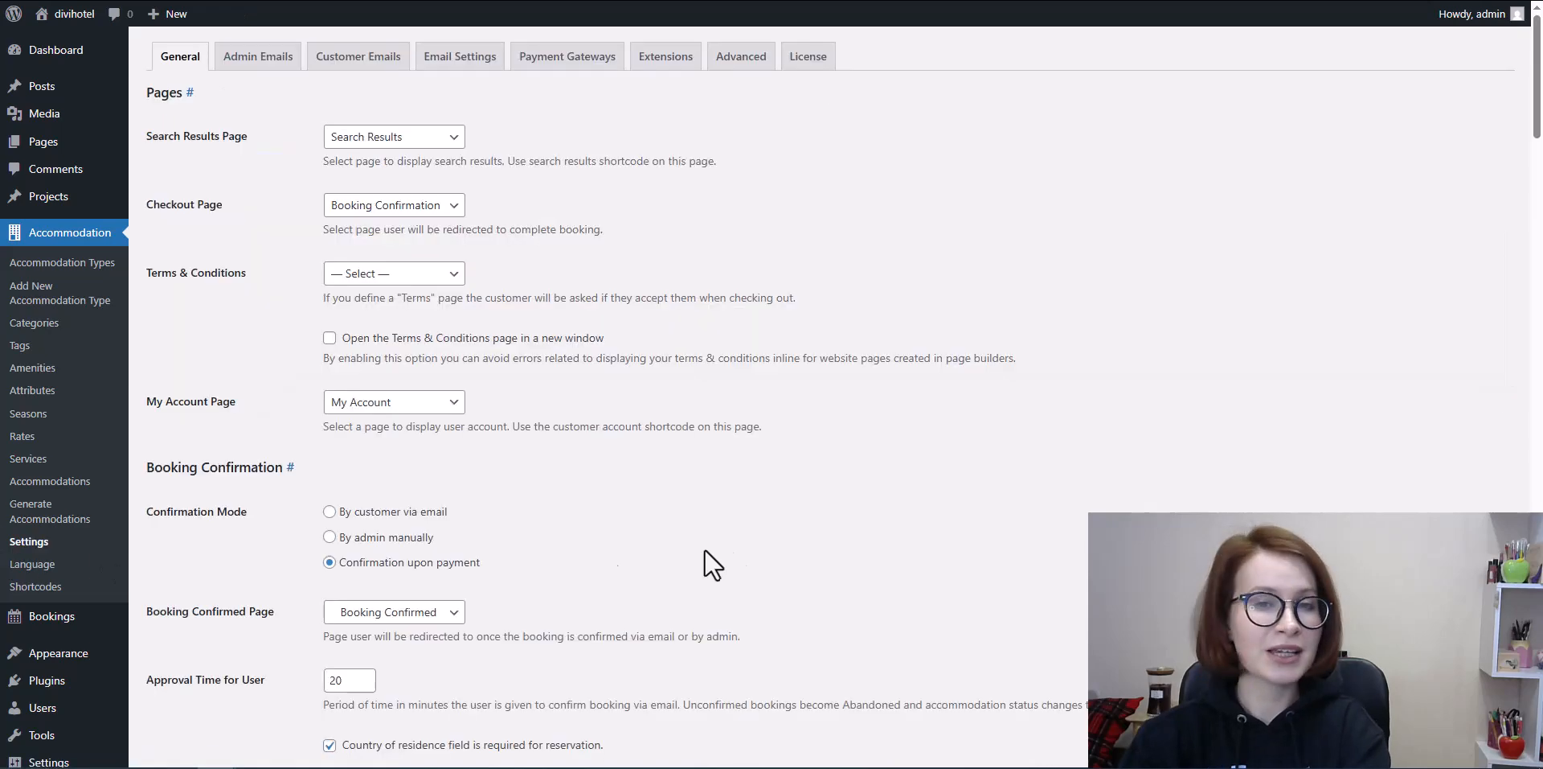
scroll(731, 546, "down", 10)
scroll(732, 547, "down", 12)
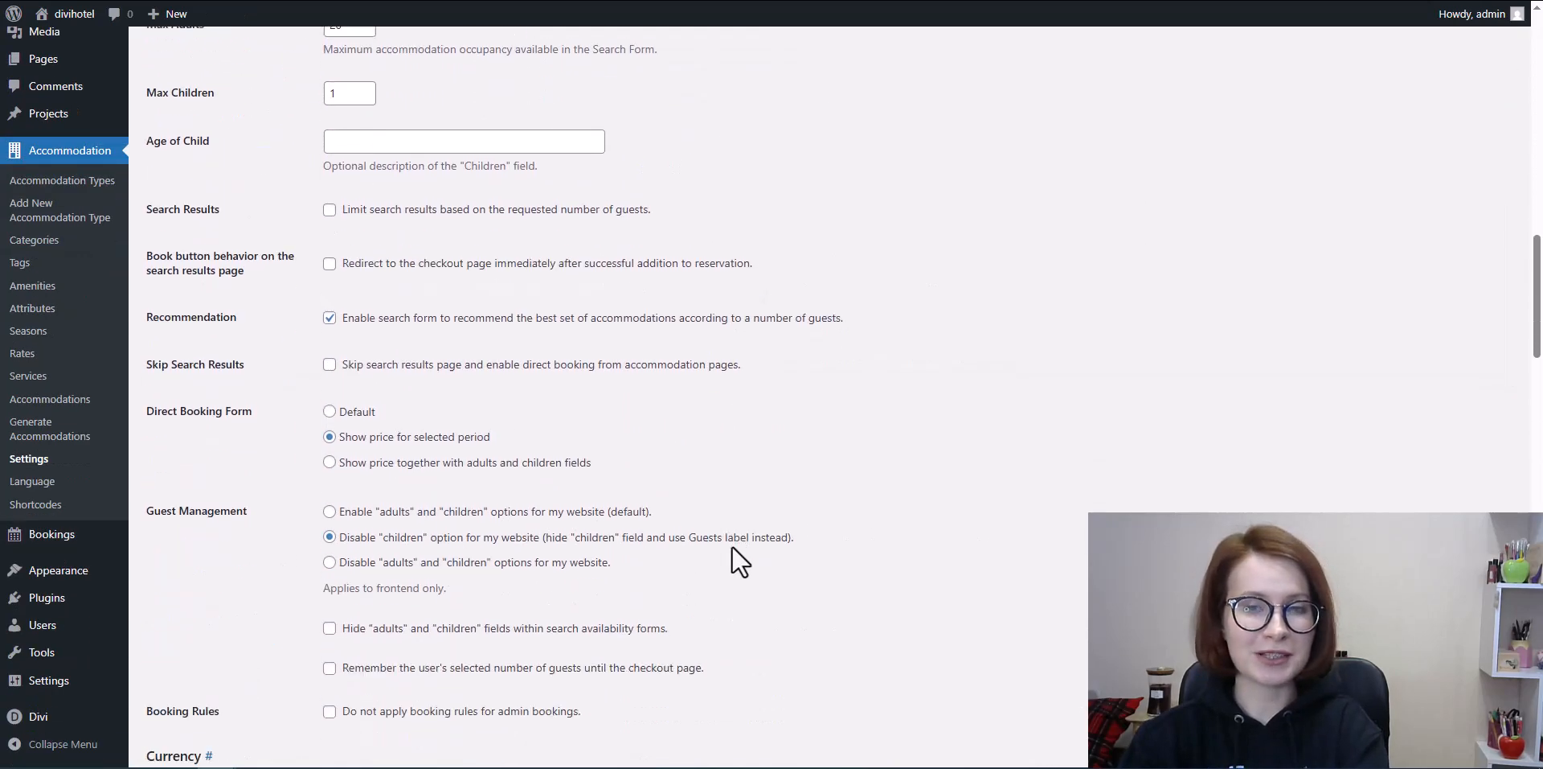
scroll(732, 545, "down", 11)
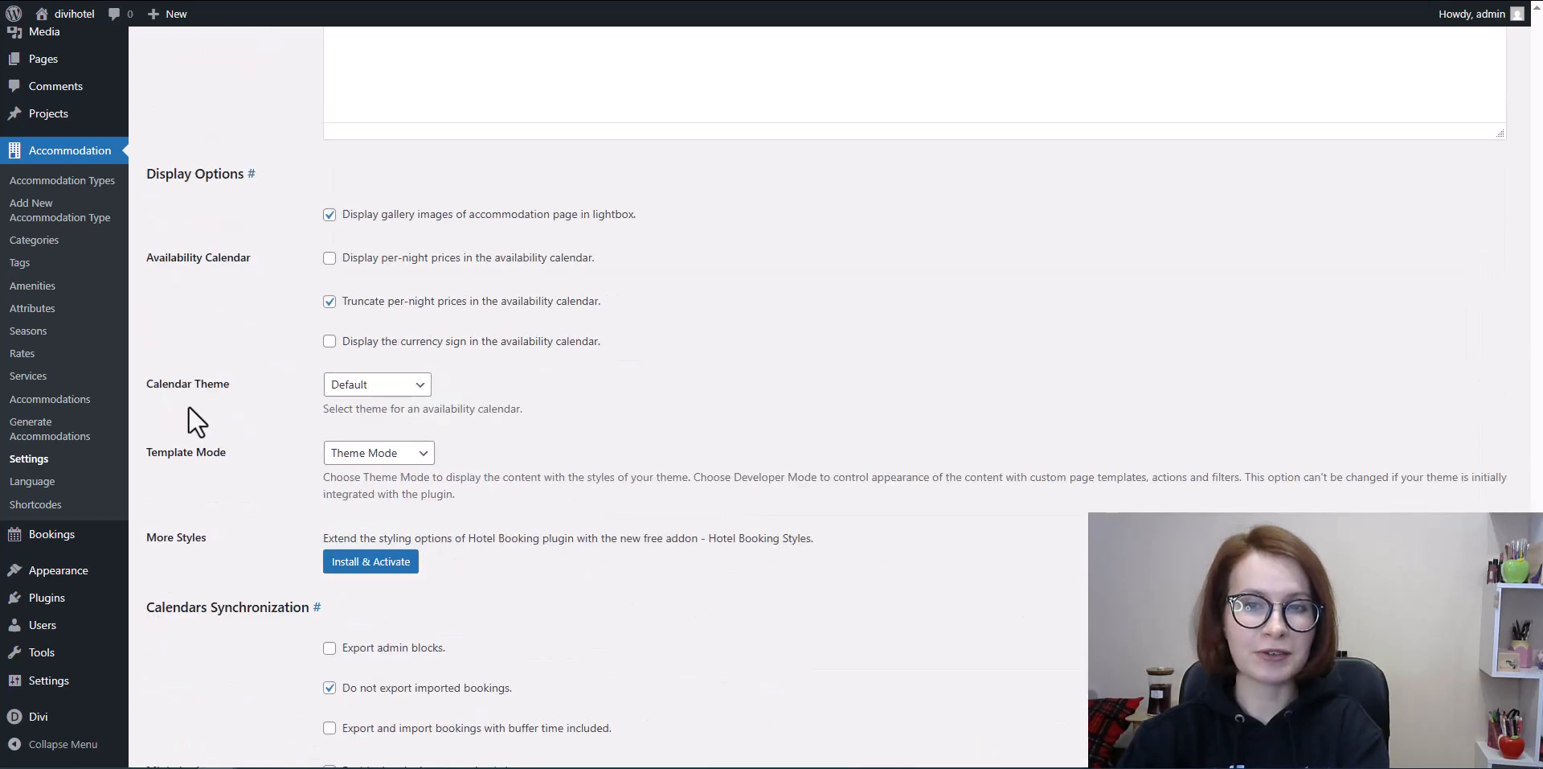
left_click(417, 386)
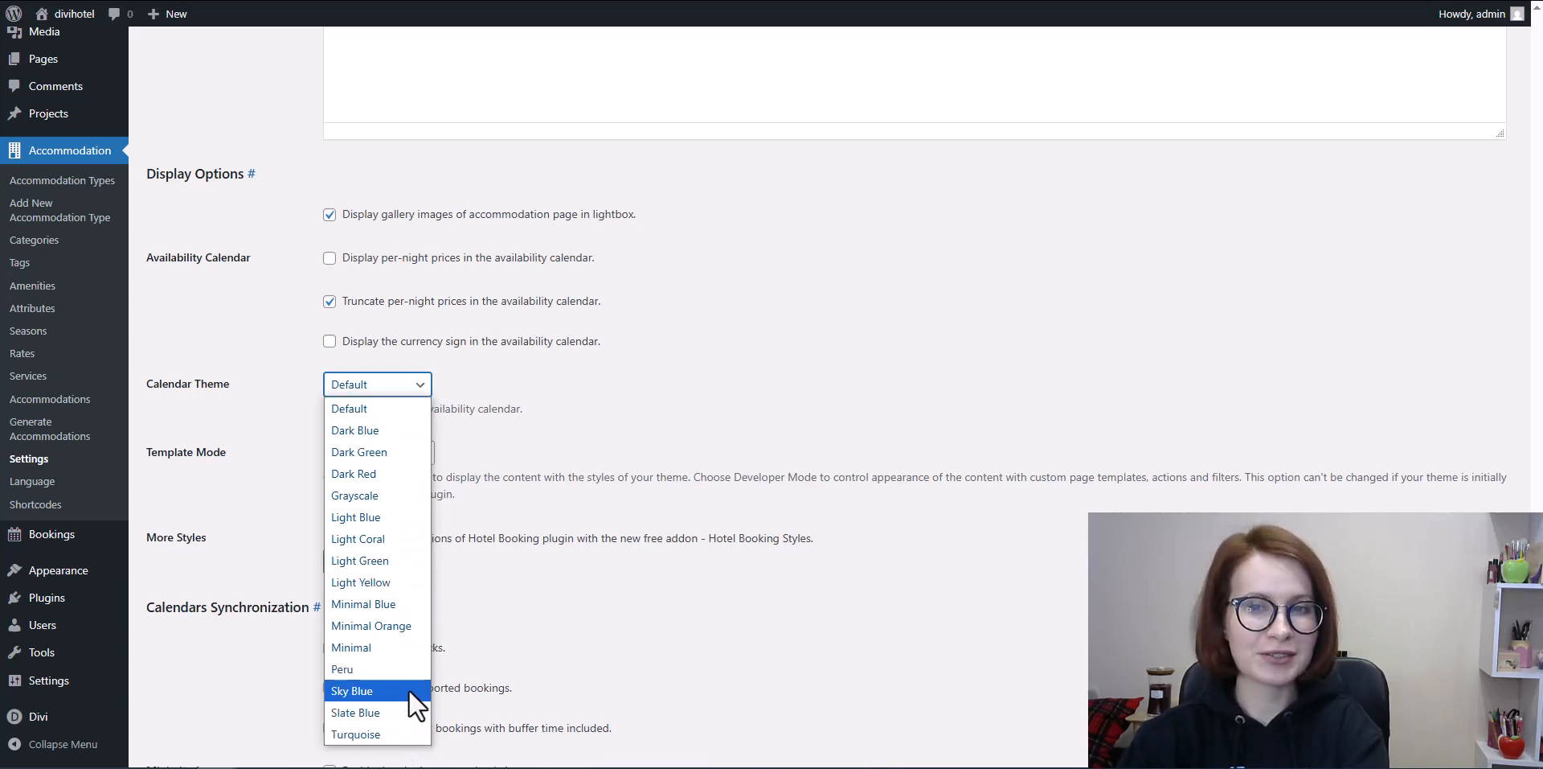
left_click(357, 545)
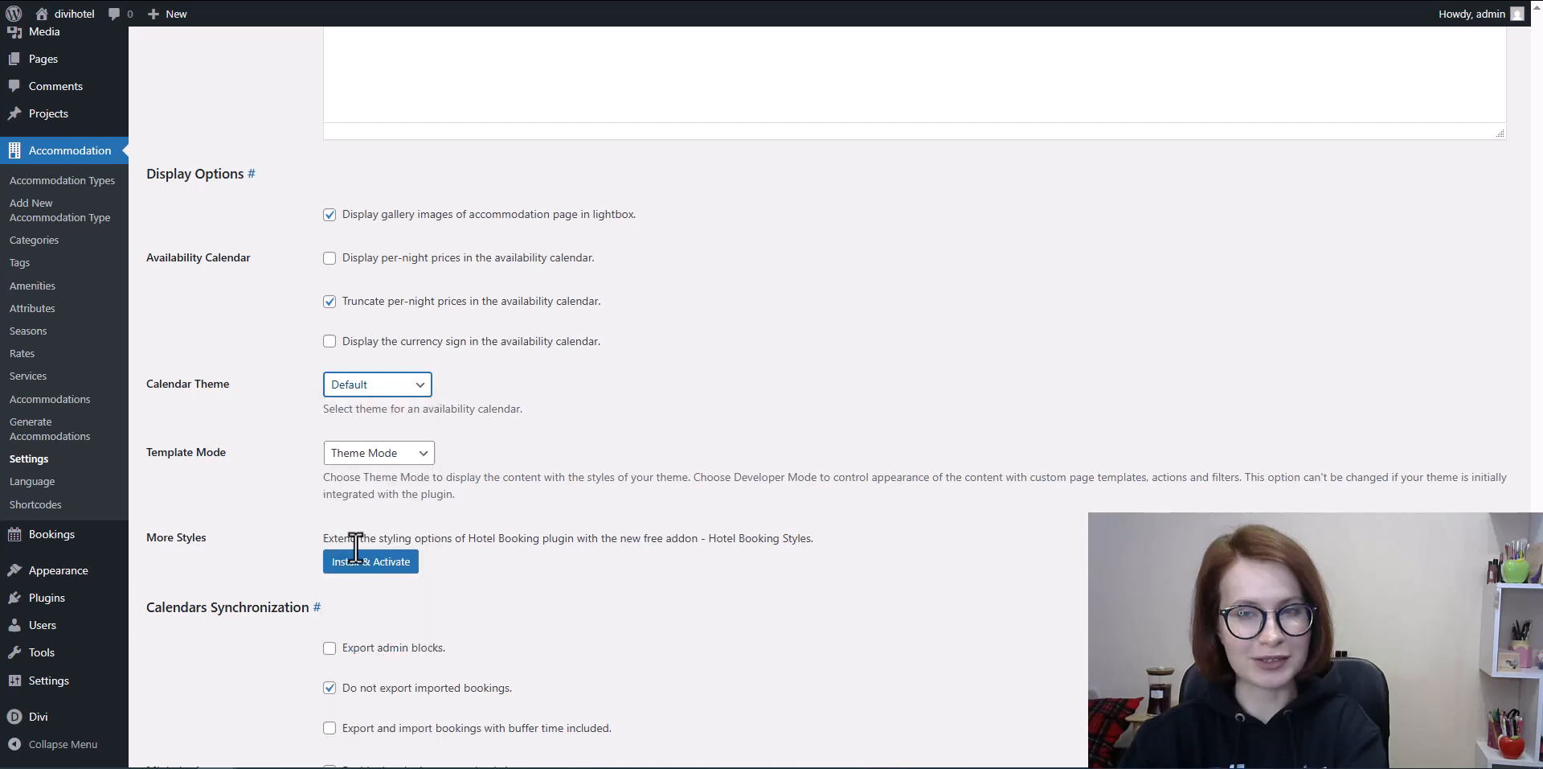
scroll(553, 426, "down", 7)
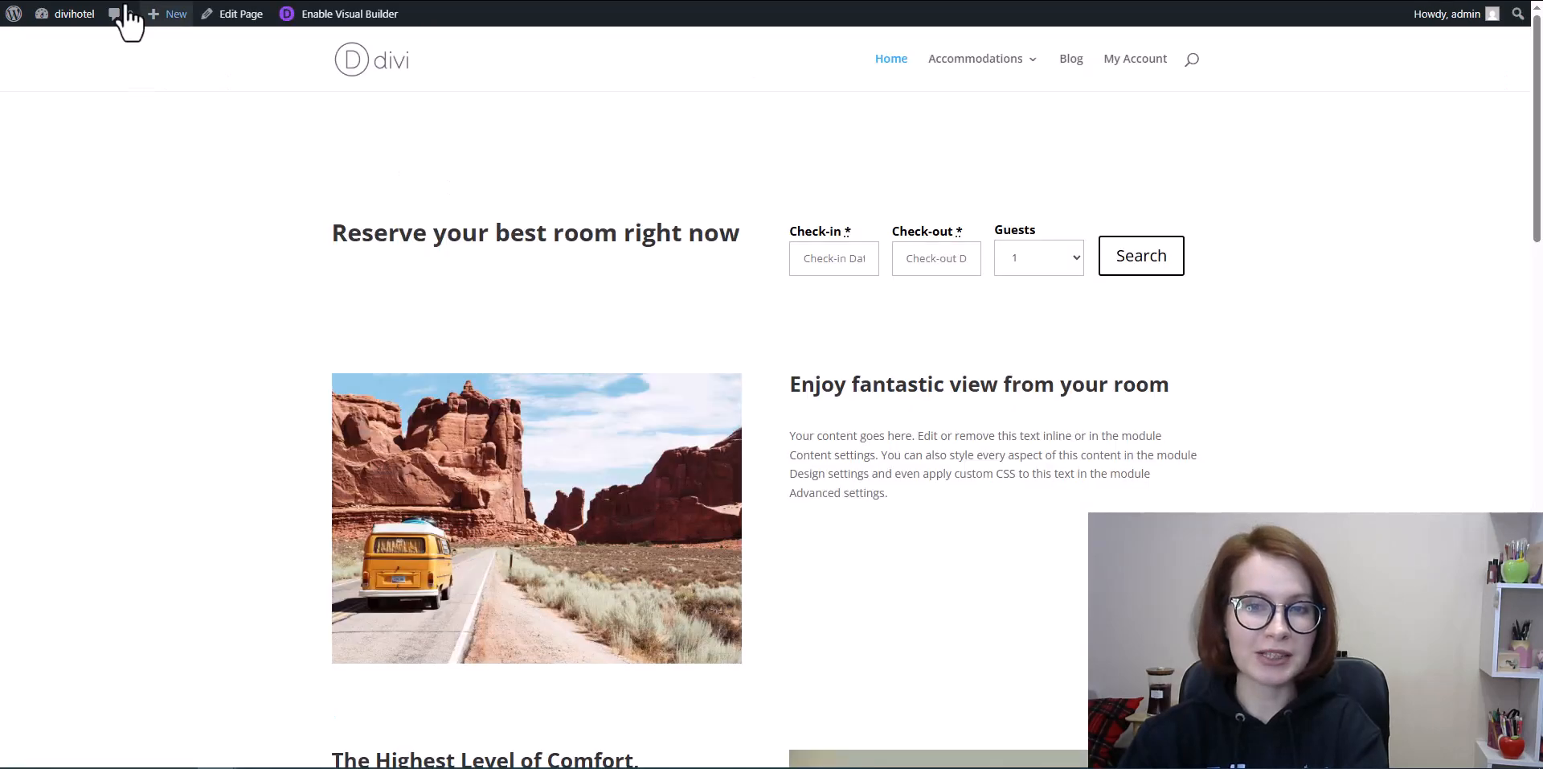
- Review the calendar styling in the Home page search form and on the Standard Single Room page
left_click(87, 1)
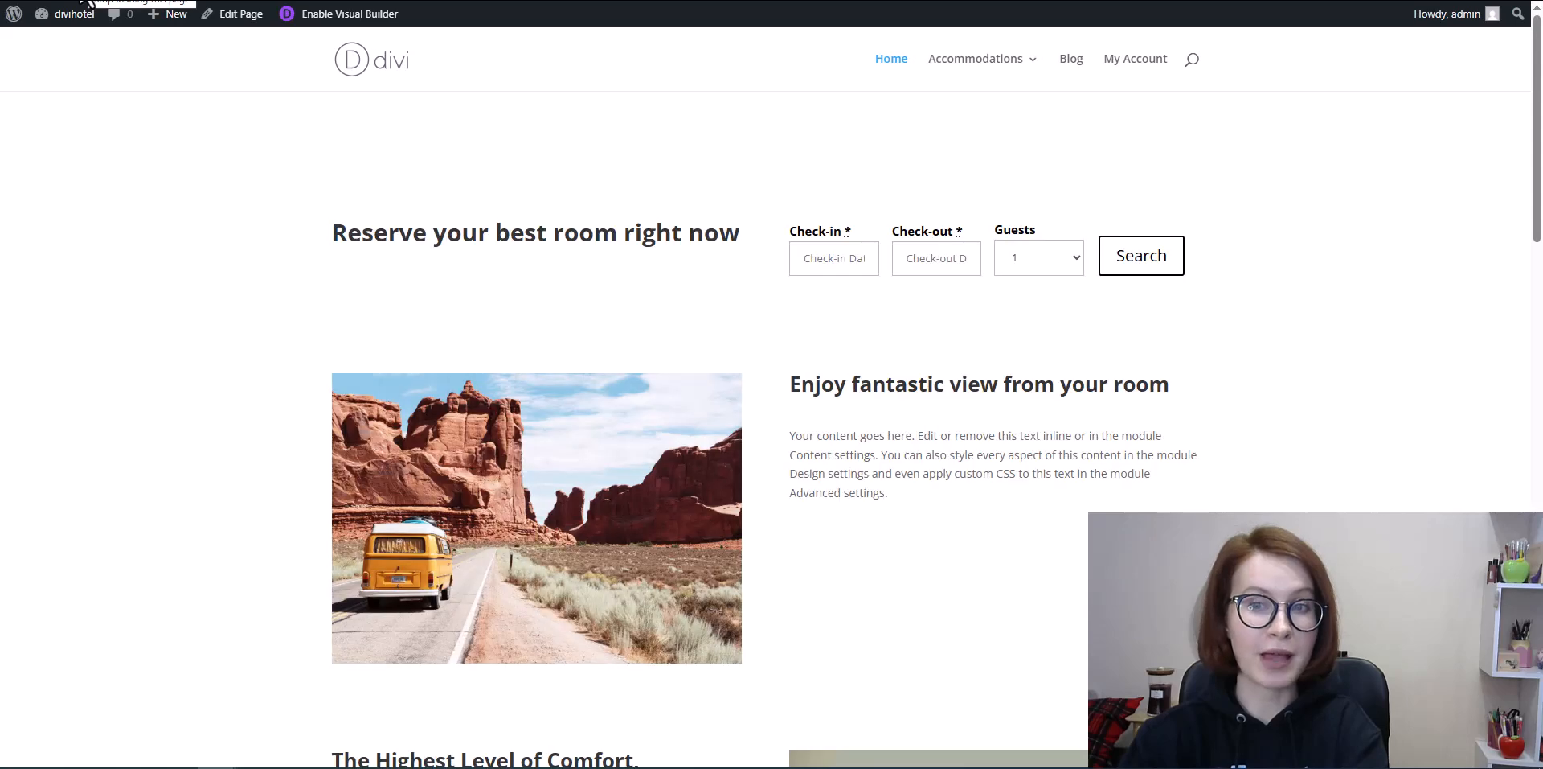
left_click(821, 262)
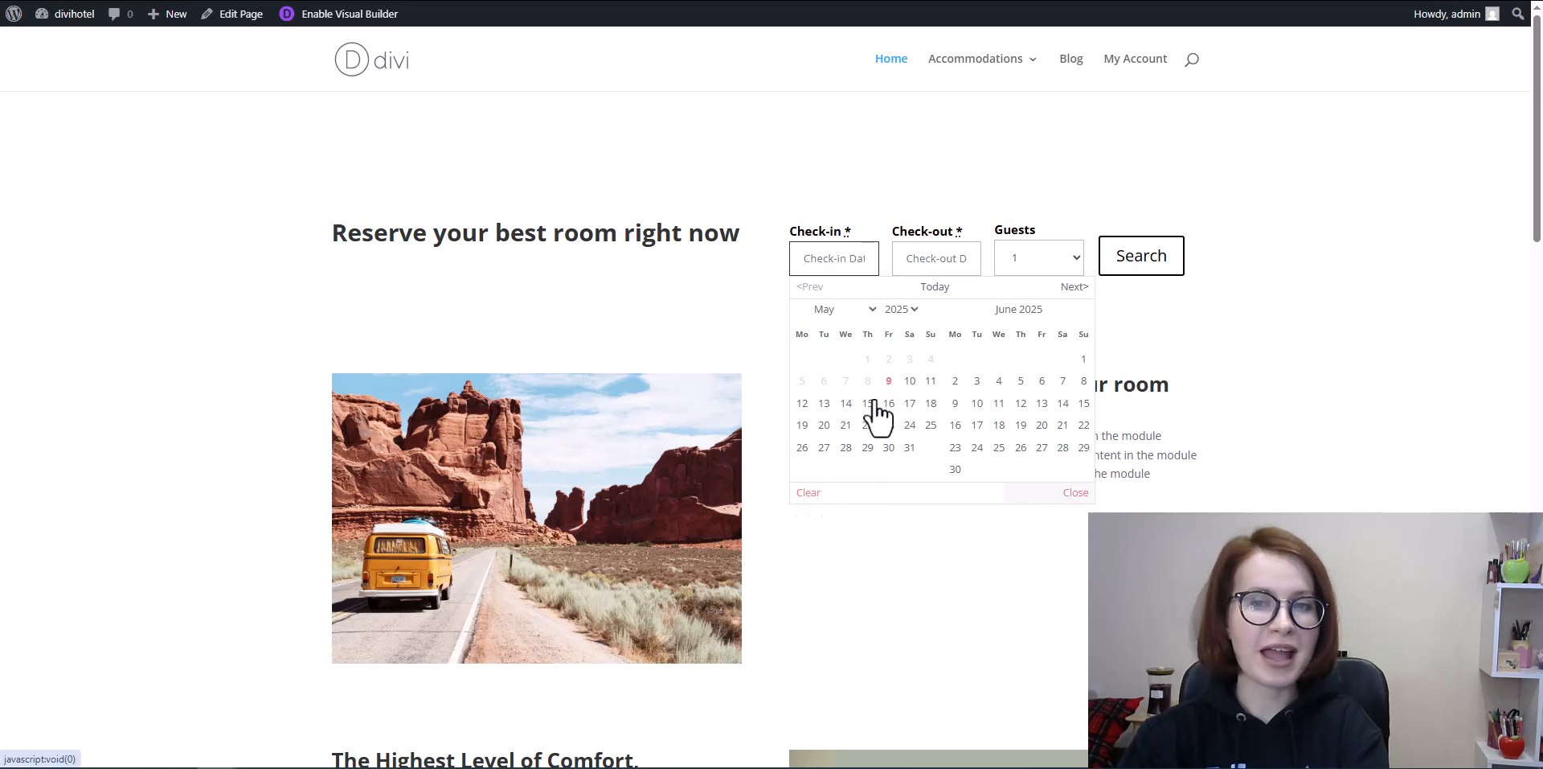
left_click(947, 257)
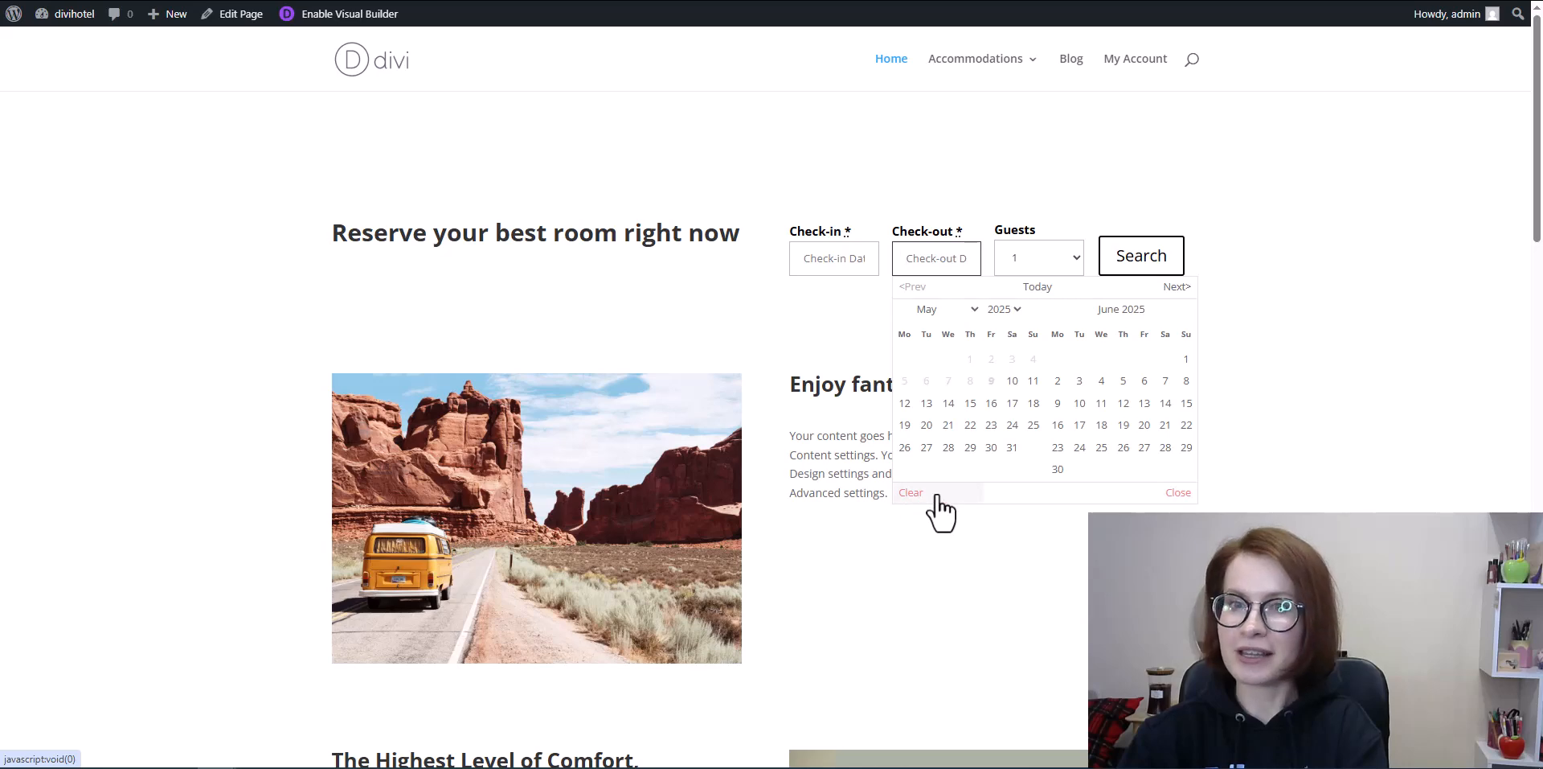
left_click(1180, 492)
mouse_move(975, 58)
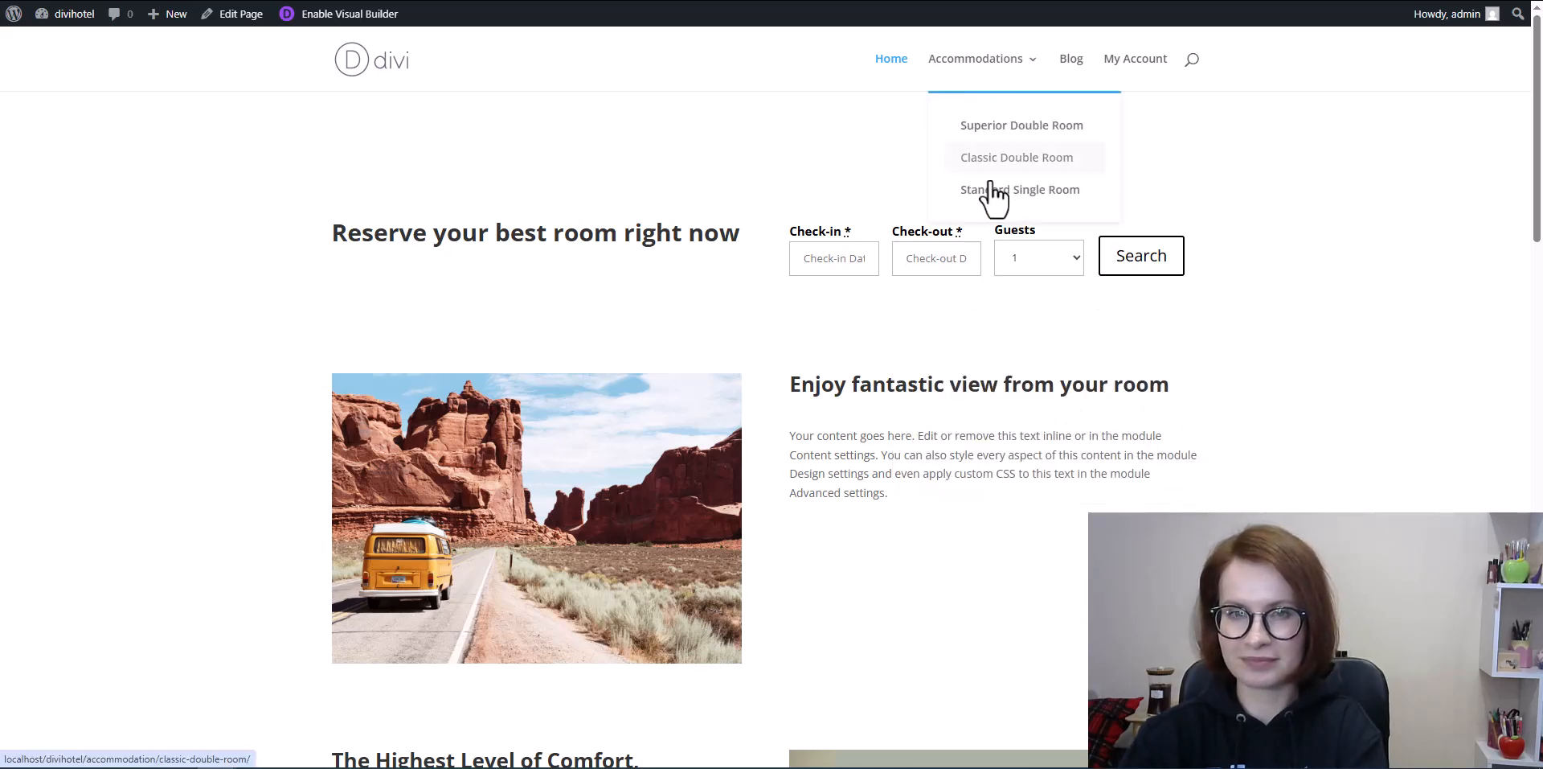
left_click(990, 186)
scroll(1005, 346, "down", 10)
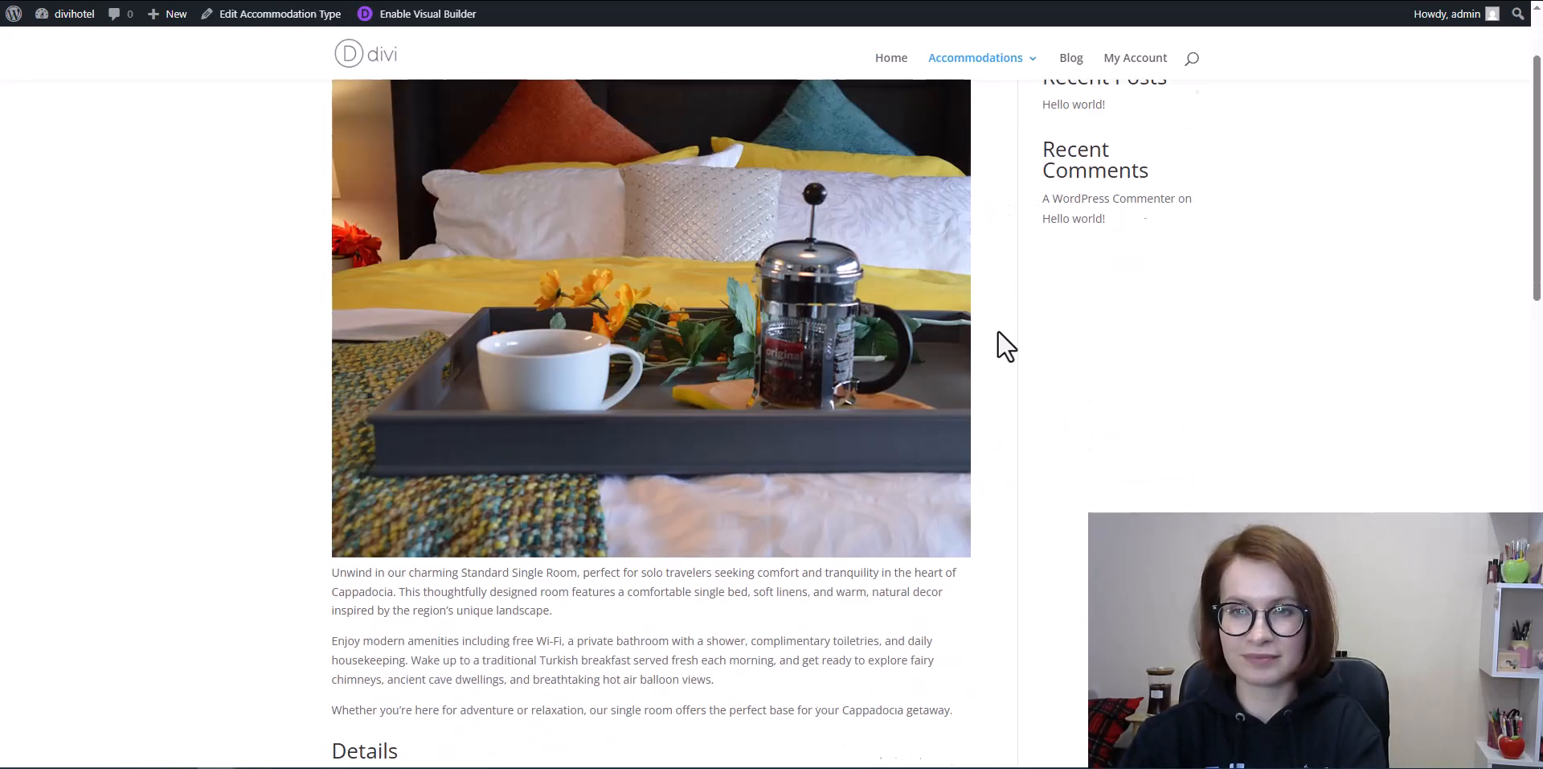
scroll(1005, 346, "down", 5)
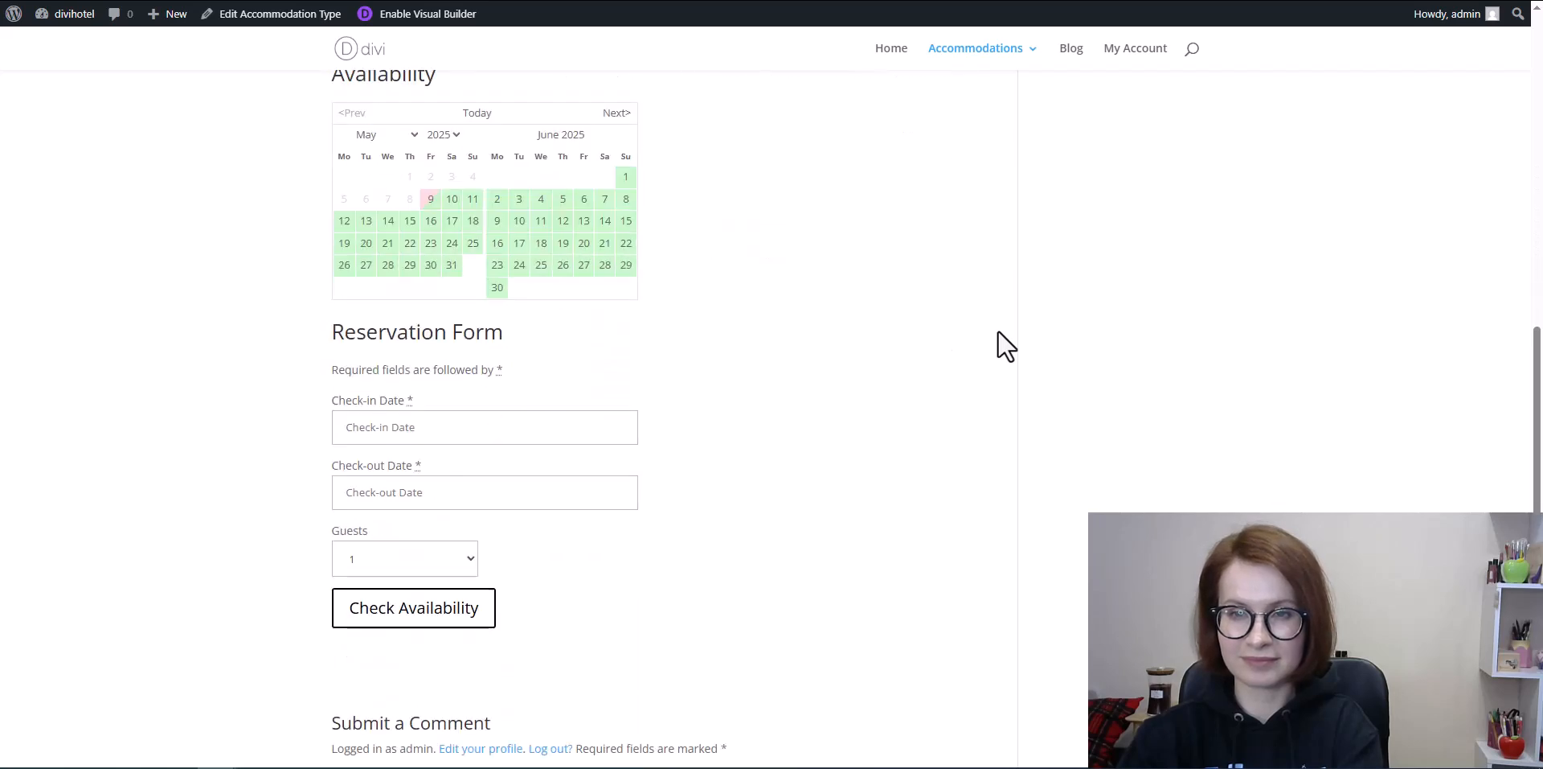
left_click(450, 266)
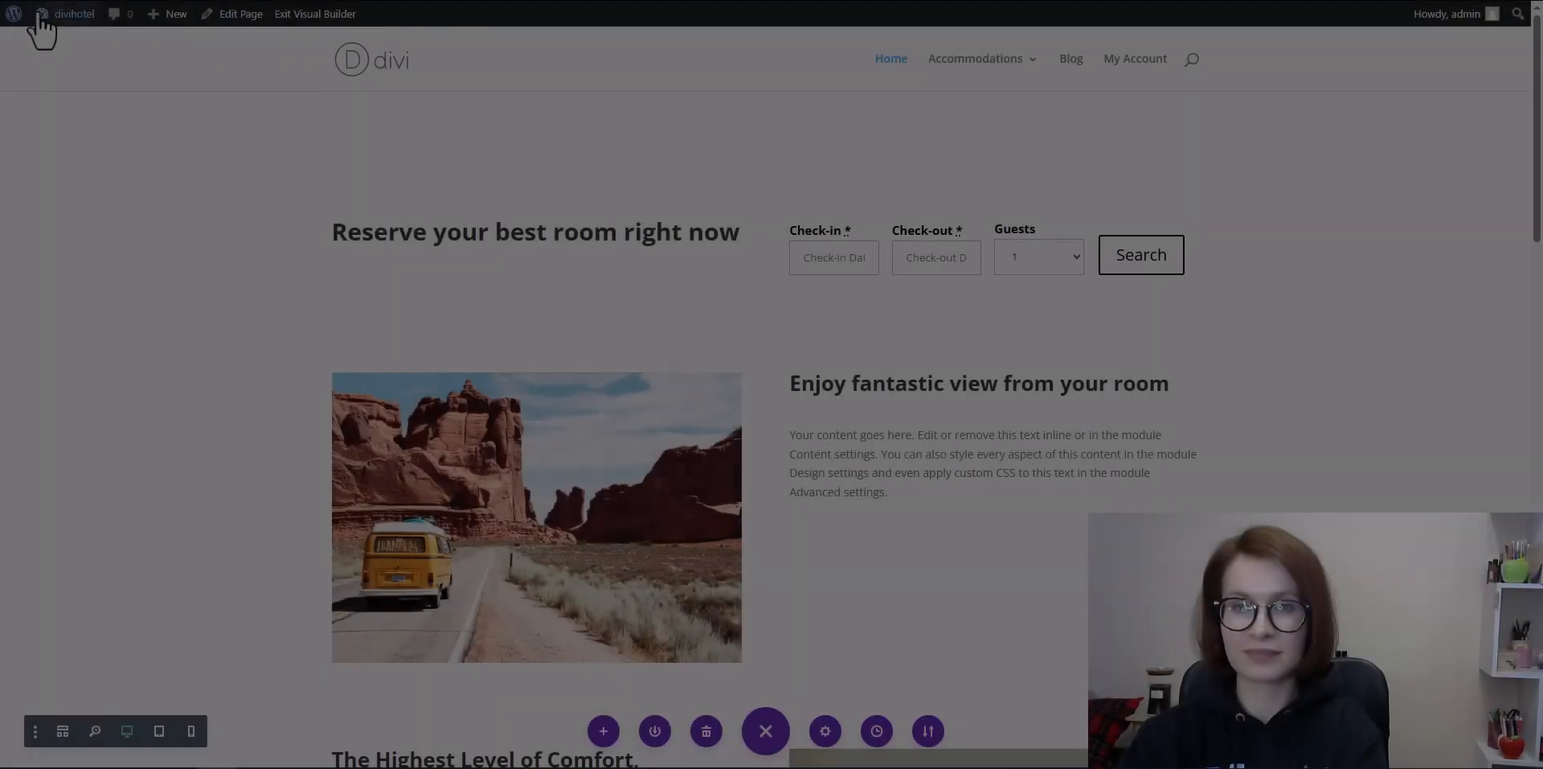
- In the Theme Customizer's button style, set the text color to #e09900, text size to 18 and border radius to 9
mouse_move(52, 24)
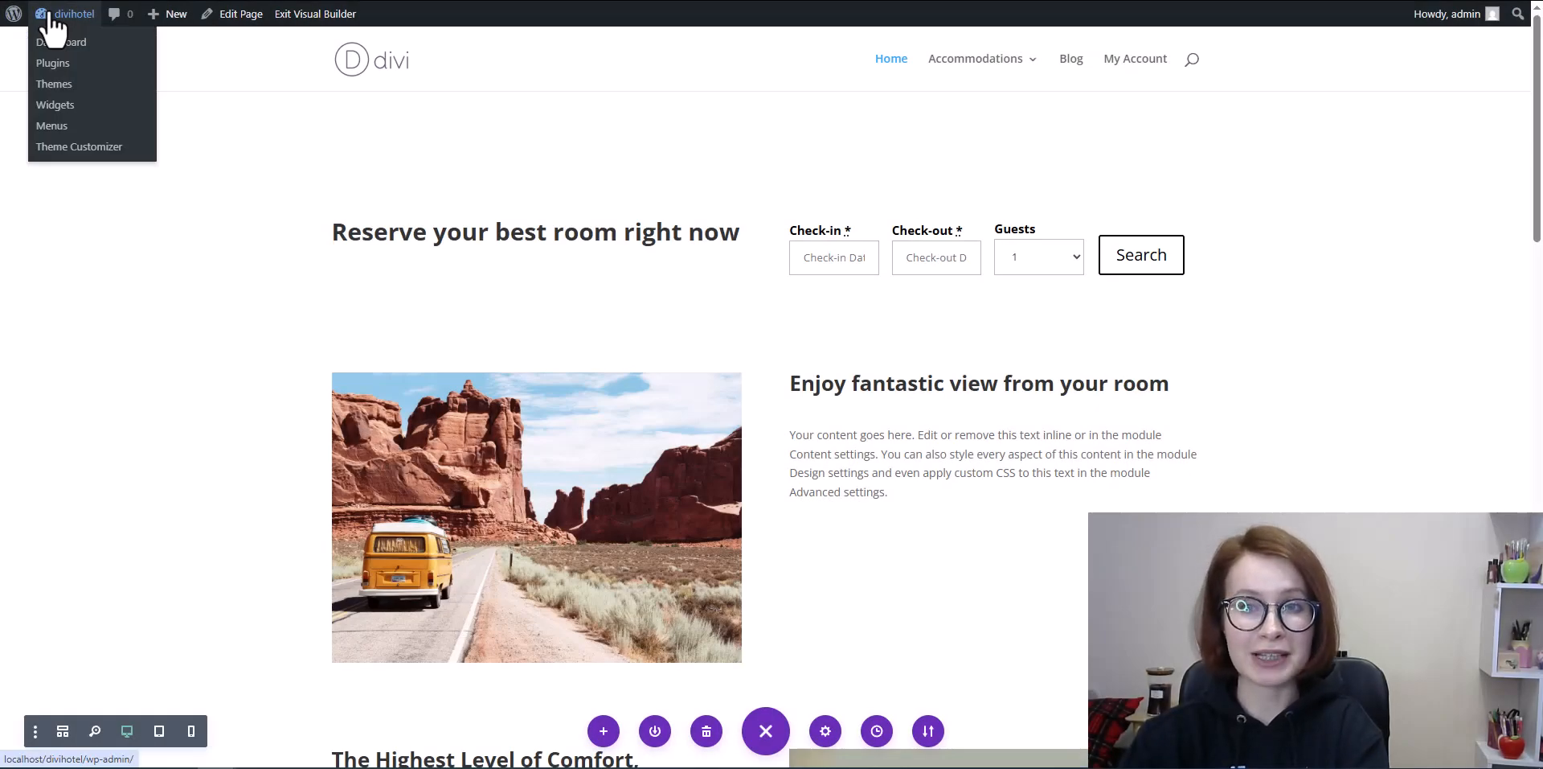
left_click(69, 165)
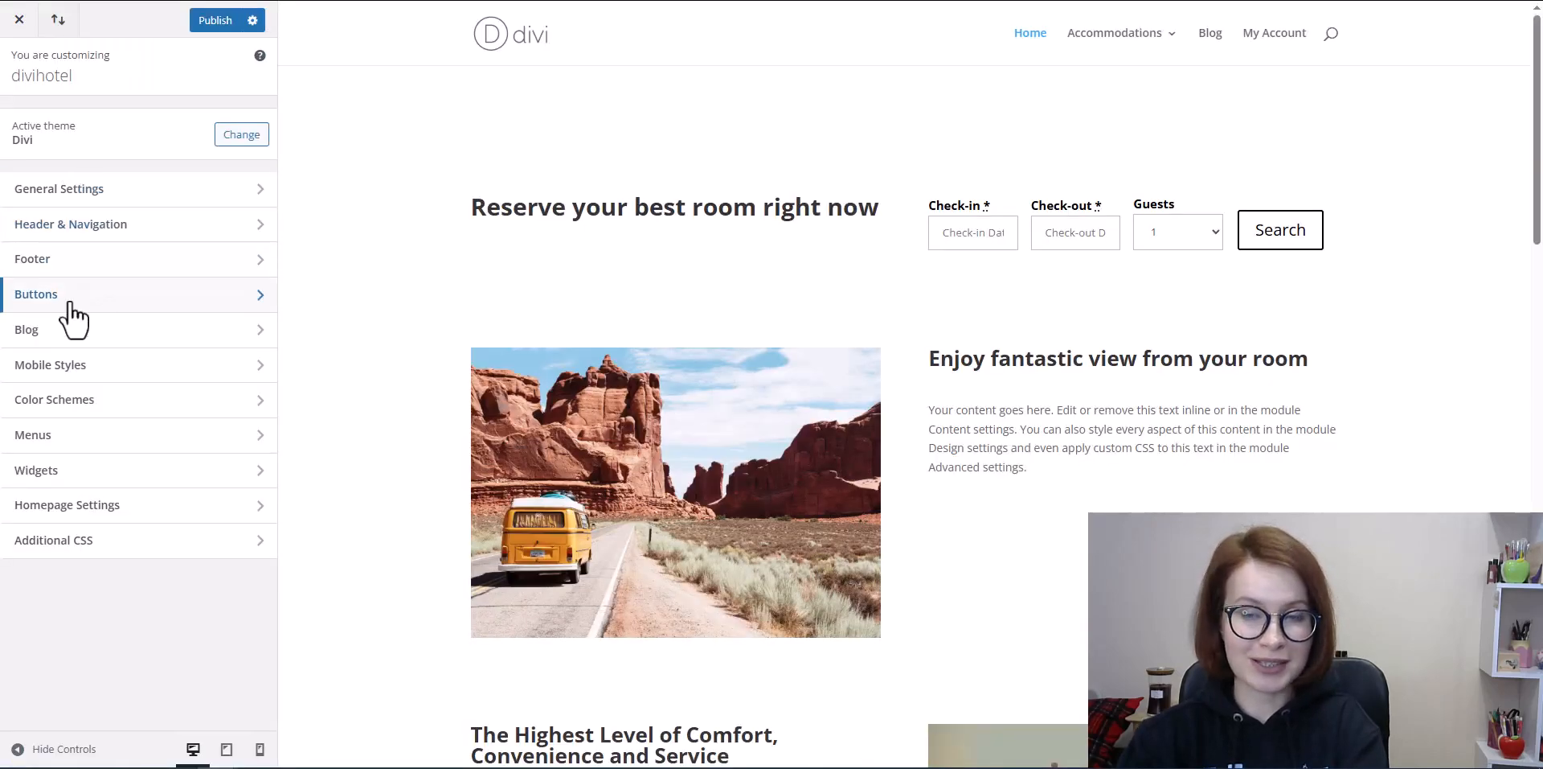
left_click(32, 299)
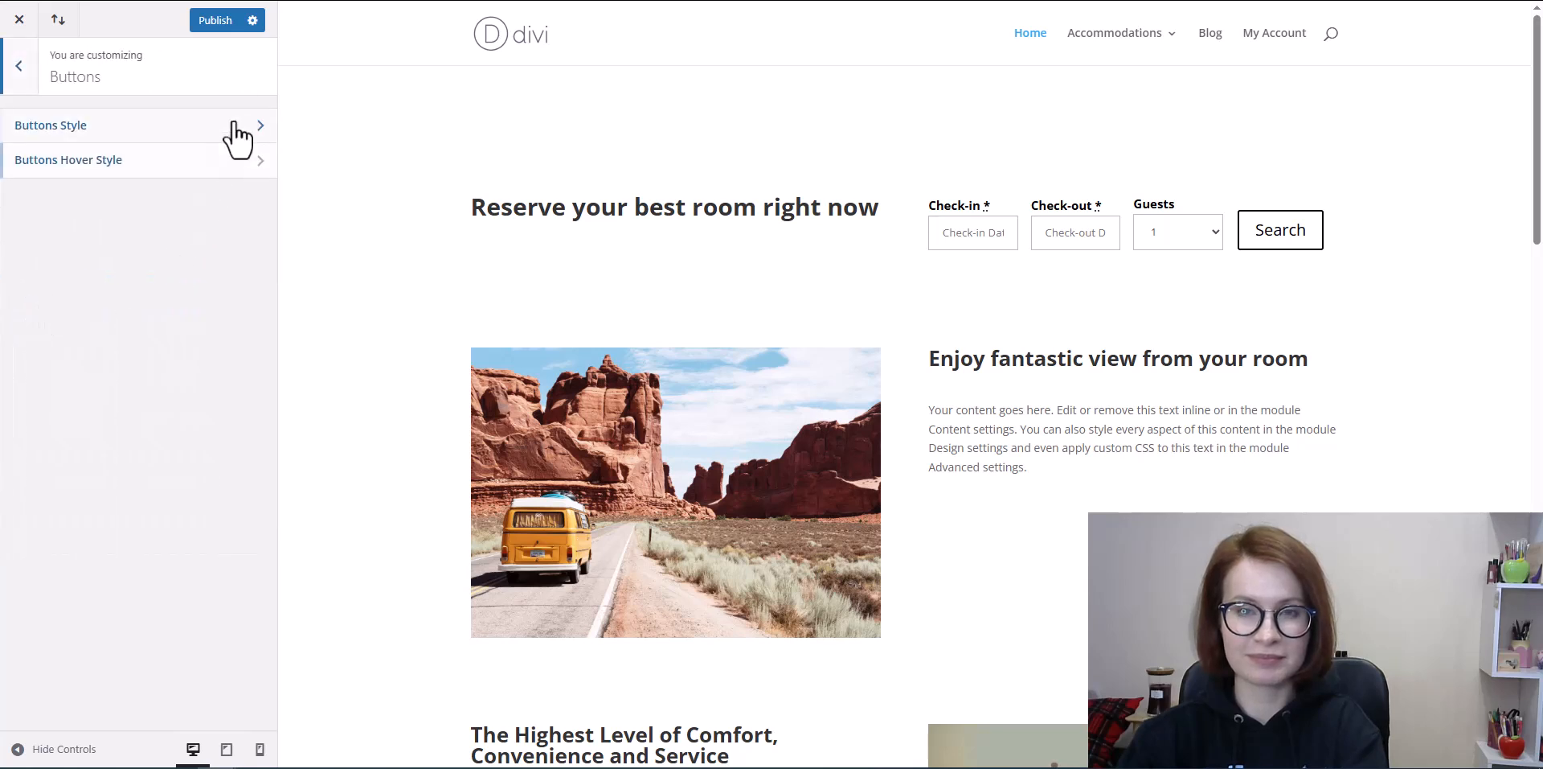
left_click(258, 127)
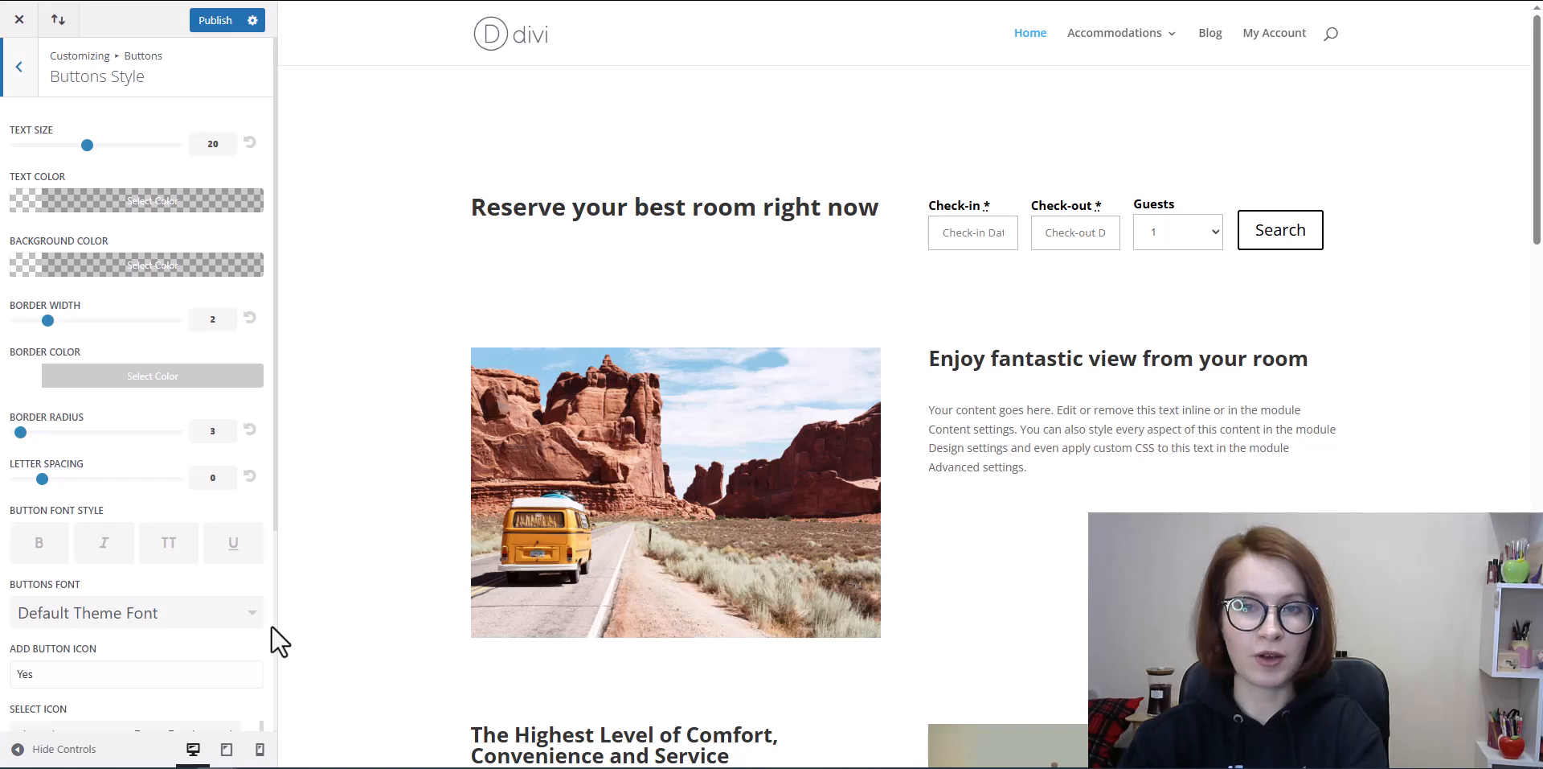
left_click(149, 206)
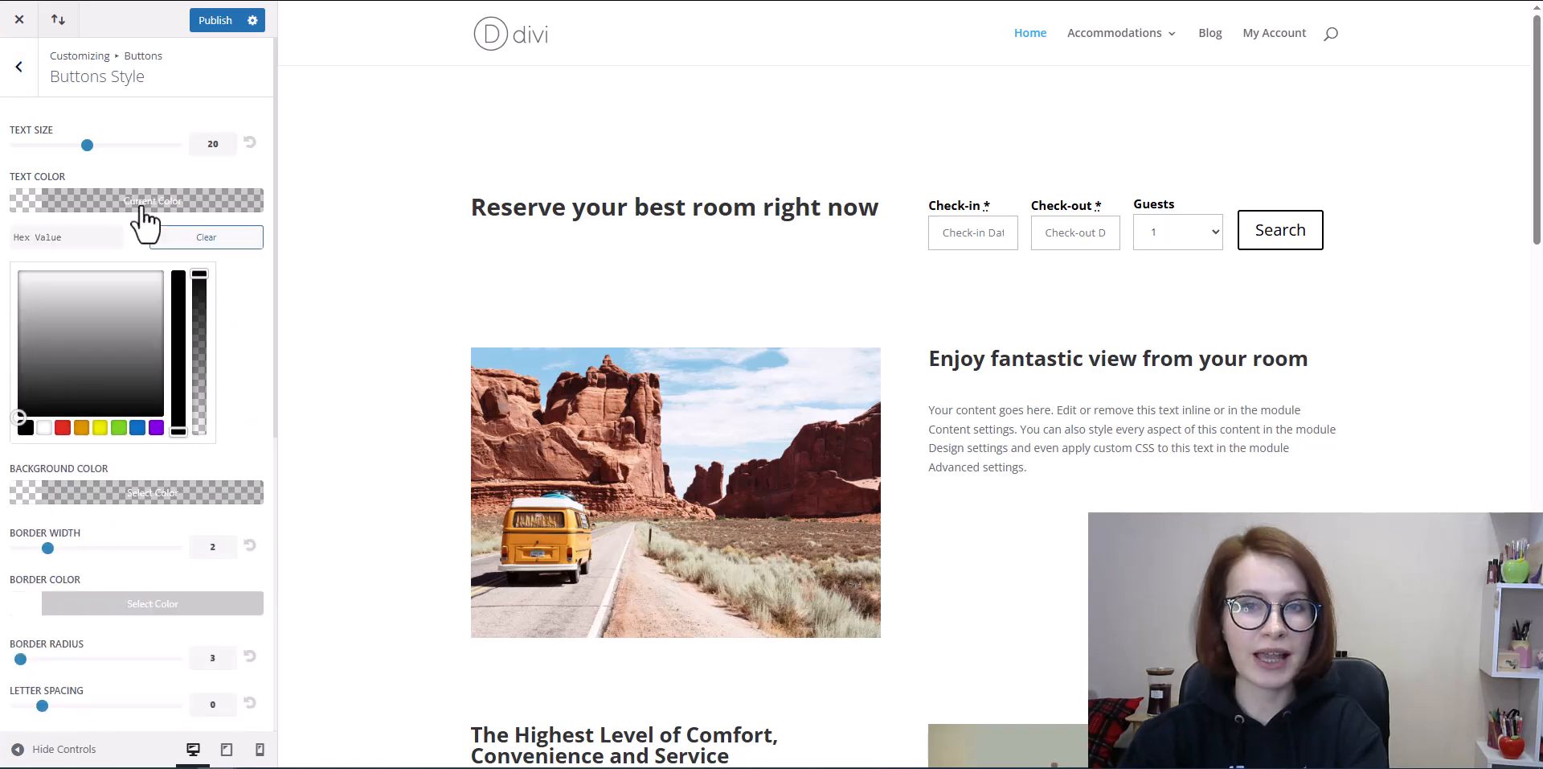
left_click(82, 428)
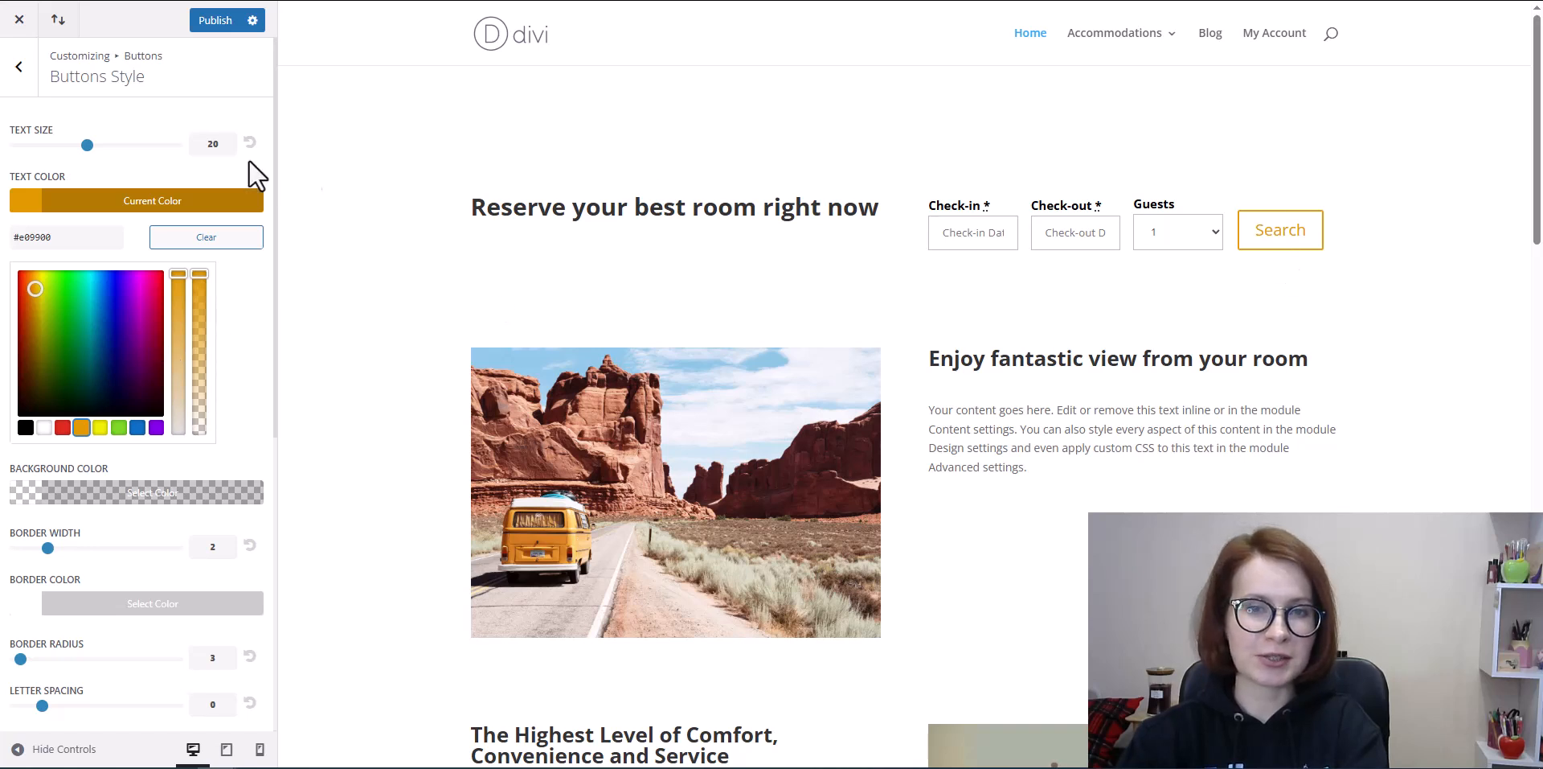
left_click_drag(86, 146, 71, 144)
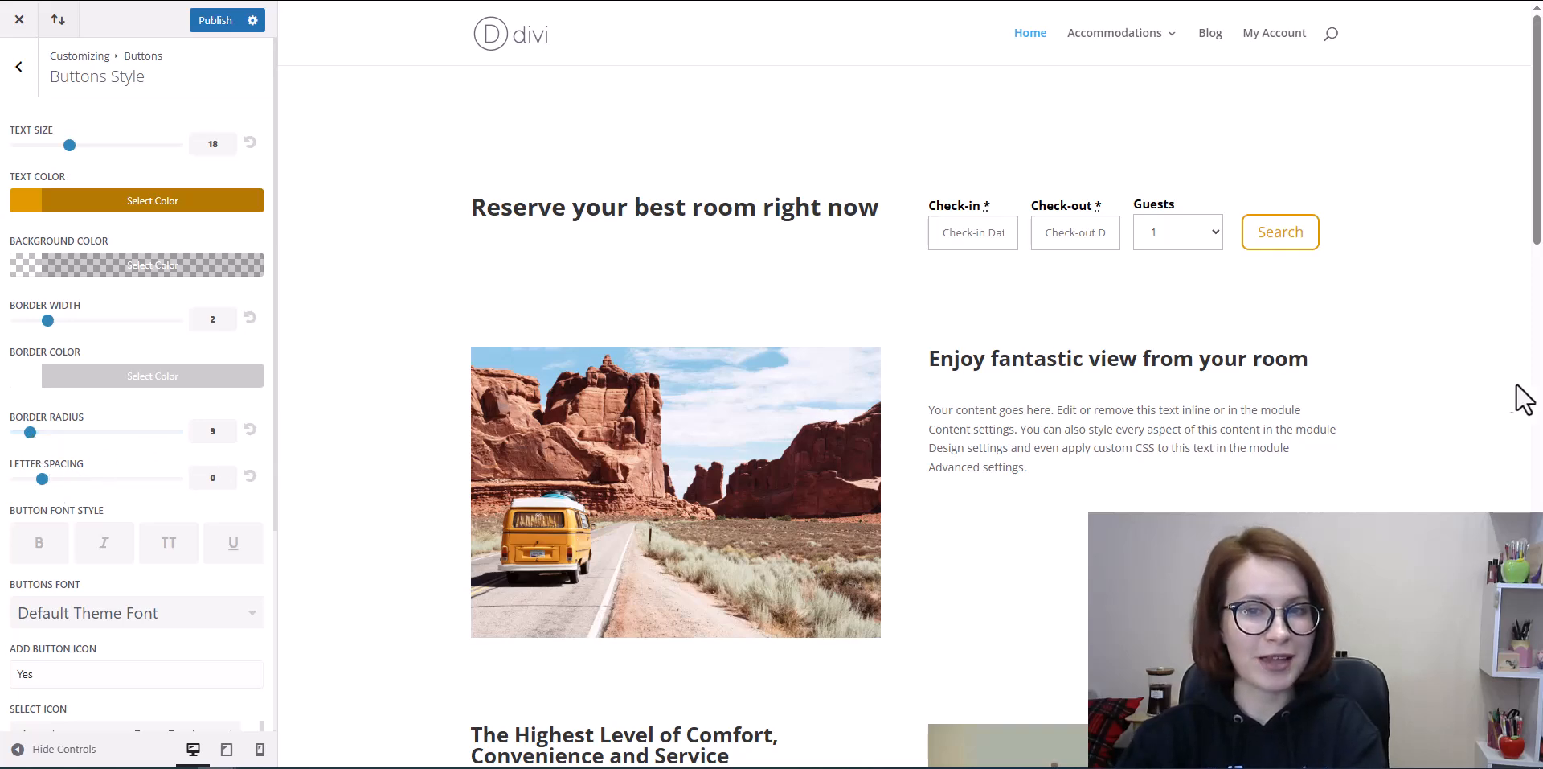
- Check the button styling across the Home page preview and publish the theme customization
scroll(1515, 400, "down", 7)
scroll(1505, 400, "down", 8)
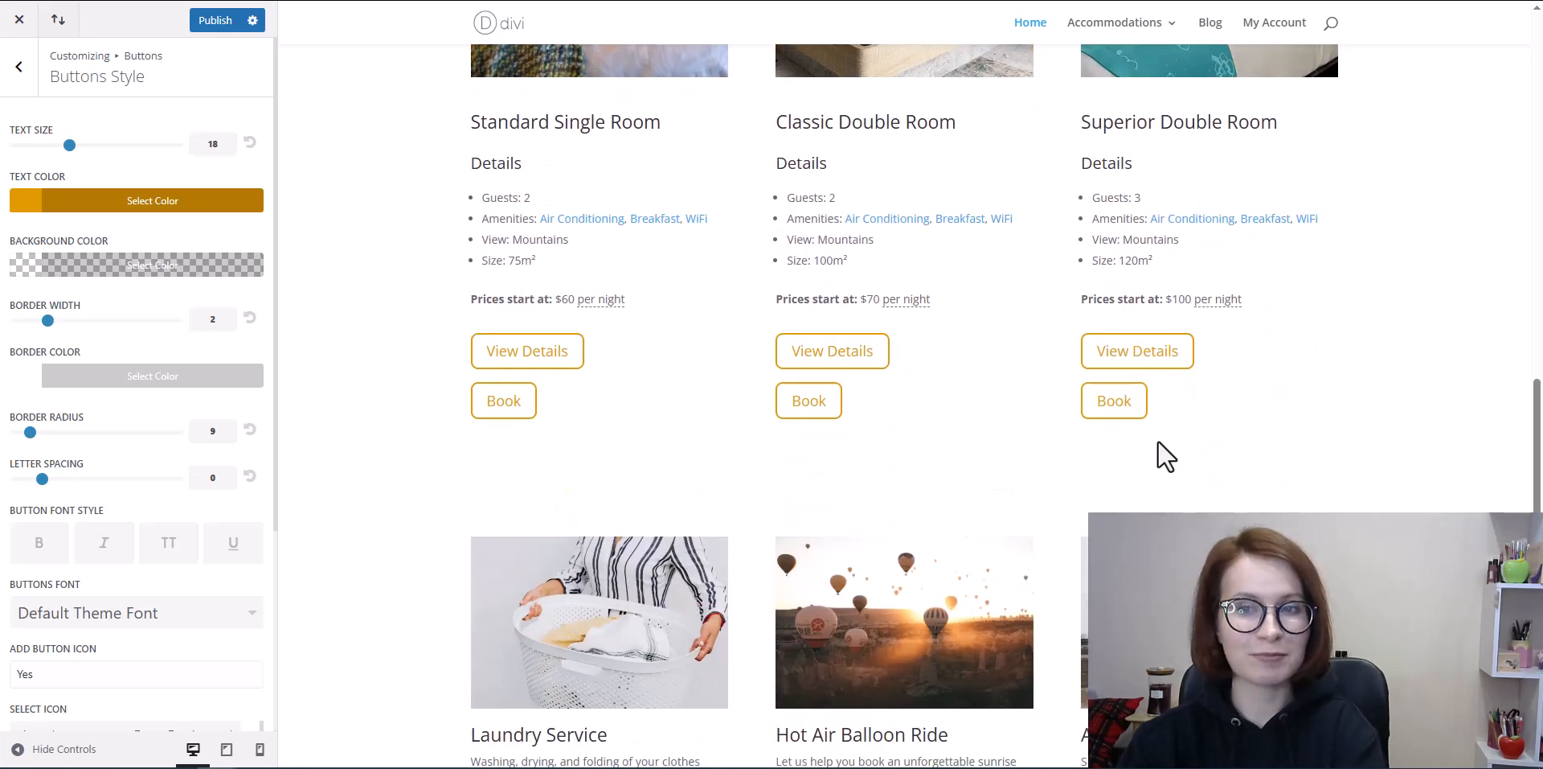
scroll(1203, 384, "down", 2)
scroll(1230, 366, "up", 4)
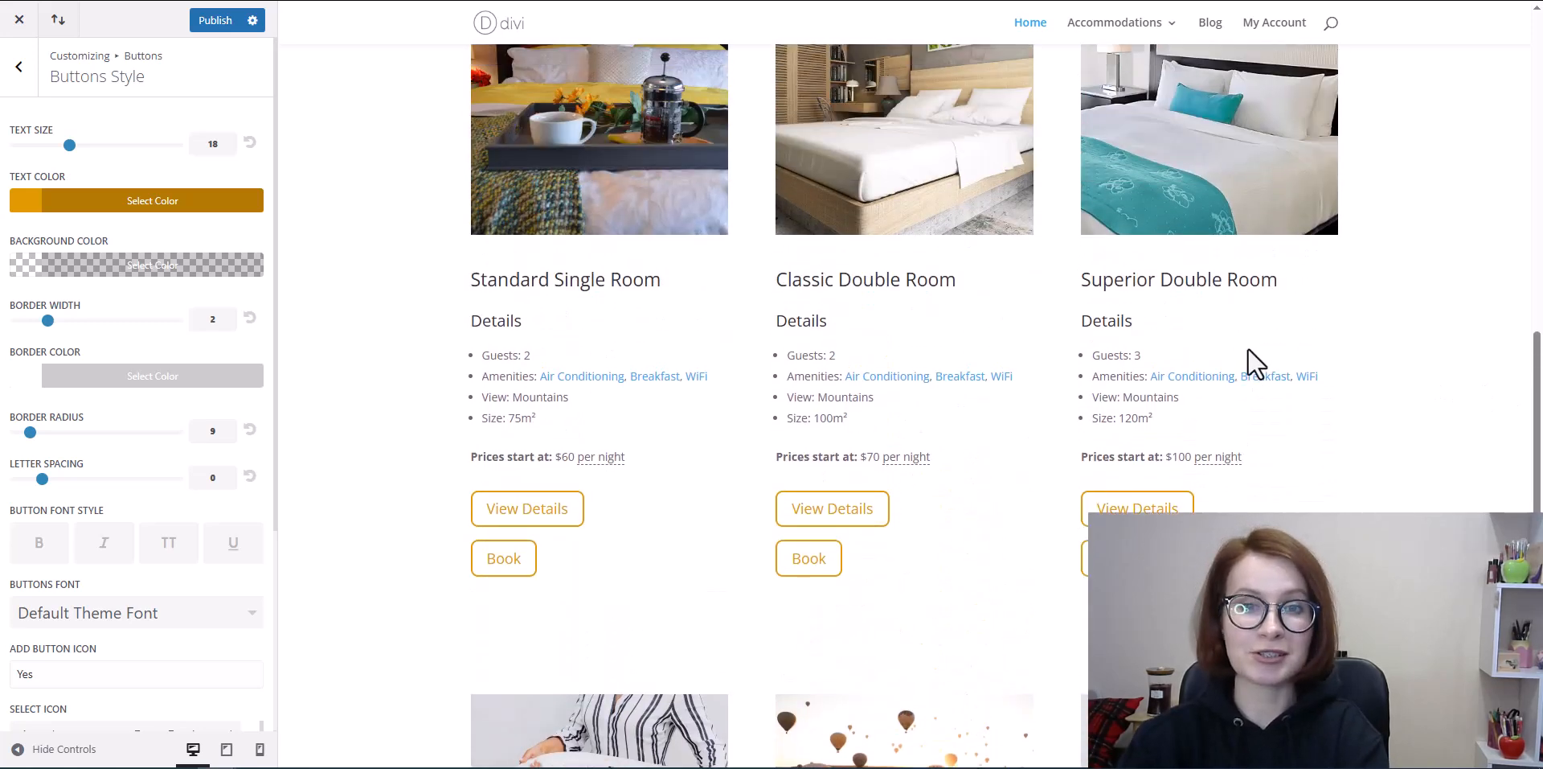
scroll(1412, 475, "up", 10)
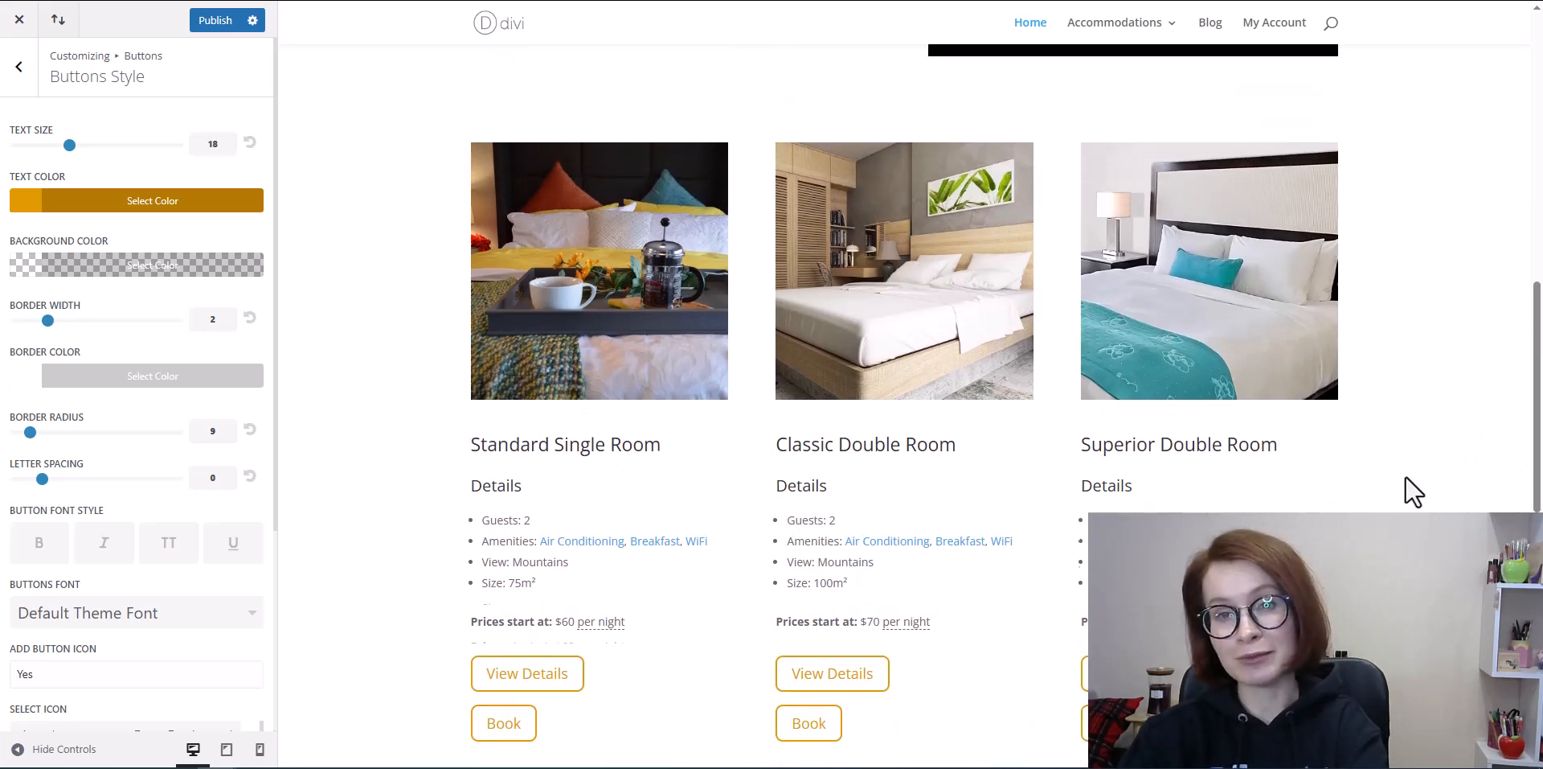
scroll(1412, 492, "up", 2)
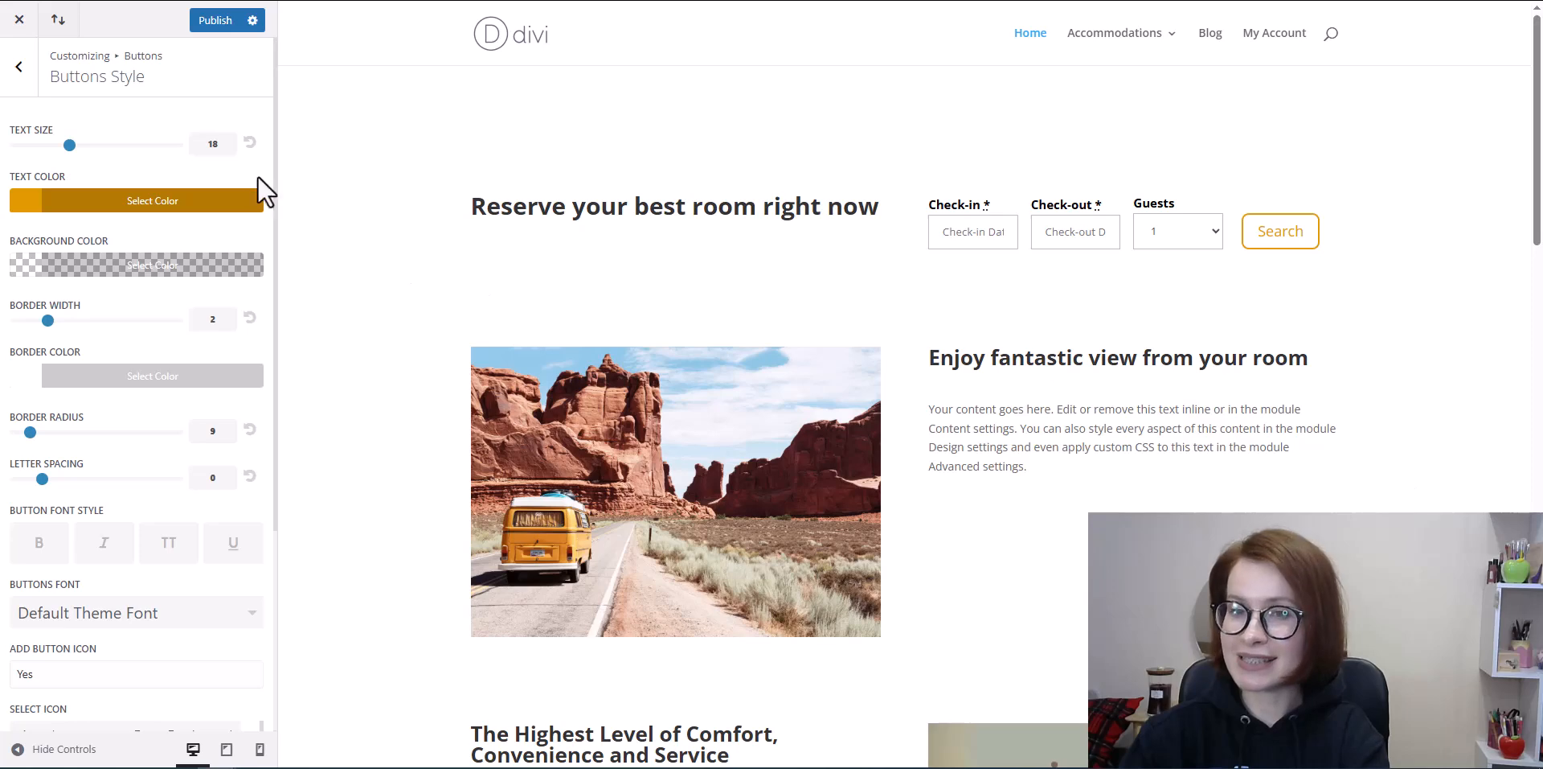
left_click(197, 24)
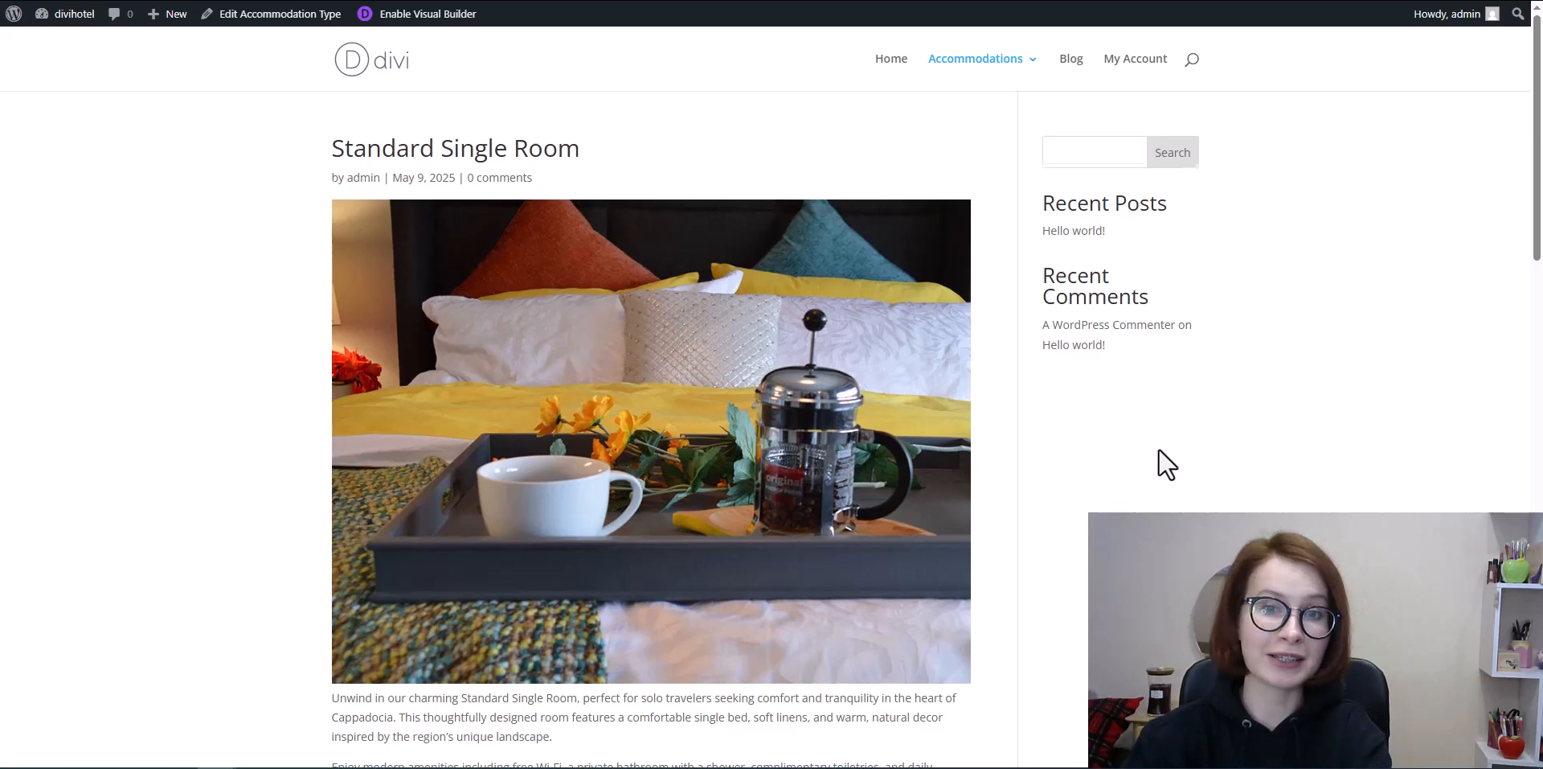
- Review the Standard Single Room page, set the accommodation type's page layout to No Sidebar and update it
scroll(1166, 465, "down", 3)
scroll(1160, 454, "down", 4)
scroll(1160, 454, "down", 1)
scroll(1162, 462, "up", 7)
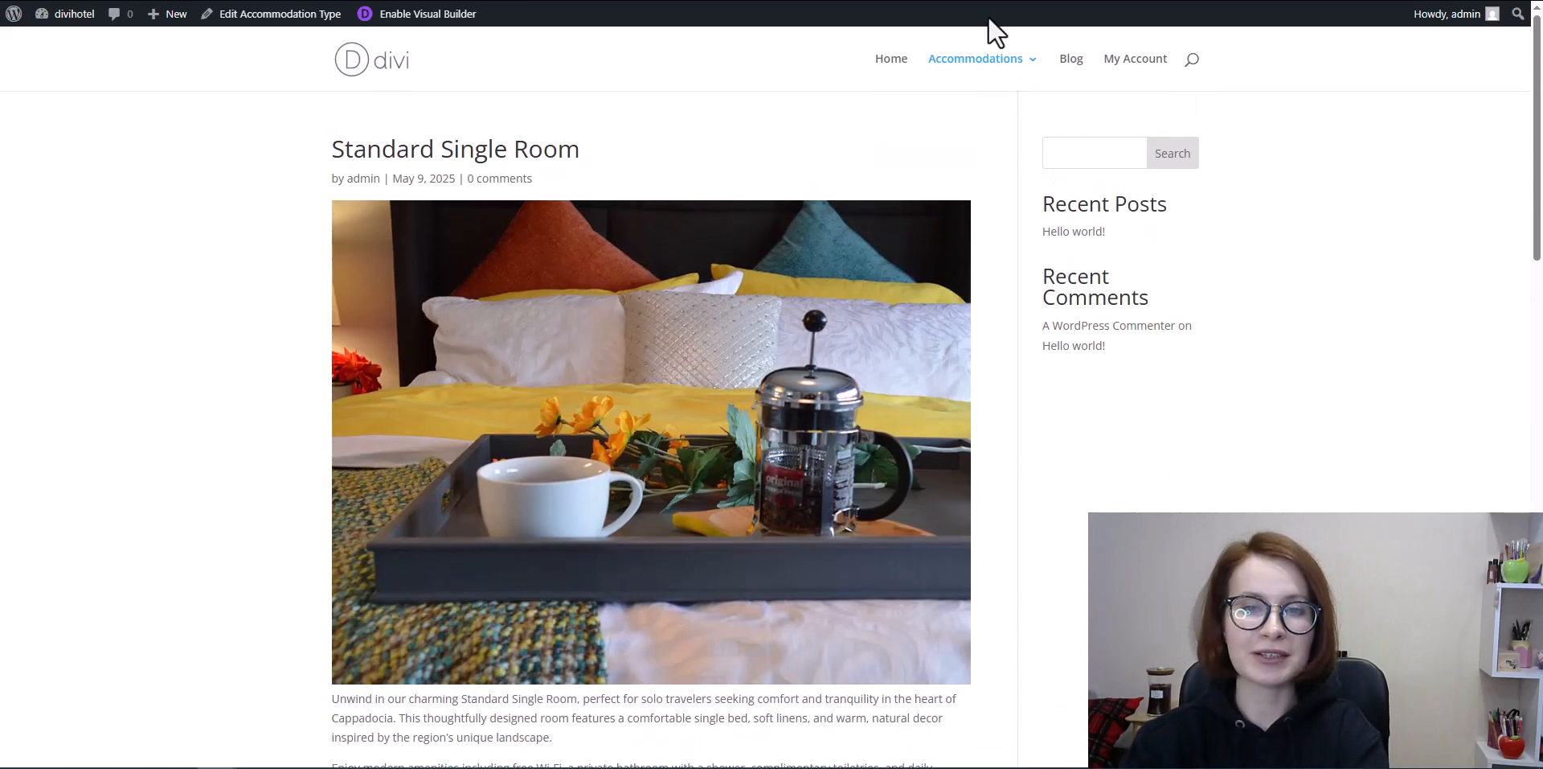
key("ctrl+Tab")
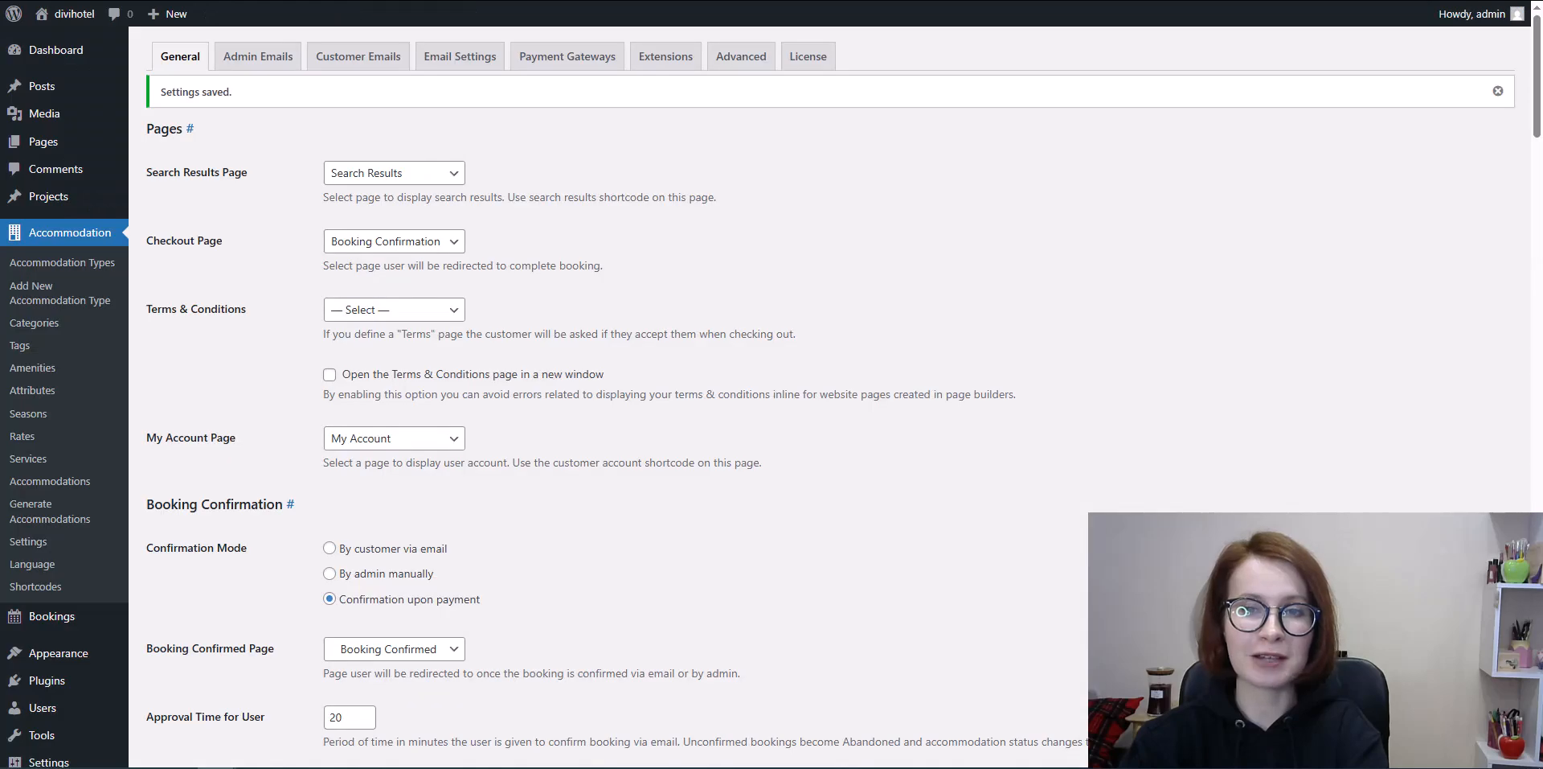
left_click(32, 275)
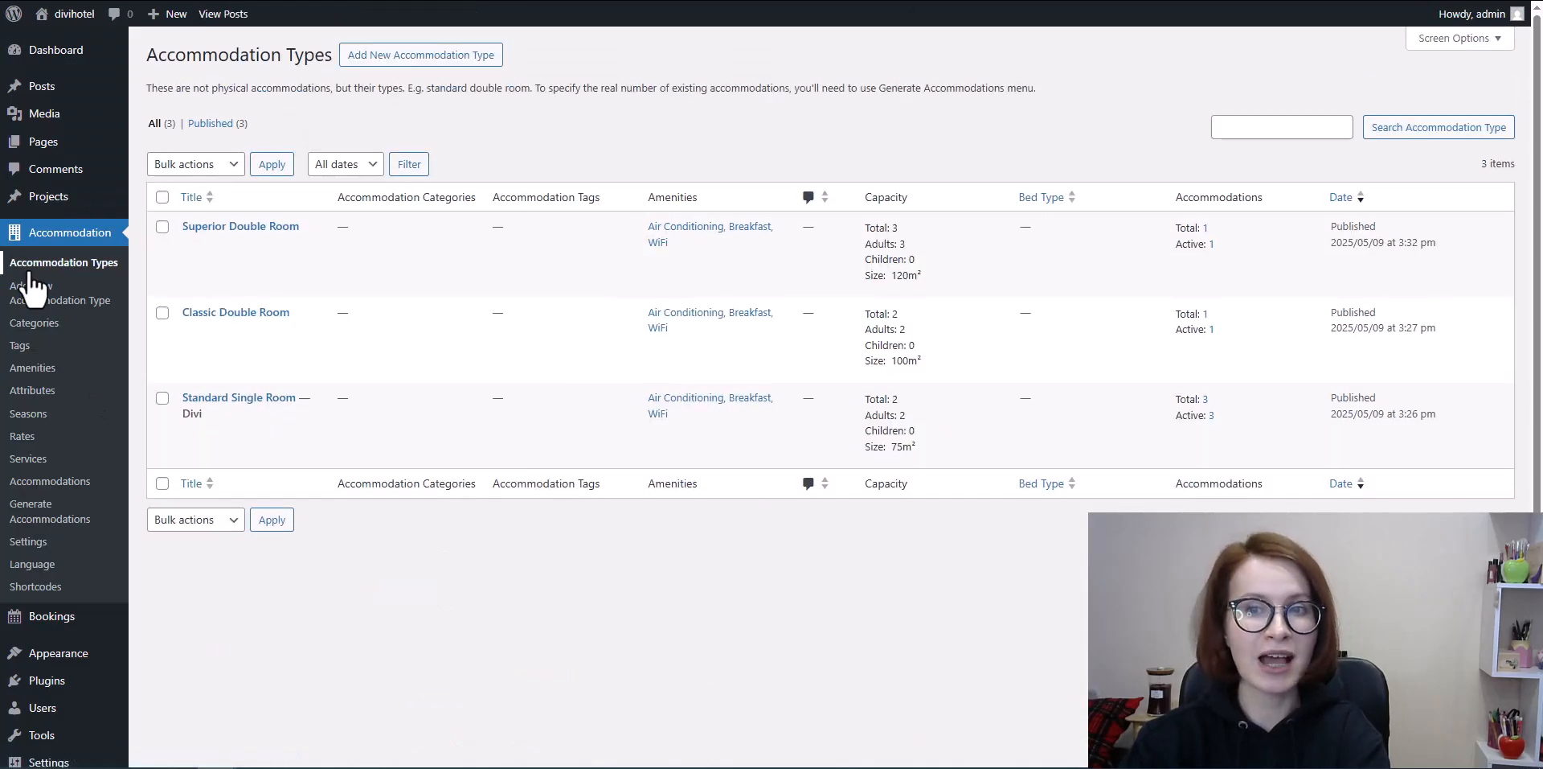
left_click(224, 402)
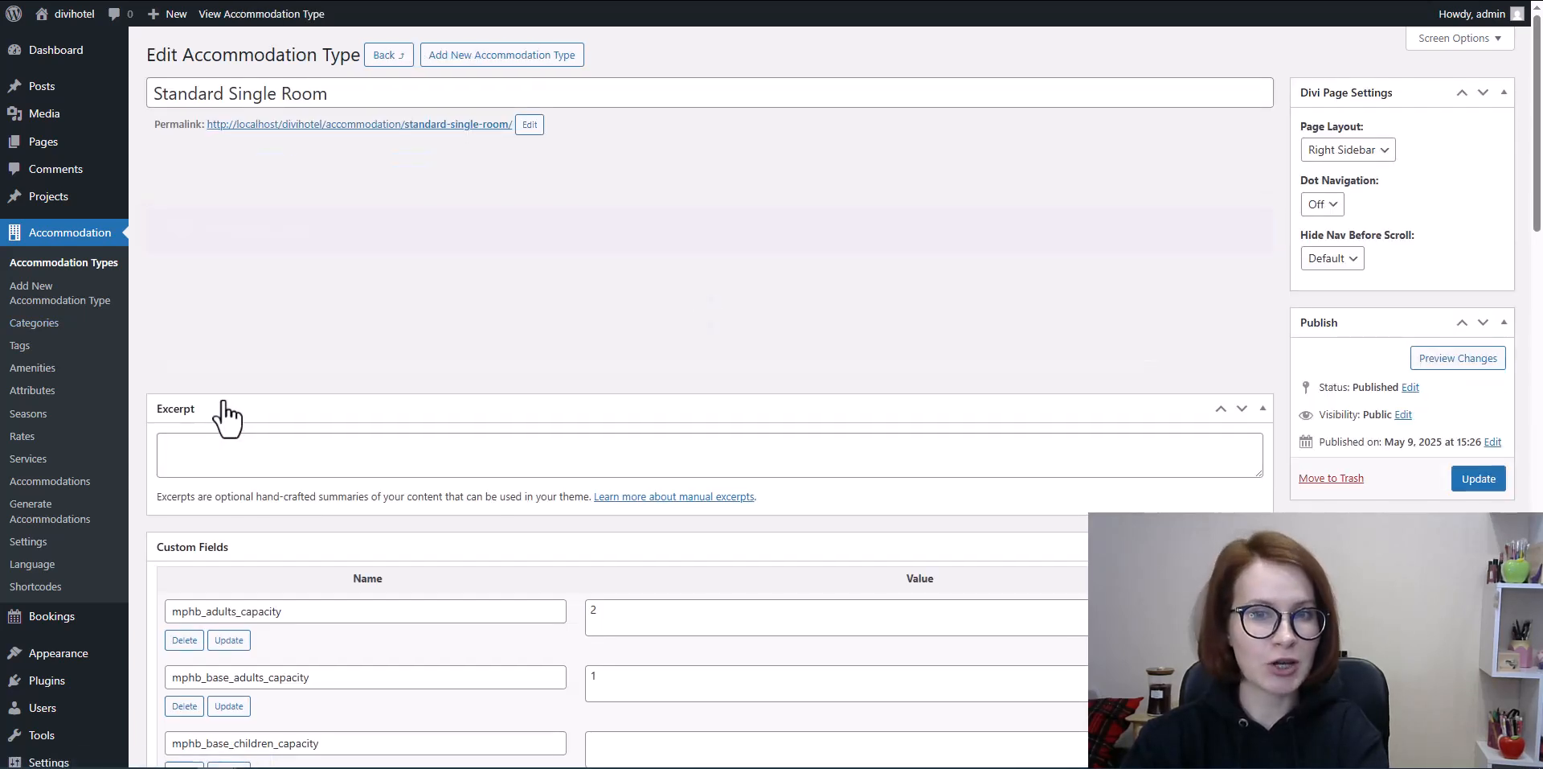
left_click(1382, 150)
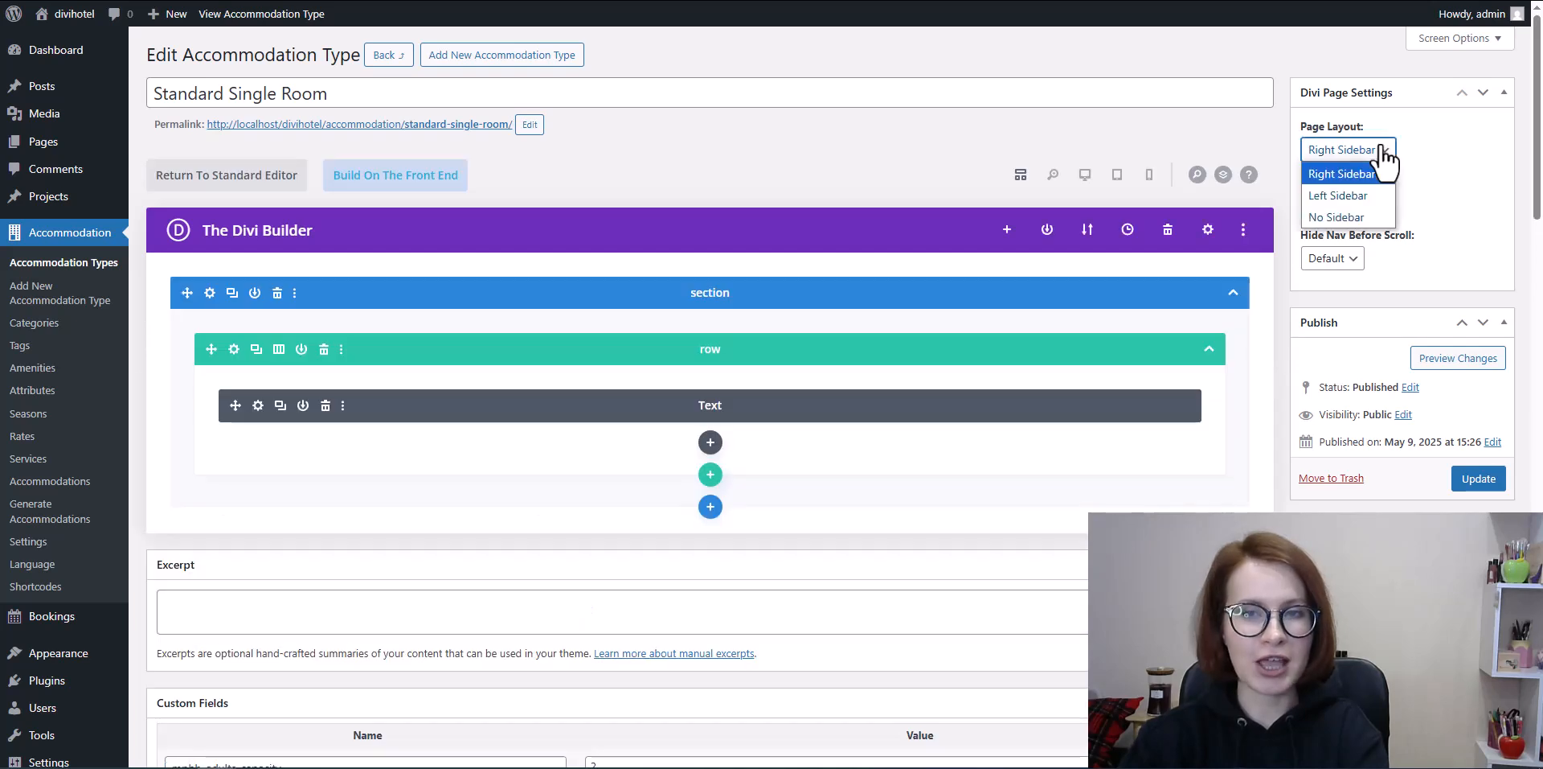
left_click(1359, 217)
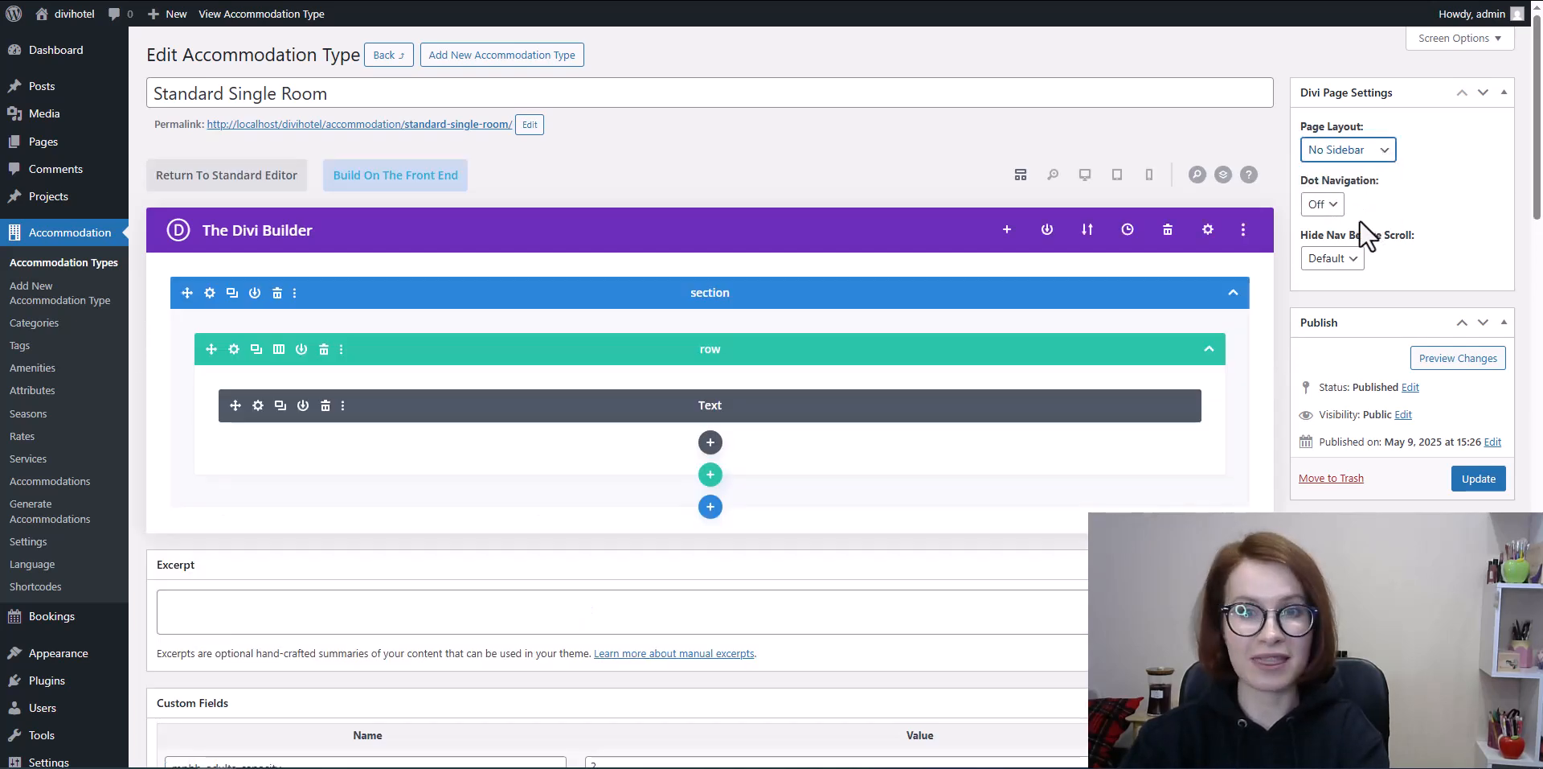
left_click(1475, 480)
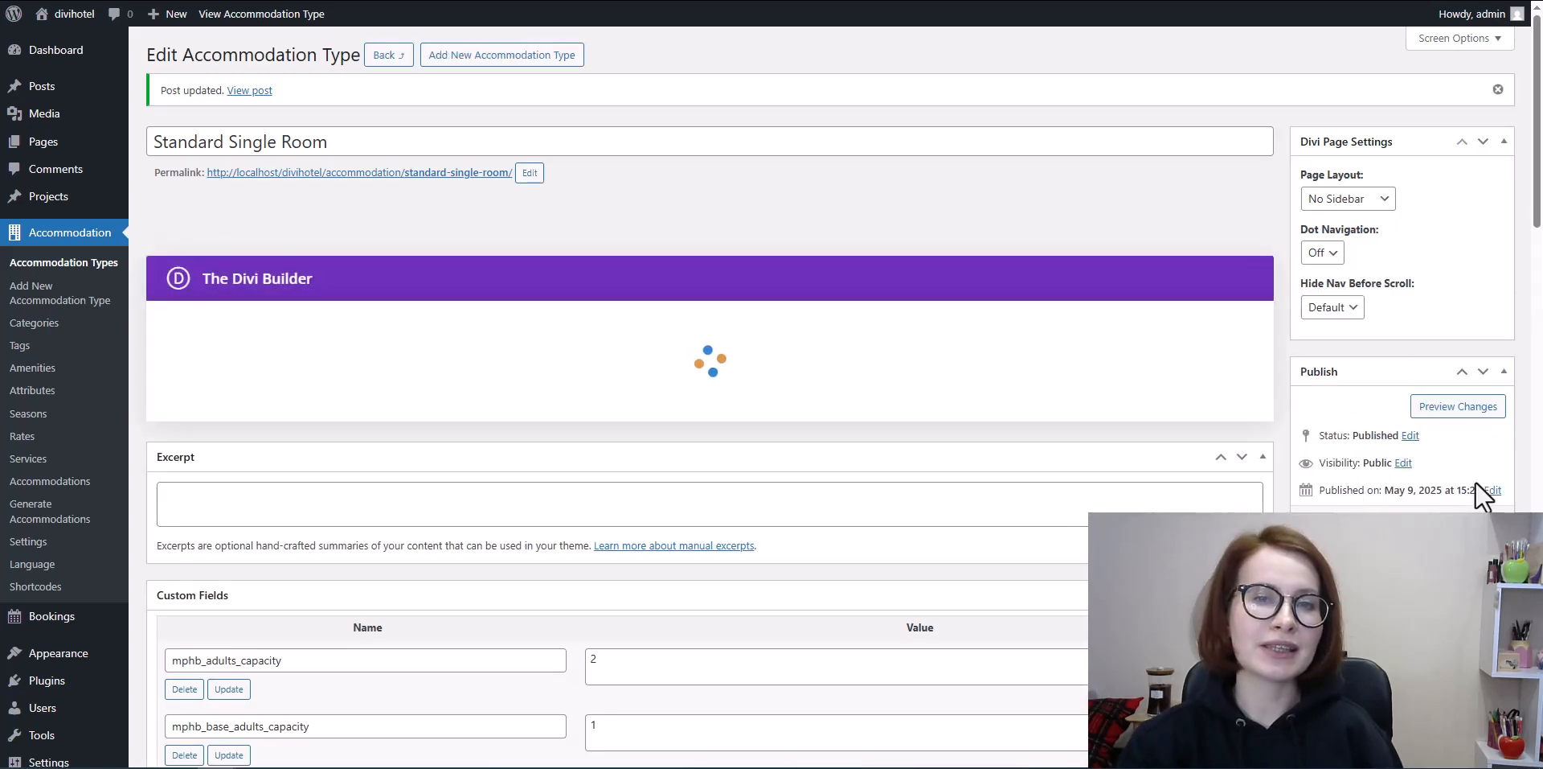
- Reload the Standard Single Room page on the site and check its layout, details and availability calendar
left_click(844, 0)
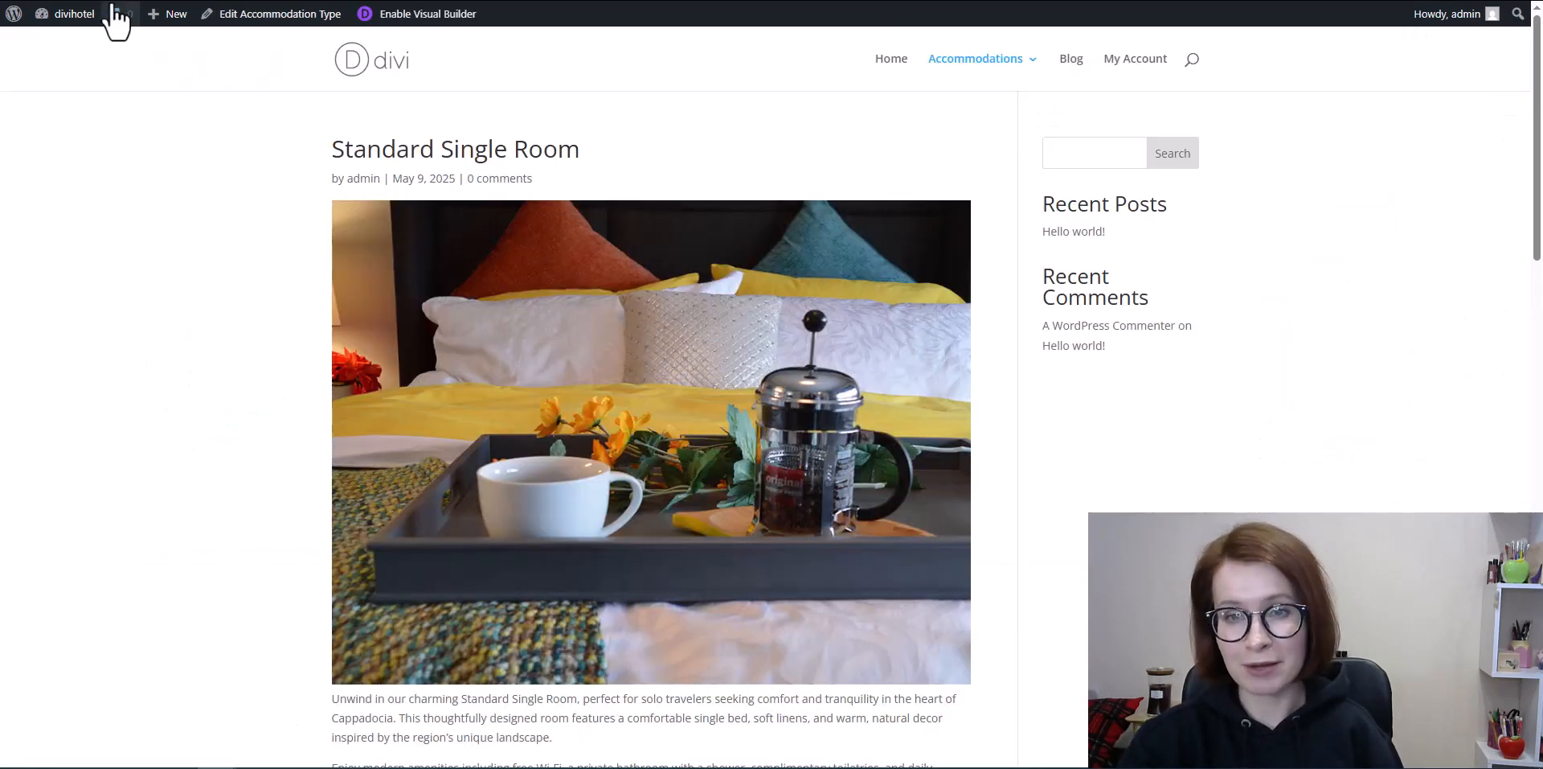
key("F5")
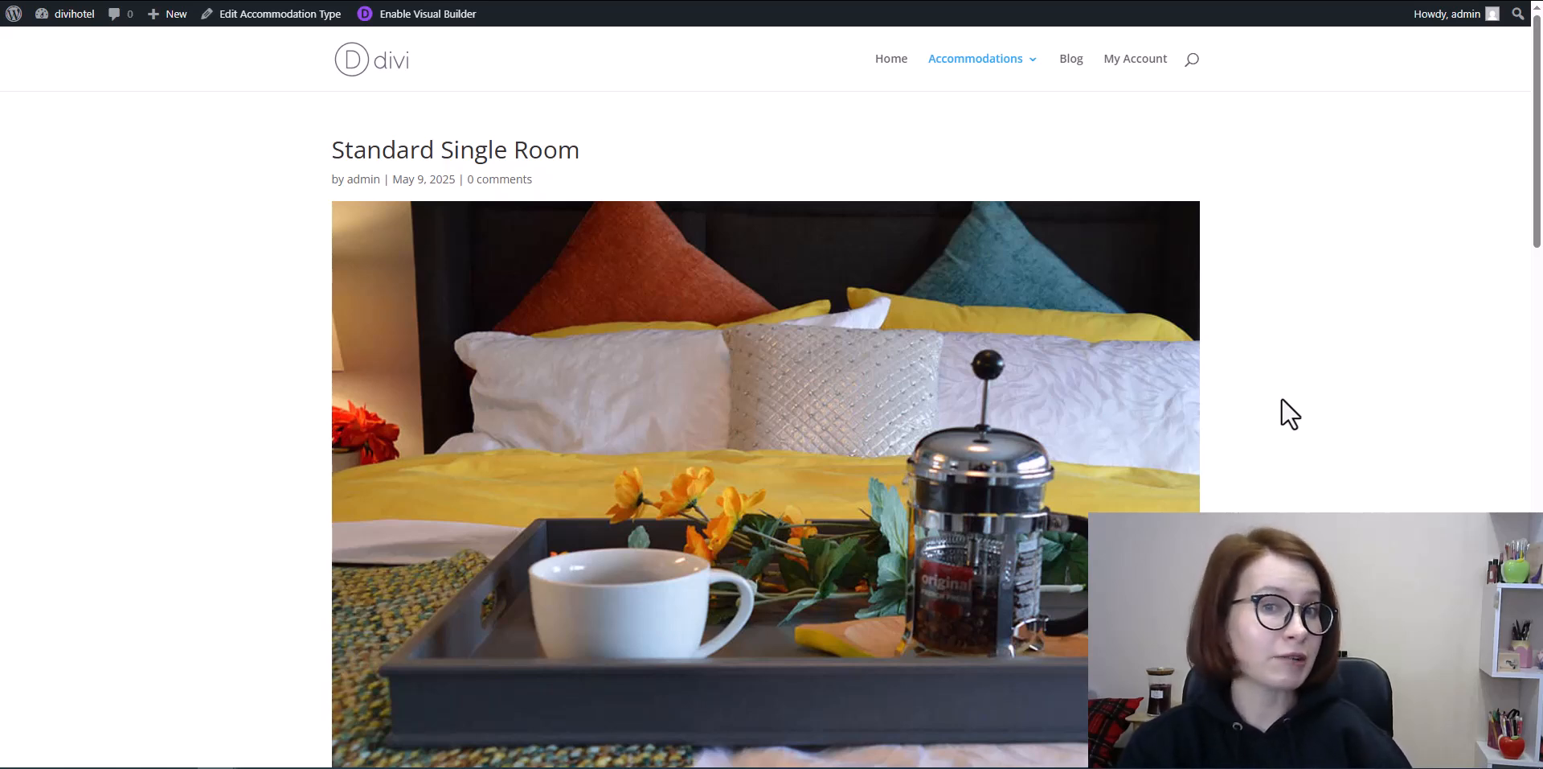
scroll(1288, 418, "down", 4)
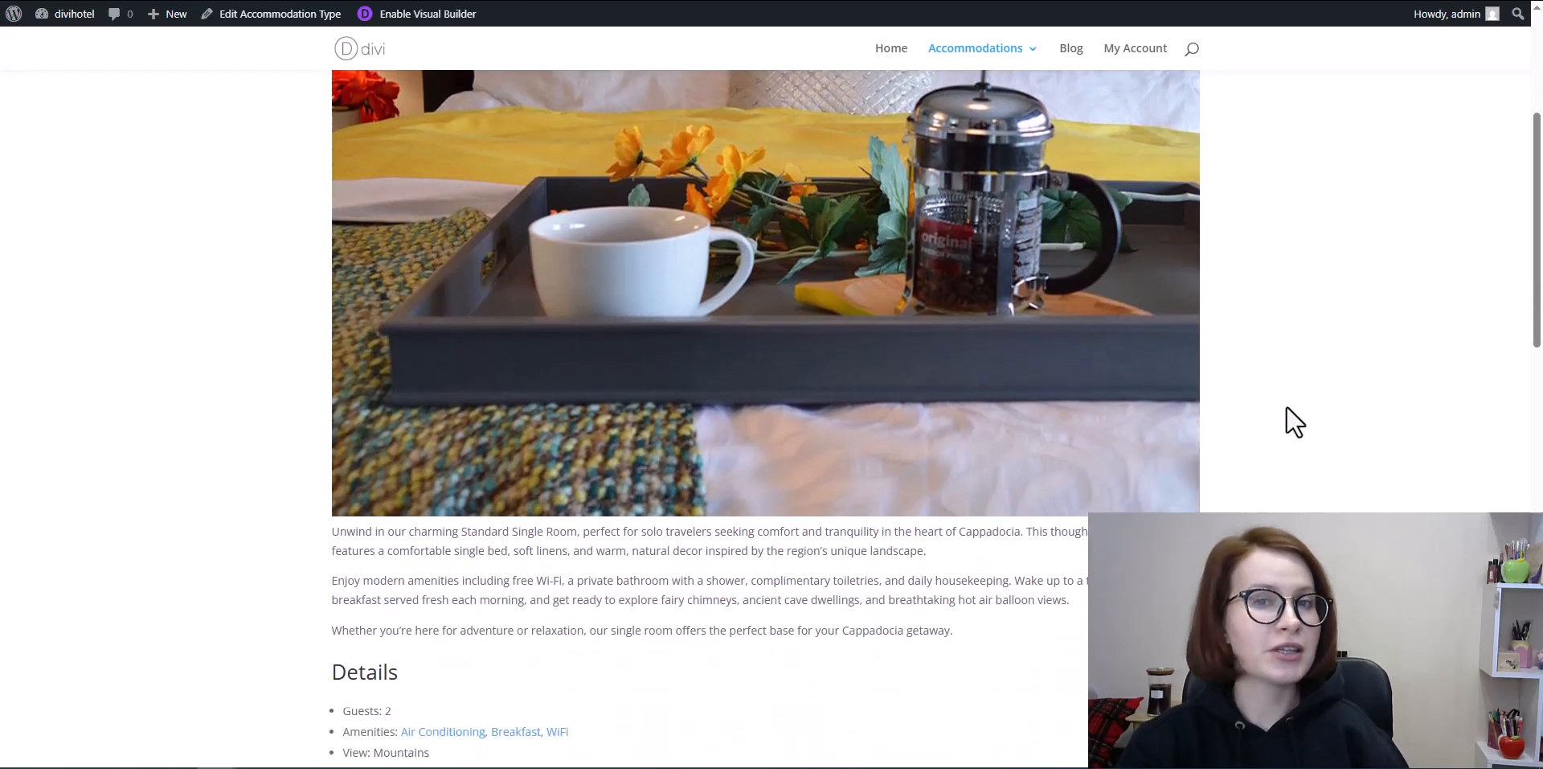
scroll(1291, 418, "down", 3)
scroll(1288, 416, "down", 1)
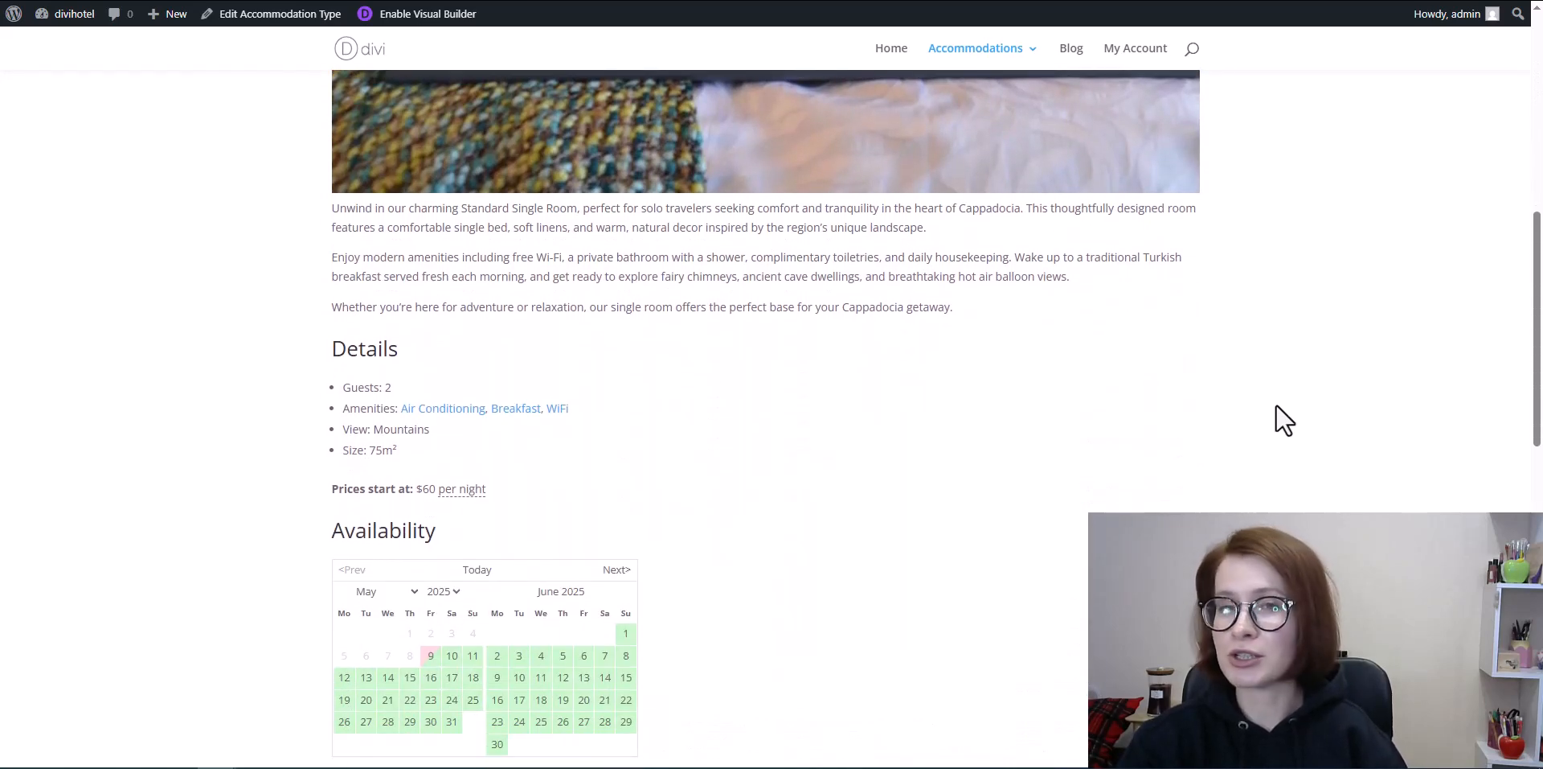
scroll(1279, 420, "down", 3)
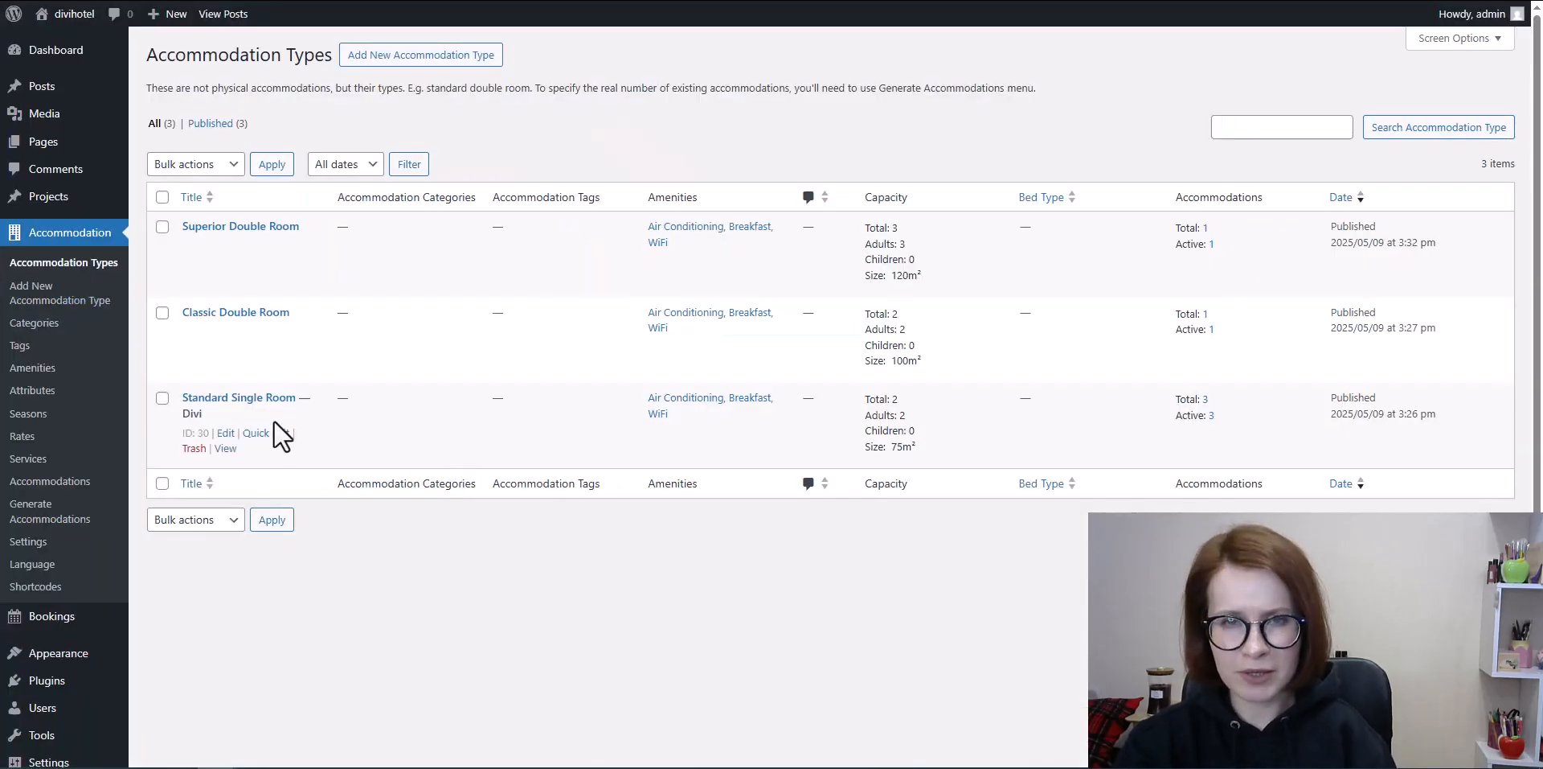
- Quick-edit the Standard Single Room accommodation type and disallow comments on it
left_click(265, 434)
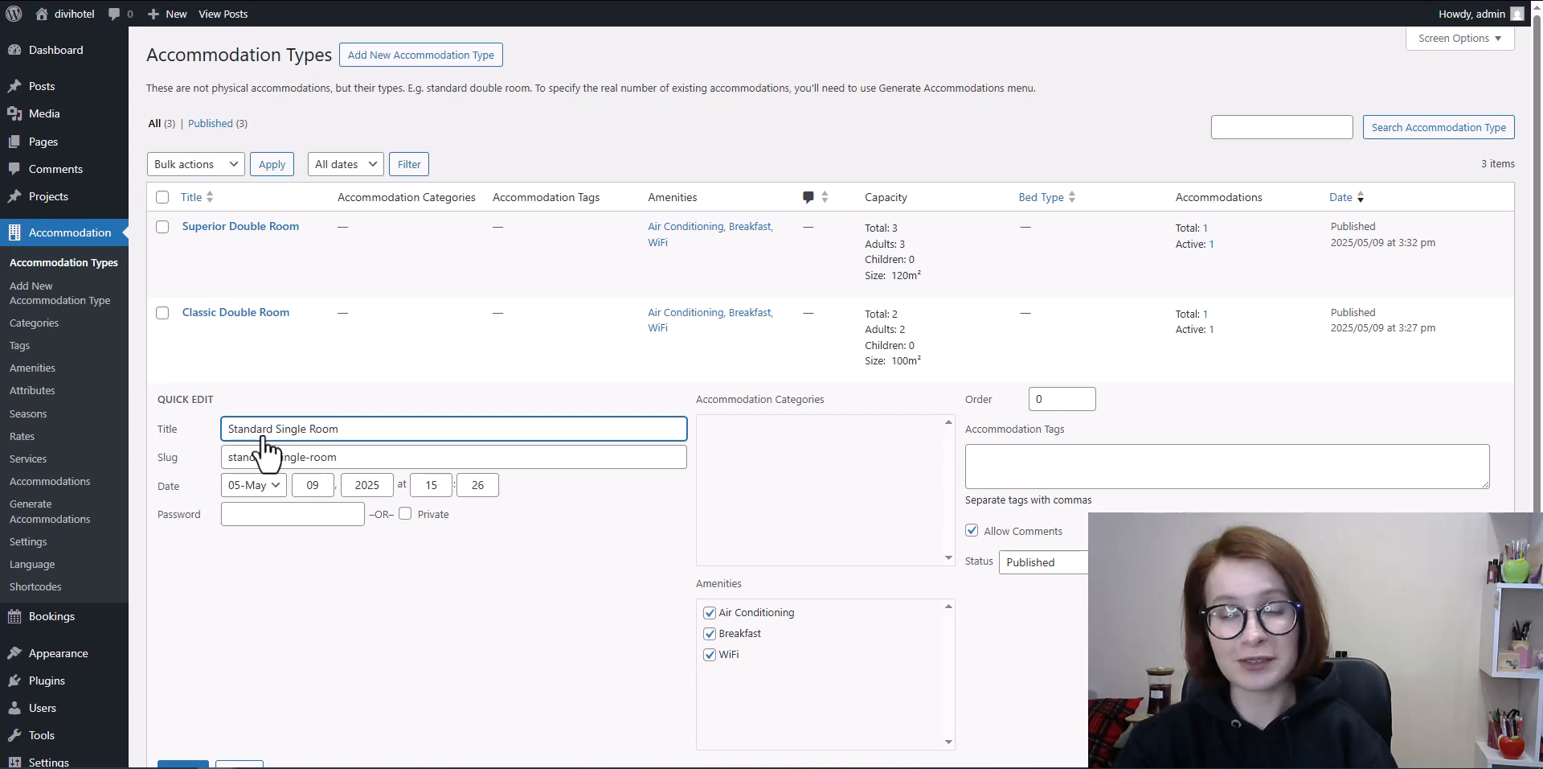
left_click(974, 529)
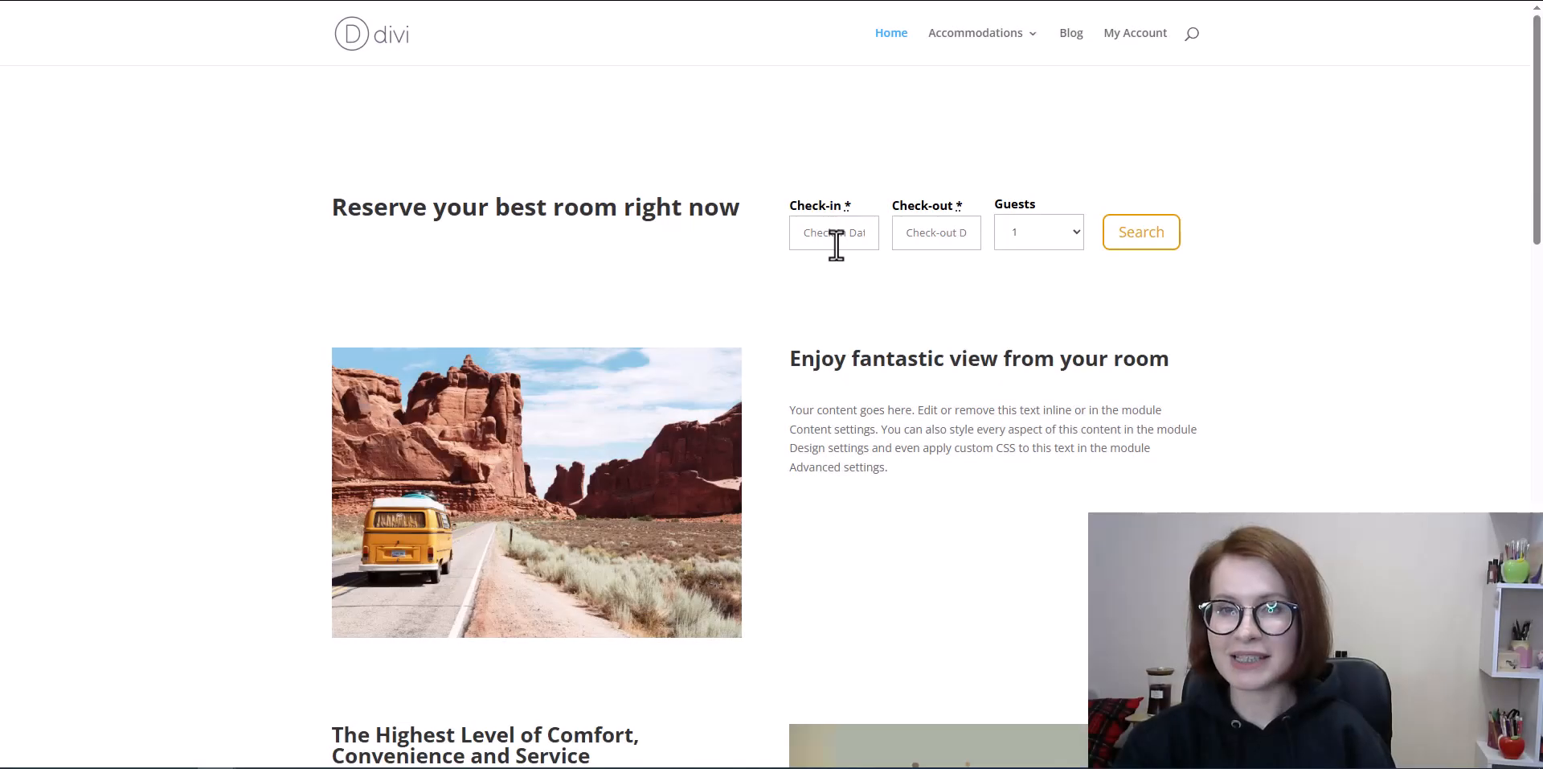
- Search from the Home page for accommodations from 02/06/2025 to 08/06/2025 for 2 guests
left_click(836, 243)
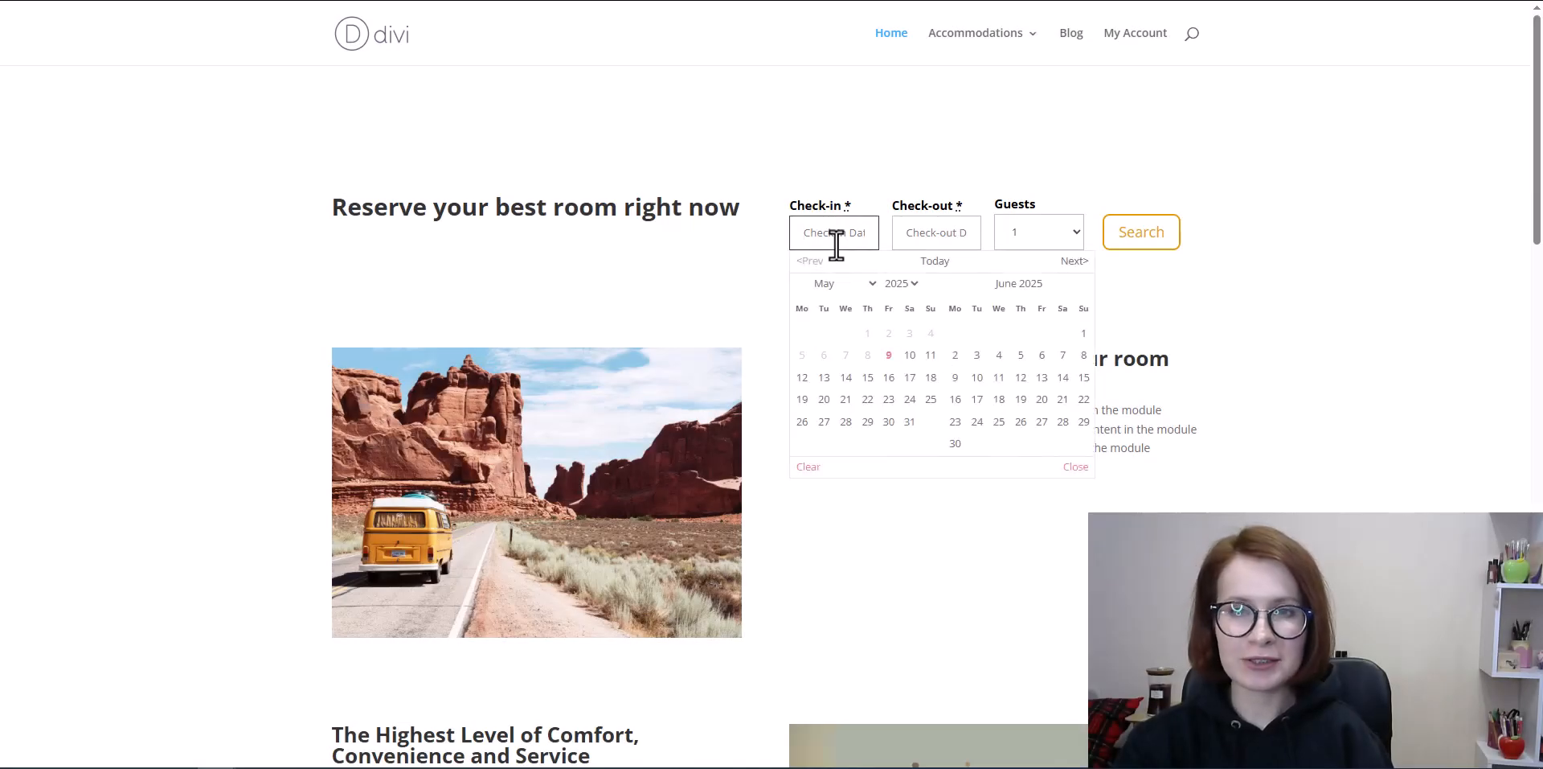
left_click(955, 356)
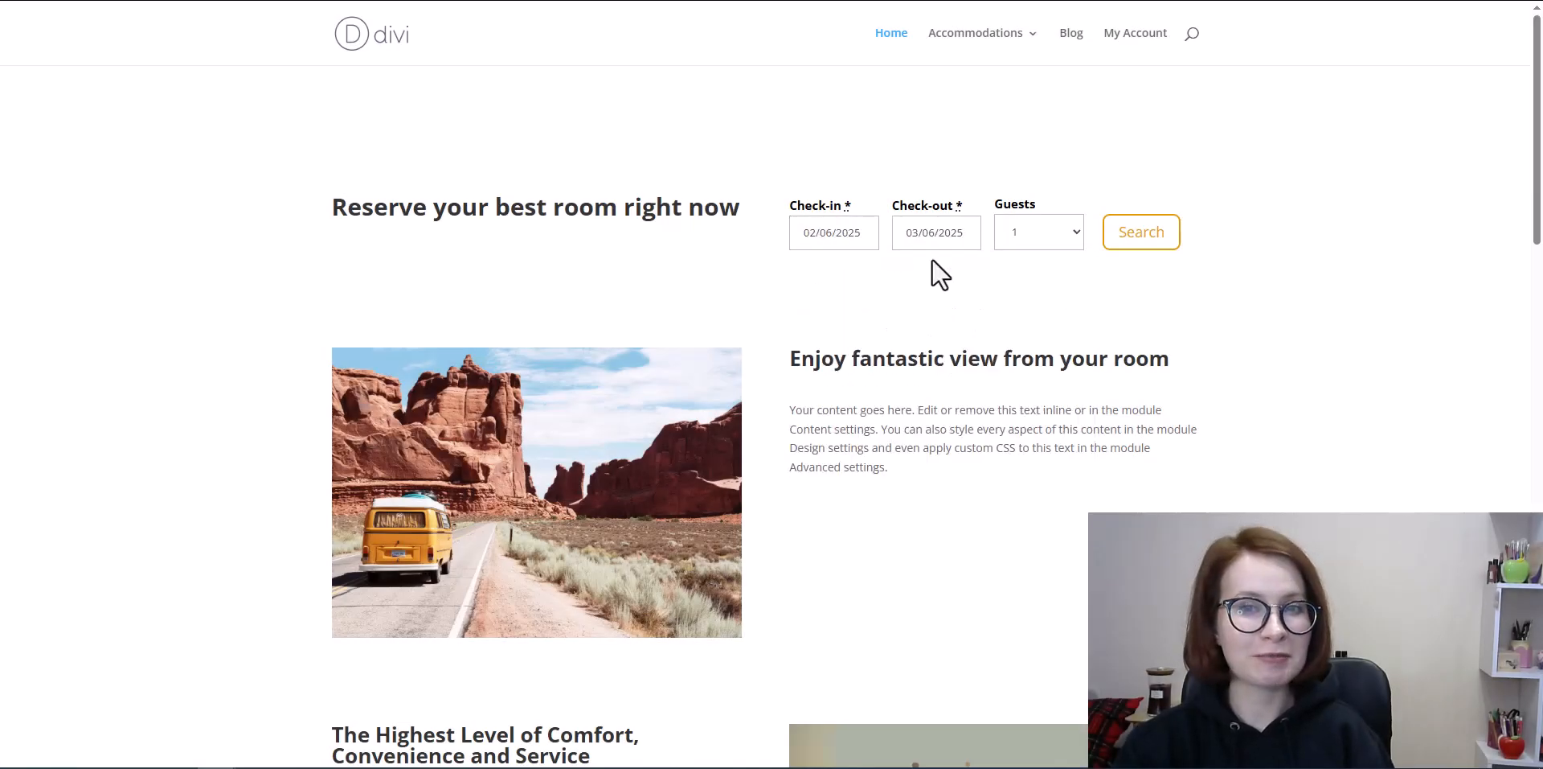
left_click(939, 240)
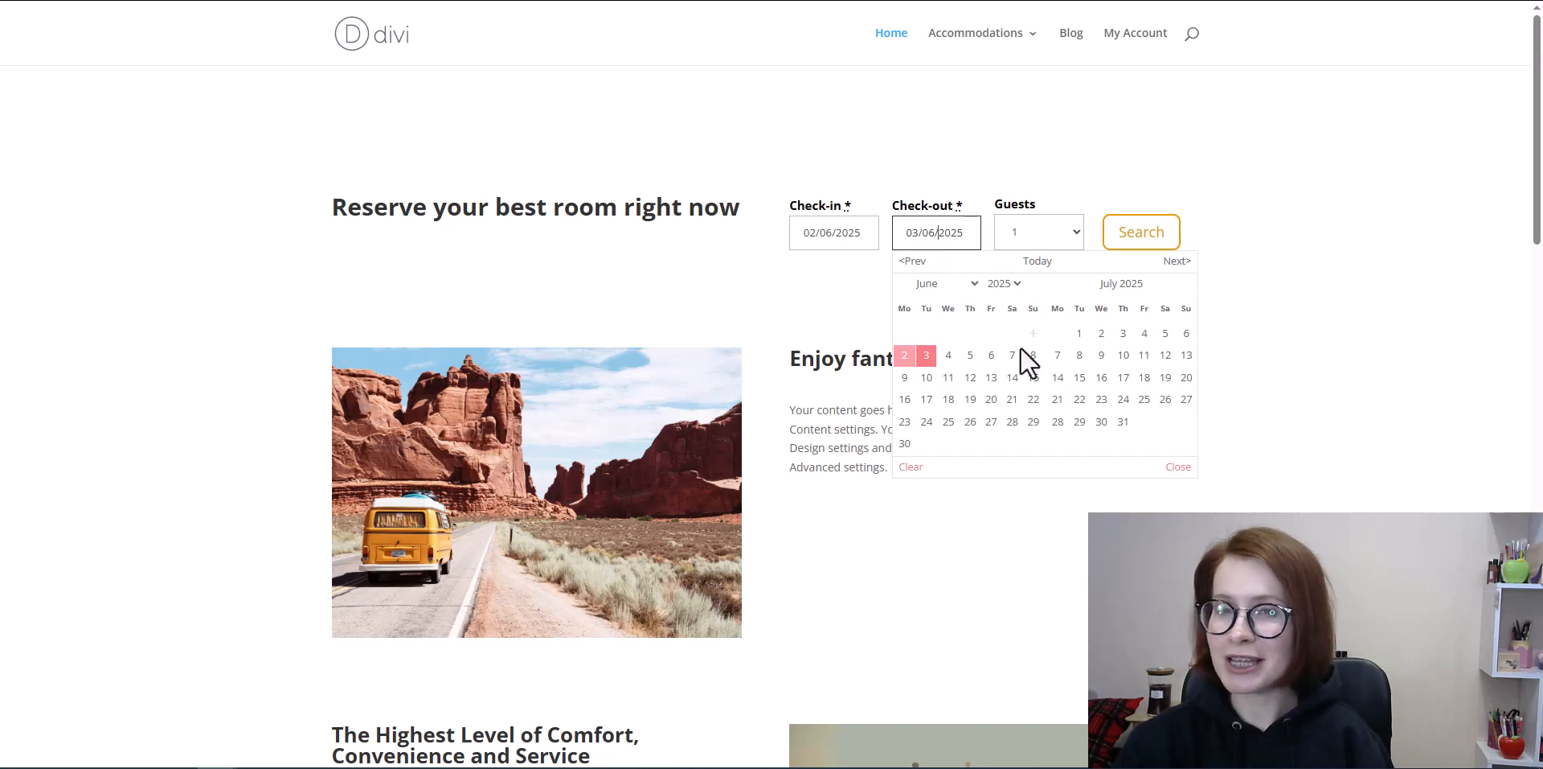
left_click(1033, 359)
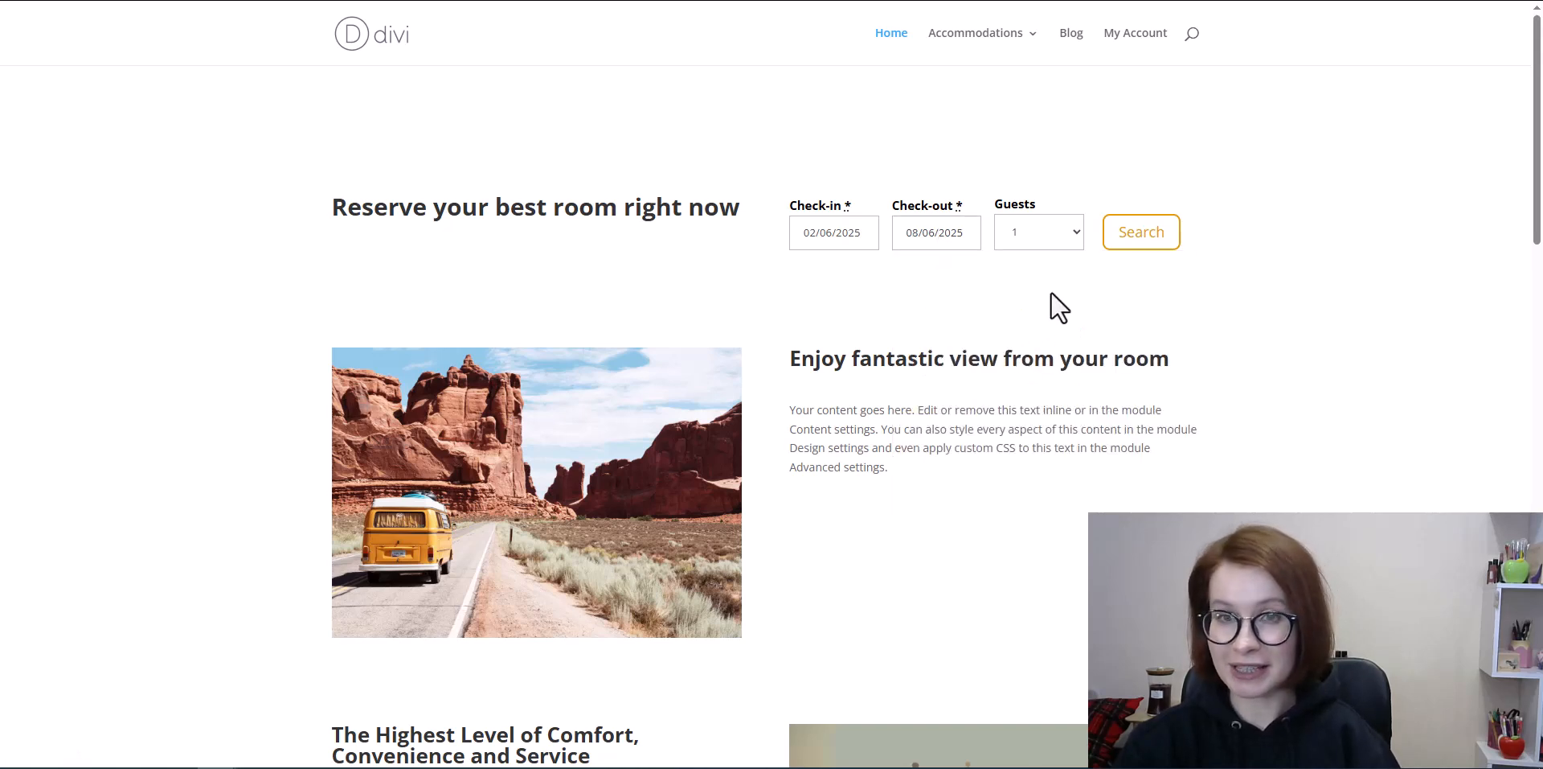
left_click(1064, 243)
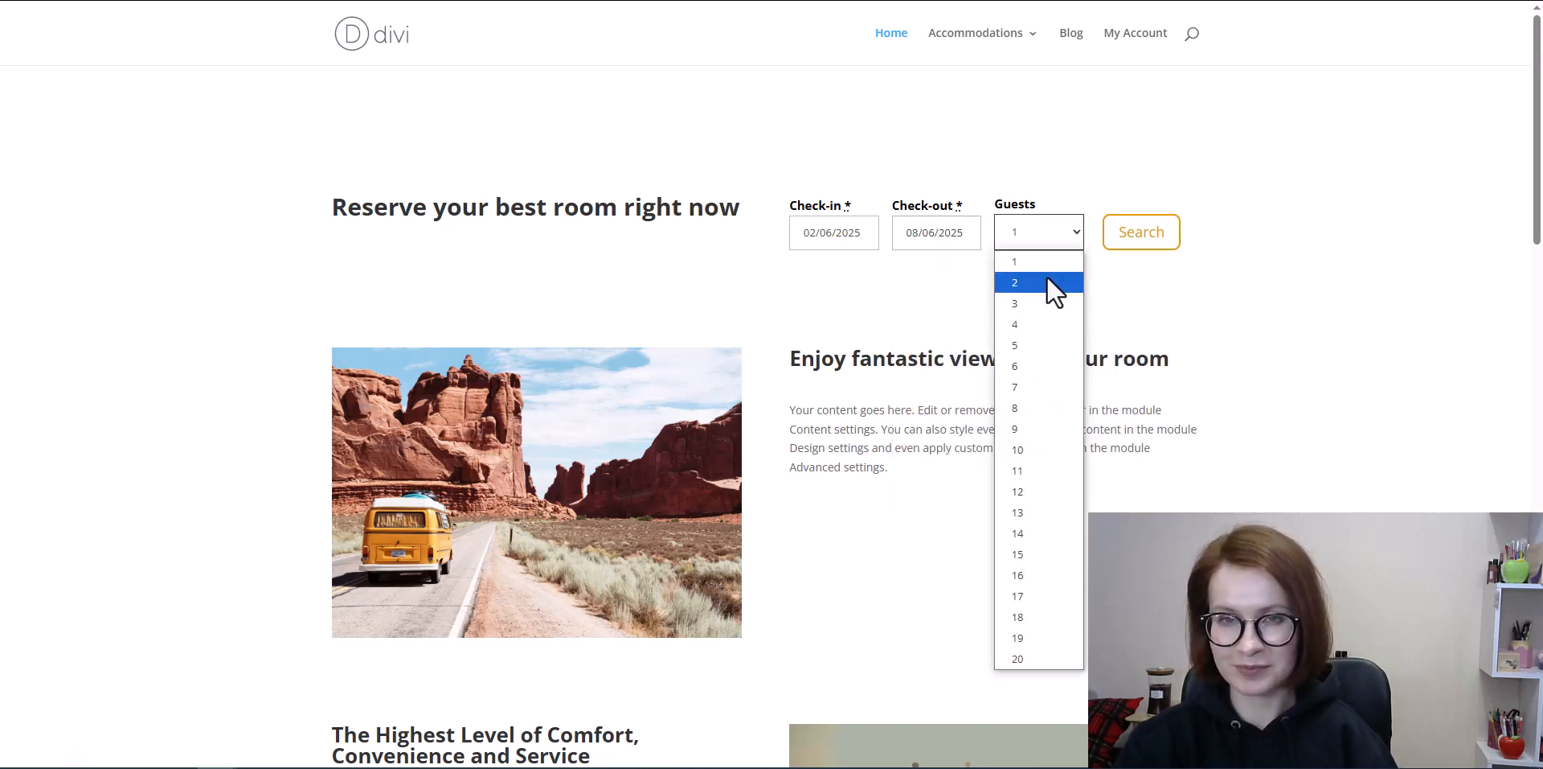
left_click(1048, 279)
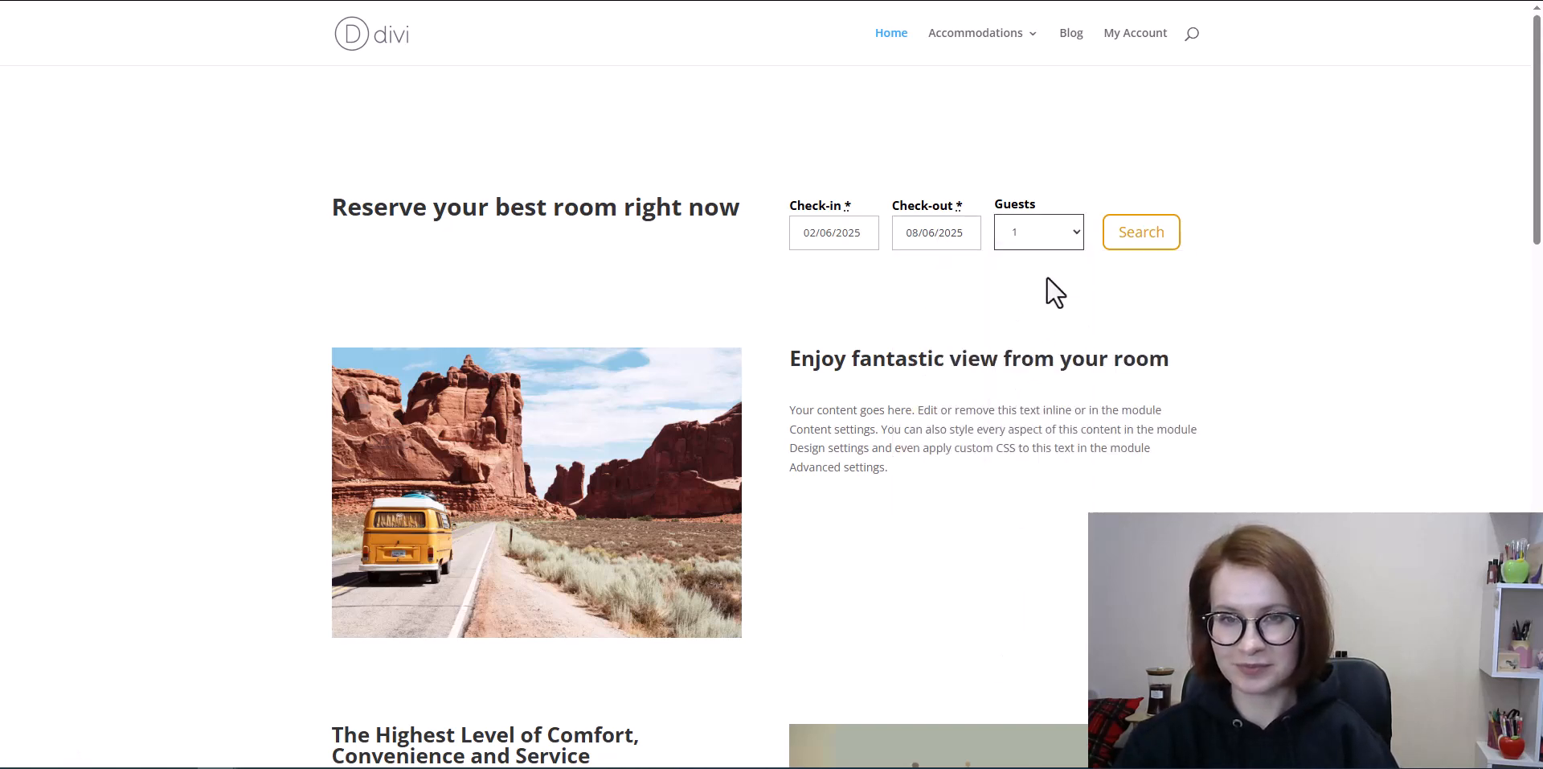
left_click(1138, 249)
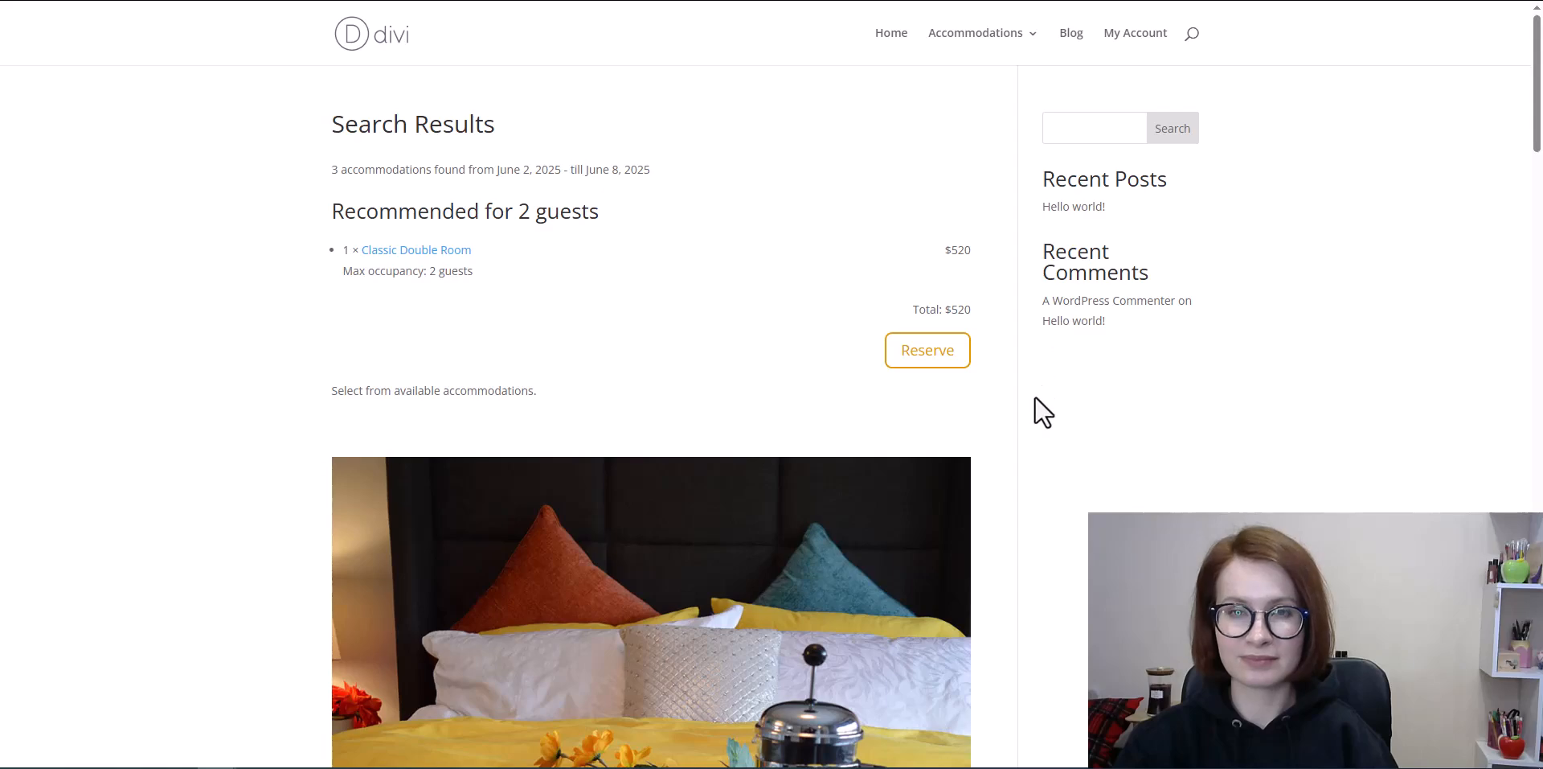
- Look through the search results and reserve the recommended Classic Double Room
scroll(1035, 402, "down", 8)
scroll(1043, 414, "down", 20)
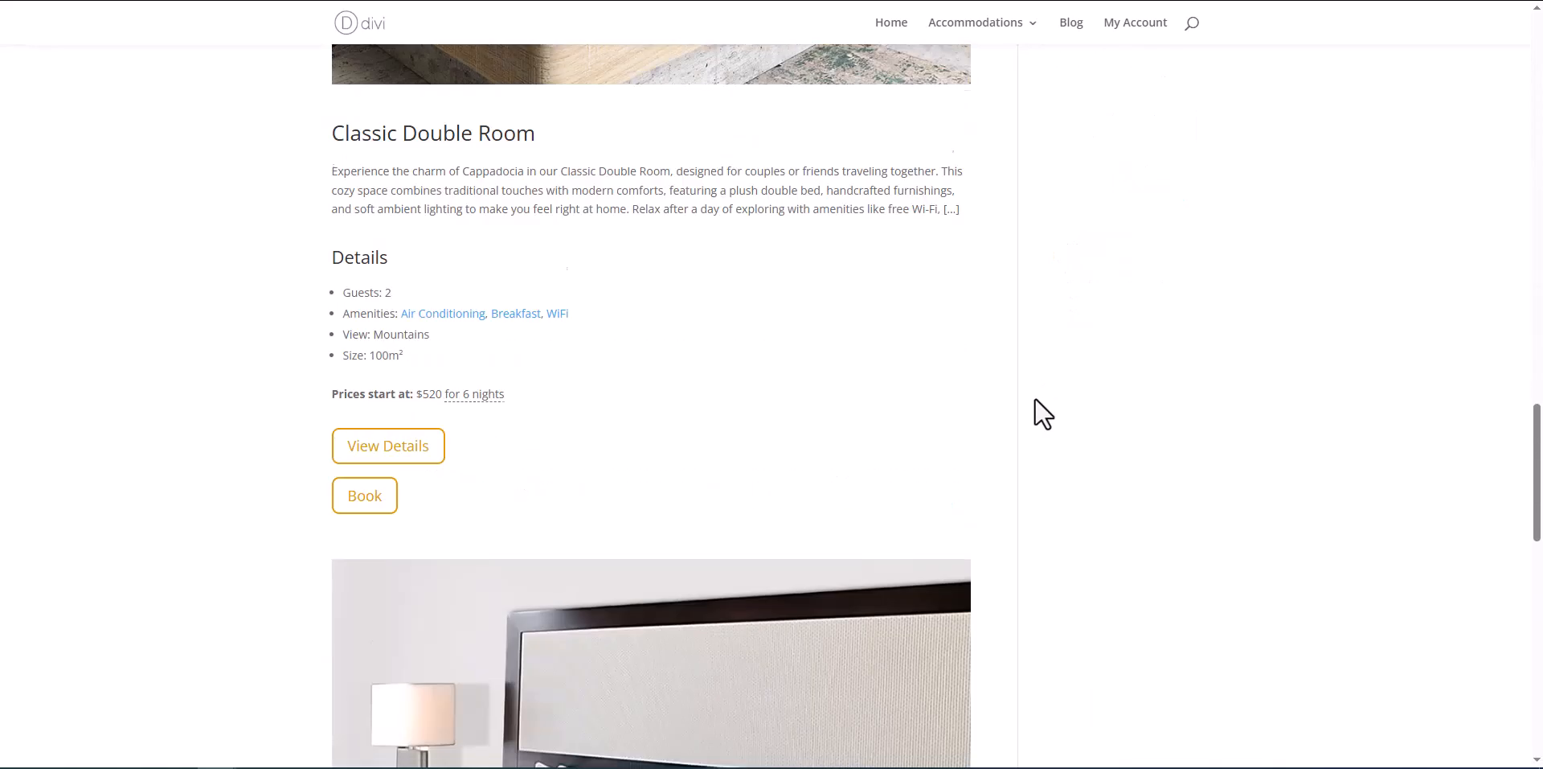
scroll(1043, 414, "up", 10)
scroll(1044, 414, "up", 15)
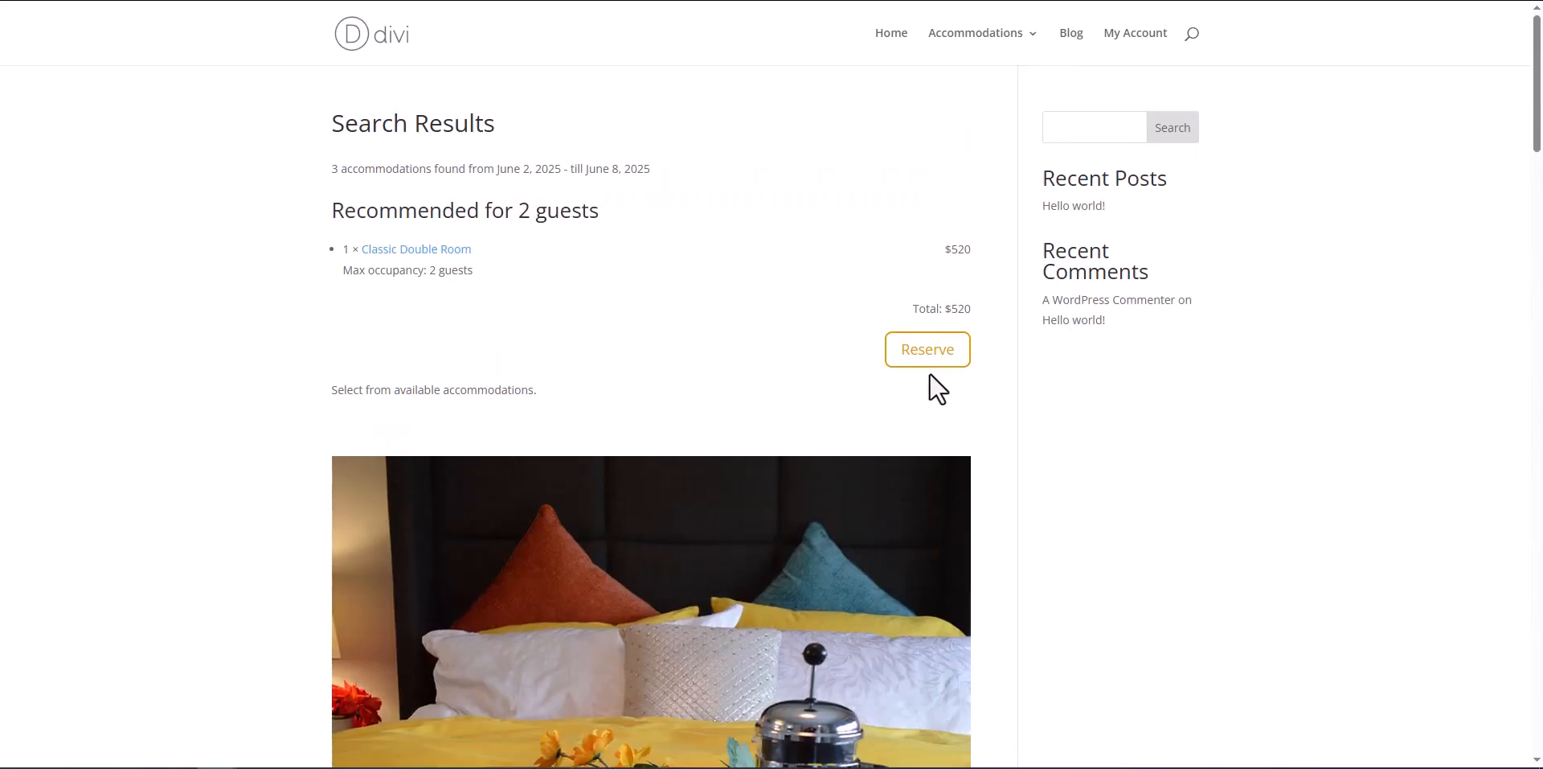
left_click(919, 357)
- Set the Classic Double Room booking to 2 guests, enter the guest's full name and add the Airport Shuttle Service
left_click(641, 410)
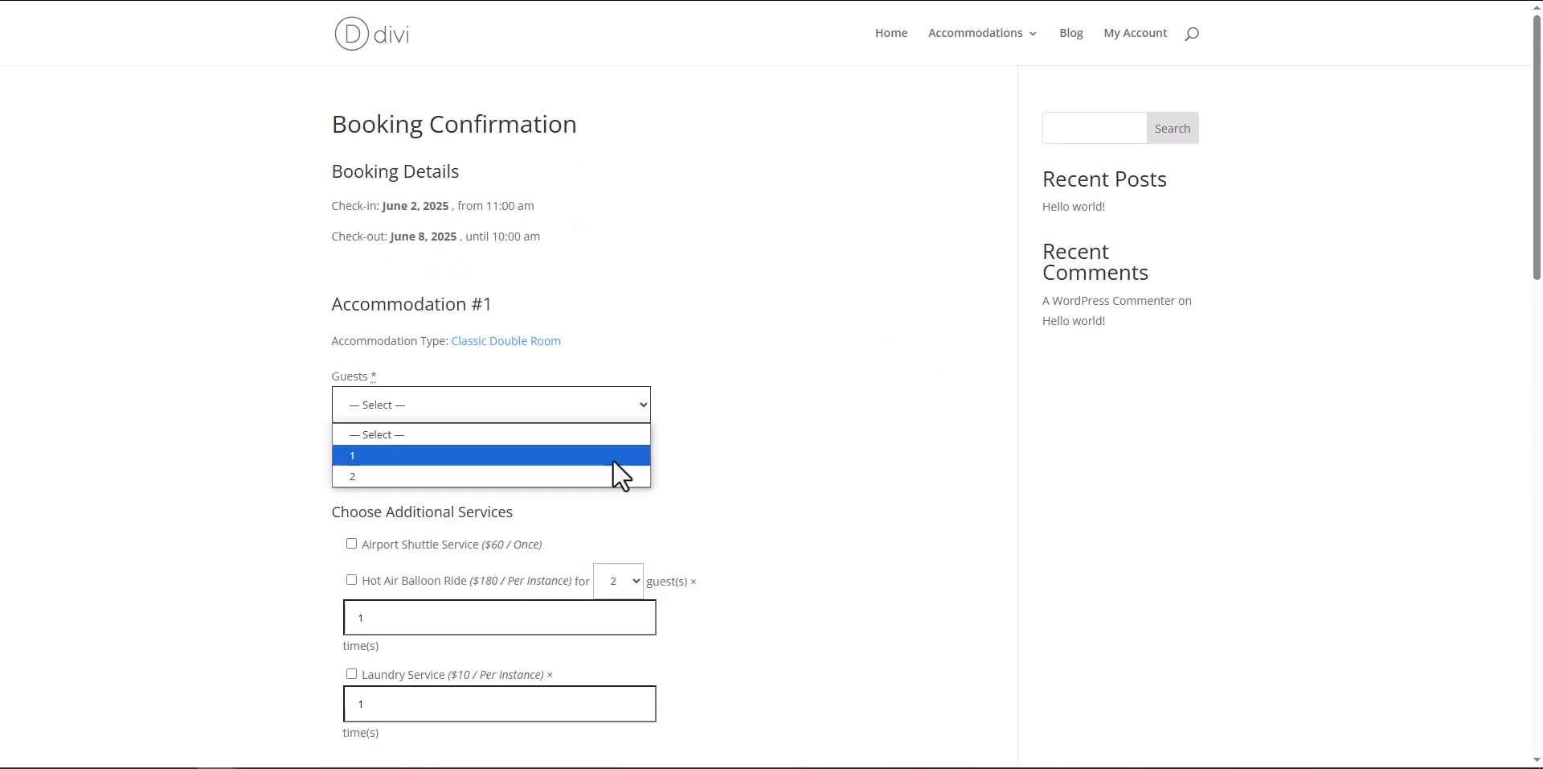
left_click(611, 471)
left_click(611, 471)
left_click(417, 503)
left_click(351, 544)
- Expand the Classic Double Room price breakdown, review the nightly rates and service costs, and collapse it again
scroll(567, 570, "down", 5)
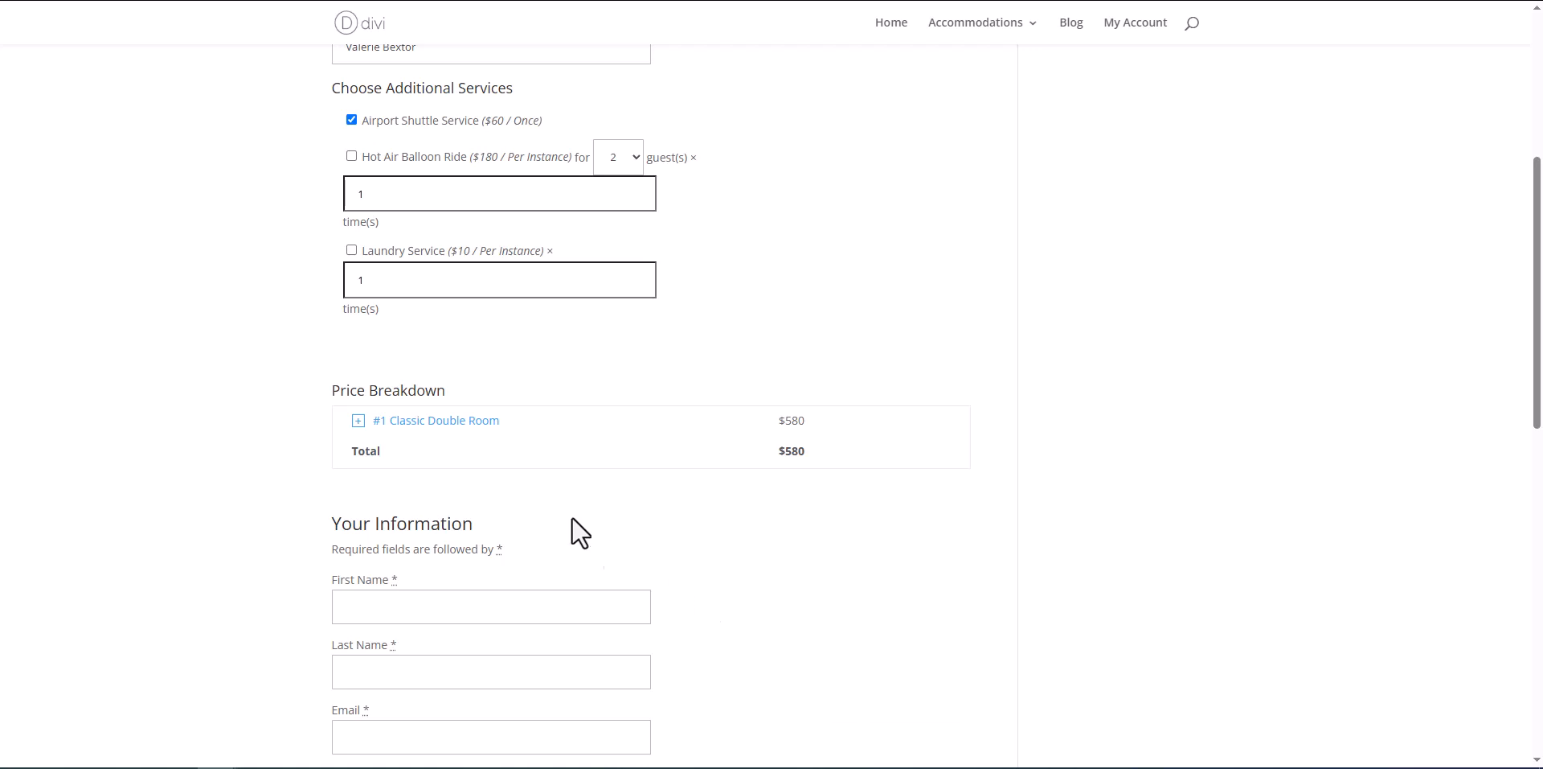
left_click(358, 421)
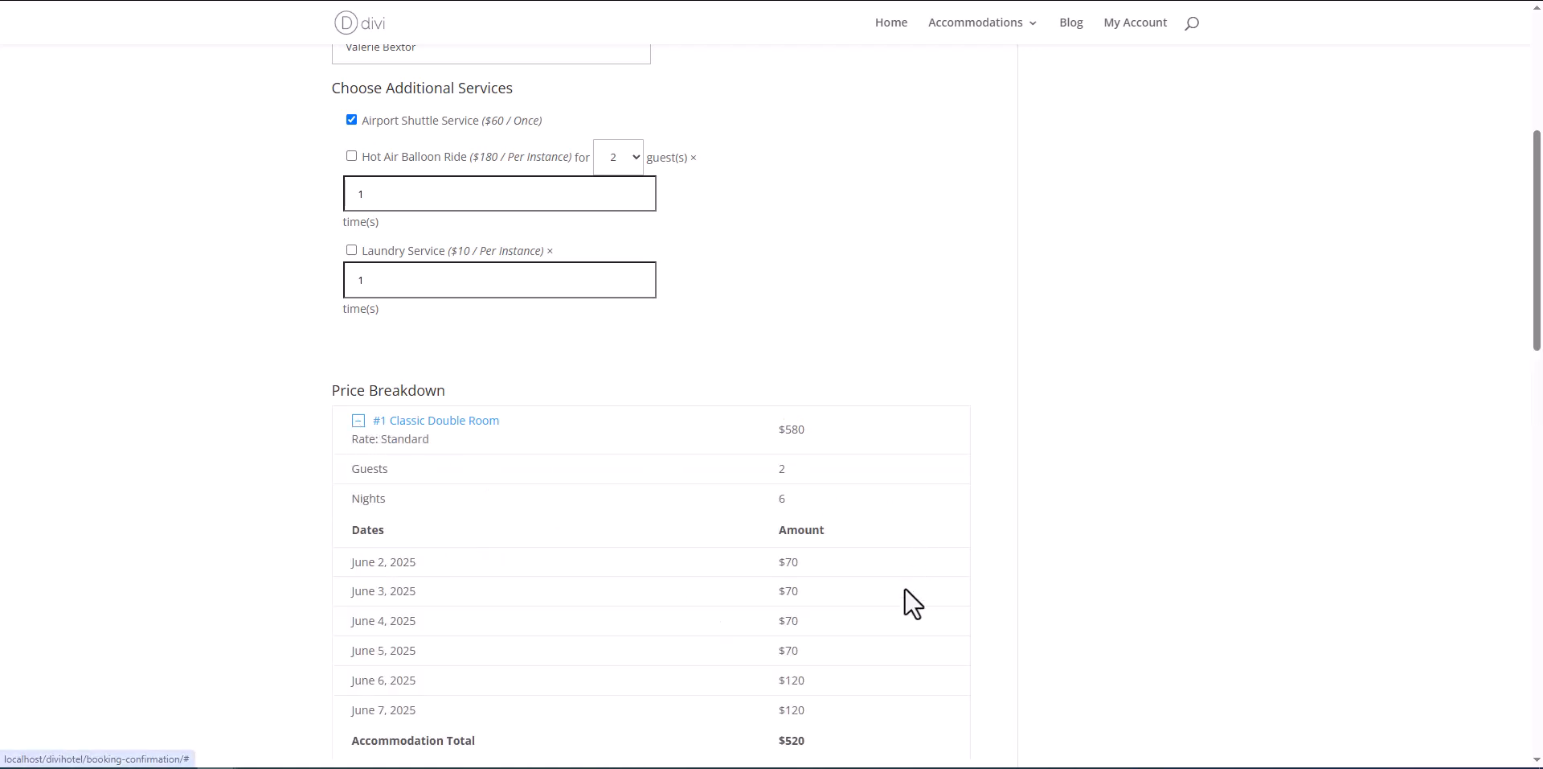
scroll(884, 642, "down", 2)
scroll(888, 644, "down", 1)
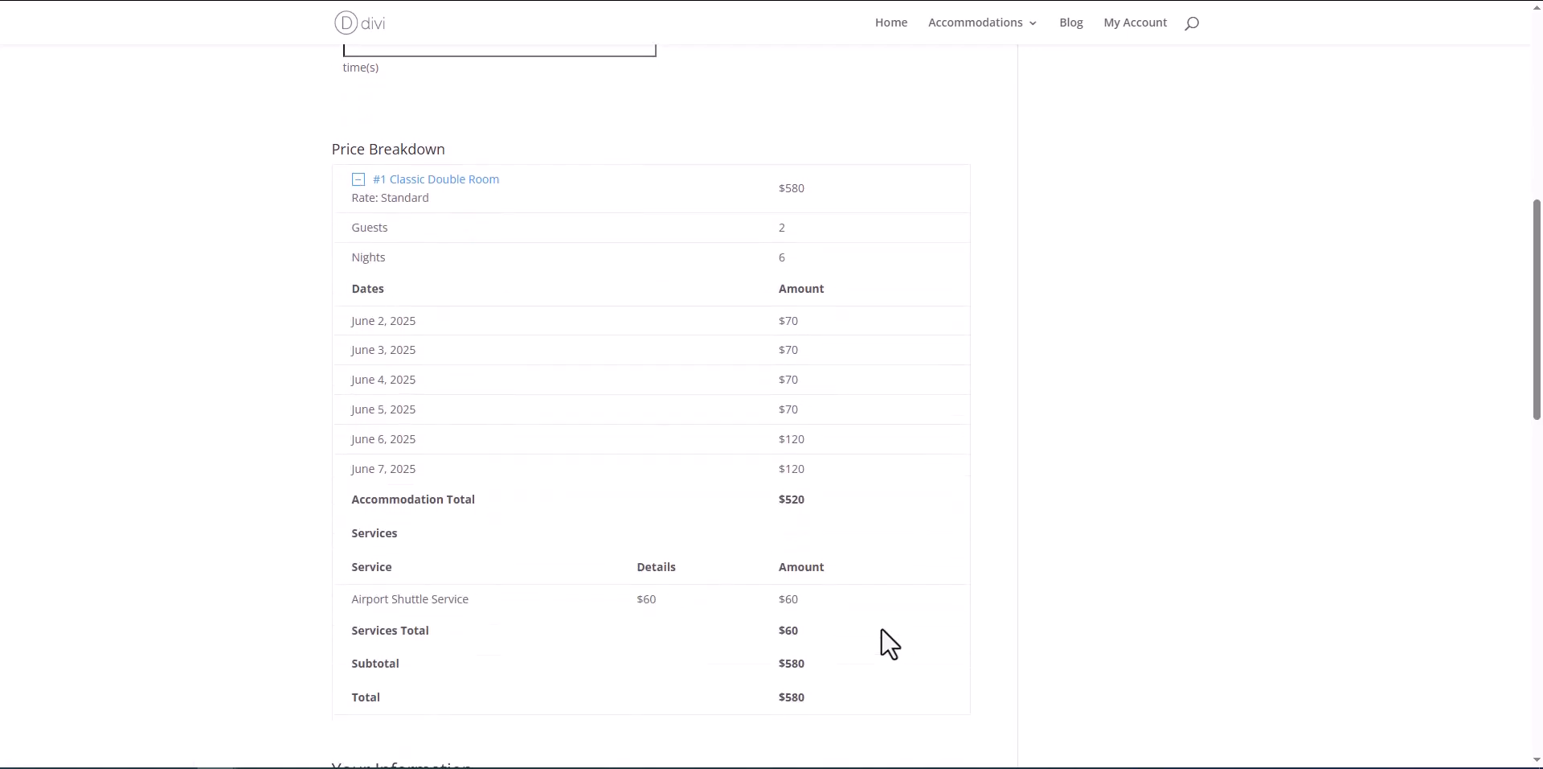
left_click(358, 180)
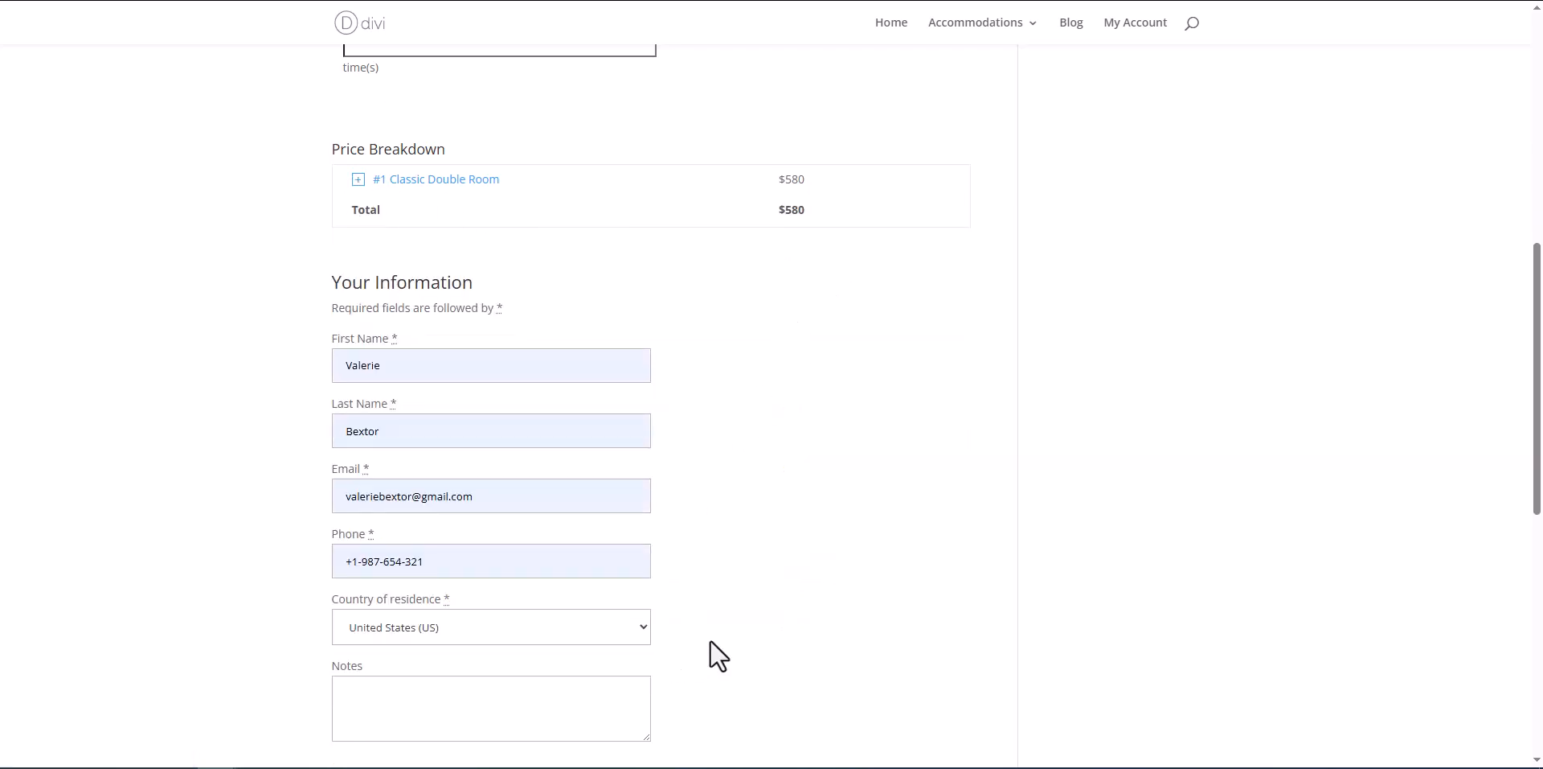
- Complete the customer's contact details, select Pay by Card (Stripe), enter the card details and submit the booking
scroll(717, 655, "down", 5)
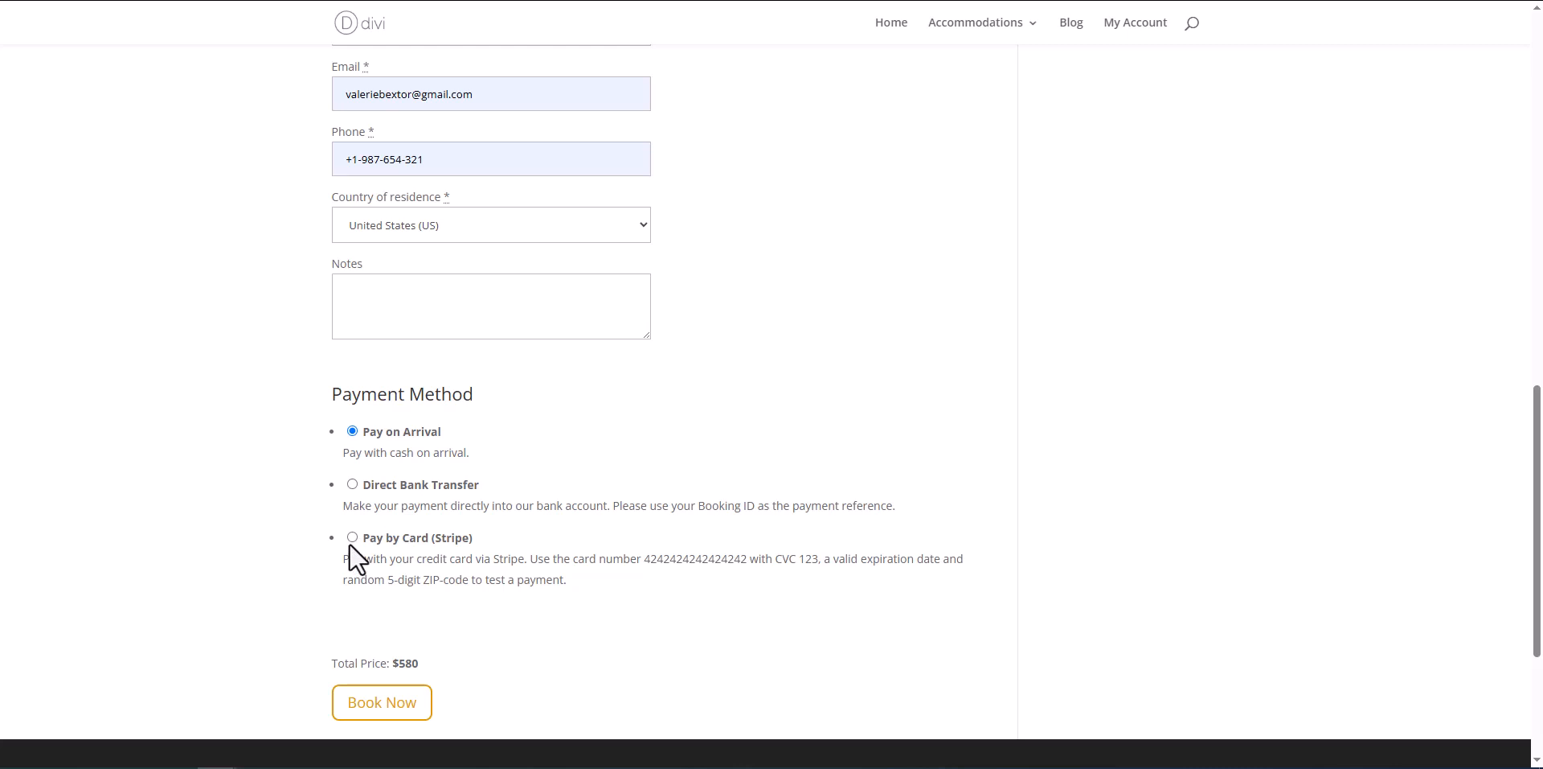
left_click(353, 537)
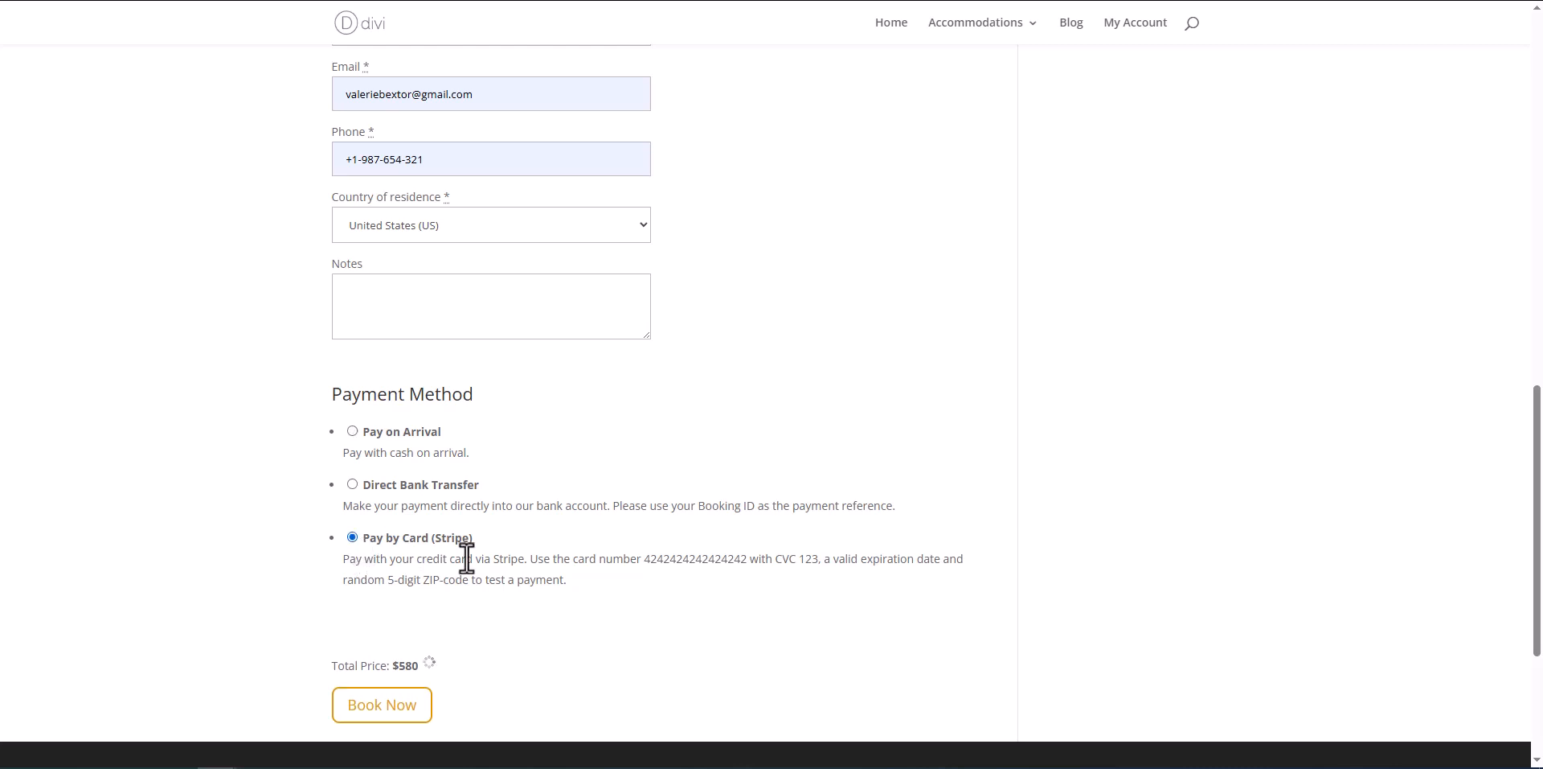
scroll(631, 607, "down", 2)
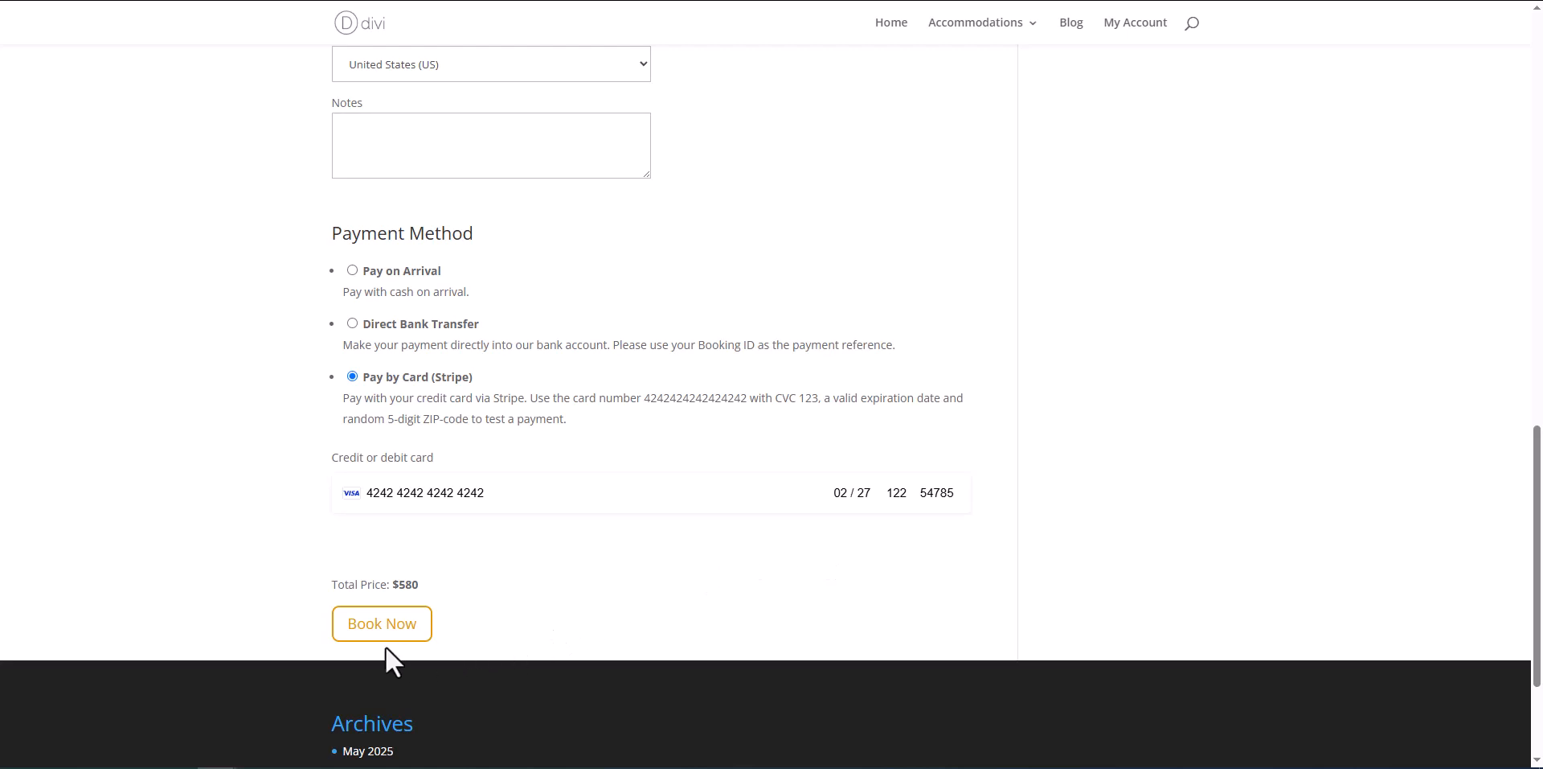
left_click(373, 636)
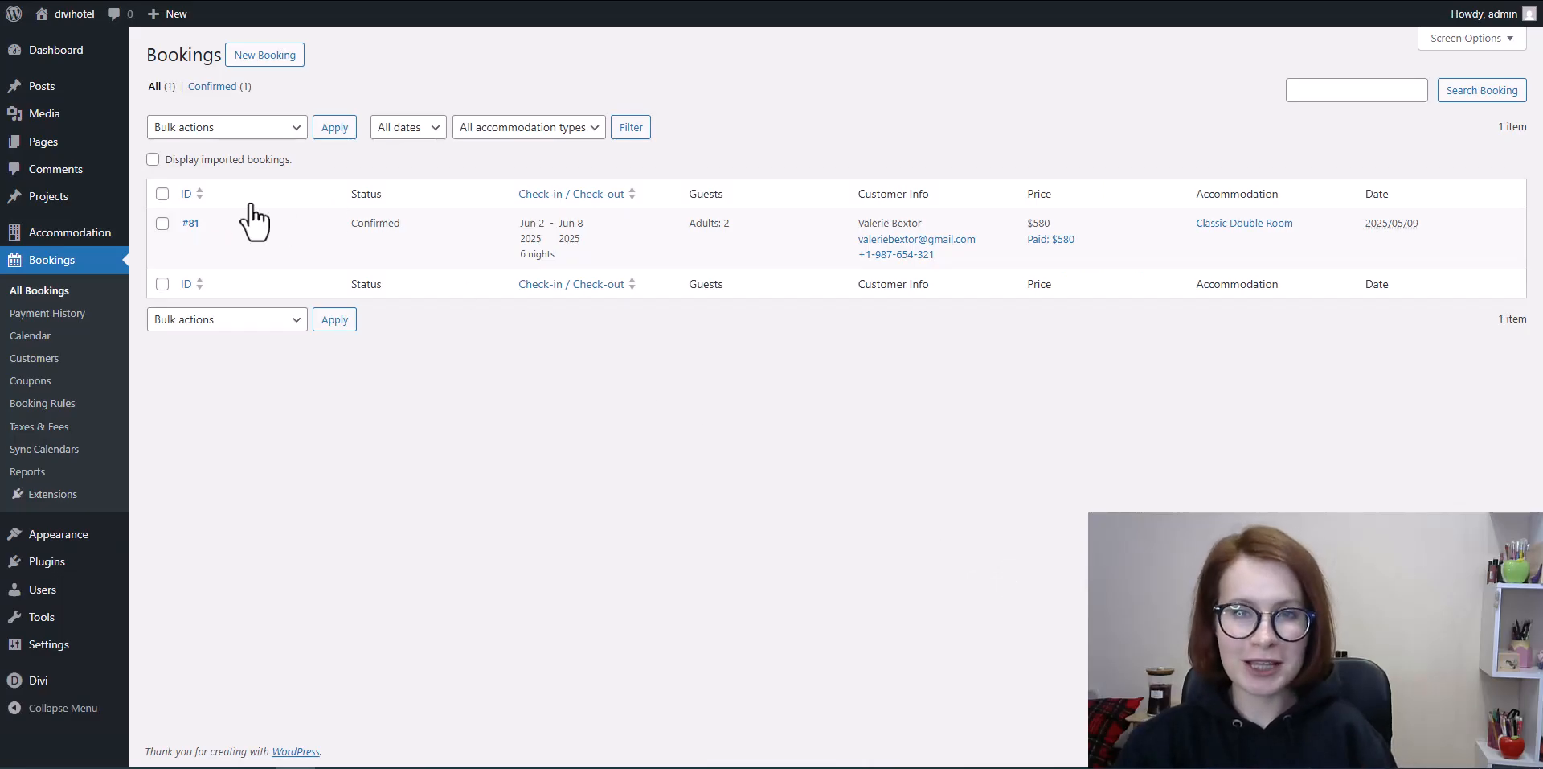
- Open the new Classic Double Room booking in the admin and review its reservation, customer, payment and log details
left_click(192, 225)
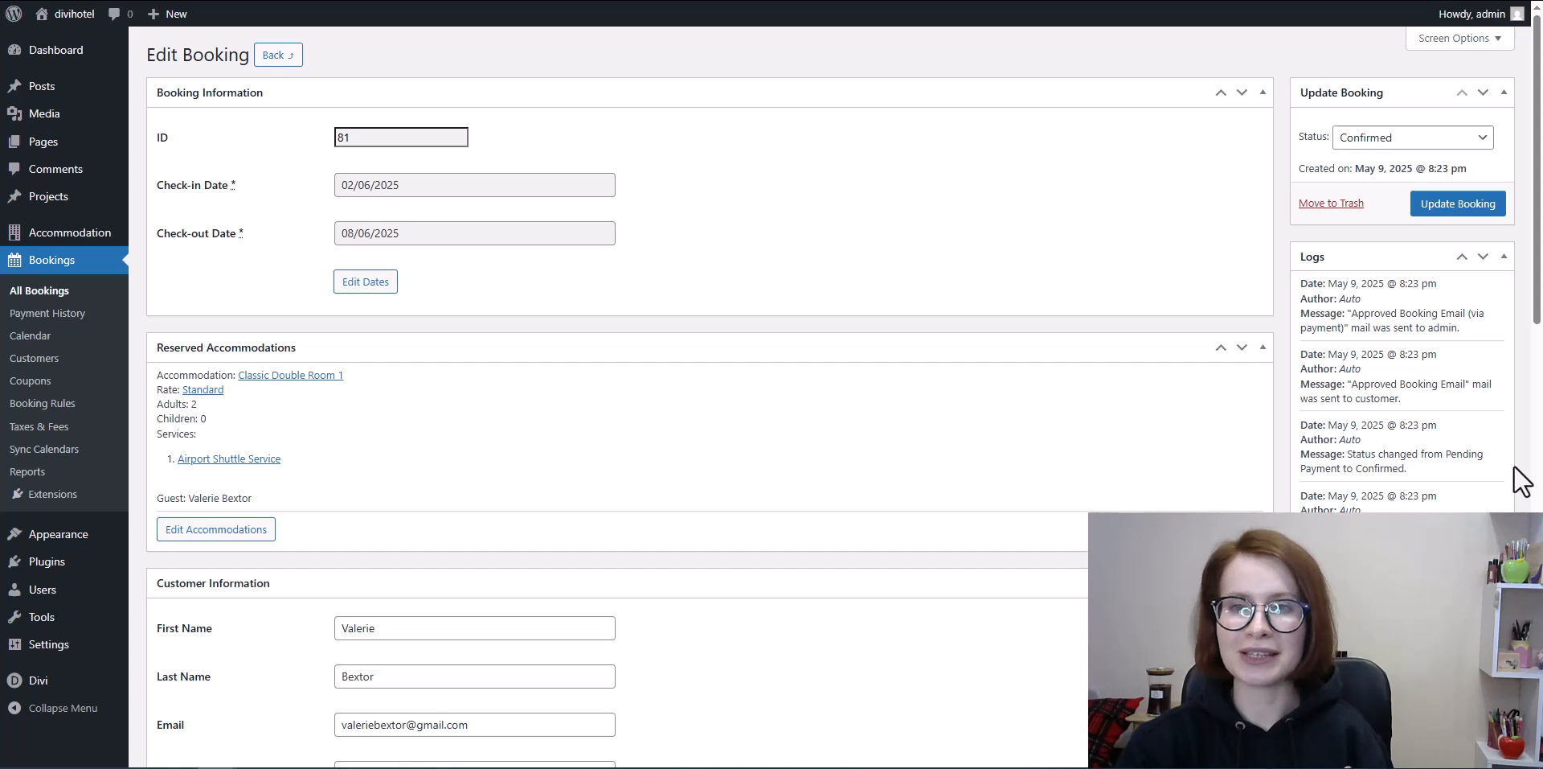
scroll(1521, 481, "down", 3)
scroll(1522, 481, "down", 7)
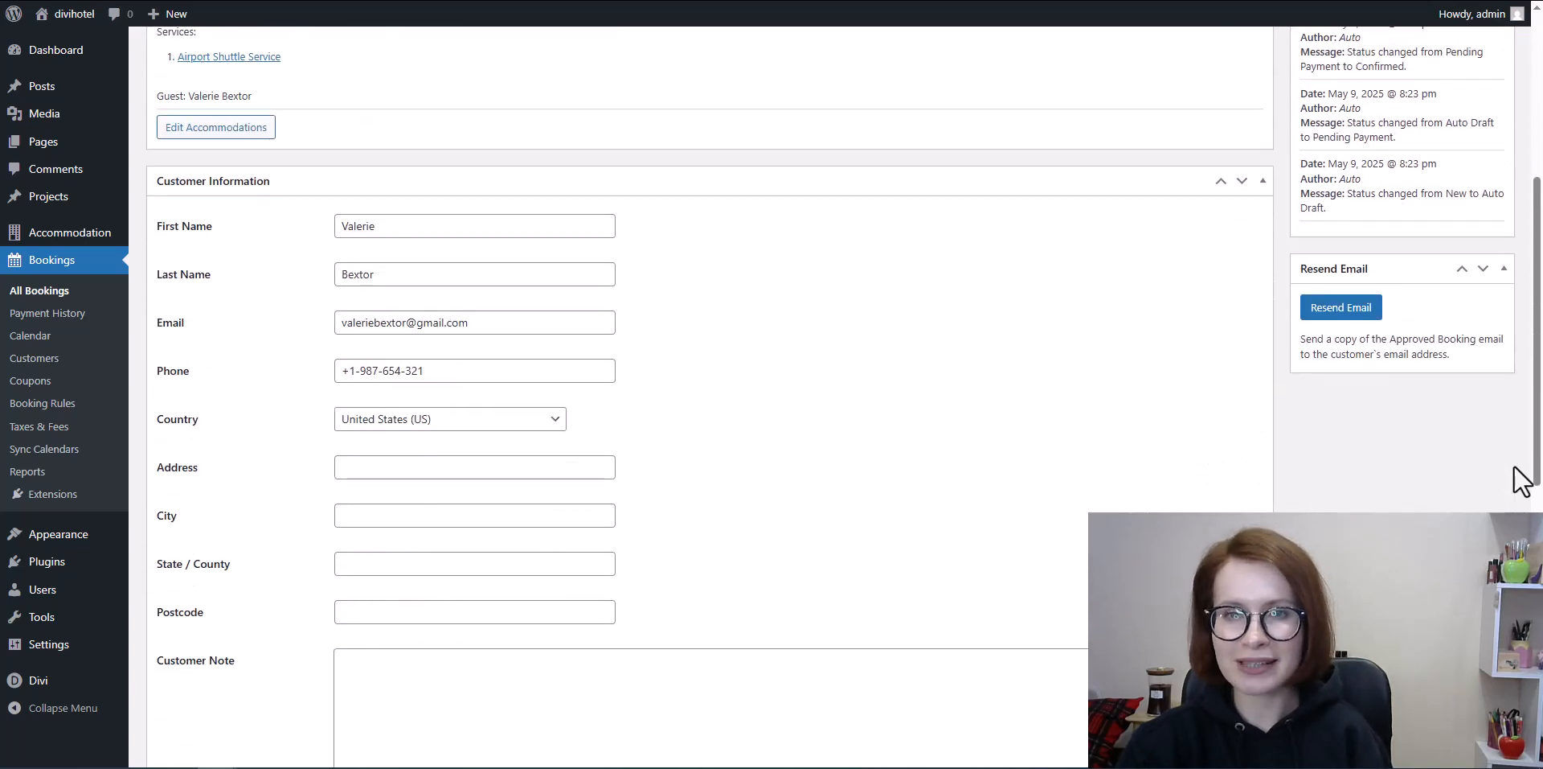
scroll(1522, 481, "down", 3)
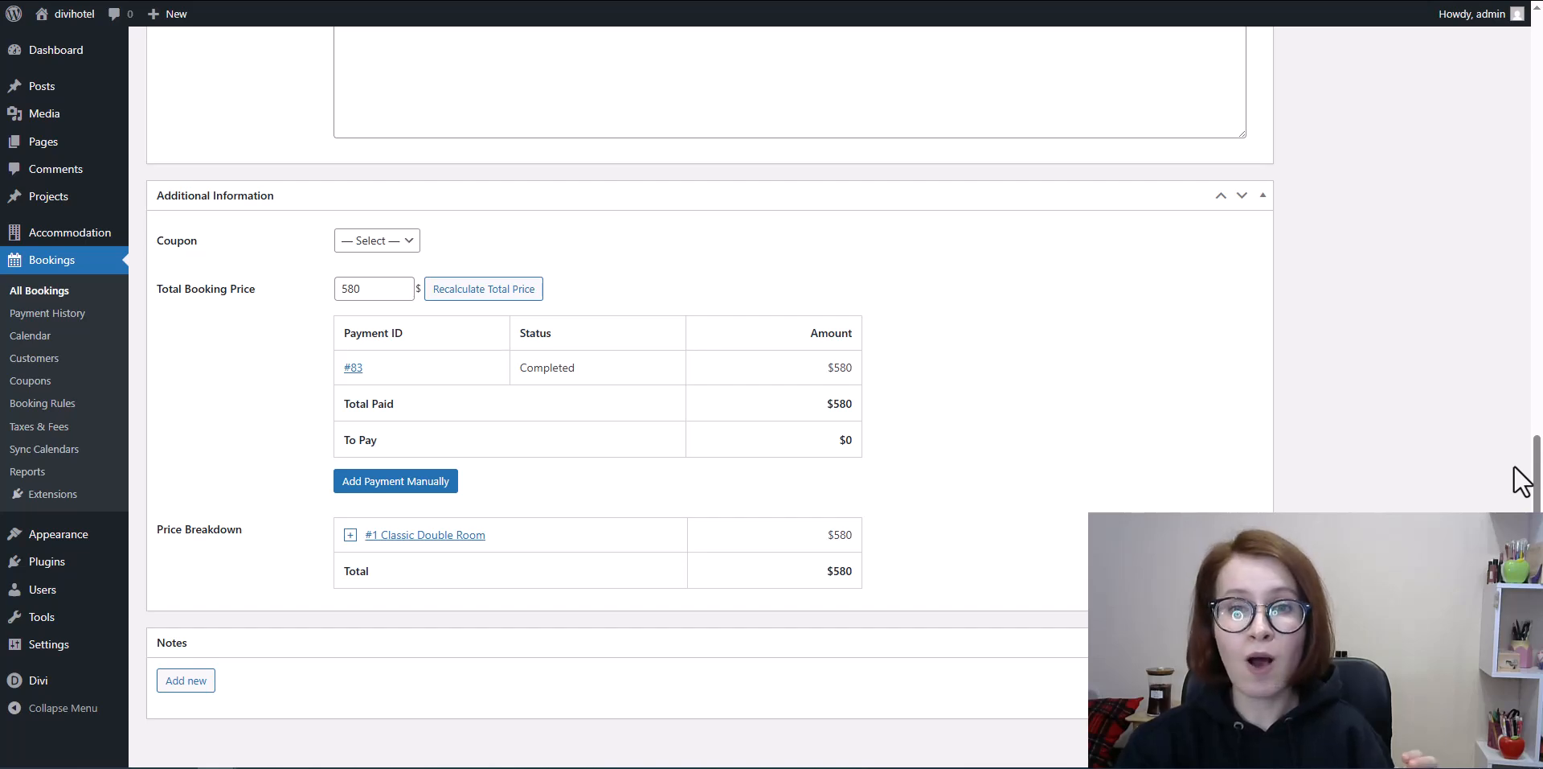
scroll(1487, 474, "down", 1)
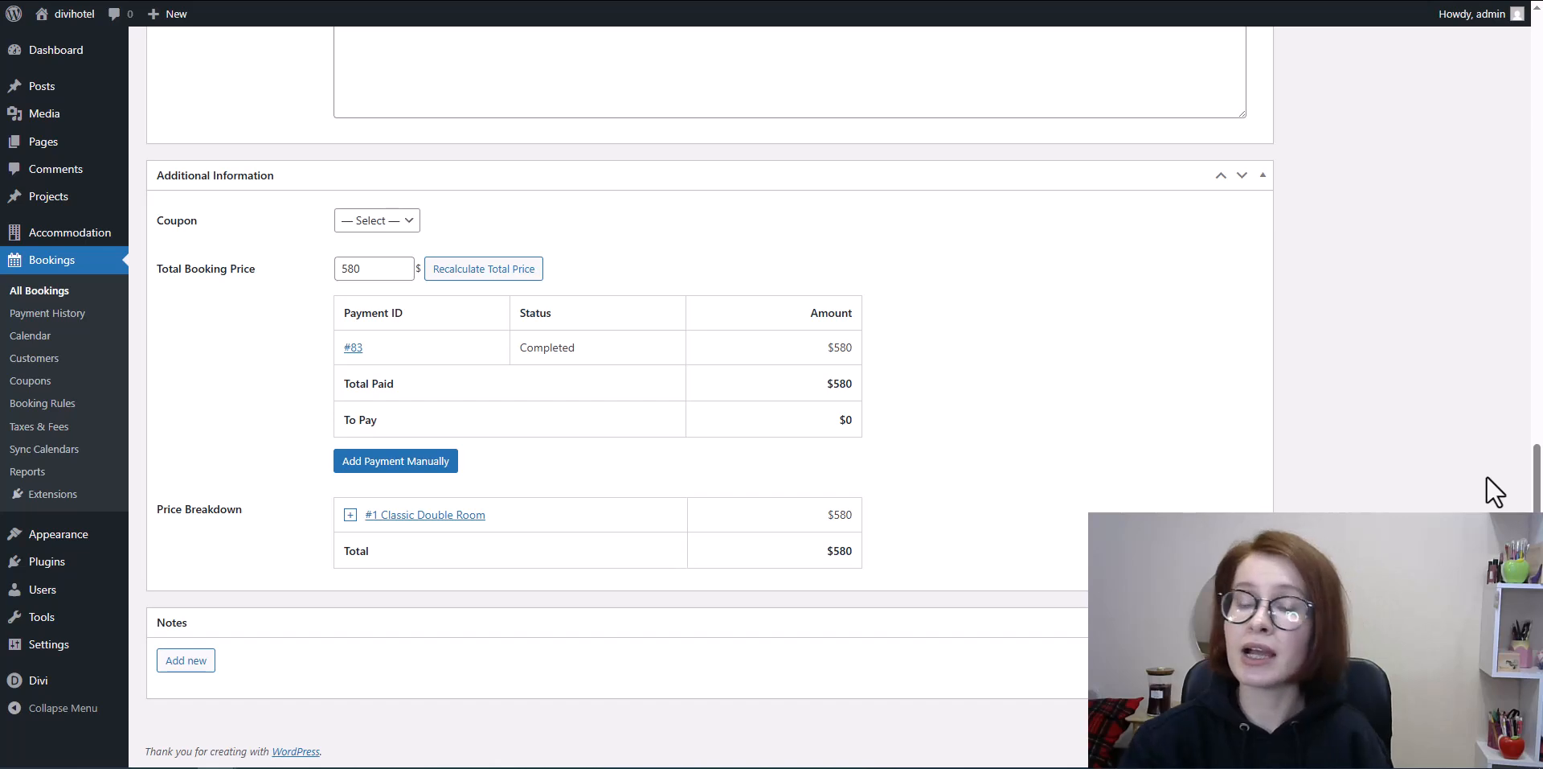
scroll(1487, 475, "up", 15)
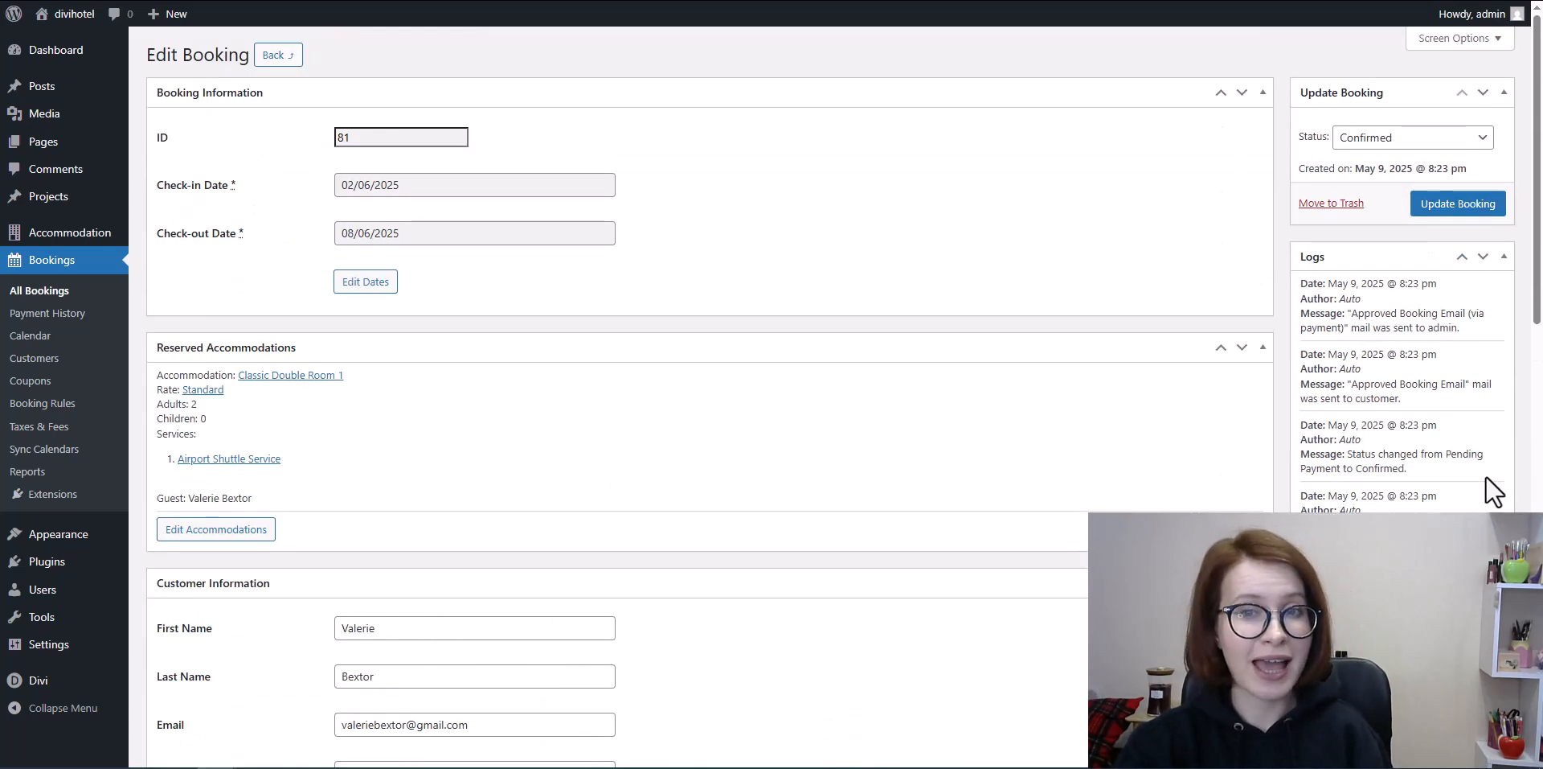
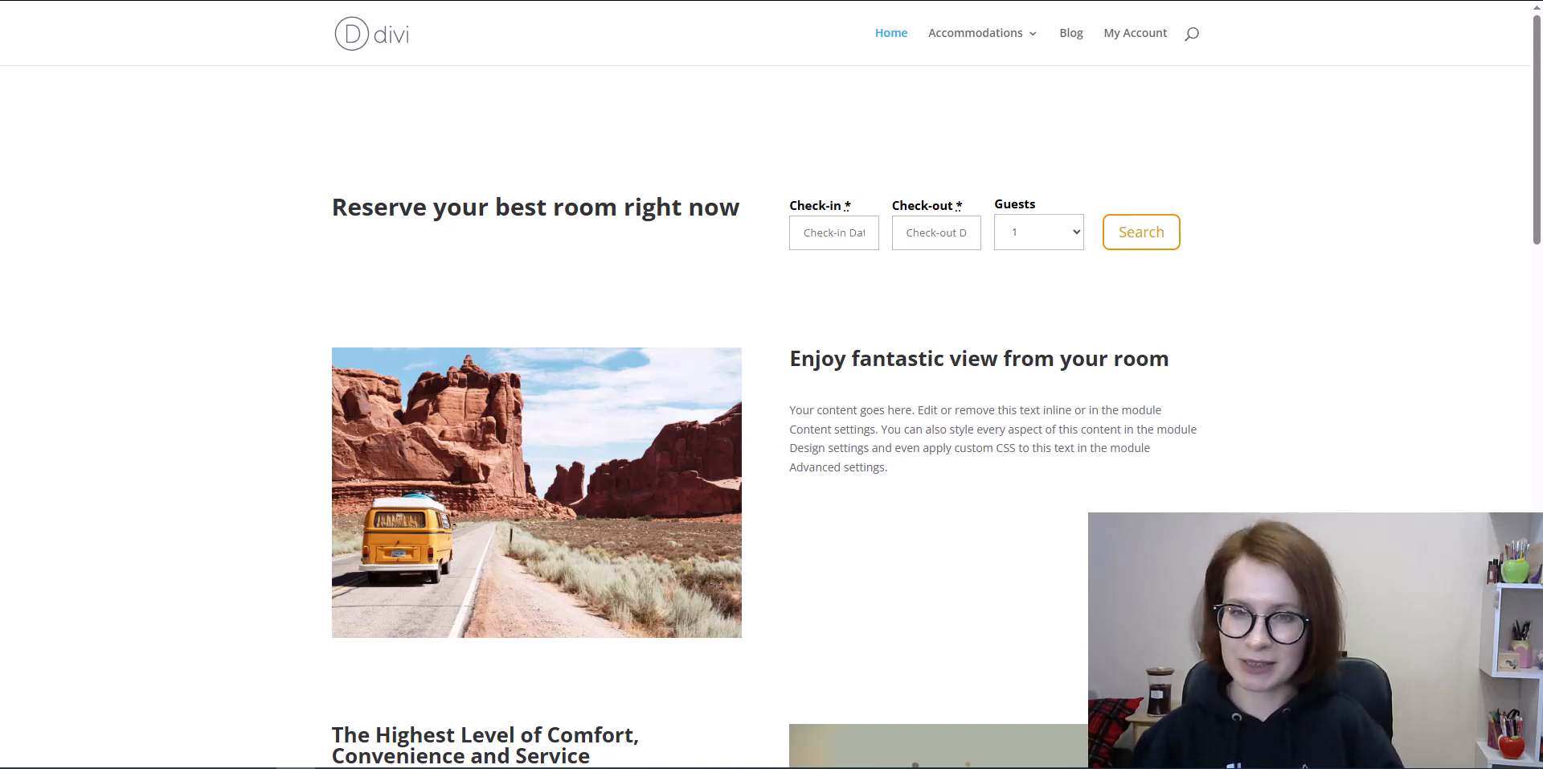
- Review the finished Home page from the search form through the content sections to the room listings
scroll(1481, 706, "down", 3)
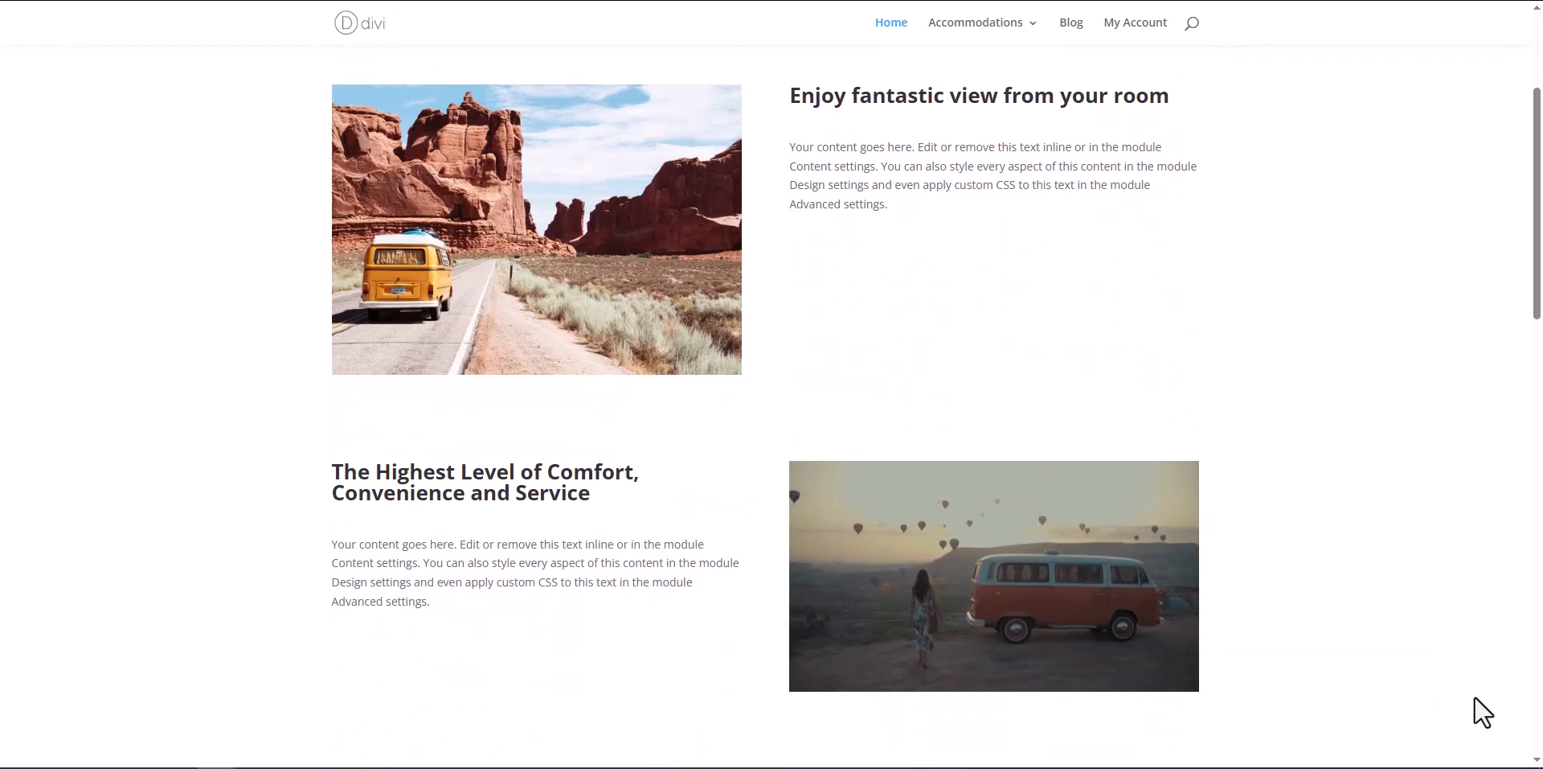
scroll(1481, 711, "down", 2)
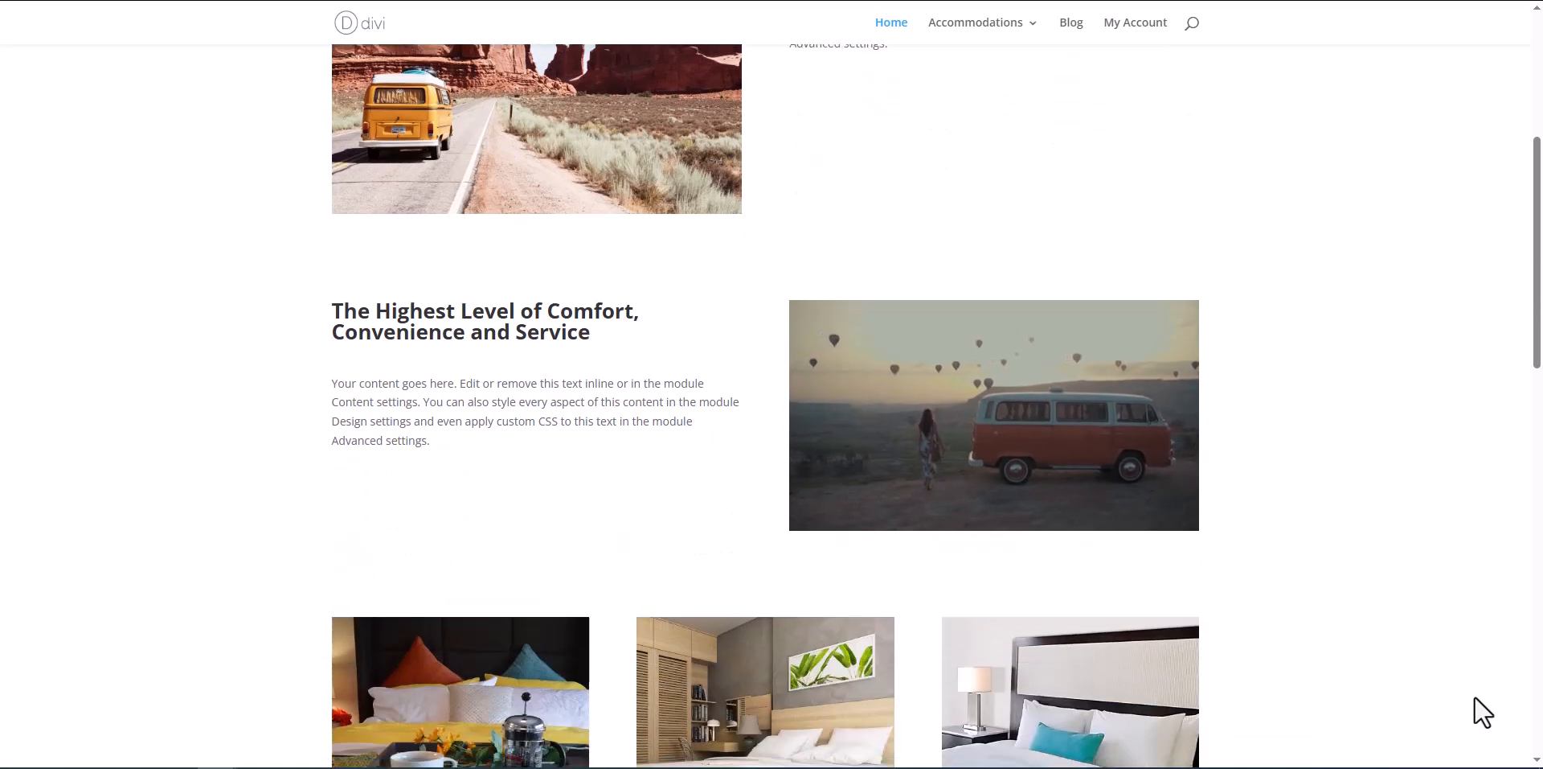
scroll(1482, 711, "down", 1)
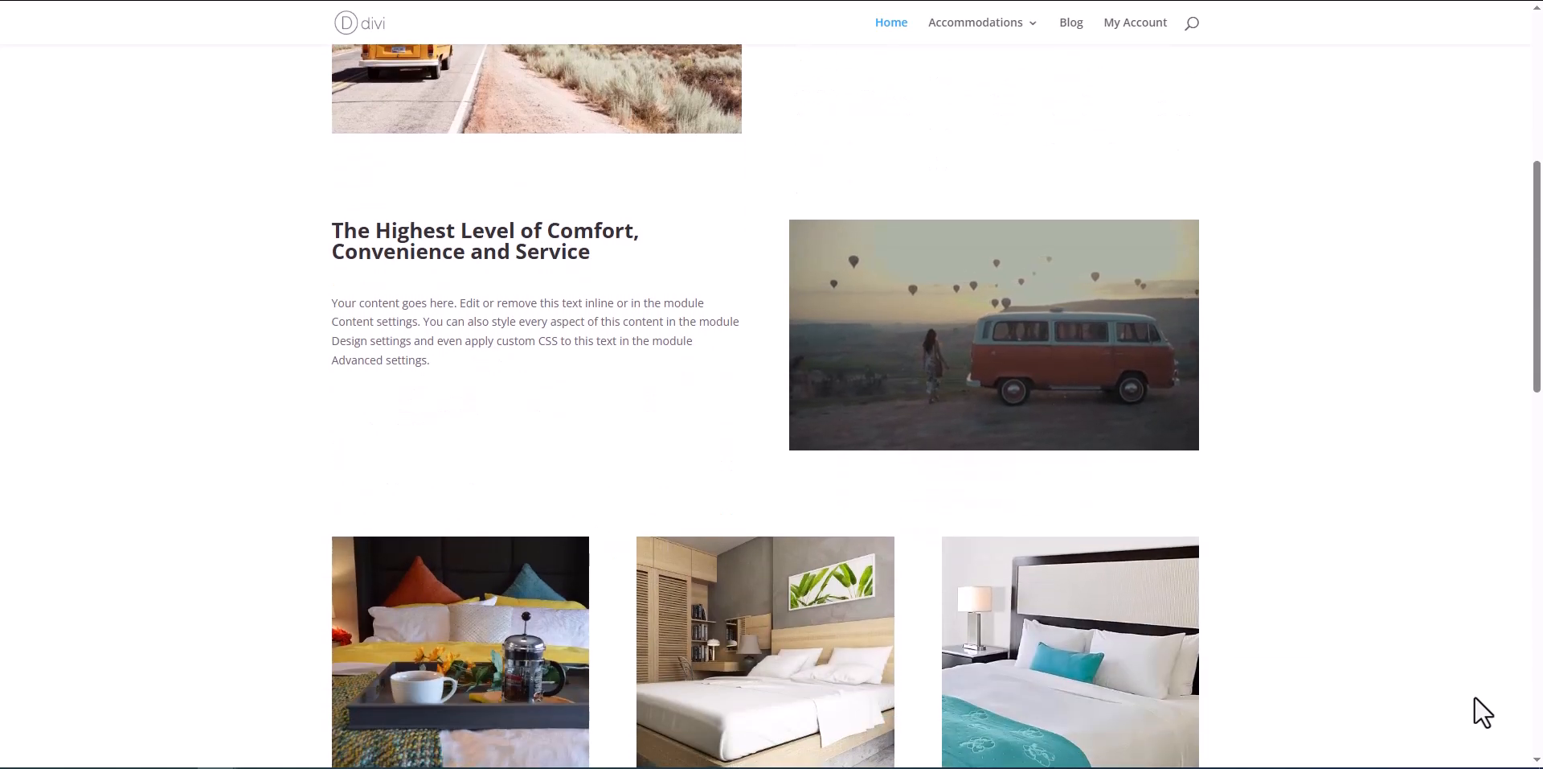
scroll(1481, 711, "down", 1)
scroll(1482, 712, "down", 1)
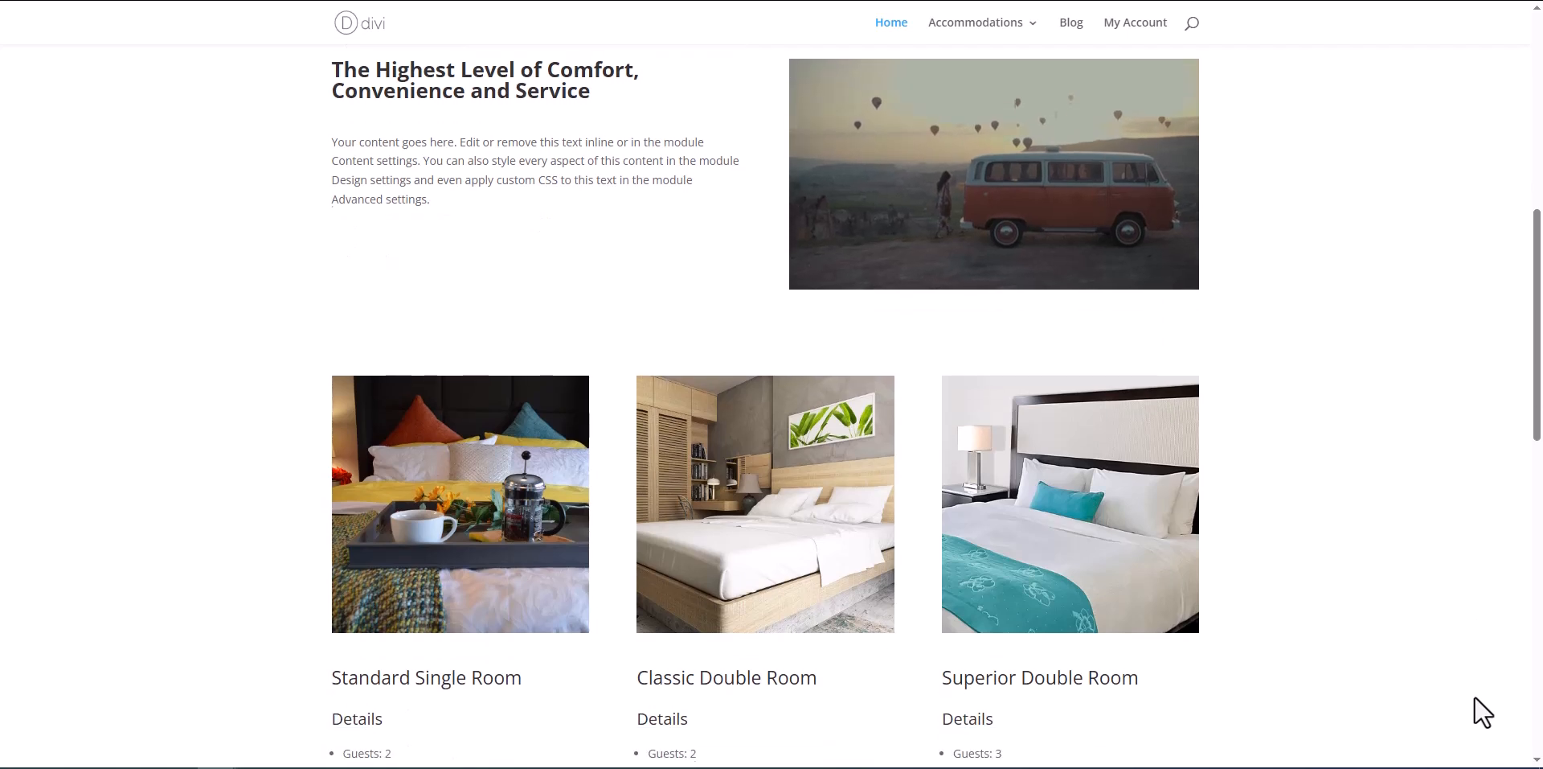
- Review the Home page's room listings, open the Standard Single Room's details page and examine its description, details and availability calendar
scroll(1482, 711, "down", 3)
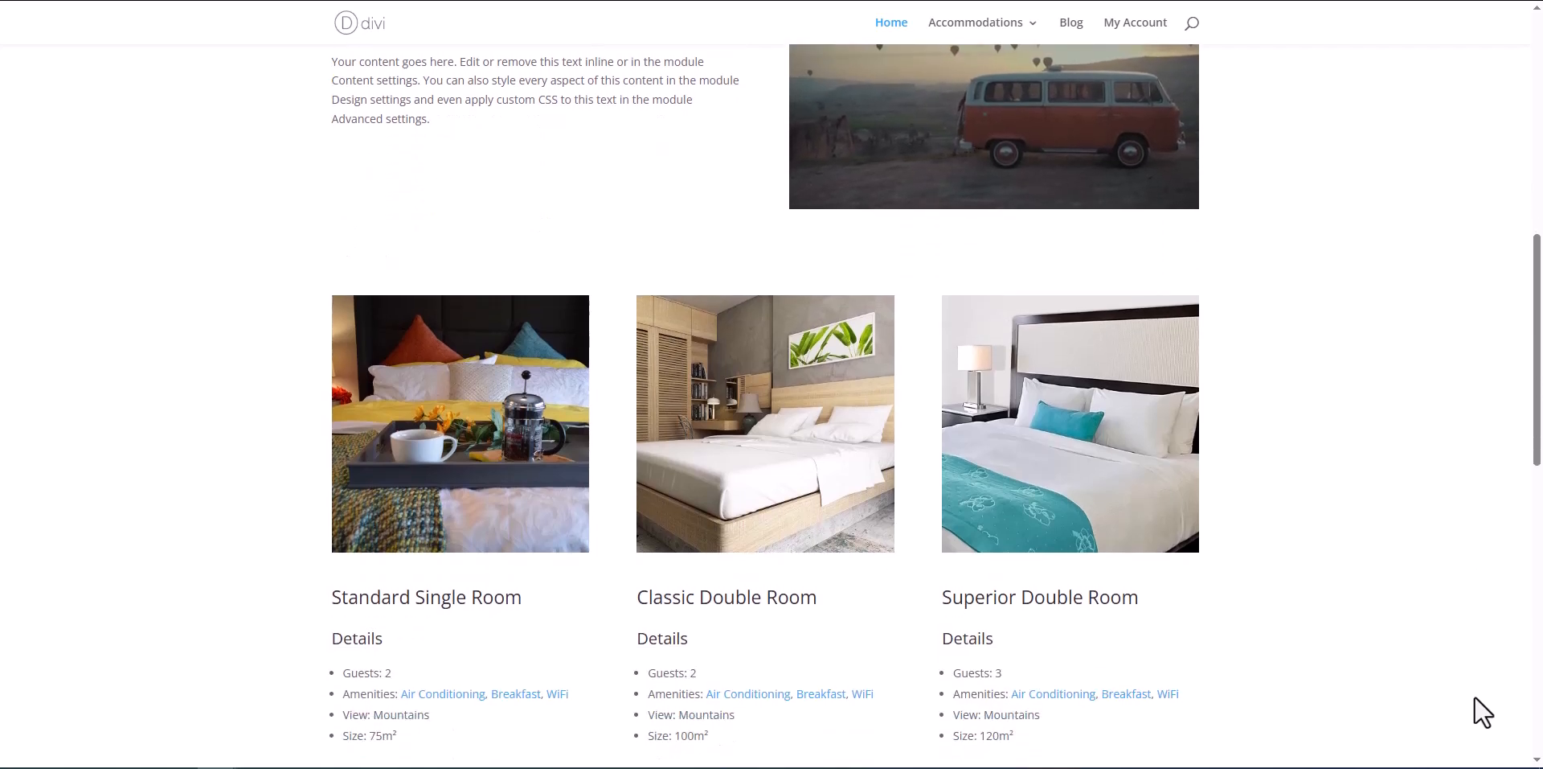
scroll(1482, 711, "down", 1)
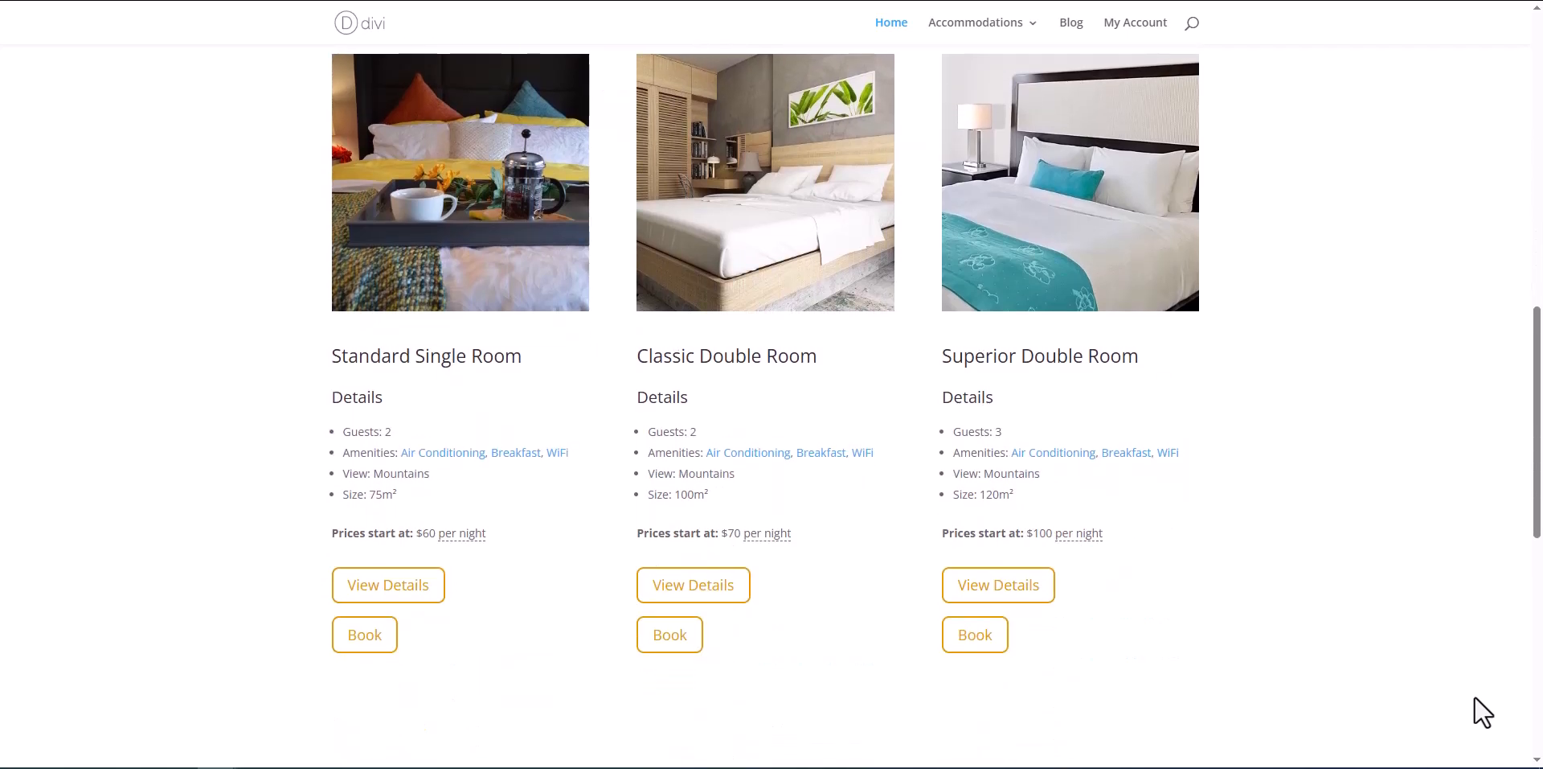
scroll(1482, 712, "down", 2)
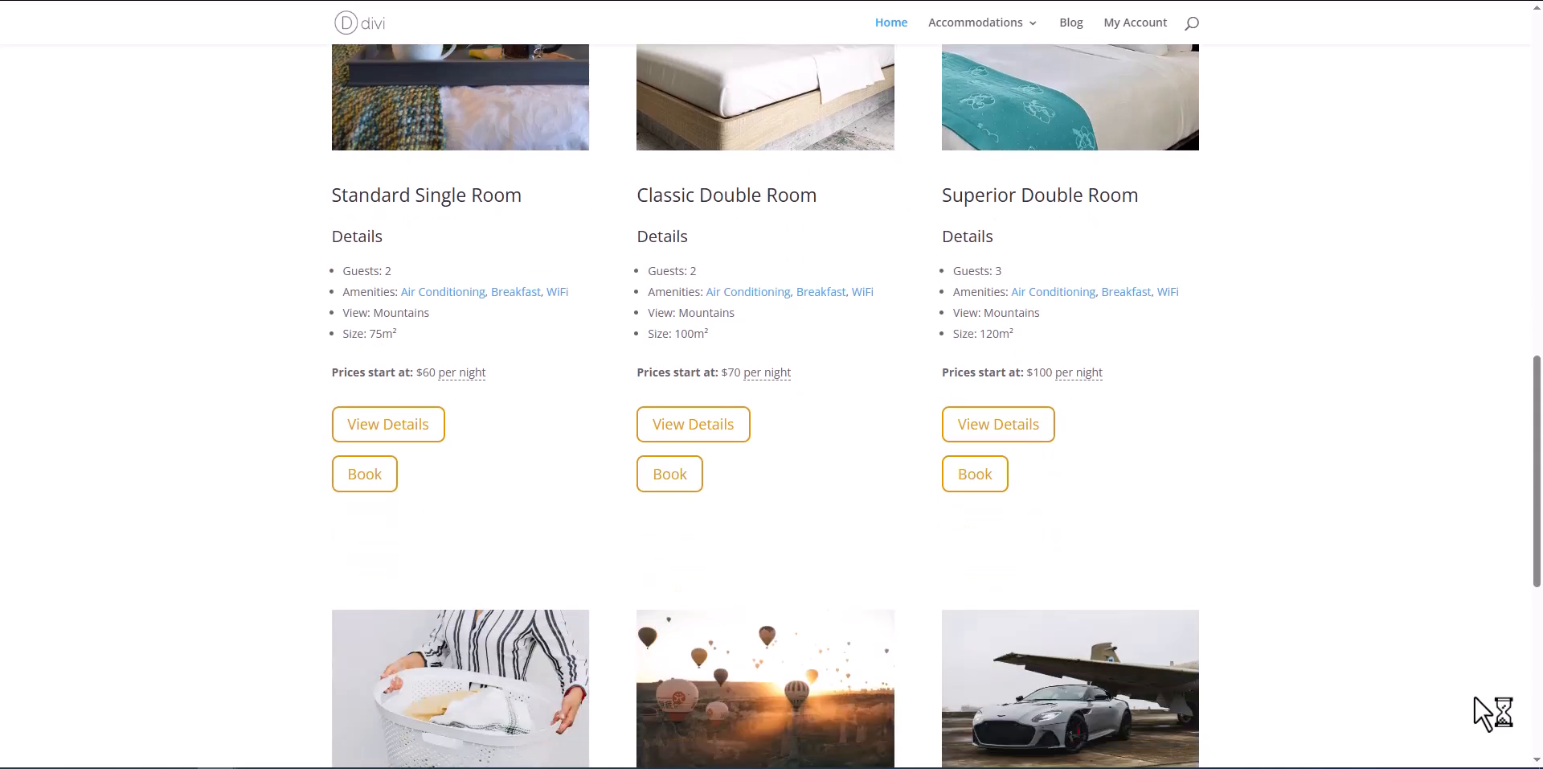
scroll(1482, 712, "down", 1)
scroll(1463, 720, "up", 4)
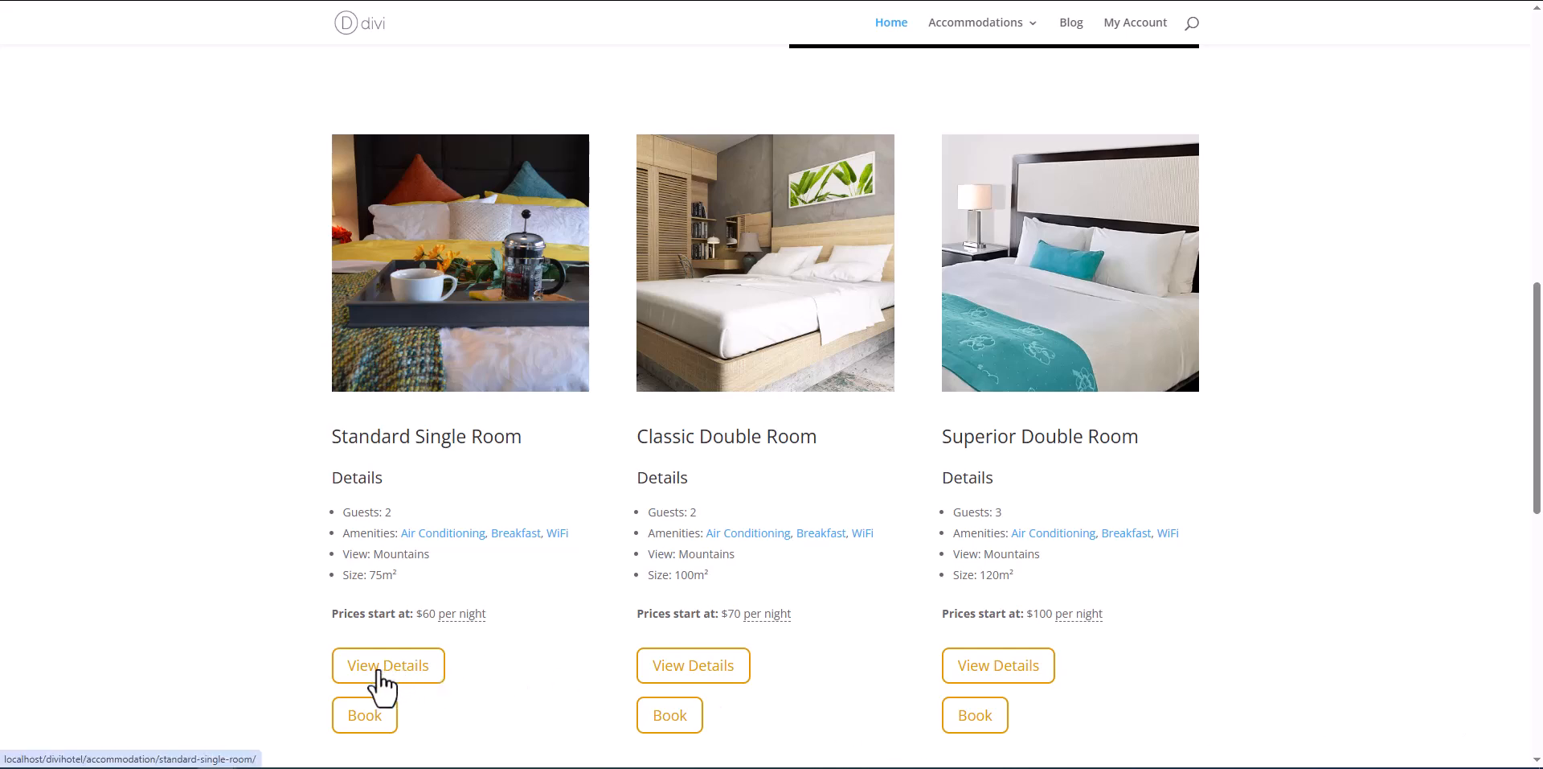
left_click(382, 671)
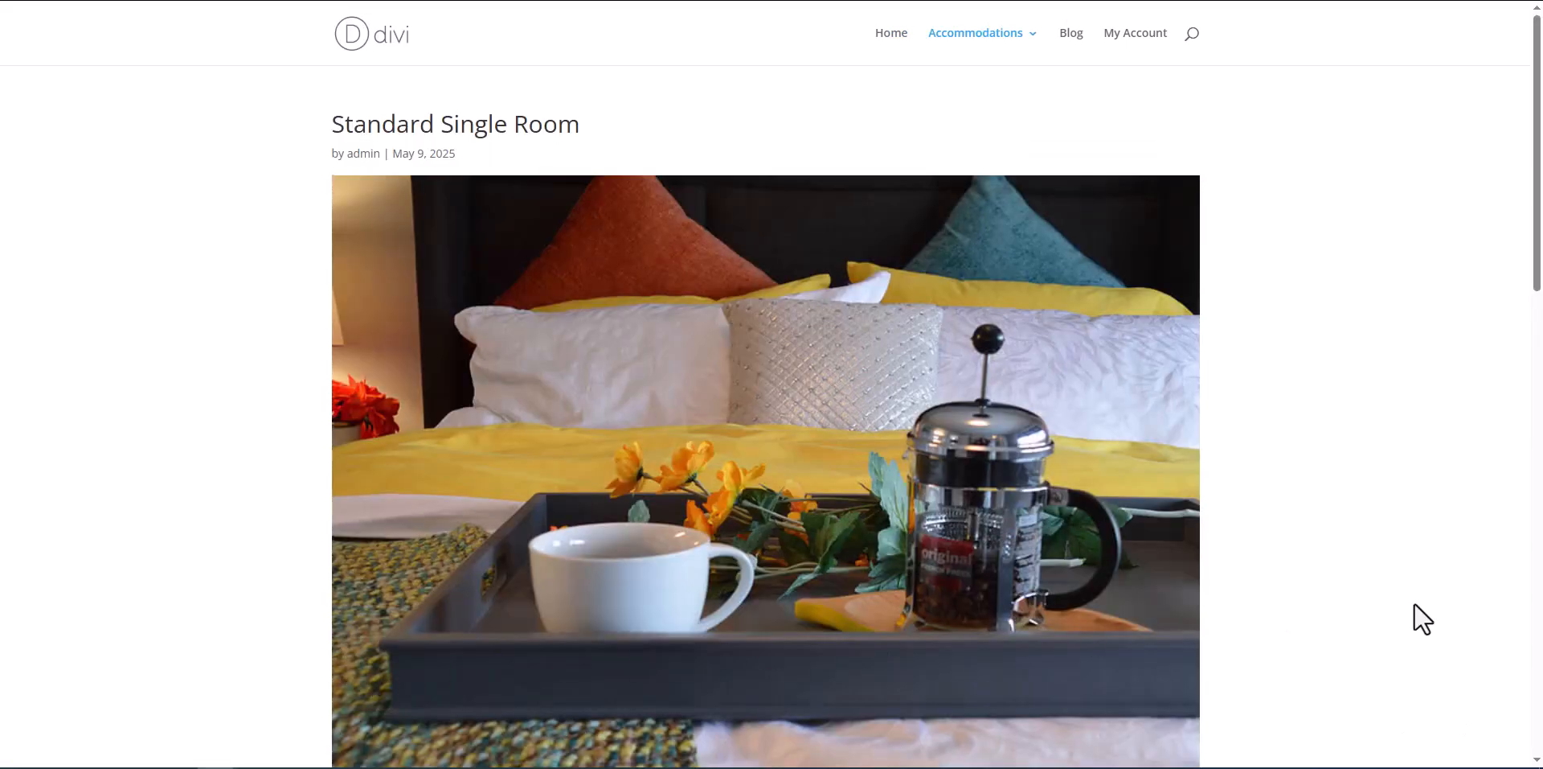
scroll(1423, 619, "down", 8)
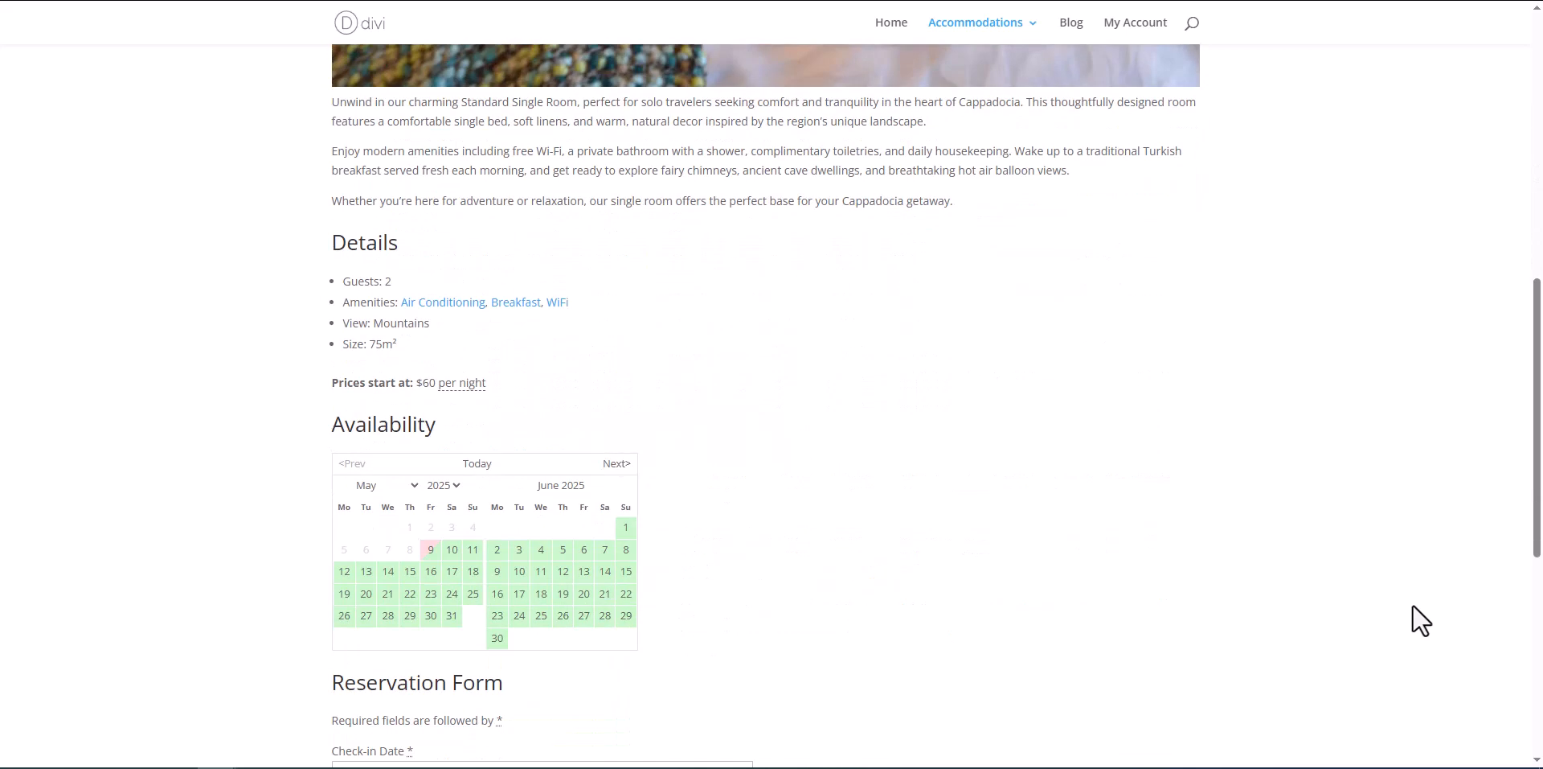